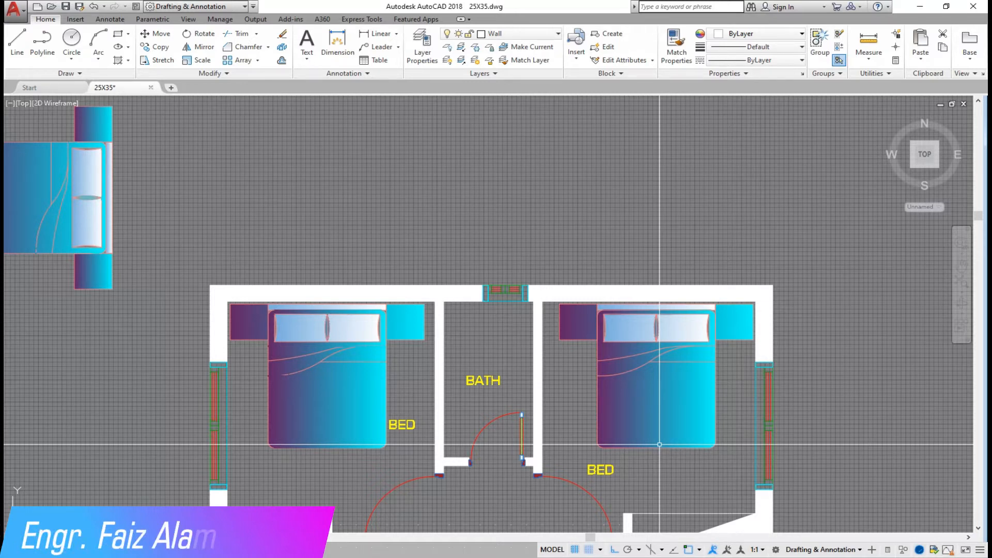
pyautogui.scroll(-2, 456, 257)
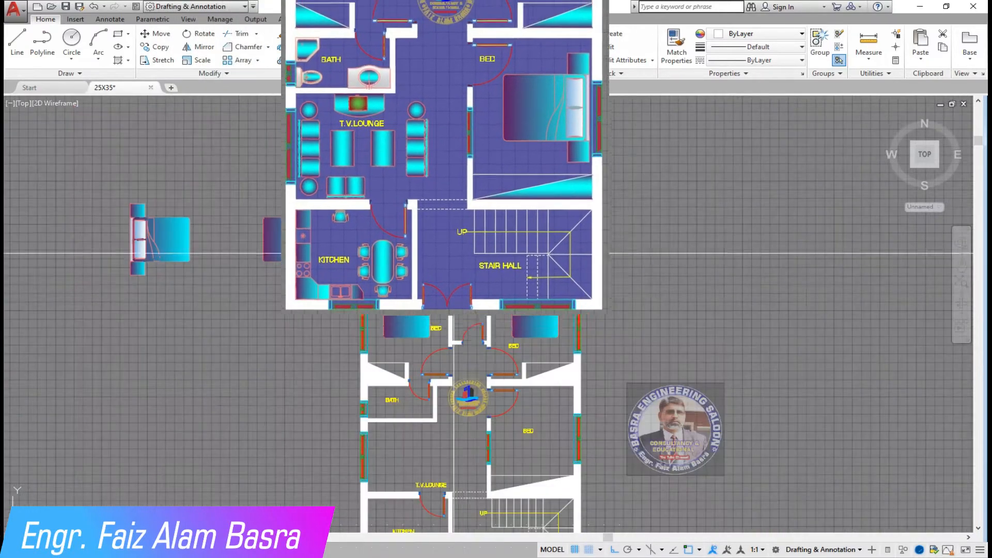
pyautogui.scroll(2, 537, 382)
pyautogui.scroll(-2, 461, 346)
pyautogui.scroll(2, 509, 344)
pyautogui.scroll(-2, 485, 178)
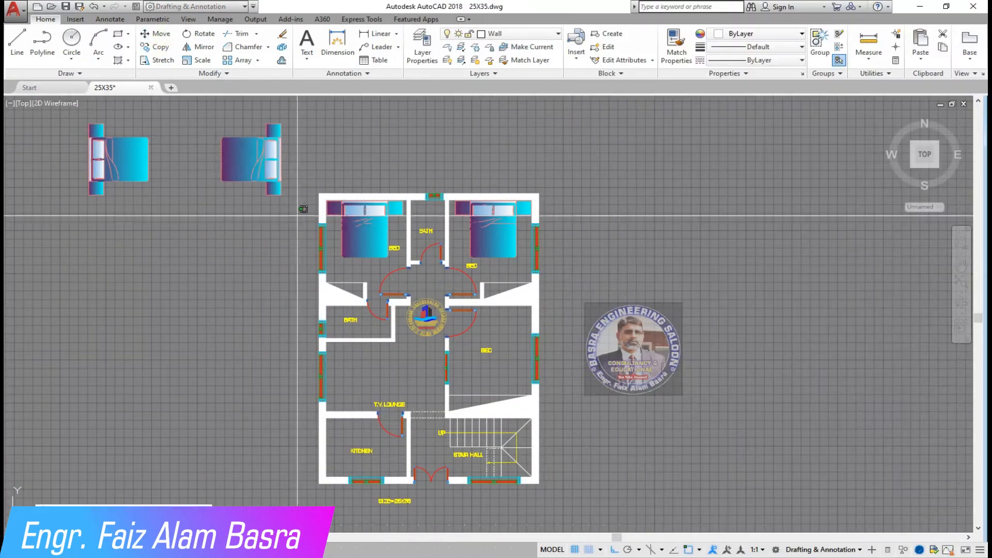
pyautogui.click(199, 162)
pyautogui.rightClick(199, 161)
pyautogui.click(221, 160)
pyautogui.scroll(2, 521, 391)
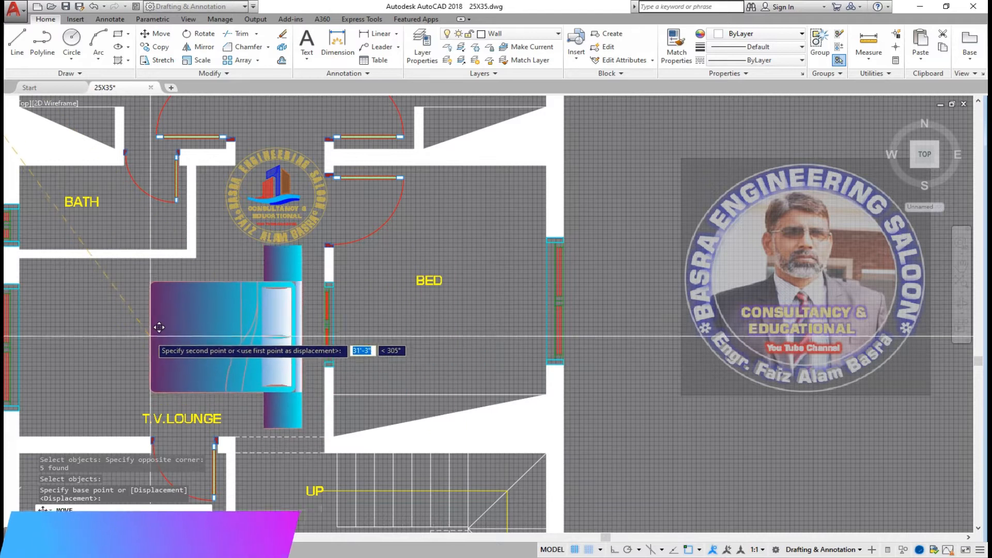
pyautogui.press('Escape')
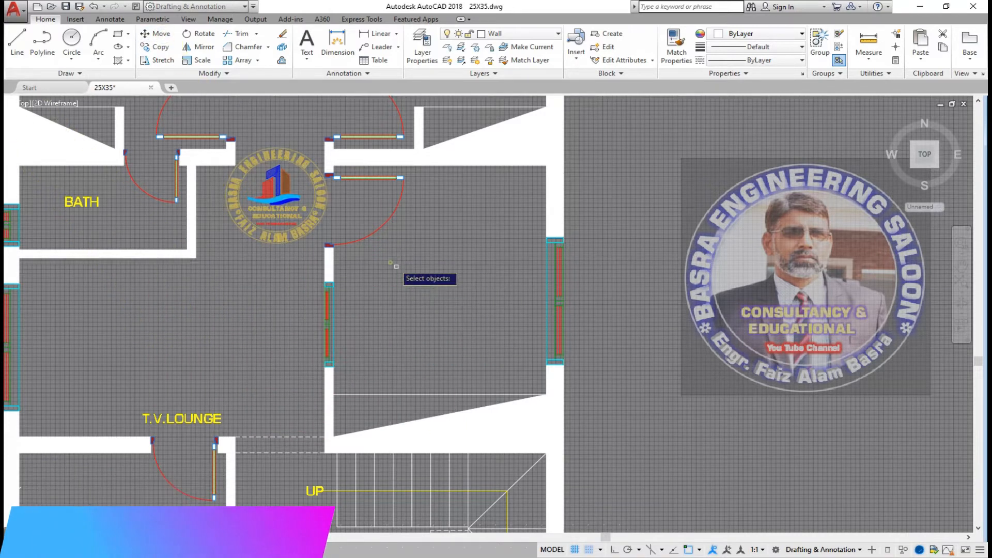
pyautogui.press('Return')
pyautogui.scroll(-2, 412, 285)
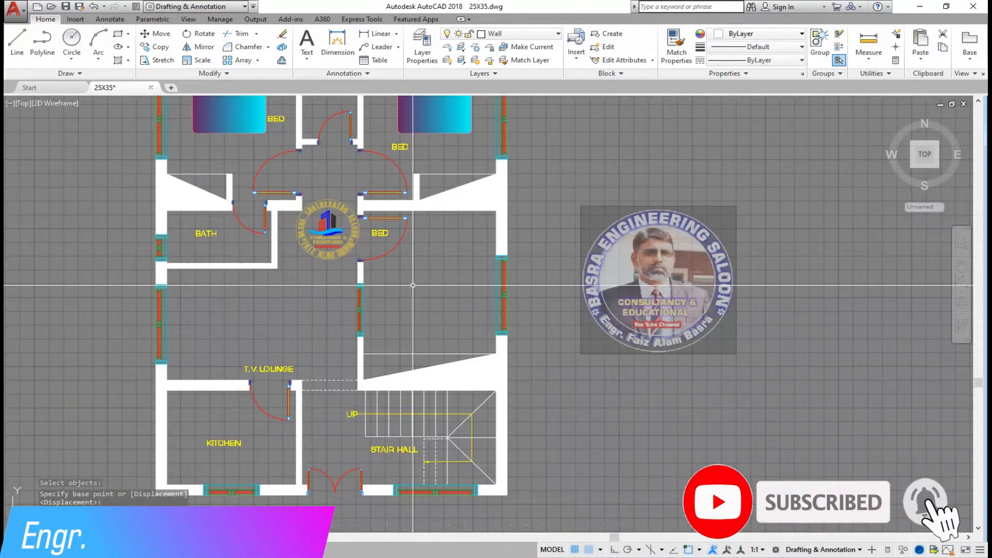
# Step: Copy the spare sideways bed with its side tables into the bedroom above the stair hall, with its head at the exterior wall
pyautogui.click(162, 50)
pyautogui.scroll(-2, 475, 343)
pyautogui.scroll(-2, 278, 291)
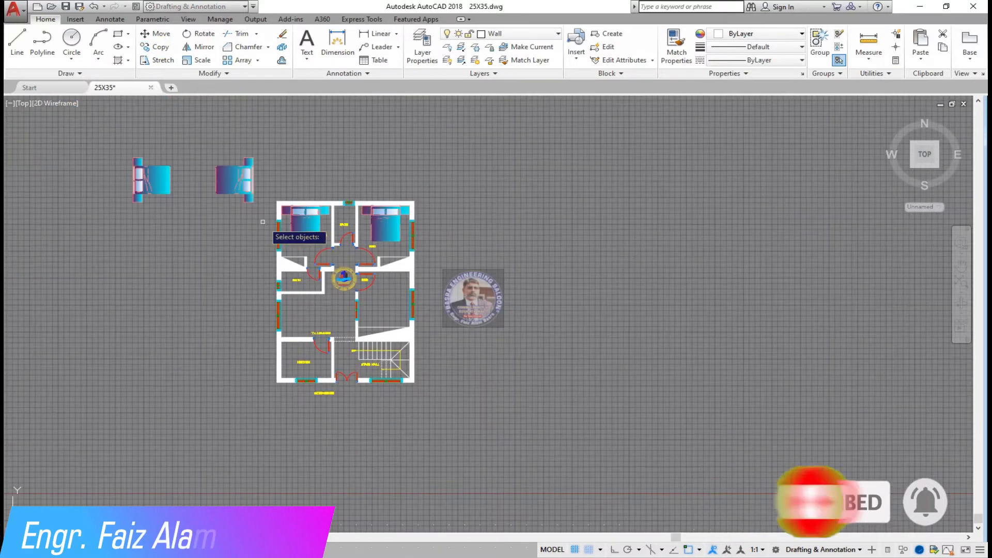
pyautogui.click(270, 221)
pyautogui.click(199, 123)
pyautogui.press('Return')
pyautogui.click(205, 197)
pyautogui.scroll(5, 421, 356)
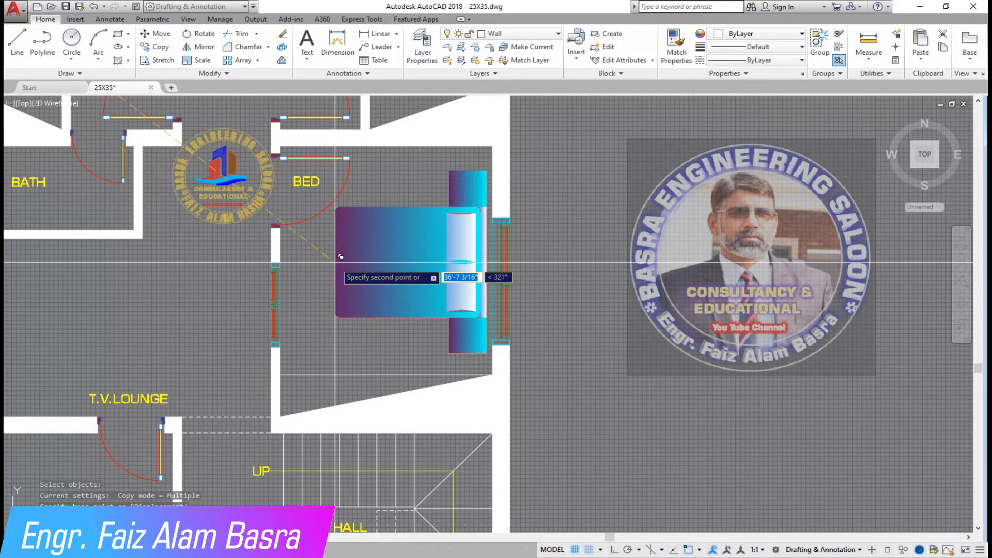
pyautogui.click(334, 263)
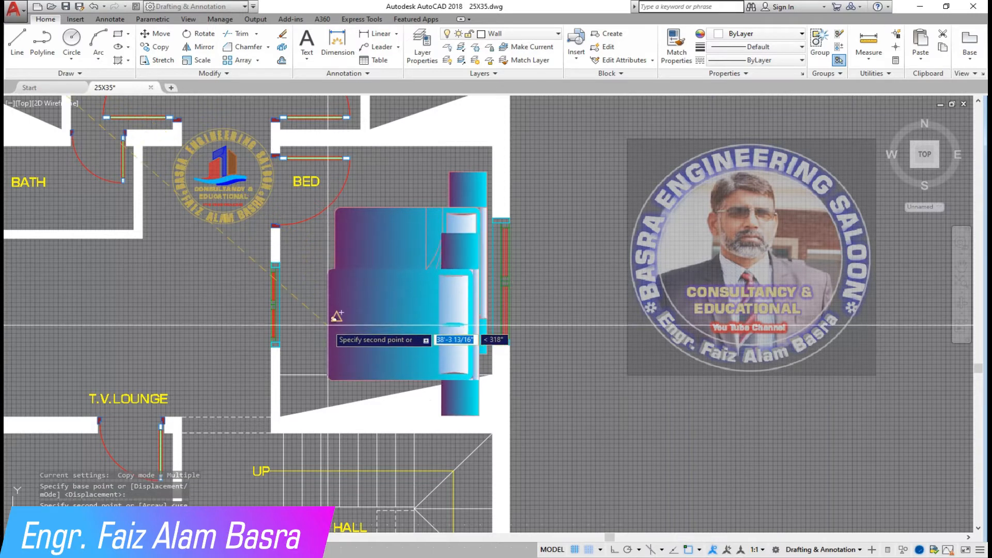
pyautogui.press('Escape')
# Step: Match the upper-left bedroom's bed cover to the blue-green gradient of the sample object outside the plan
pyautogui.scroll(-3, 350, 296)
pyautogui.scroll(-8, 184, 304)
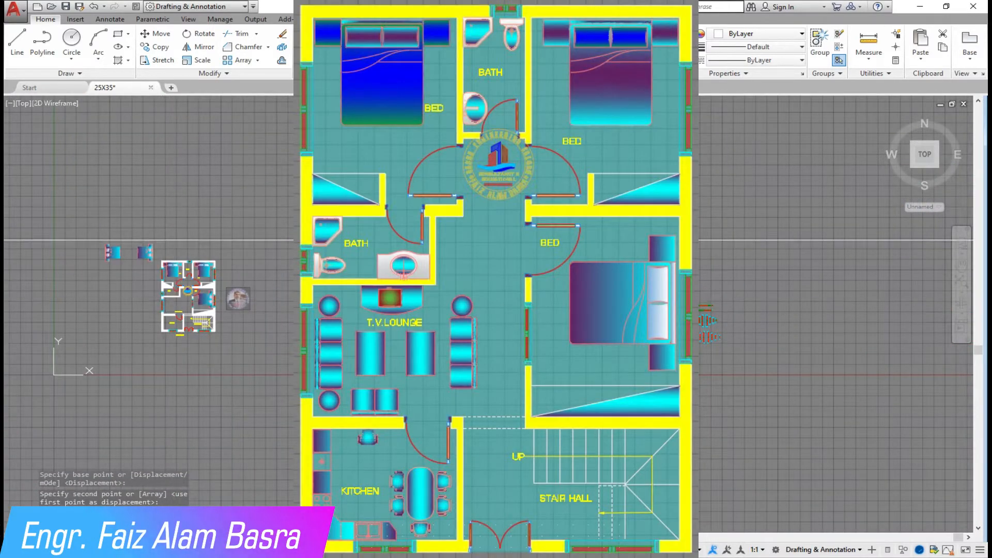
pyautogui.scroll(3, 589, 239)
pyautogui.click(677, 47)
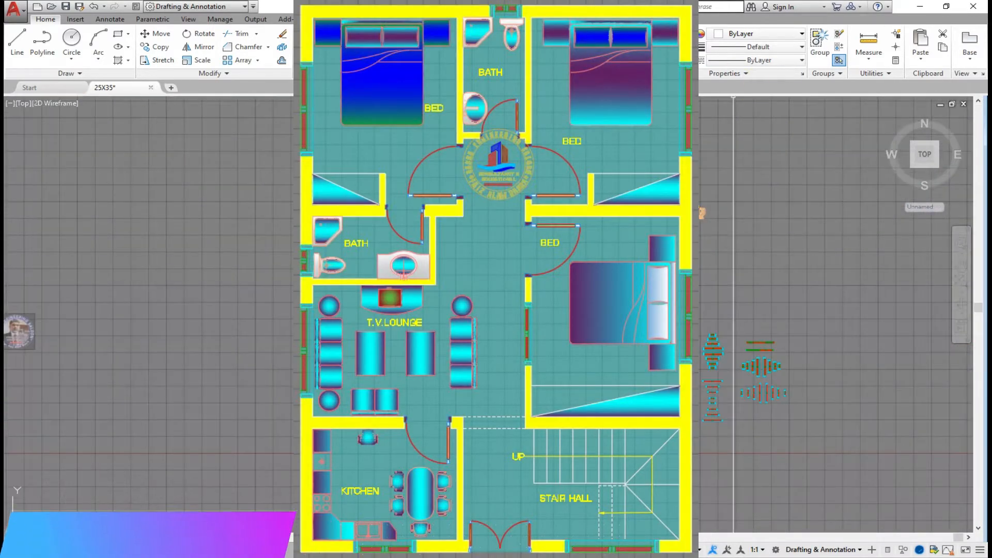
pyautogui.scroll(6, 646, 204)
pyautogui.click(662, 202)
pyautogui.scroll(-4, 832, 228)
pyautogui.scroll(-4, 787, 224)
pyautogui.scroll(8, 401, 285)
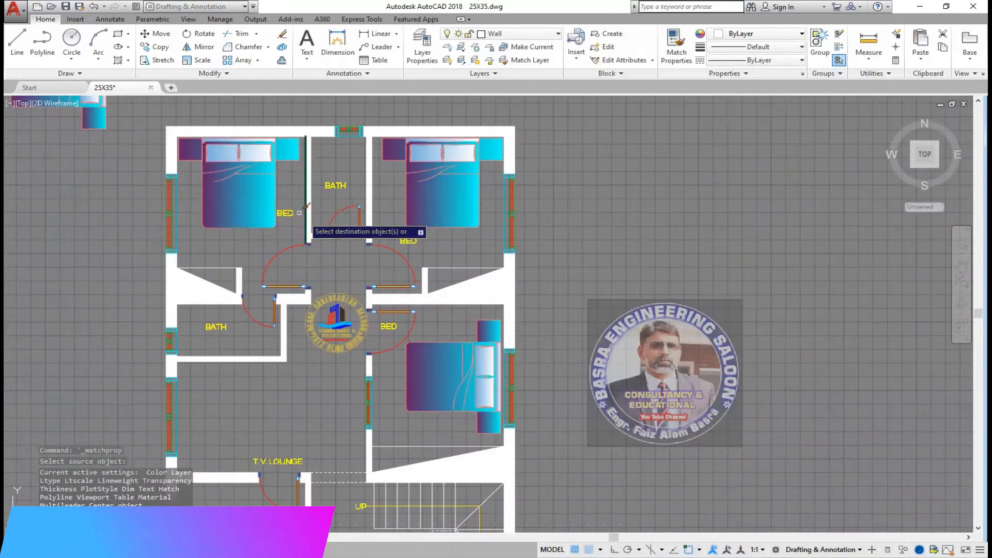
pyautogui.scroll(6, 258, 229)
pyautogui.scroll(-3, 304, 298)
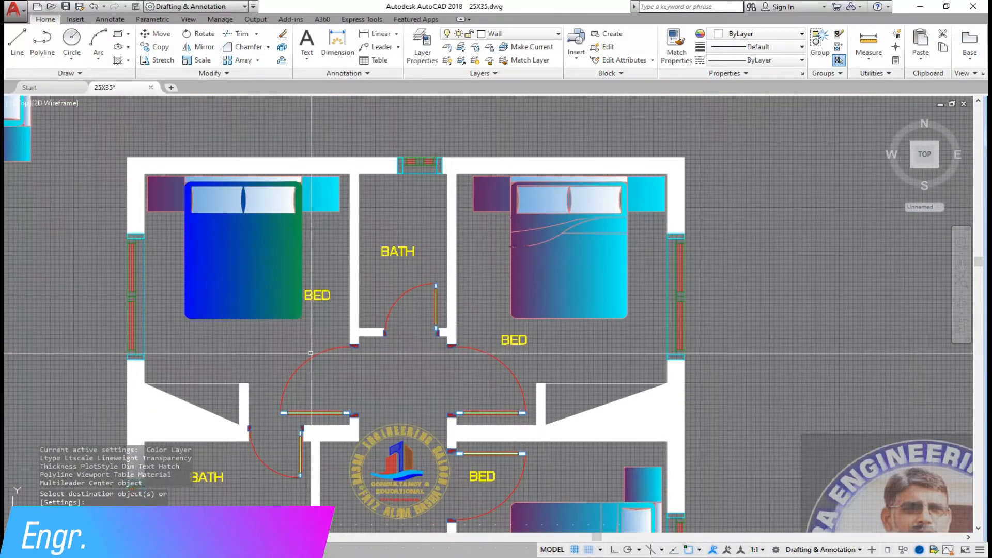
pyautogui.scroll(-2, 272, 318)
# Step: Match both side tables in the upper-left bedroom to the bed cover's linear blue-green gradient
pyautogui.click(677, 46)
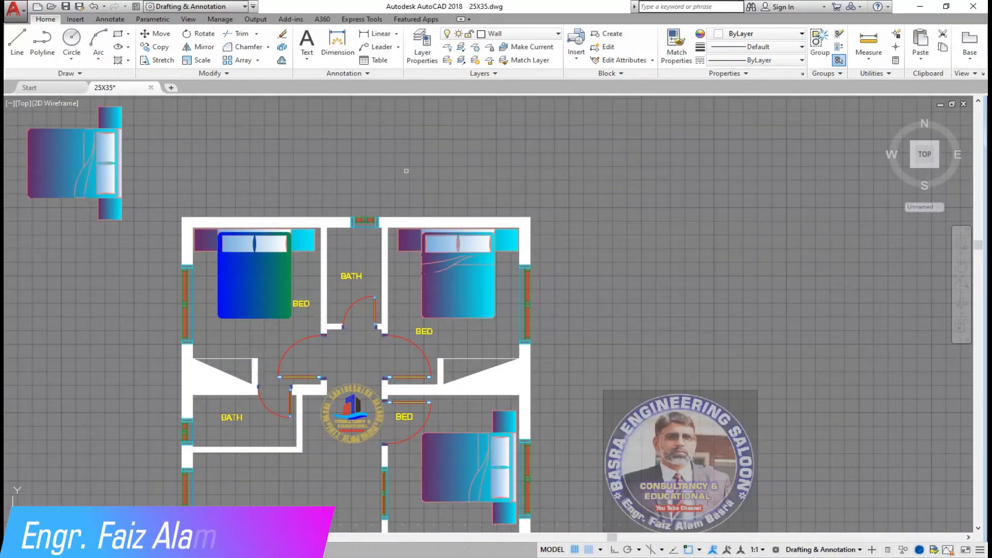
pyautogui.scroll(4, 208, 257)
pyautogui.click(375, 336)
pyautogui.click(207, 218)
pyautogui.rightClick(332, 305)
pyautogui.click(349, 316)
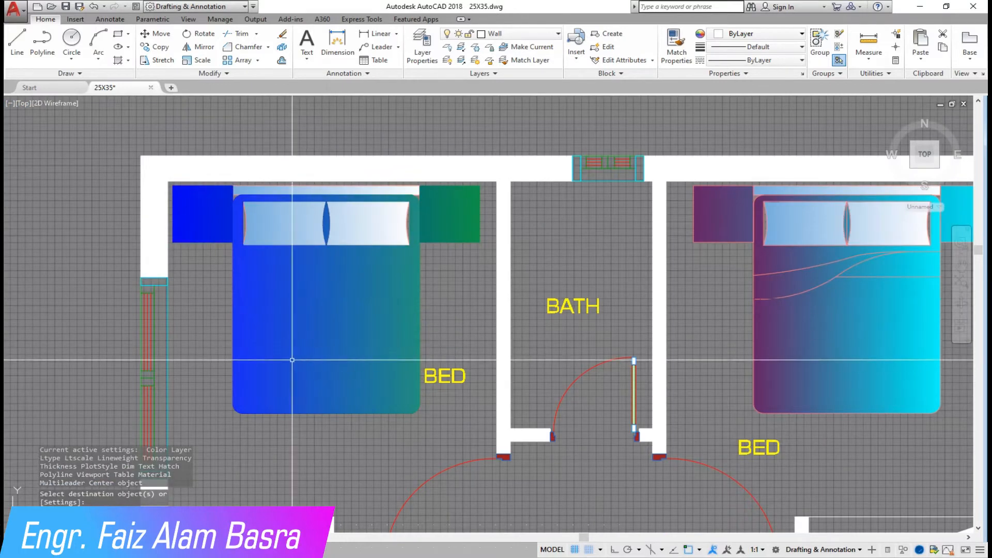
# Step: Change the upper-left bed cover's gradient to GR_INVCYL with an angle of 90
pyautogui.click(302, 341)
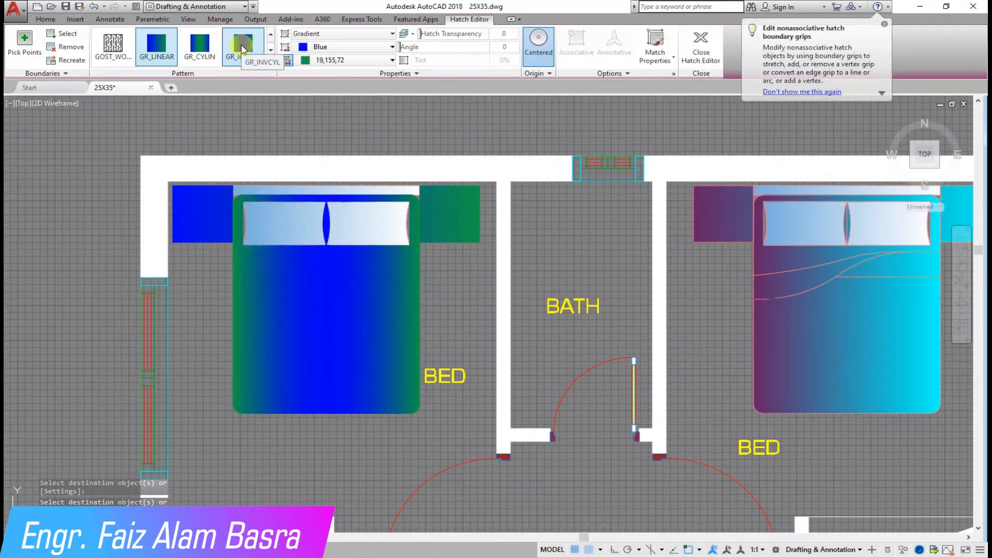
pyautogui.click(225, 51)
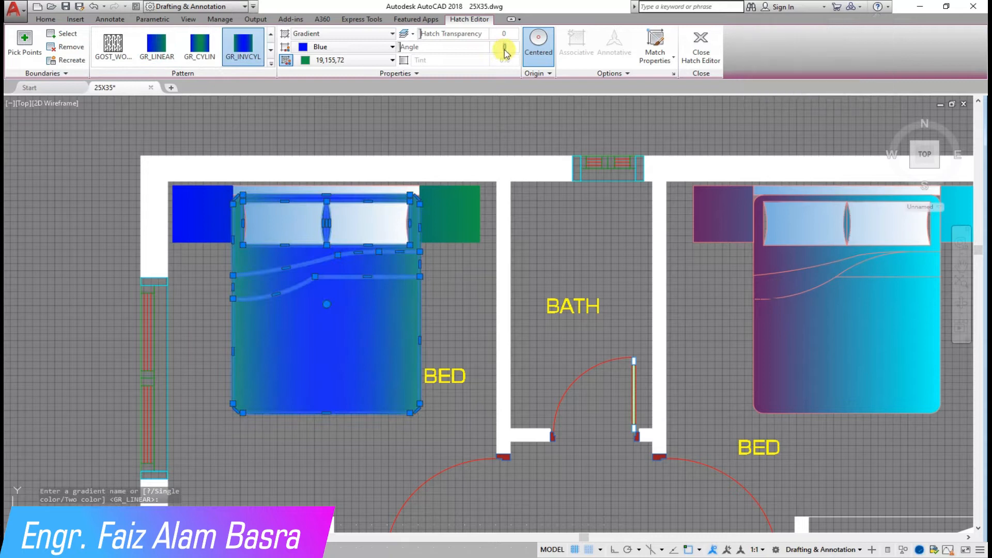
pyautogui.write('90')
pyautogui.press('Return')
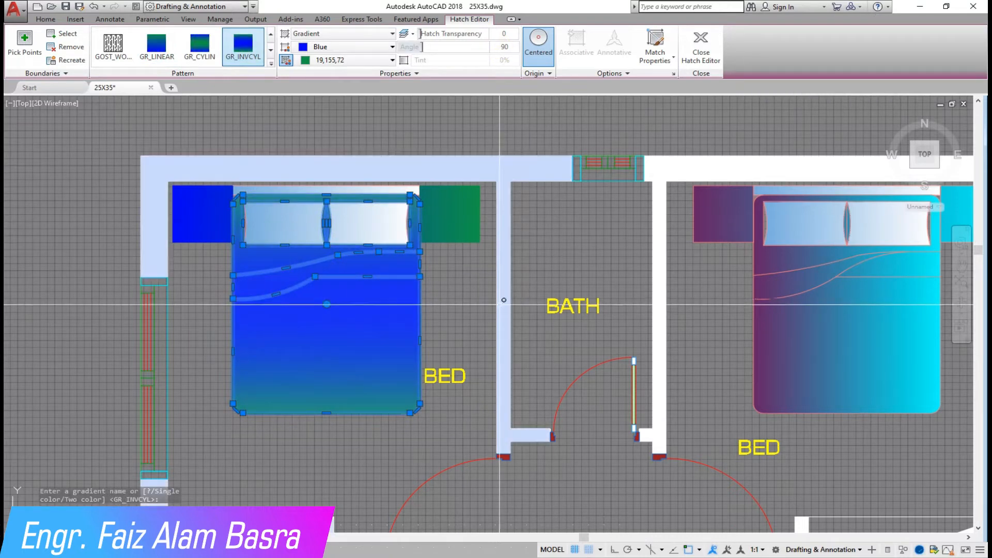
pyautogui.press('Return')
# Step: Match the upper-left bedroom's side tables to the bed cover's GR_INVCYL gradient
pyautogui.click(358, 305)
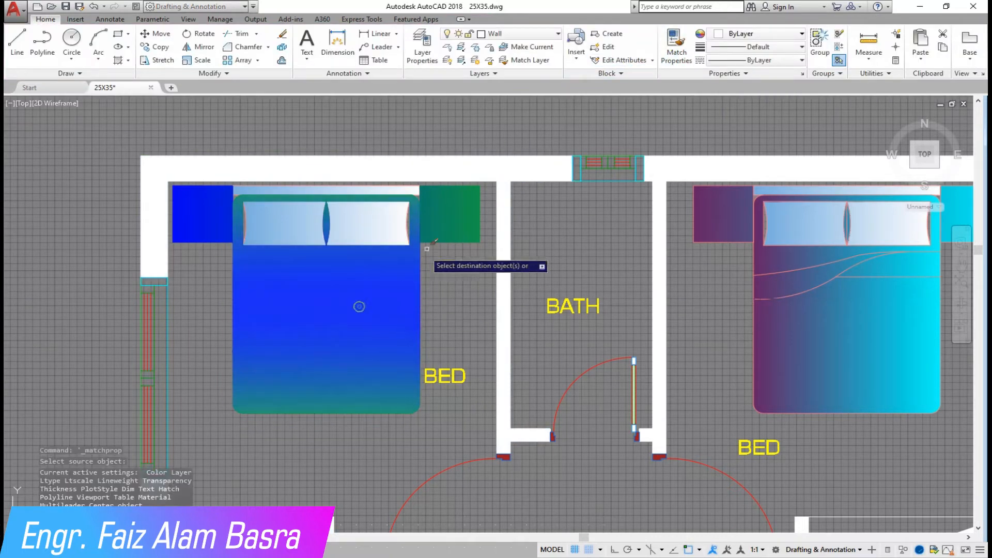
pyautogui.click(448, 226)
pyautogui.rightClick(446, 281)
pyautogui.click(459, 289)
pyautogui.scroll(-5, 270, 264)
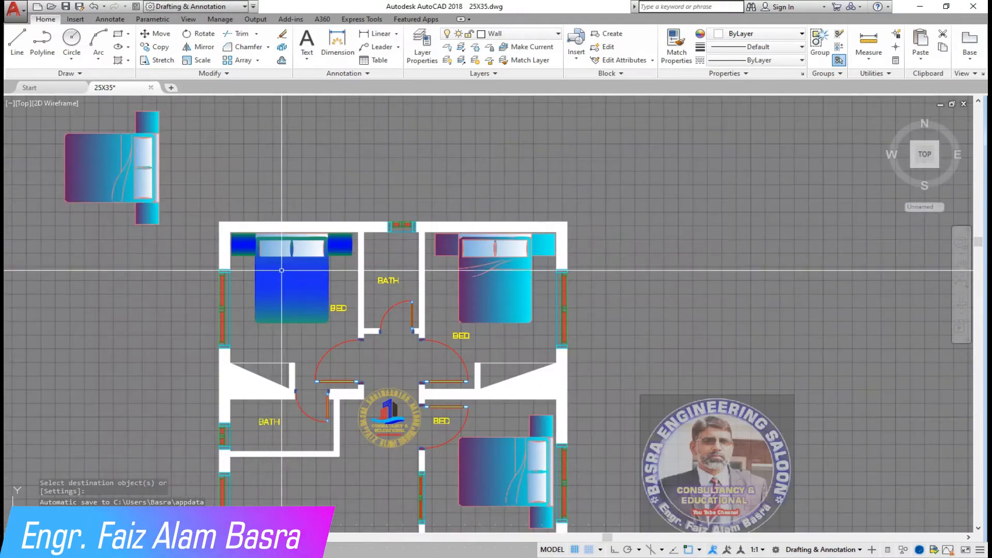
# Step: Match the upper-left bed's pillows to the purple-cyan gradient of the upper-right bedroom's furniture
pyautogui.scroll(3, 287, 260)
pyautogui.click(676, 52)
pyautogui.click(547, 232)
pyautogui.click(327, 241)
pyautogui.scroll(5, 289, 260)
pyautogui.press('Escape')
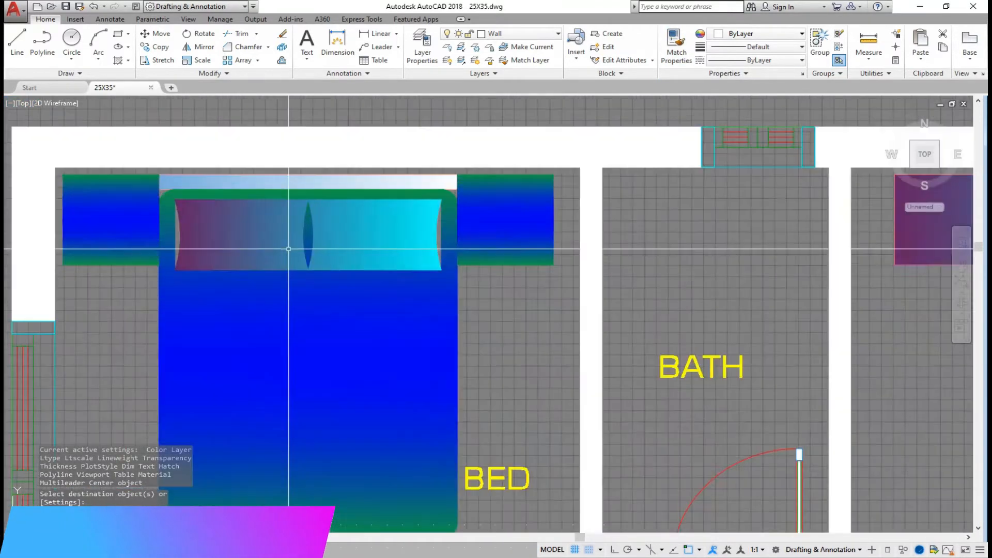
# Step: Change the upper-left bed's pillow gradient to GR_INVCYL with an angle of 90
pyautogui.click(287, 233)
pyautogui.click(247, 62)
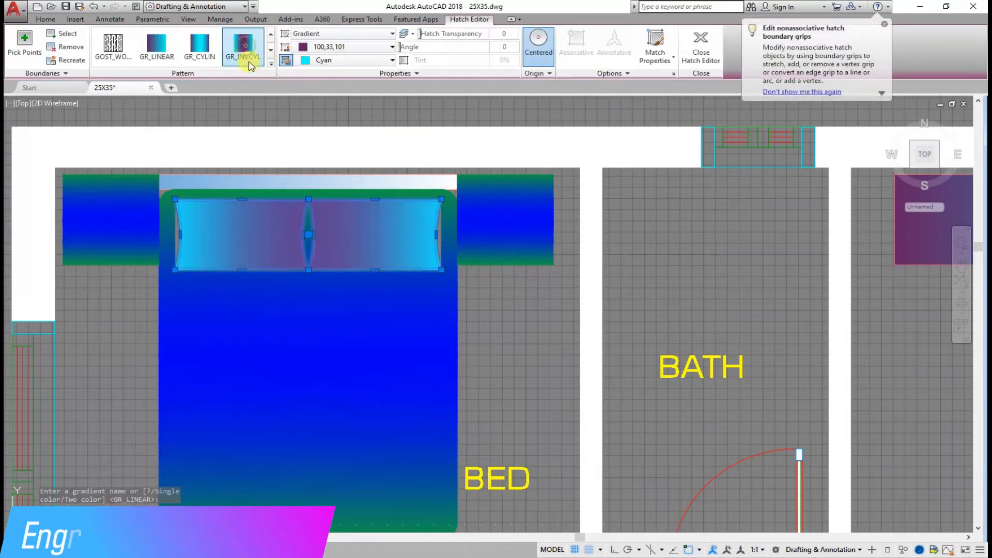
pyautogui.click(506, 47)
pyautogui.write('90')
pyautogui.press('Return')
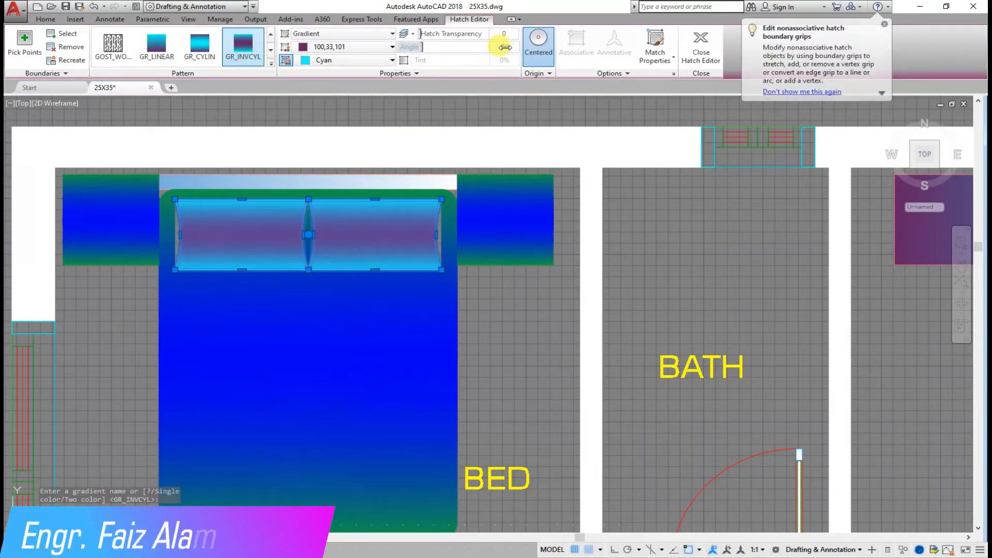
pyautogui.press('Escape')
# Step: Match the headboard strip of the upper-left bed to the purple-cyan gradient of its pillows
pyautogui.scroll(-5, 381, 238)
pyautogui.scroll(2, 519, 386)
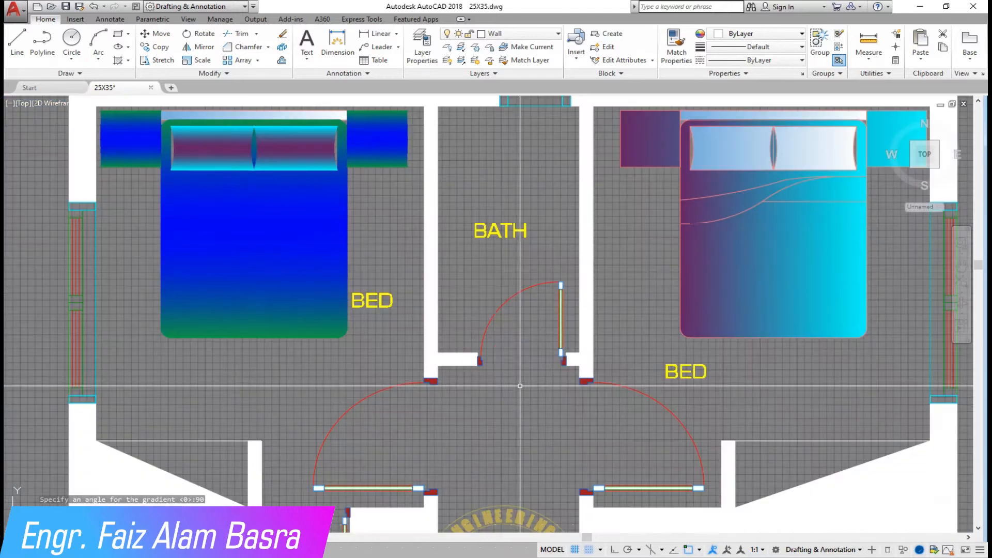
pyautogui.scroll(-2, 311, 368)
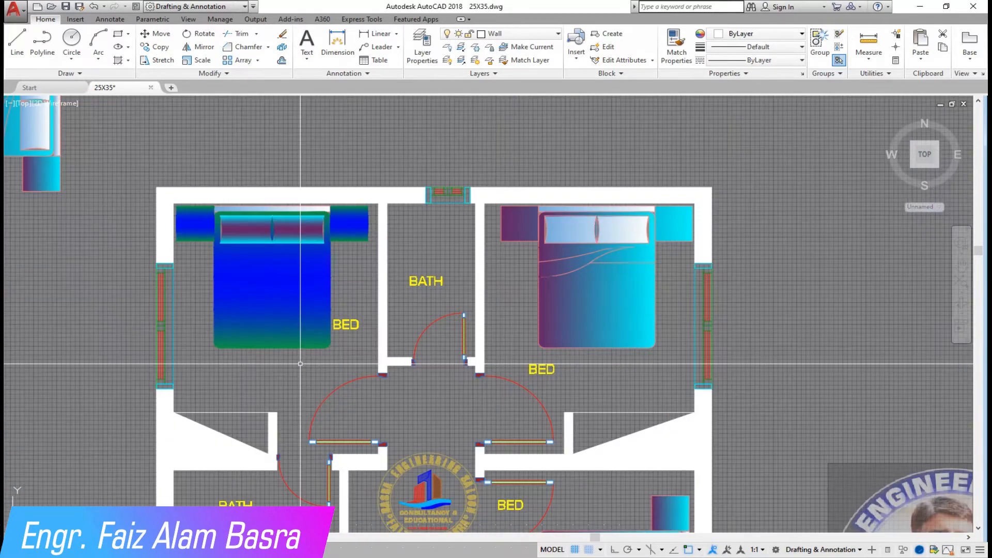
pyautogui.scroll(4, 307, 193)
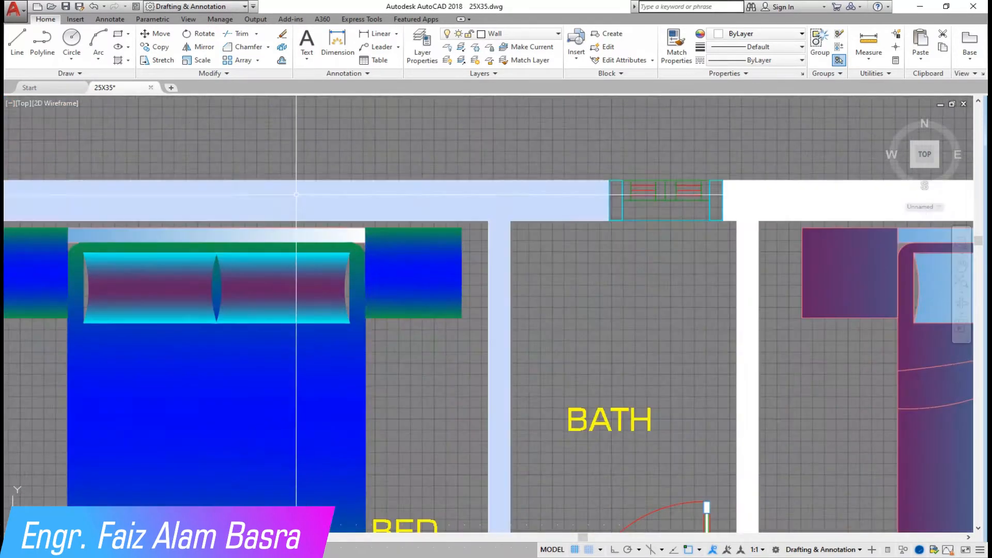
pyautogui.click(676, 46)
pyautogui.click(282, 237)
pyautogui.click(282, 238)
pyautogui.rightClick(421, 353)
pyautogui.click(433, 361)
pyautogui.scroll(-4, 250, 241)
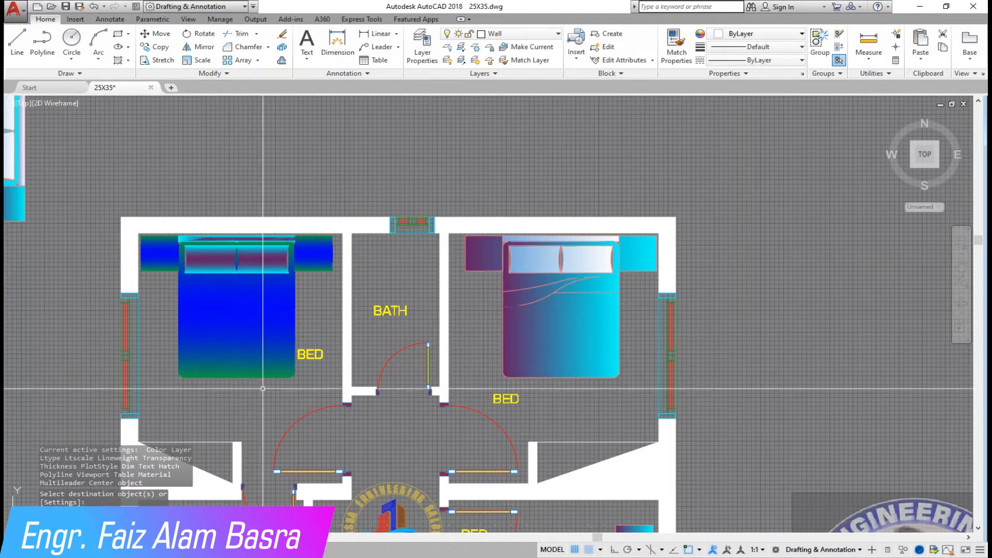
# Step: Change the upper-right bed cover's gradient to GR_INVCYL with an angle of 90
pyautogui.click(562, 330)
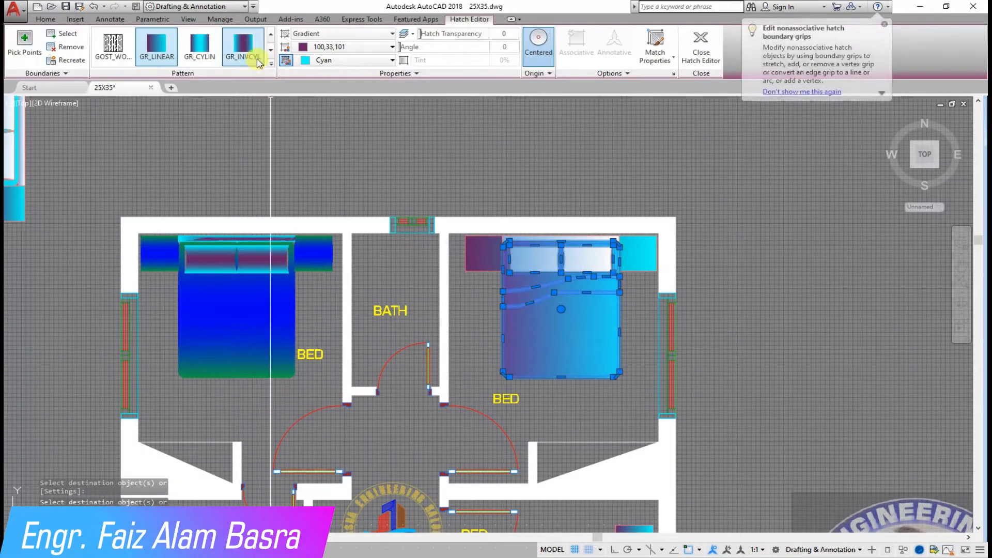
pyautogui.click(257, 61)
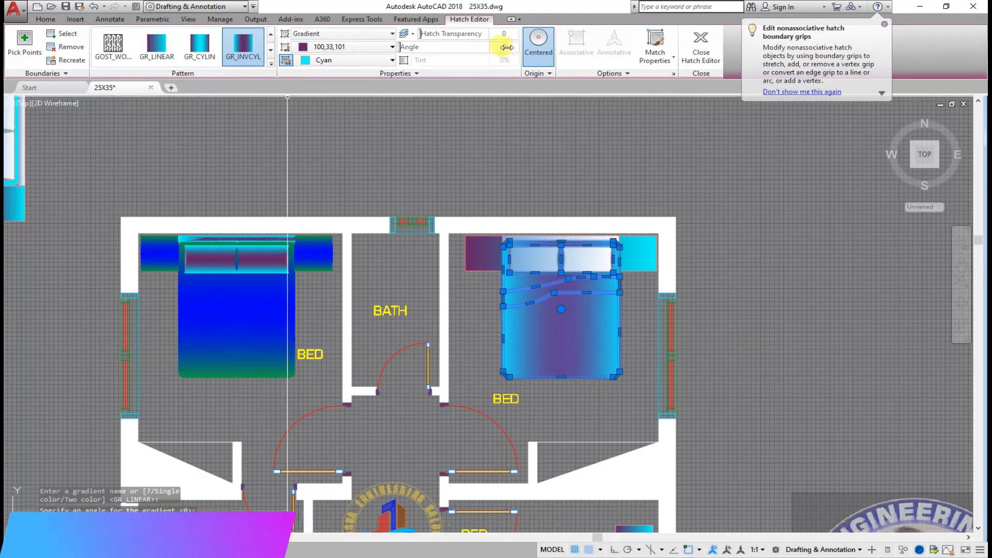
pyautogui.write('90')
pyautogui.press('Return')
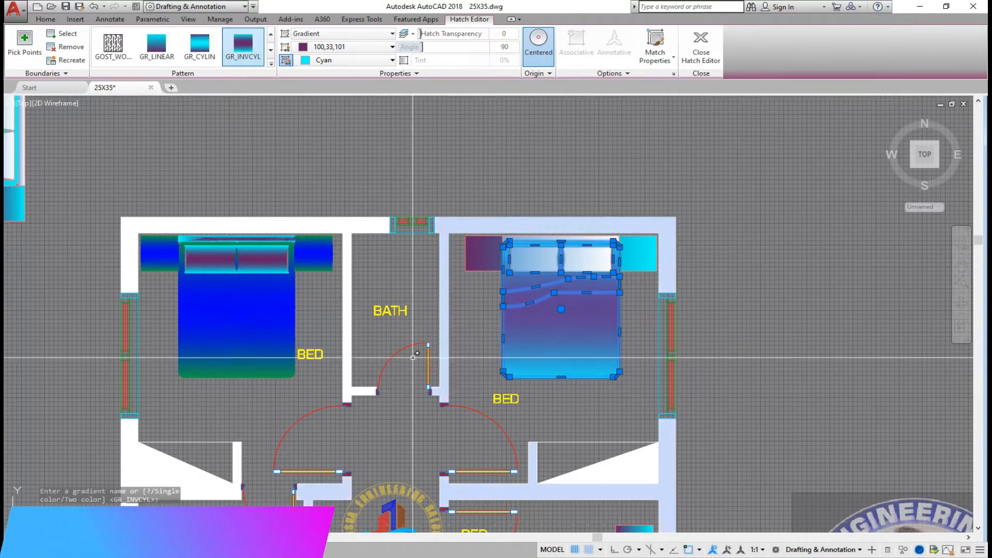
pyautogui.press('Escape')
# Step: Match the upper-right bedroom's side tables and headboard strip to the bed cover's gradient
pyautogui.scroll(2, 549, 283)
pyautogui.click(676, 46)
pyautogui.click(506, 336)
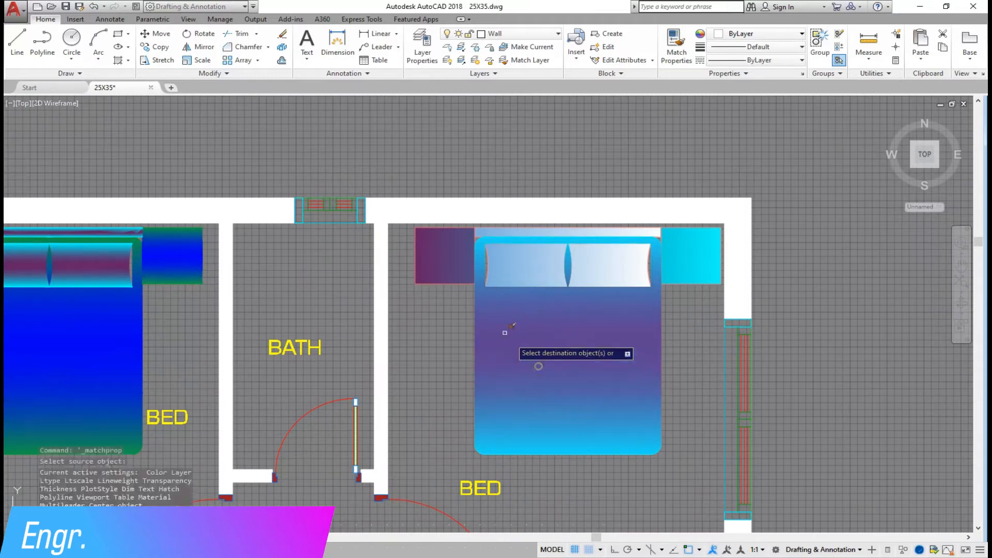
pyautogui.click(528, 233)
pyautogui.scroll(-2, 453, 322)
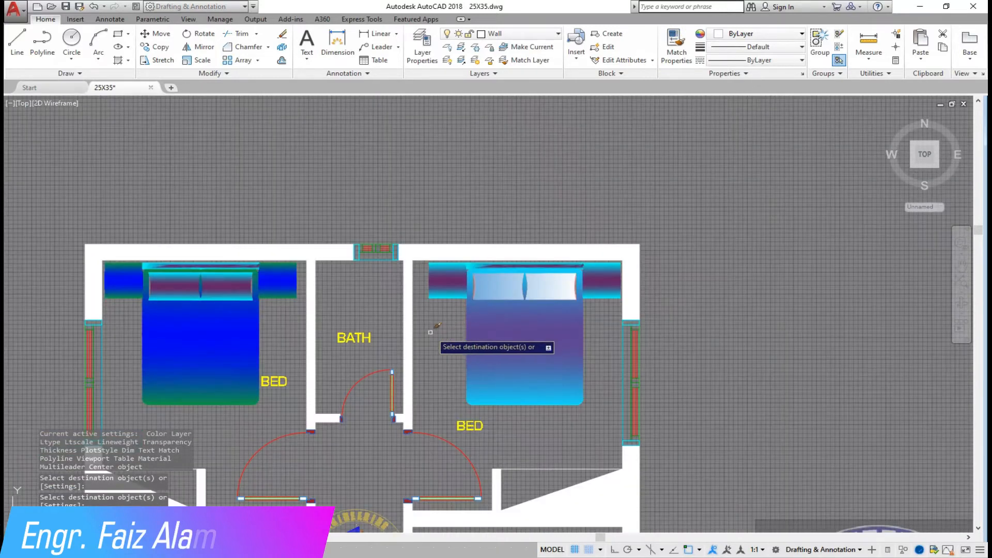
pyautogui.rightClick(424, 329)
pyautogui.click(445, 337)
# Step: Match the upper-right bed's pillows to the purple-cyan gradient of the upper-left bed's pillows
pyautogui.click(677, 49)
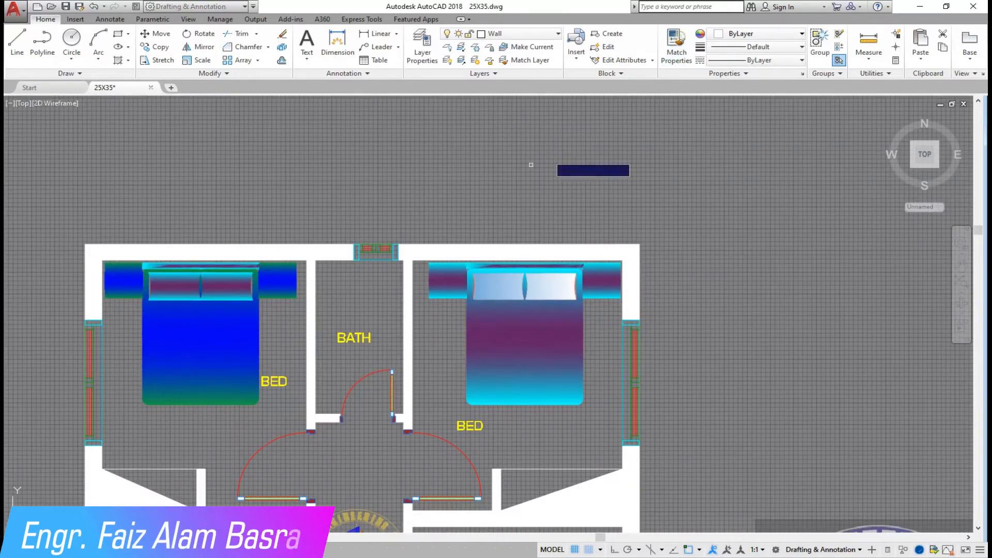
pyautogui.click(234, 291)
pyautogui.click(501, 284)
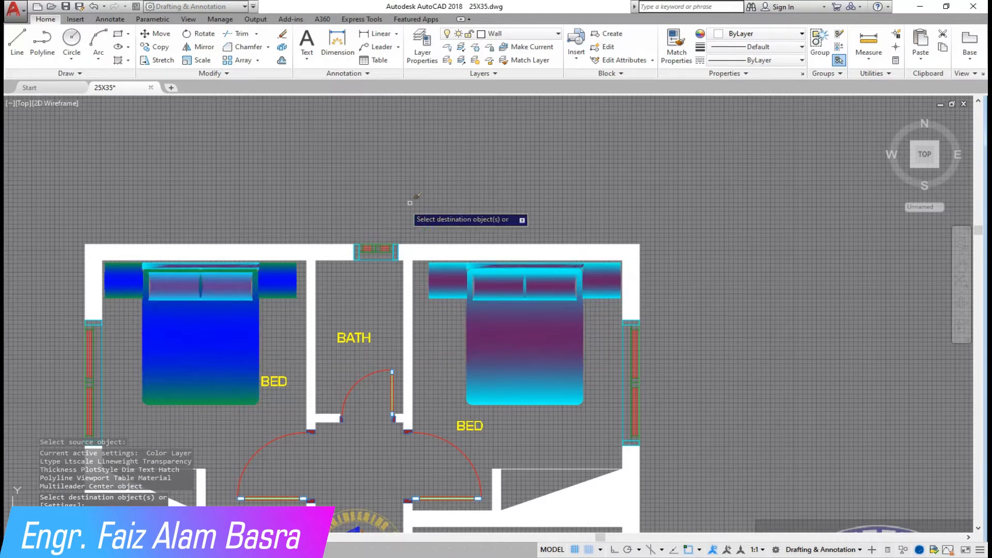
# Step: Match the upper-left bed cover to the purple-cyan gradient of the upper-right bed cover
pyautogui.click(671, 46)
pyautogui.click(251, 350)
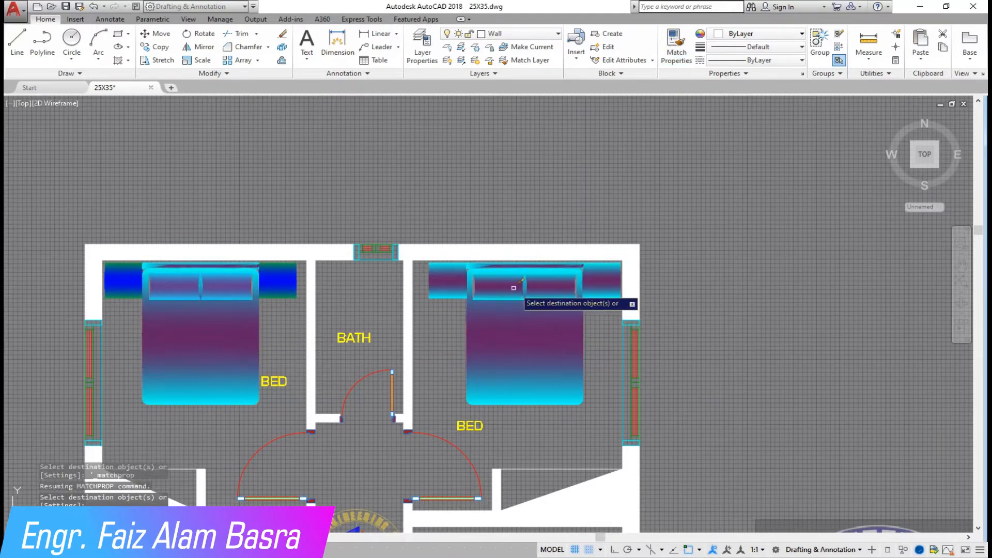
pyautogui.click(527, 317)
# Step: Match the upper-right bed's pillows and the upper-left bed cover to the blue-green gradient of the upper-left side tables
pyautogui.click(674, 51)
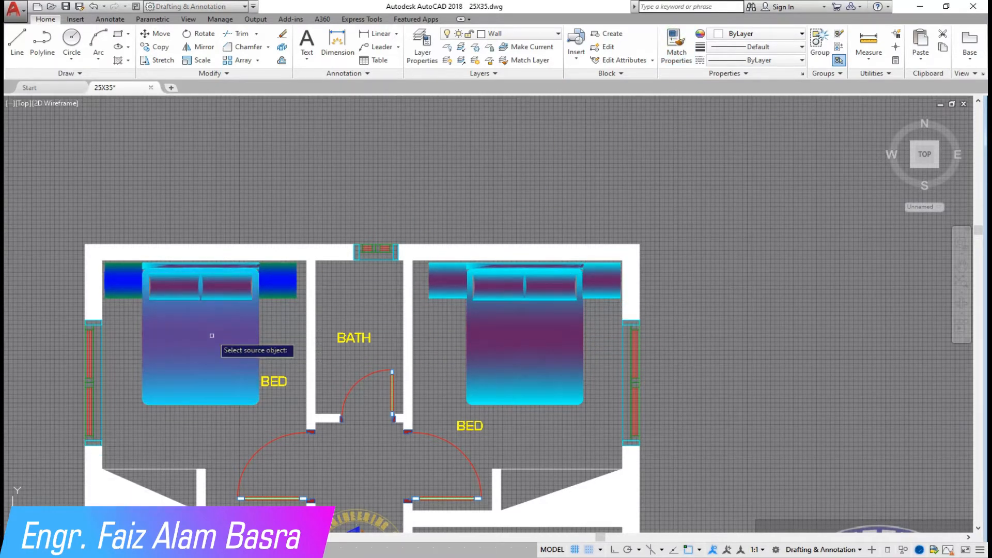
pyautogui.click(290, 280)
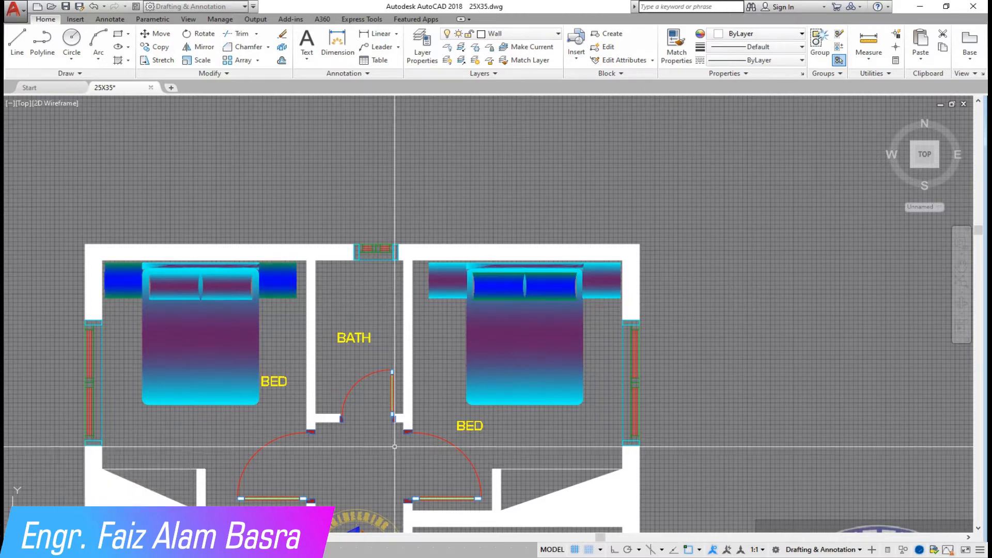
pyautogui.click(670, 46)
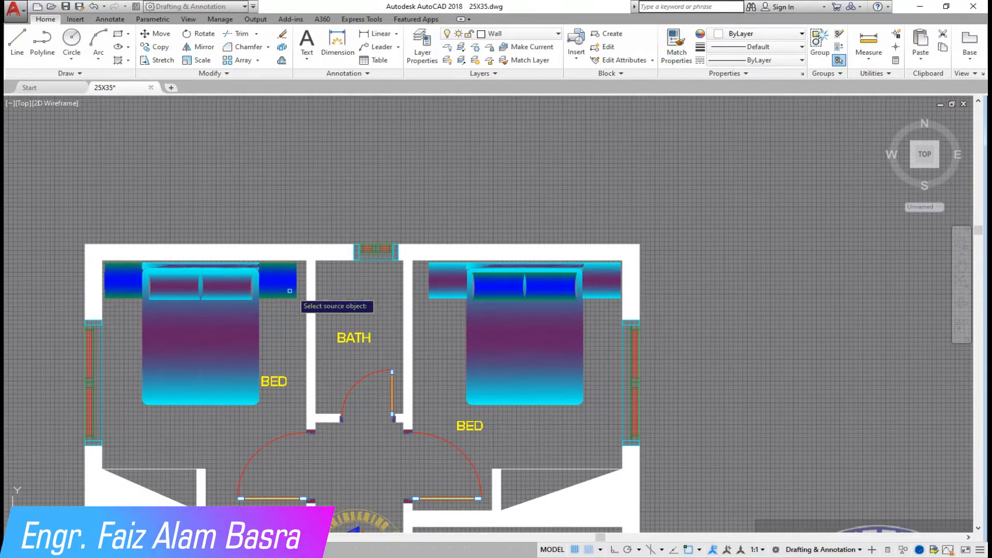
pyautogui.click(274, 281)
pyautogui.click(227, 347)
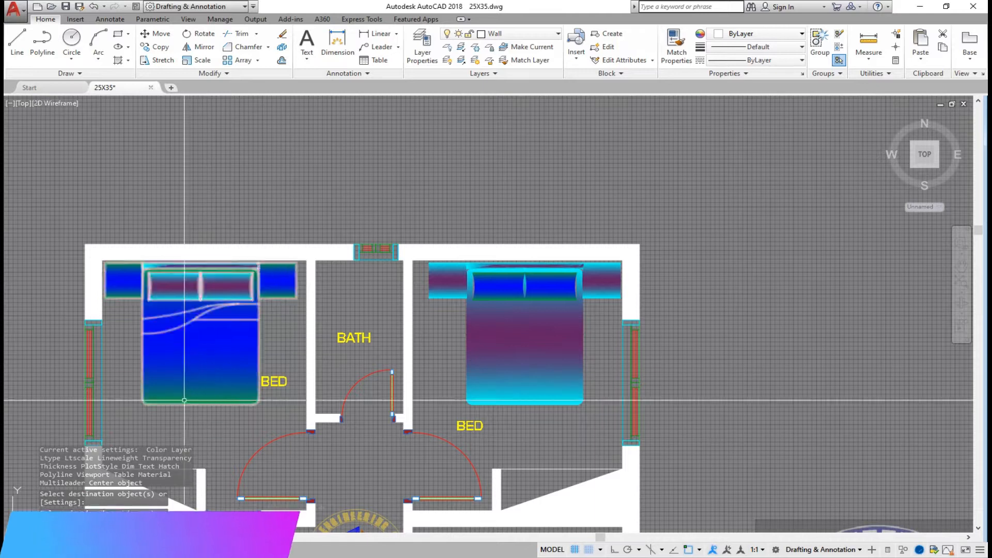
# Step: Send the upper-left bed cover's gradient fill to the back of the draw order
pyautogui.scroll(2, 165, 382)
pyautogui.click(246, 357)
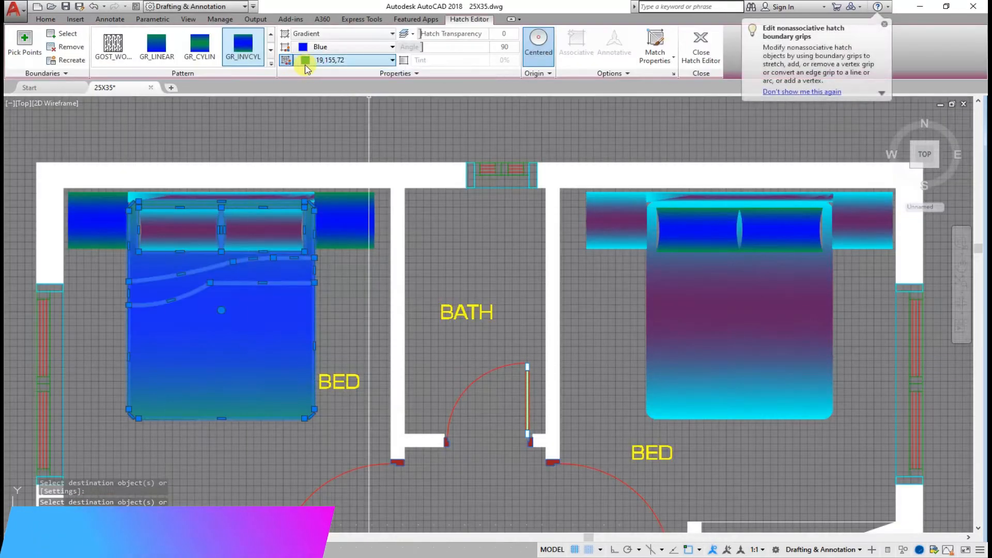
pyautogui.click(46, 19)
pyautogui.click(225, 76)
pyautogui.click(267, 102)
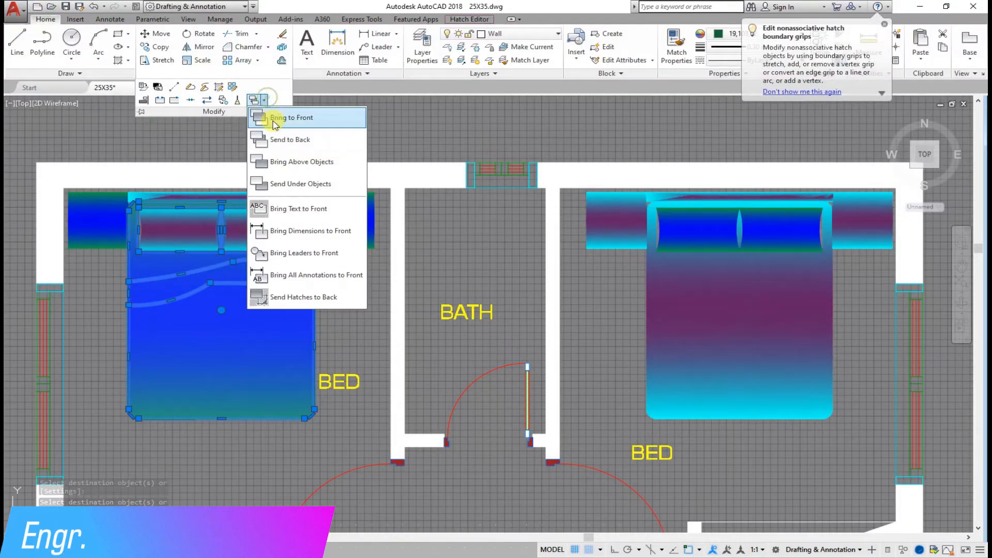
pyautogui.click(284, 138)
# Step: Send the upper-right bed cover's gradient fill to the back of the draw order
pyautogui.scroll(-2, 136, 236)
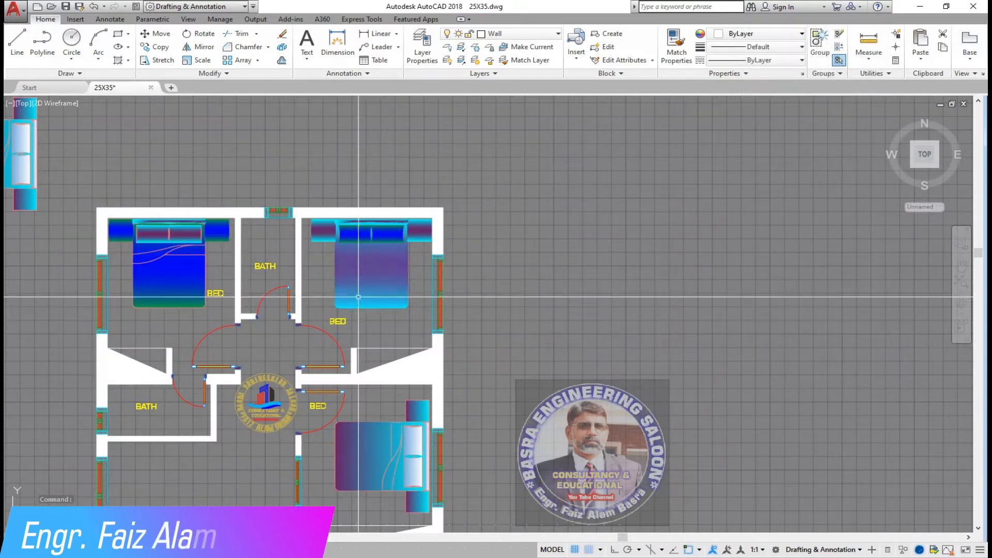
pyautogui.click(355, 265)
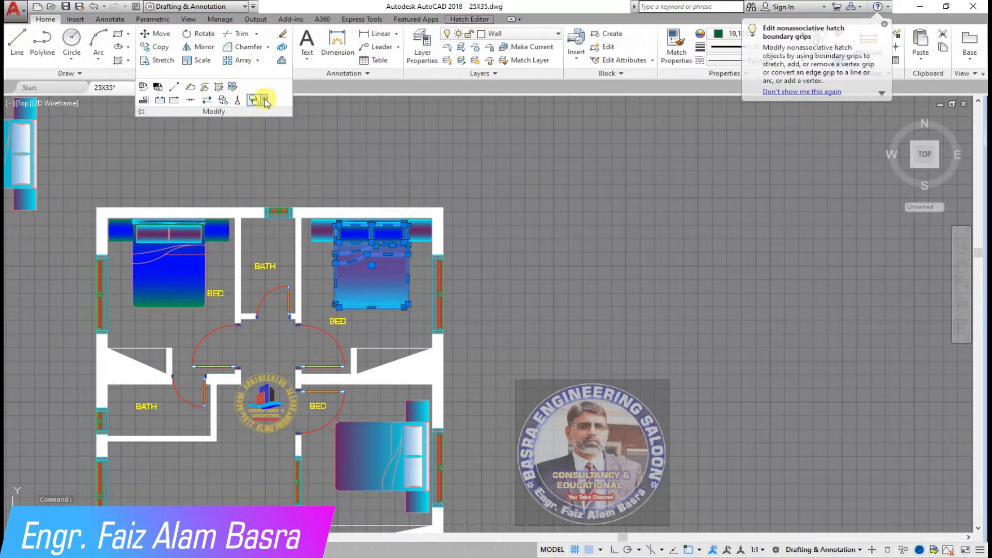
pyautogui.click(265, 102)
pyautogui.click(284, 138)
# Step: Bring the gradient fills of the upper-left bed's side tables, pillows and headboard strip to the front
pyautogui.scroll(2, 232, 189)
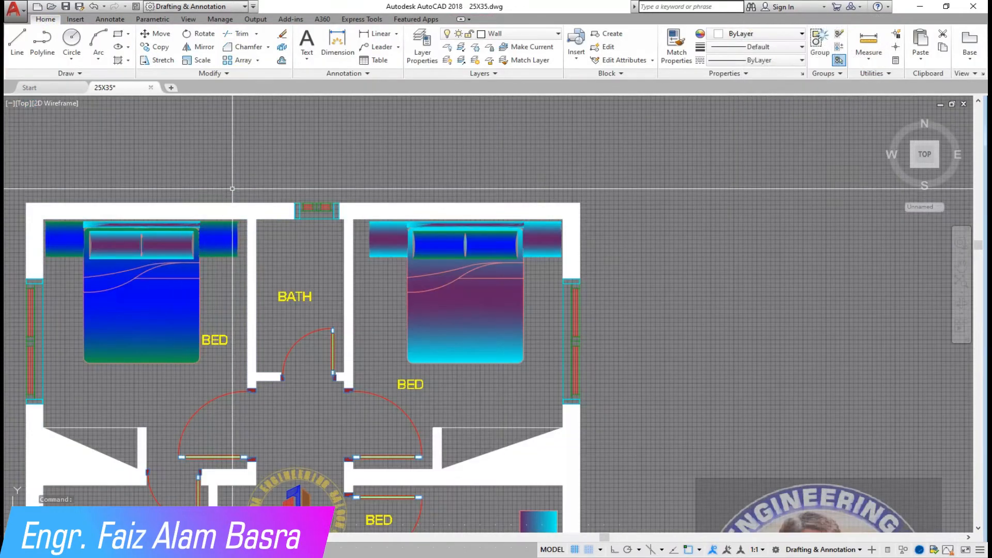
pyautogui.moveTo(229, 216); pyautogui.dragTo(227, 233, button='middle')
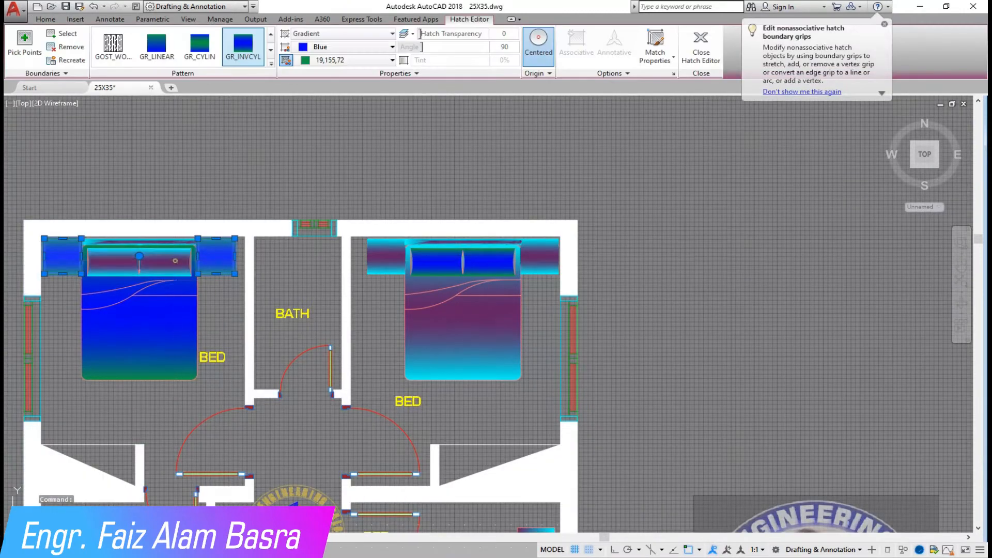
pyautogui.click(175, 261)
pyautogui.scroll(2, 423, 243)
pyautogui.click(424, 240)
pyautogui.scroll(-2, 579, 249)
pyautogui.scroll(1, 233, 247)
pyautogui.scroll(3, 233, 247)
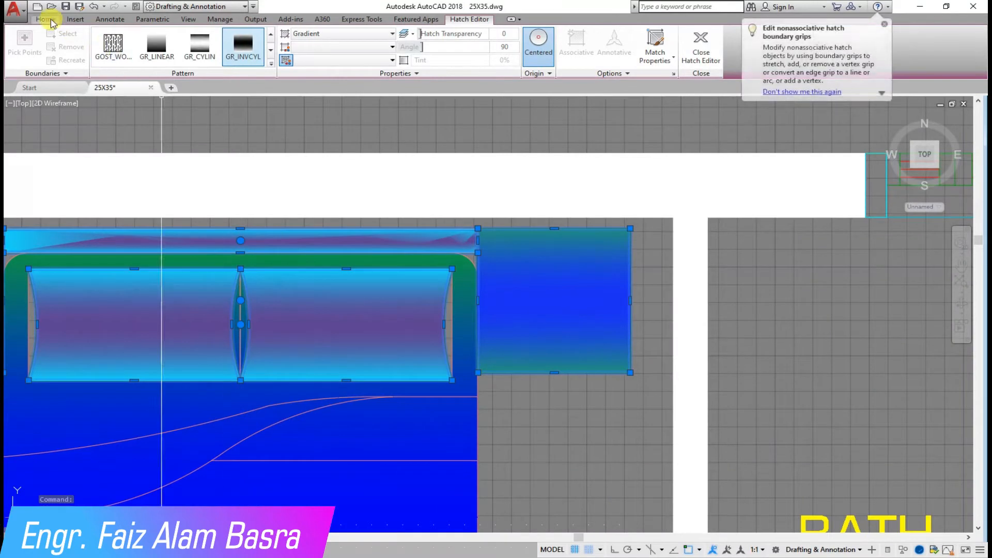
pyautogui.click(269, 101)
pyautogui.click(283, 117)
# Step: Delete the spare bed lying outside the floor plan
pyautogui.scroll(-6, 329, 349)
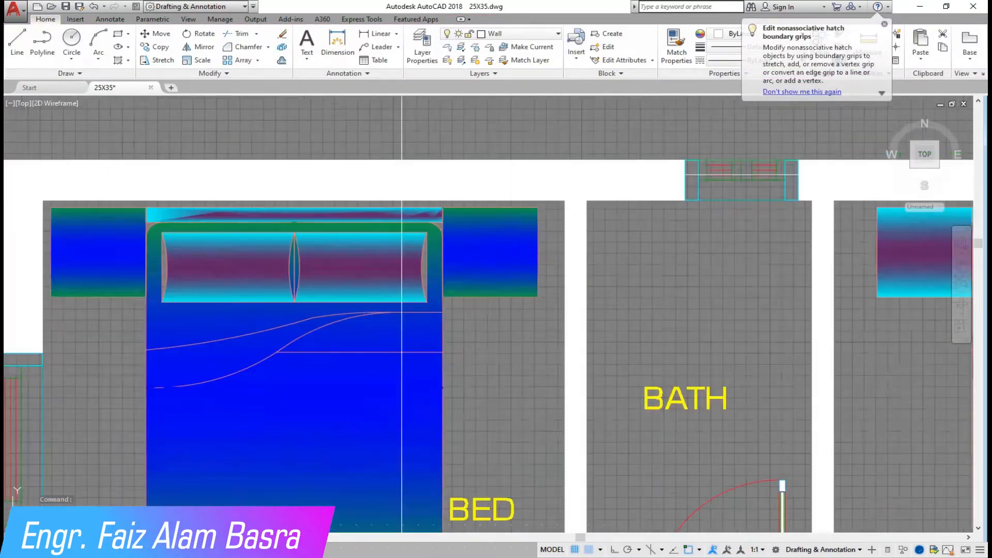
pyautogui.scroll(-2, 274, 214)
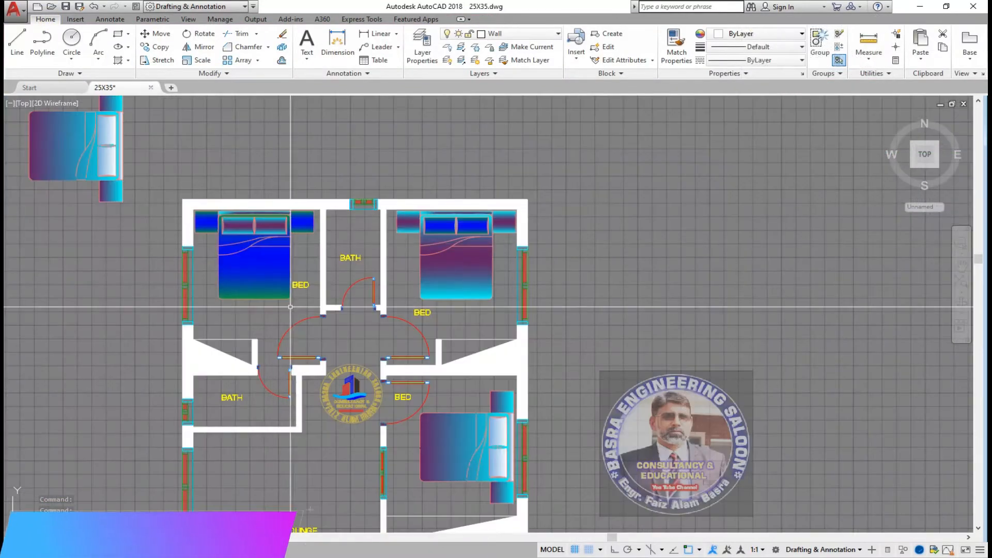
pyautogui.scroll(2, 271, 355)
pyautogui.scroll(-4, 256, 239)
pyautogui.scroll(-2, 211, 237)
pyautogui.moveTo(211, 237); pyautogui.dragTo(263, 249, button='middle')
pyautogui.click(241, 230)
pyautogui.click(70, 129)
pyautogui.press('Delete')
# Step: Match the triangular wardrobe fills to the purple-cyan gradient of the upper-left bed's pillows
pyautogui.scroll(2, 248, 272)
pyautogui.scroll(4, 357, 269)
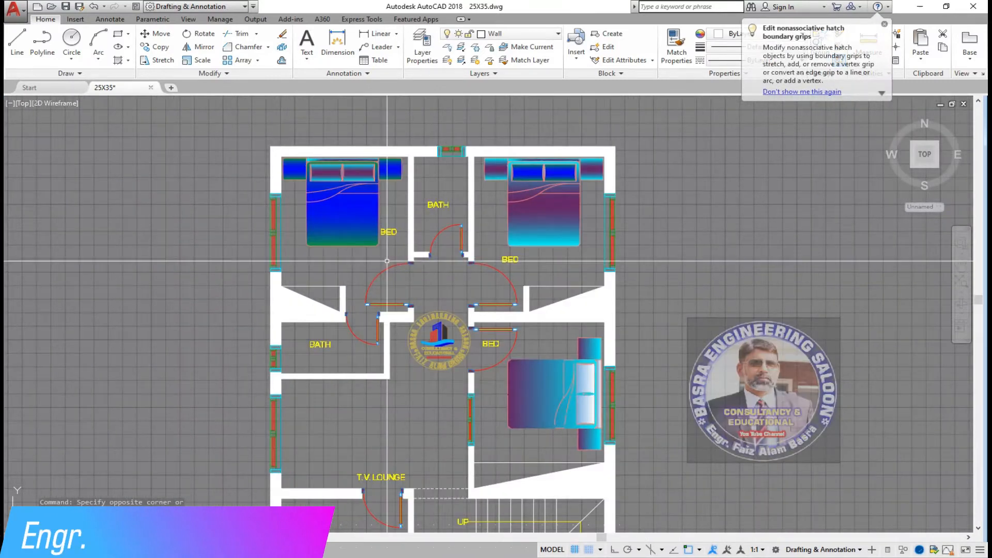
pyautogui.scroll(-1, 357, 270)
pyautogui.scroll(1, 357, 270)
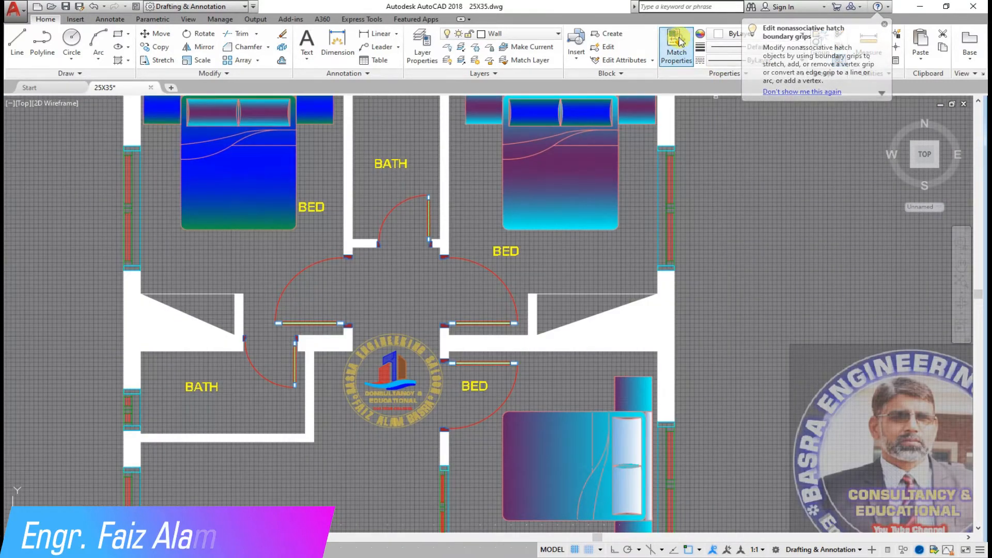
pyautogui.click(677, 44)
pyautogui.click(234, 213)
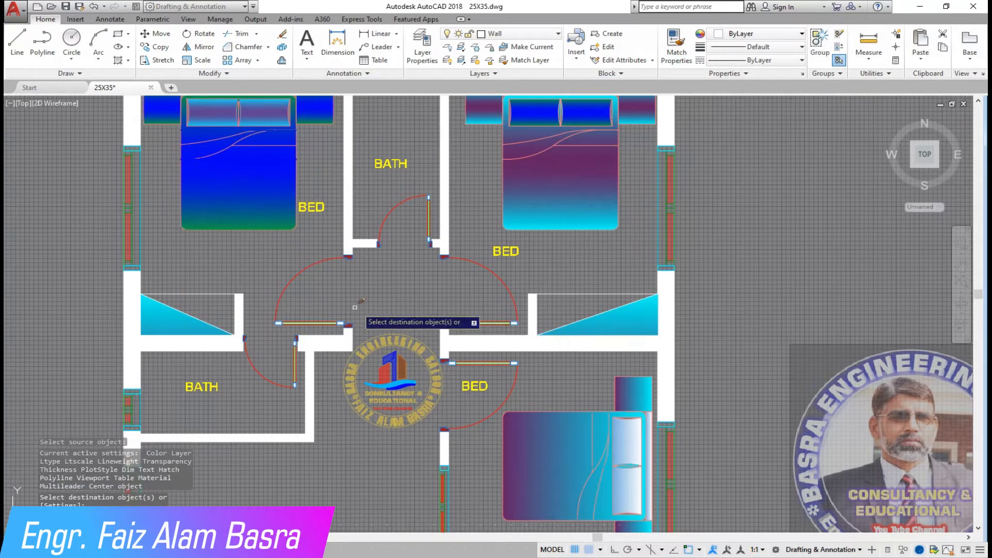
pyautogui.scroll(-2, 361, 267)
pyautogui.scroll(1, 366, 285)
pyautogui.rightClick(358, 272)
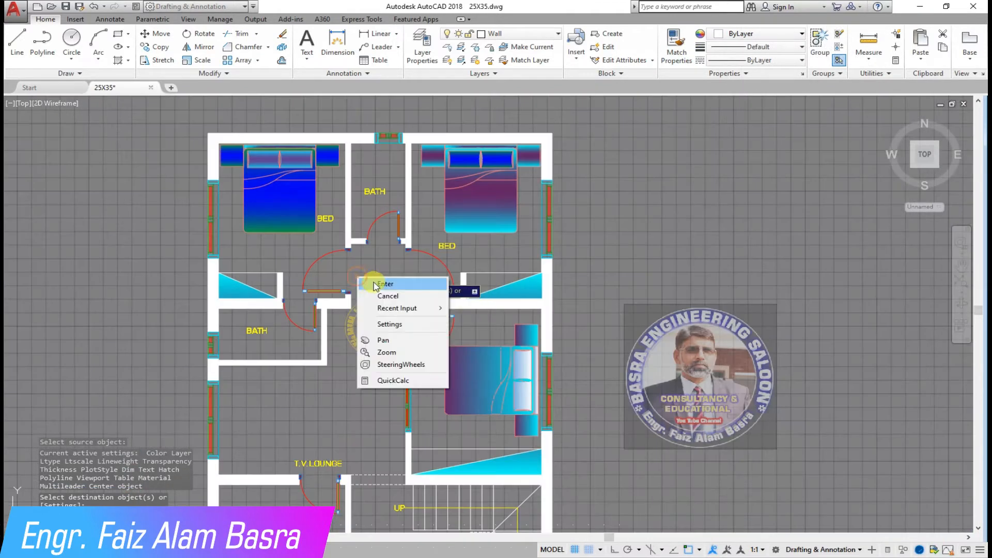
pyautogui.click(375, 284)
# Step: Set the gradient angle of the combined wardrobe fill to 0
pyautogui.click(230, 292)
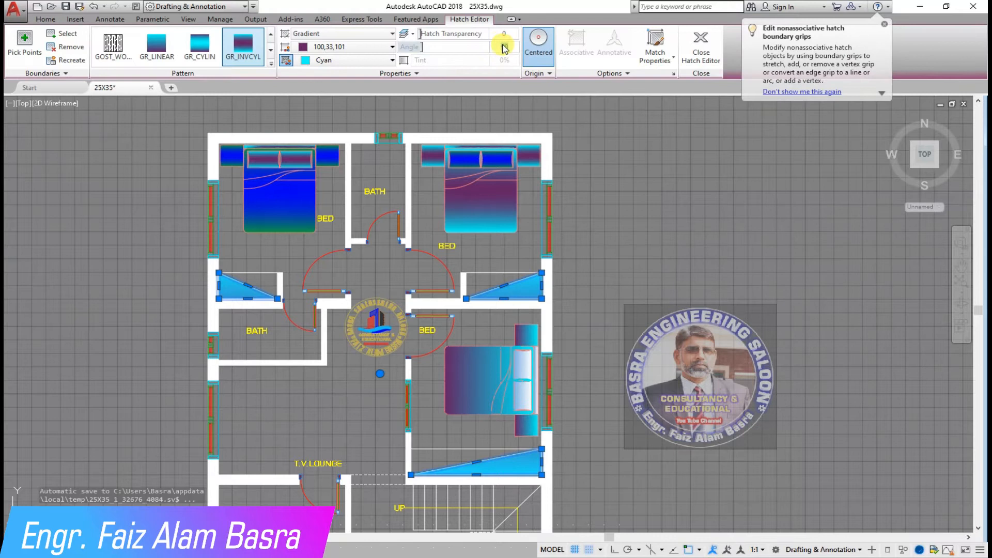
pyautogui.press('Escape')
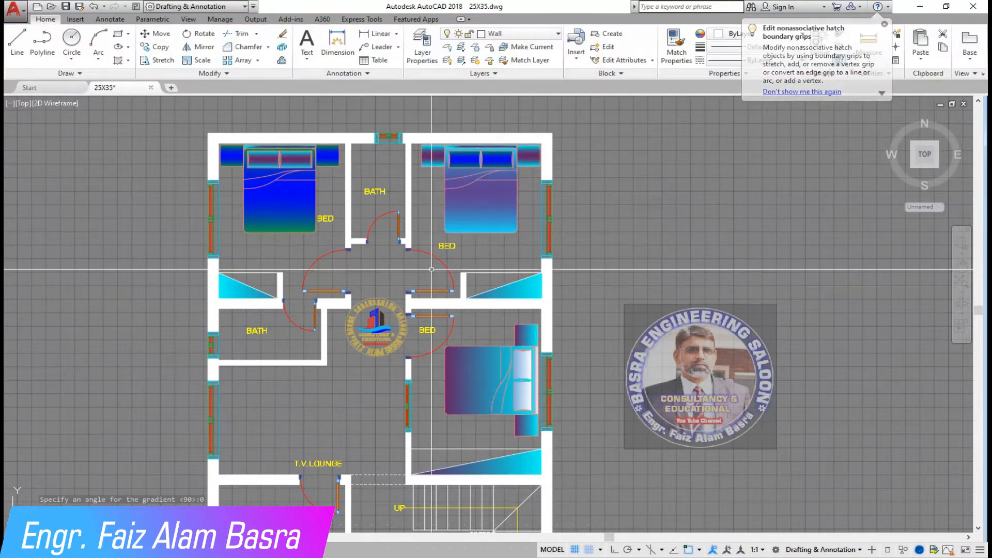
pyautogui.scroll(2, 358, 284)
pyautogui.scroll(-2, 211, 211)
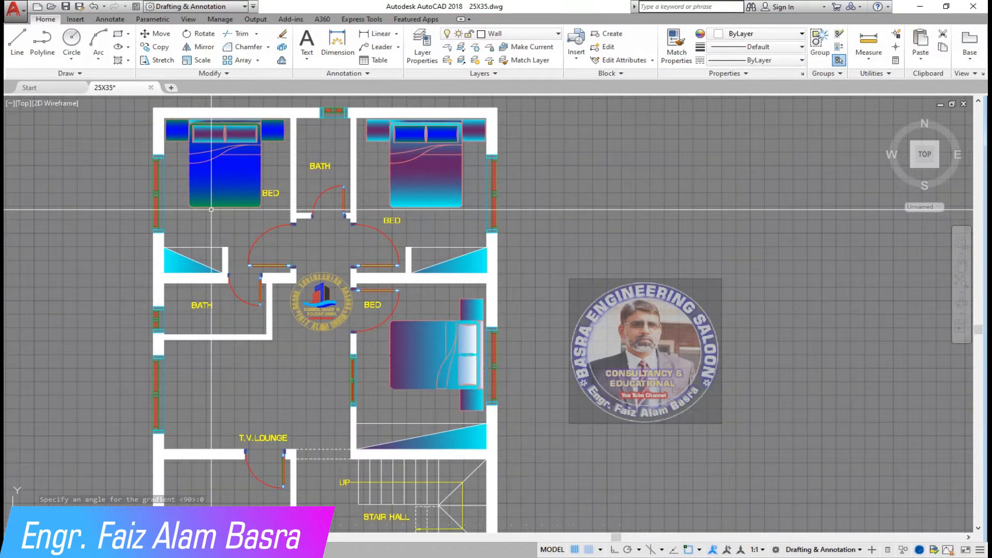
# Step: Delete the combined wardrobe fill and hatch each of the three wardrobe triangles separately with the SOLID pattern
pyautogui.click(180, 262)
pyautogui.press('Delete')
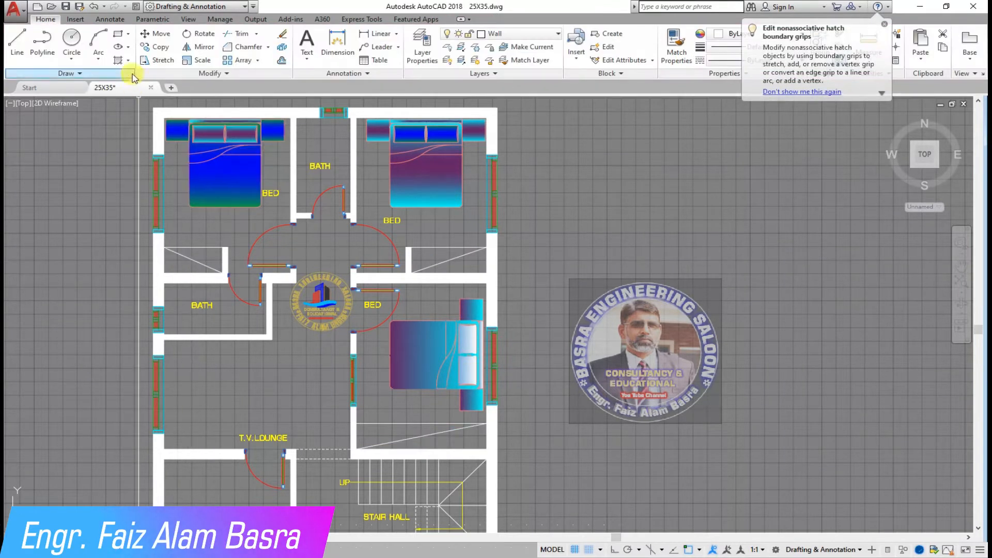
pyautogui.click(184, 264)
pyautogui.press('Return')
pyautogui.press('Return')
pyautogui.click(437, 250)
pyautogui.press('Return')
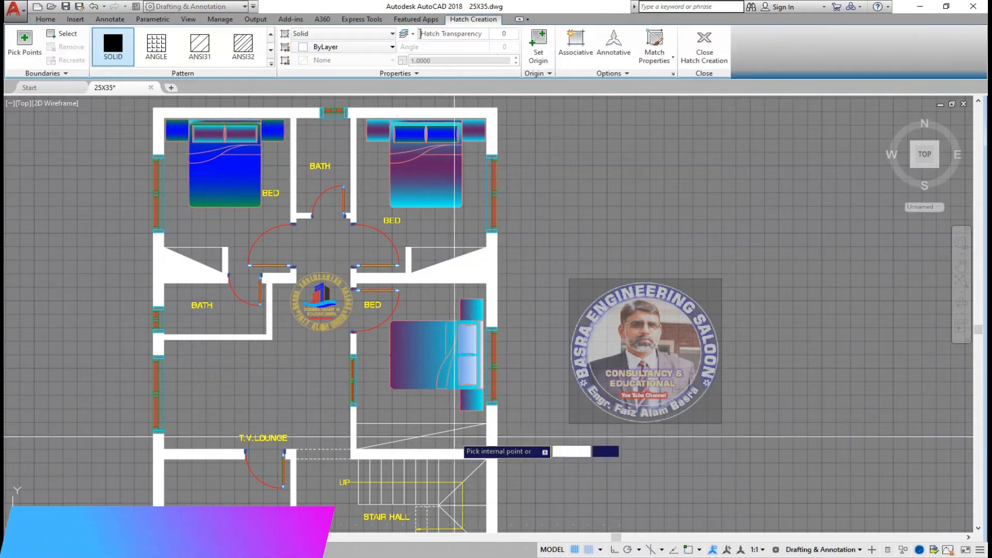
pyautogui.click(458, 437)
pyautogui.press('Return')
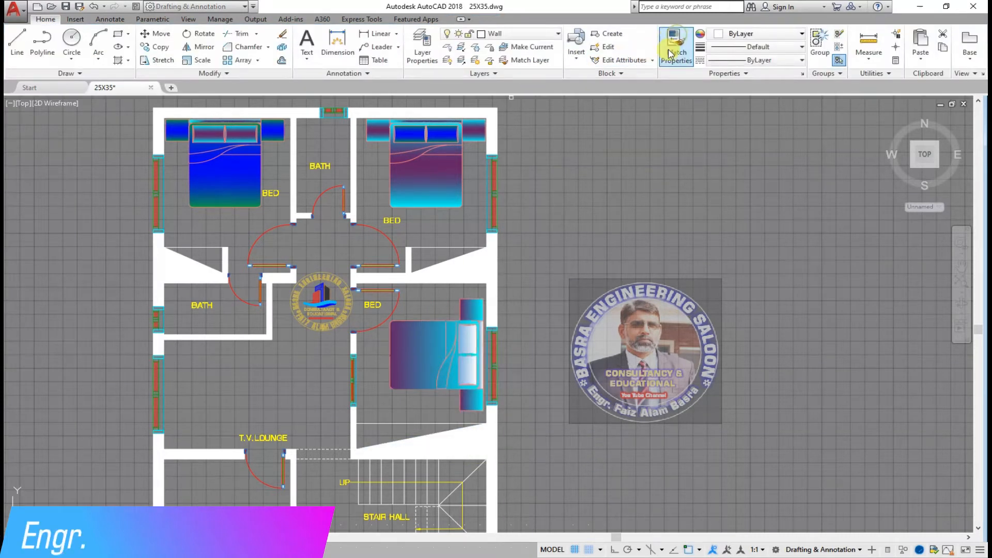
# Step: Match the three separate wardrobe hatches to the purple-cyan gradient of the upper-left bed's pillows
pyautogui.click(242, 136)
pyautogui.click(214, 267)
pyautogui.click(467, 264)
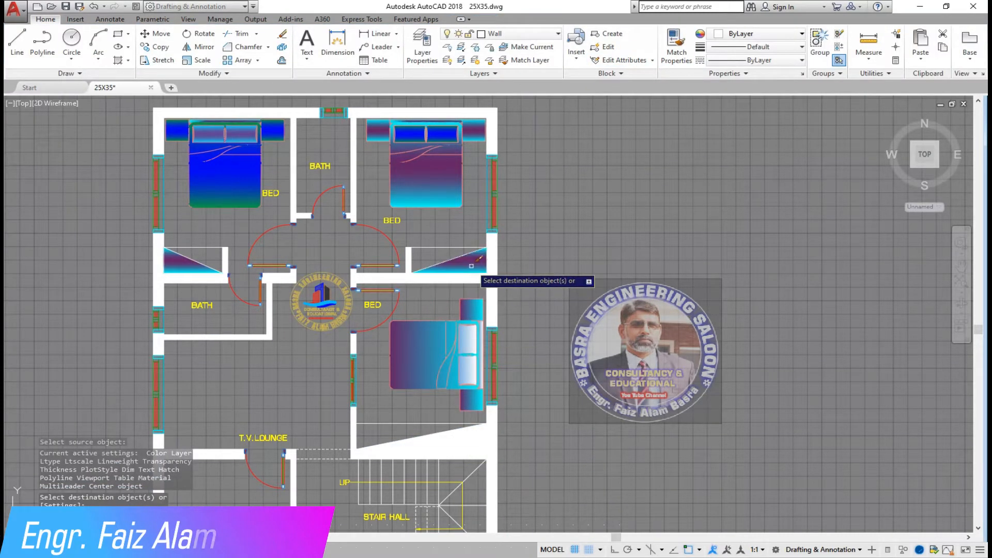
pyautogui.click(450, 441)
pyautogui.press('Return')
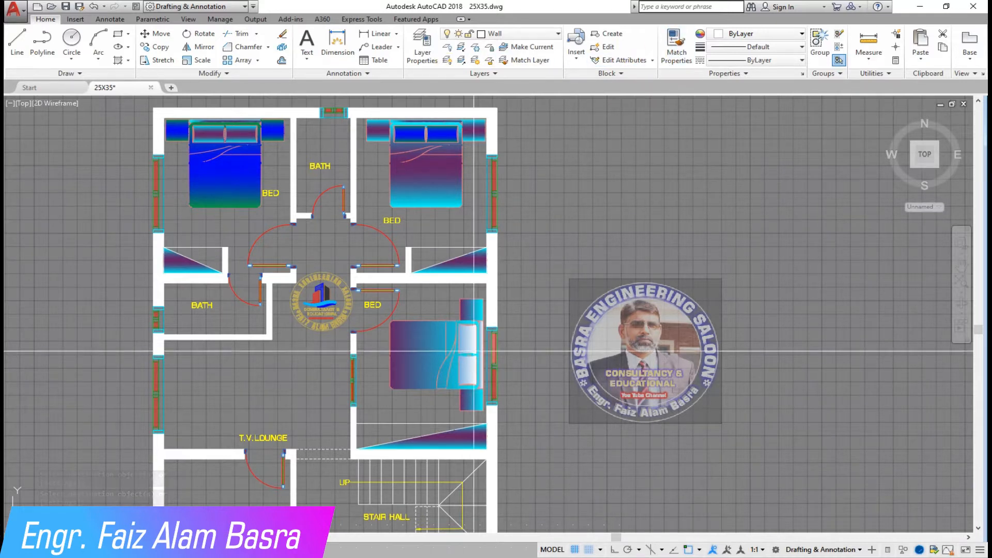
# Step: Set the gradient angle of the lower-right bedroom's wardrobe fill to 0
pyautogui.click(465, 438)
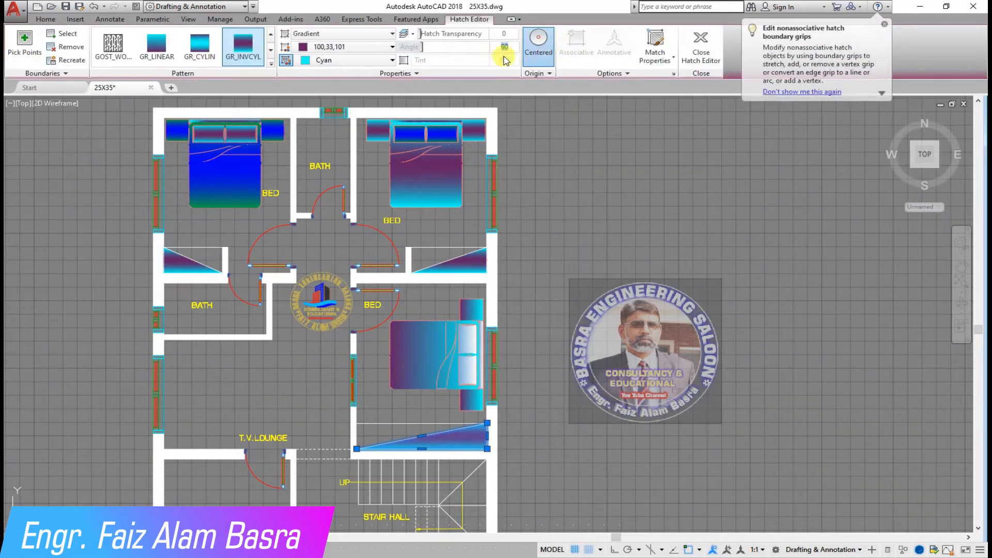
pyautogui.write('0')
pyautogui.press('Return')
pyautogui.press('Escape')
# Step: Set the gradient angle of the lower-right bedroom's wardrobe fill back to 90
pyautogui.scroll(2, 451, 486)
pyautogui.click(450, 413)
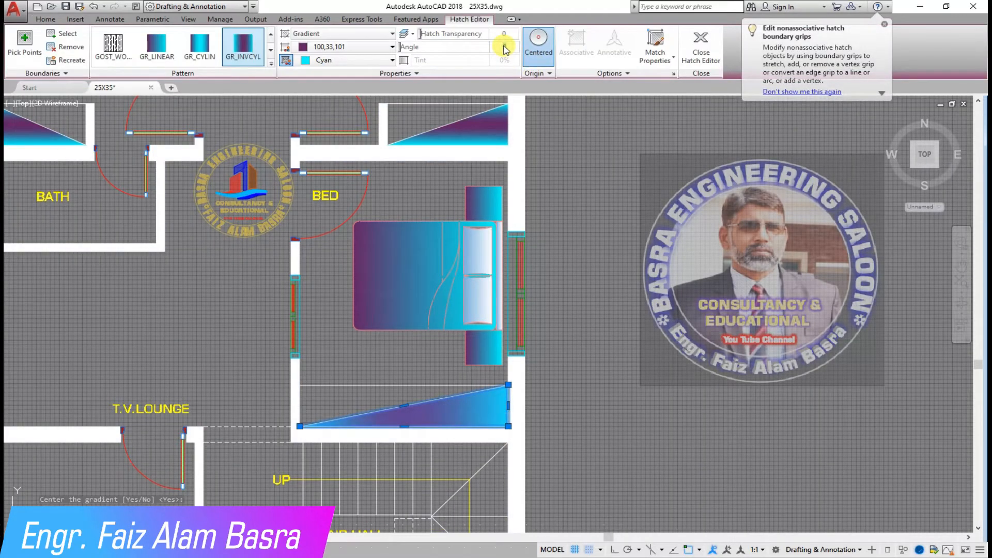
pyautogui.press('Escape')
pyautogui.scroll(-3, 458, 182)
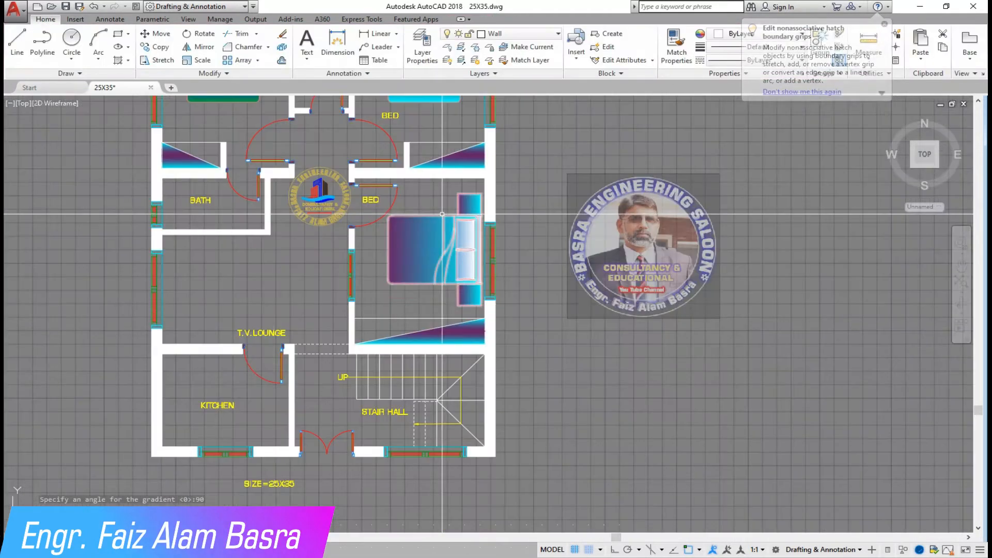
pyautogui.scroll(-1, 277, 312)
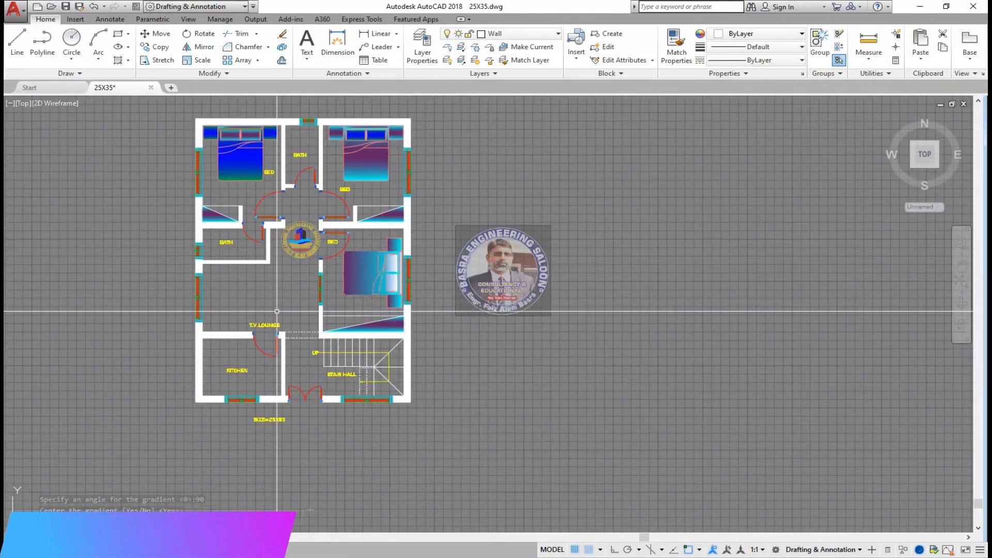
pyautogui.scroll(5, 190, 238)
pyautogui.scroll(-5, 267, 246)
pyautogui.scroll(-2, 268, 249)
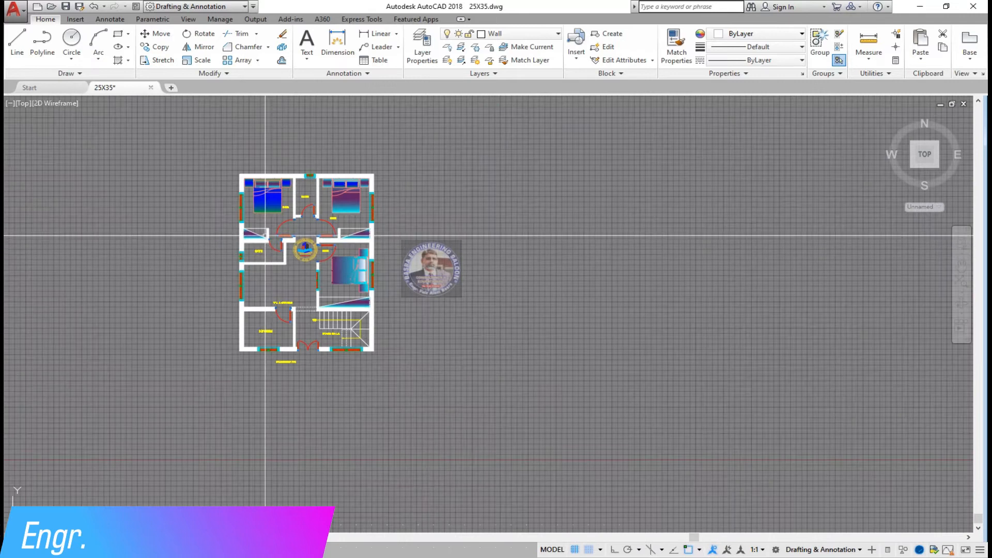
# Step: Change a wardrobe fill's gradient to GR_CYLIN and match the other wardrobe fills to it
pyautogui.scroll(7, 264, 241)
pyautogui.click(258, 112)
pyautogui.click(206, 46)
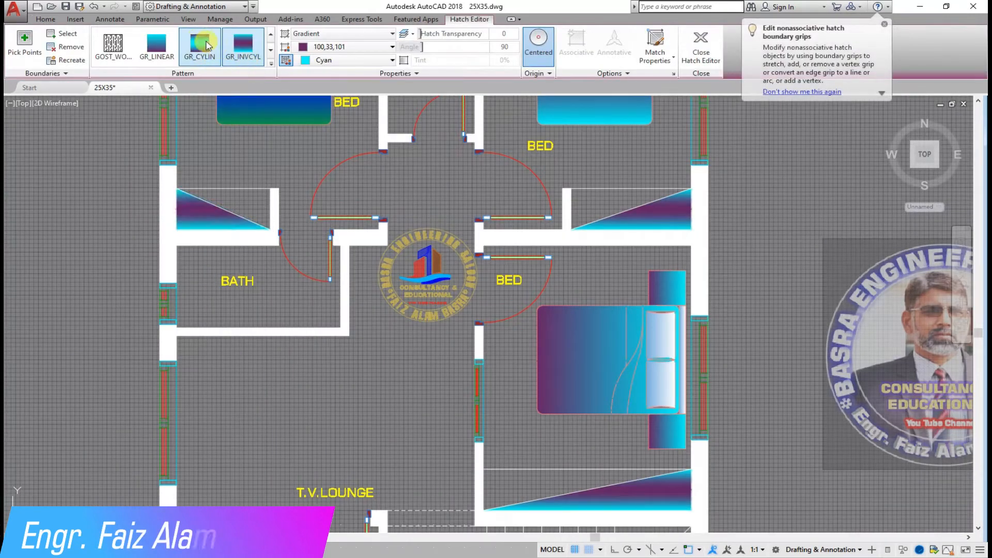
pyautogui.press('Escape')
pyautogui.click(267, 227)
pyautogui.click(568, 371)
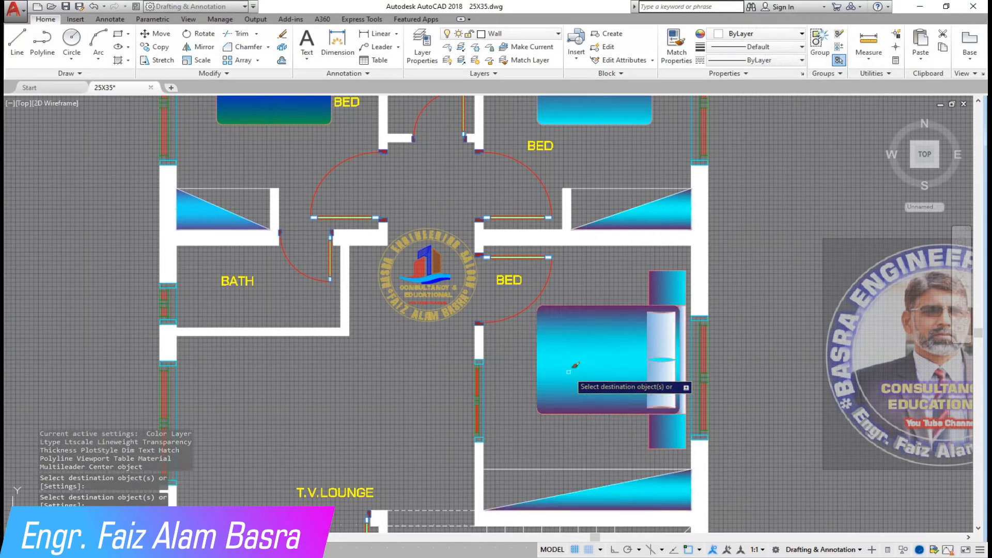
# Step: Copy the T.V. lounge furniture and its label from the furnished reference plan to the empty space left of the house plan
pyautogui.scroll(-4, 566, 374)
pyautogui.scroll(2, 287, 154)
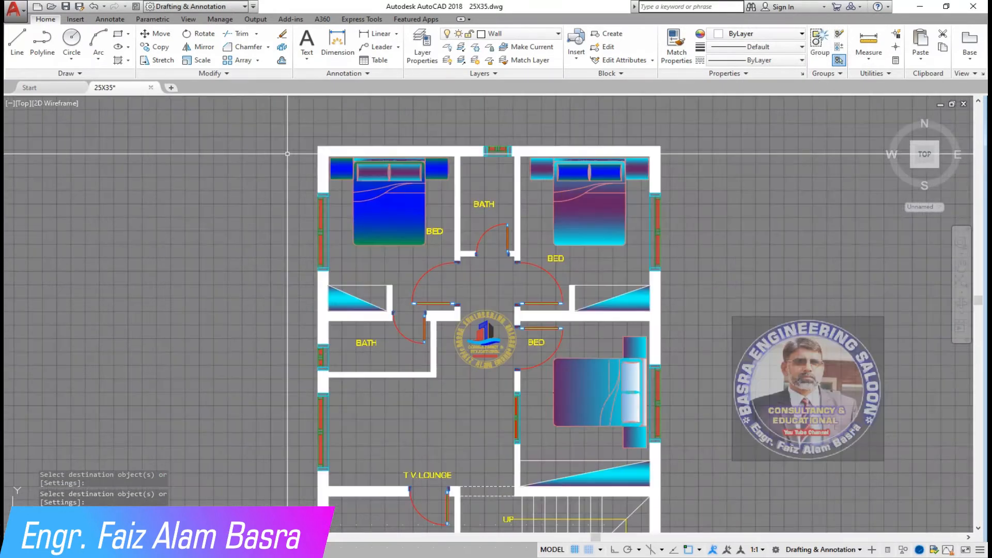
pyautogui.click(157, 34)
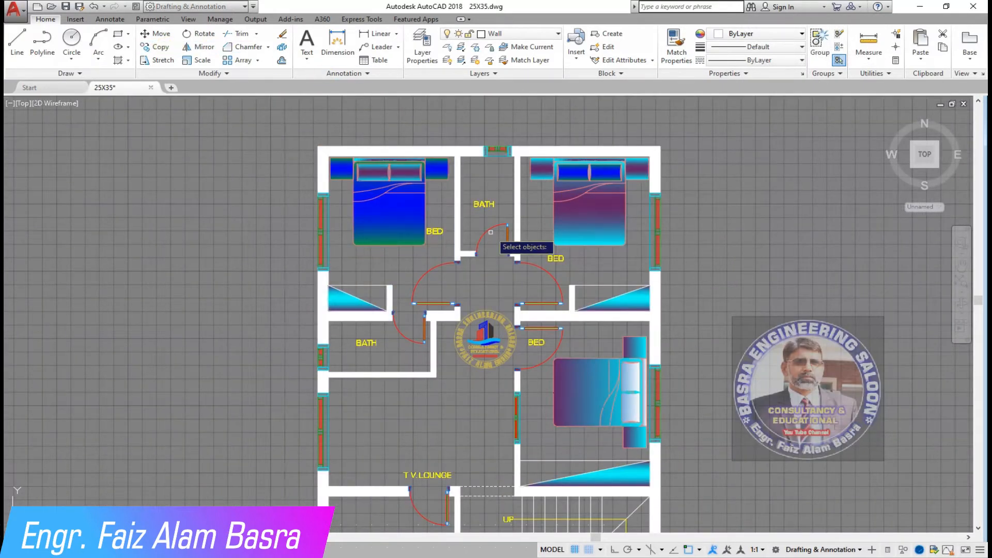
pyautogui.scroll(-6, 640, 205)
pyautogui.scroll(-3, 646, 206)
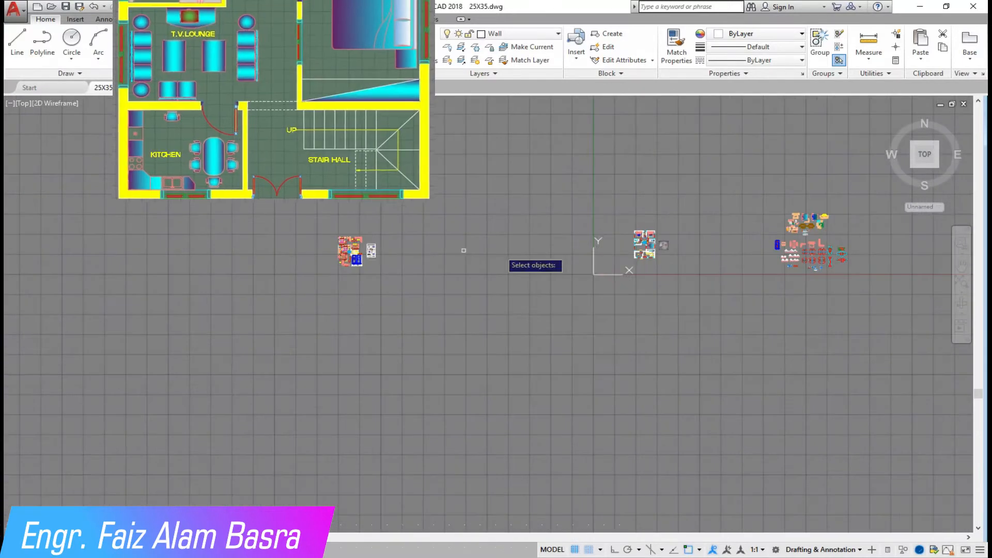
pyautogui.scroll(10, 370, 246)
pyautogui.click(462, 406)
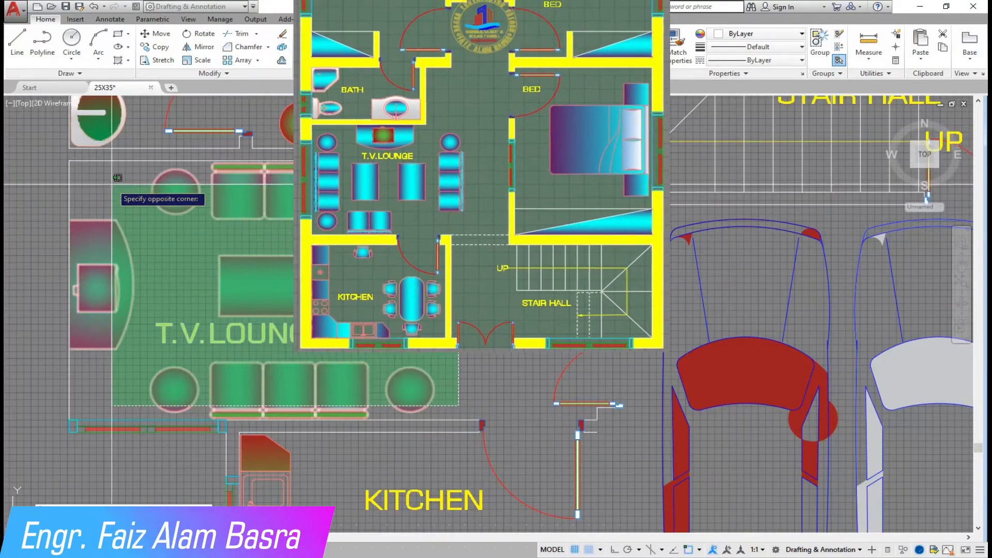
pyautogui.click(93, 162)
pyautogui.click(379, 412)
pyautogui.click(139, 367)
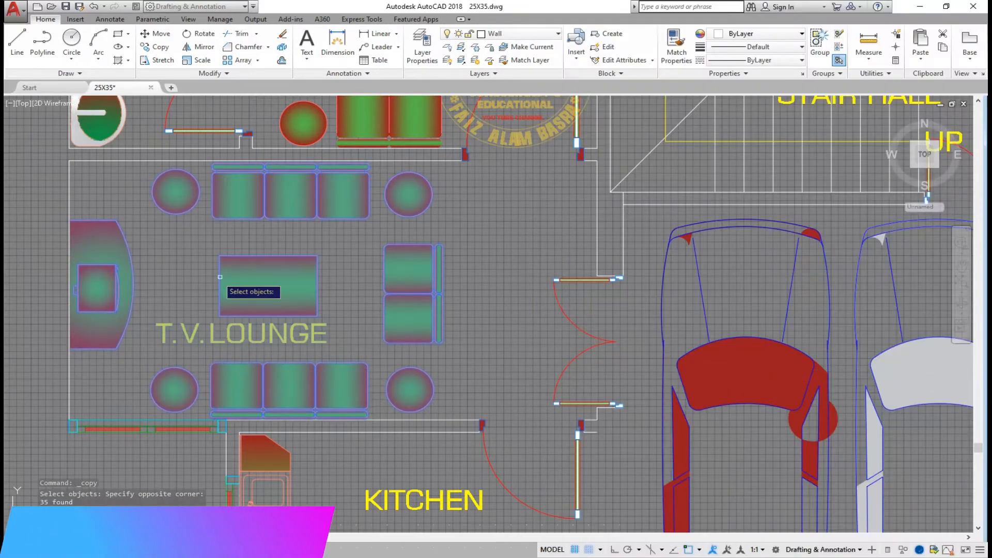
pyautogui.rightClick(209, 266)
pyautogui.click(211, 263)
pyautogui.scroll(-14, 123, 282)
pyautogui.scroll(8, 394, 284)
pyautogui.scroll(6, 407, 271)
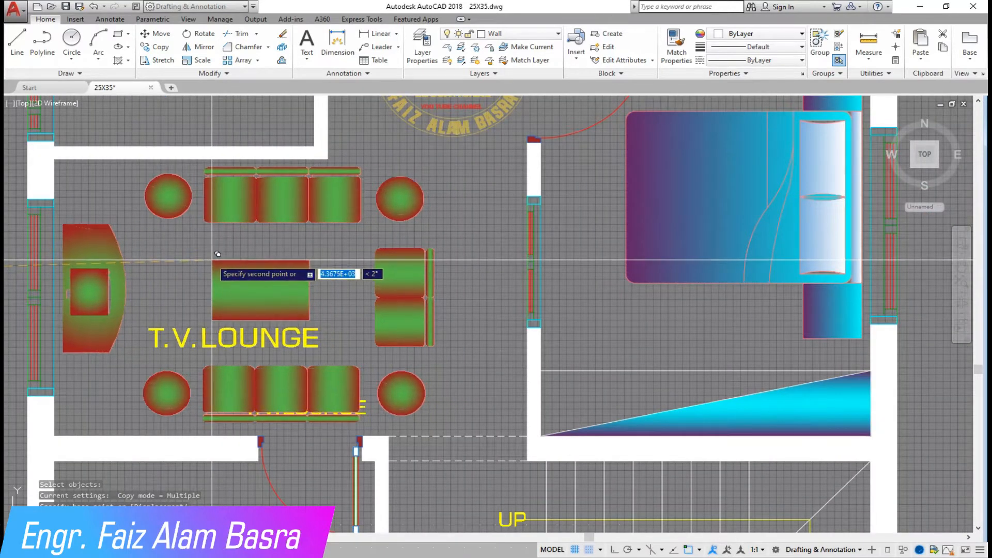
pyautogui.scroll(-5, 214, 254)
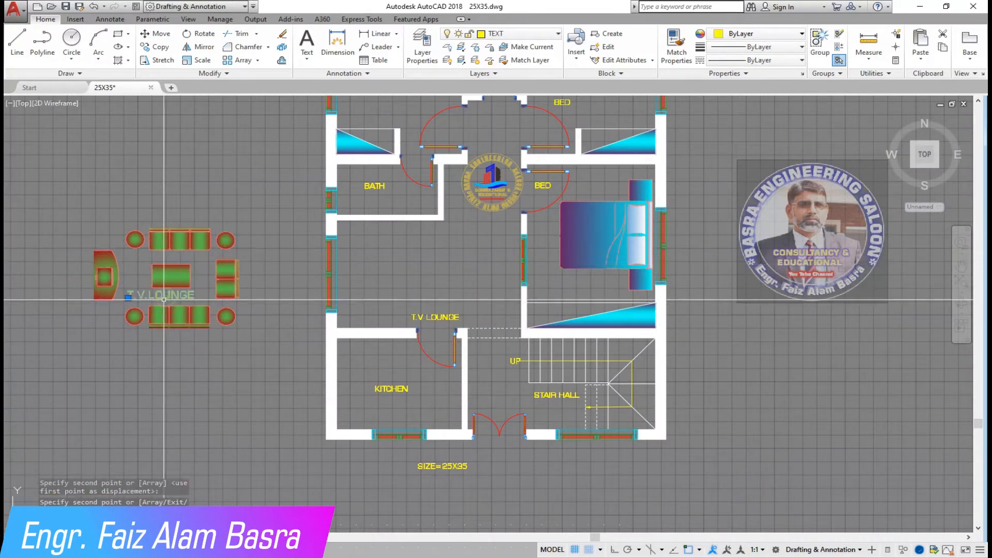
# Step: Remove the copied T.V. LOUNGE label and rotate the furniture group 90 degrees clockwise so the TV cabinet faces downward
pyautogui.press('Escape')
pyautogui.click(292, 361)
pyautogui.click(78, 196)
pyautogui.press('Return')
pyautogui.click(190, 276)
pyautogui.click(198, 367)
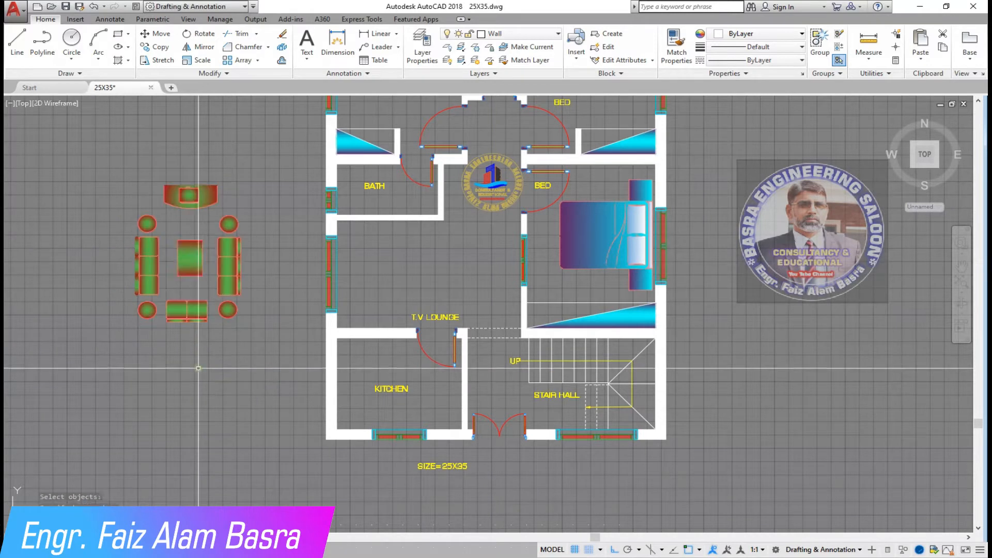
# Step: Move the TV cabinet into the T.V. lounge, placing it just below the bathroom wall
pyautogui.scroll(2, 154, 157)
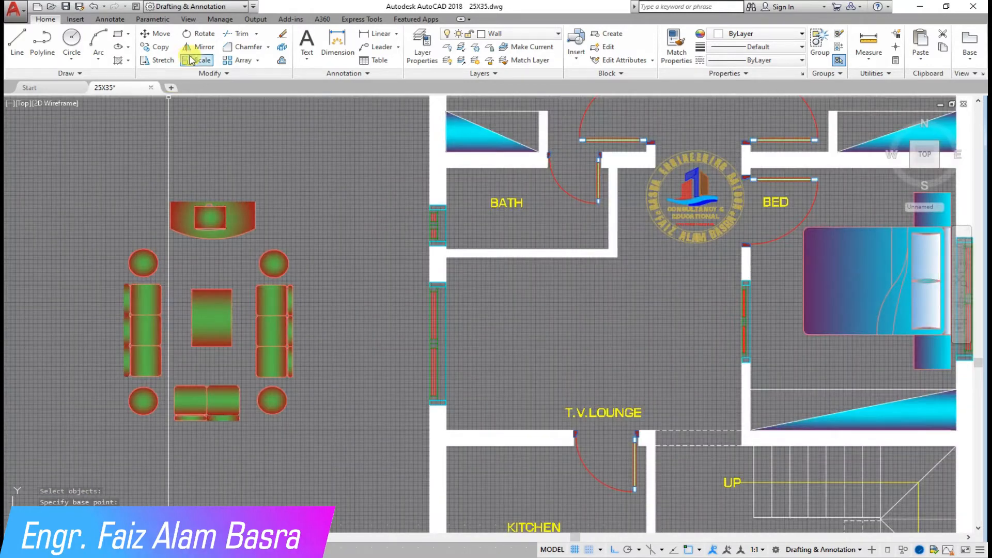
pyautogui.click(260, 239)
pyautogui.click(138, 165)
pyautogui.press('Return')
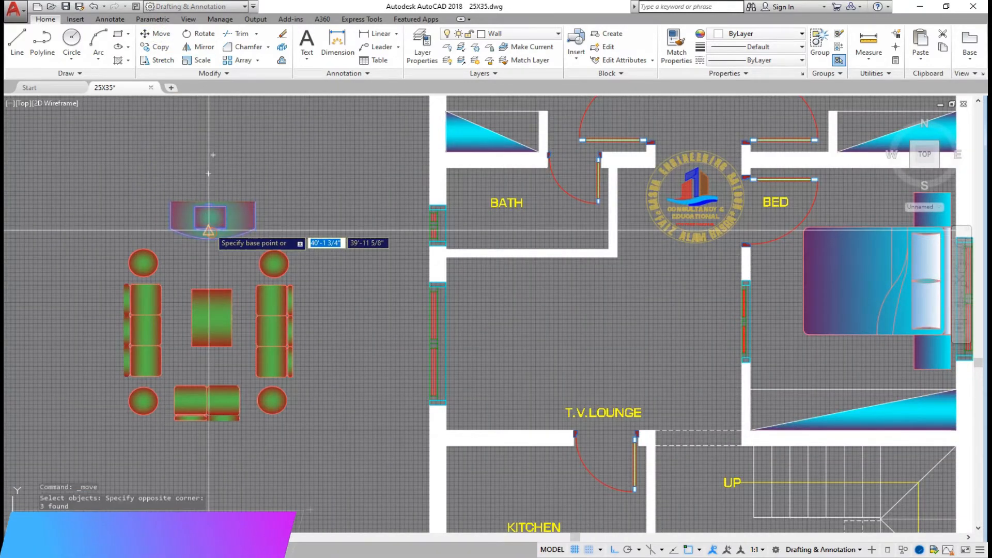
pyautogui.scroll(2, 210, 229)
pyautogui.click(212, 223)
pyautogui.scroll(-3, 179, 261)
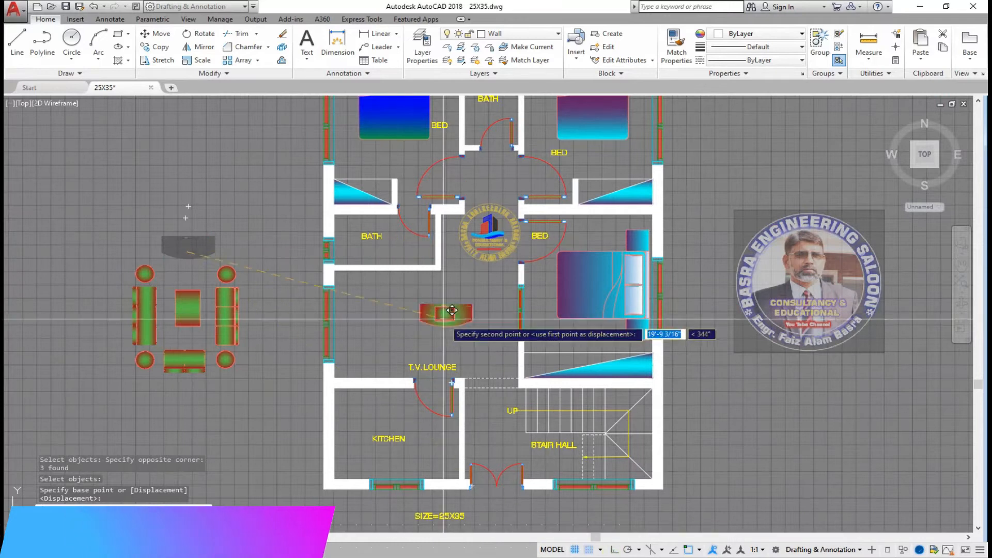
pyautogui.scroll(3, 445, 312)
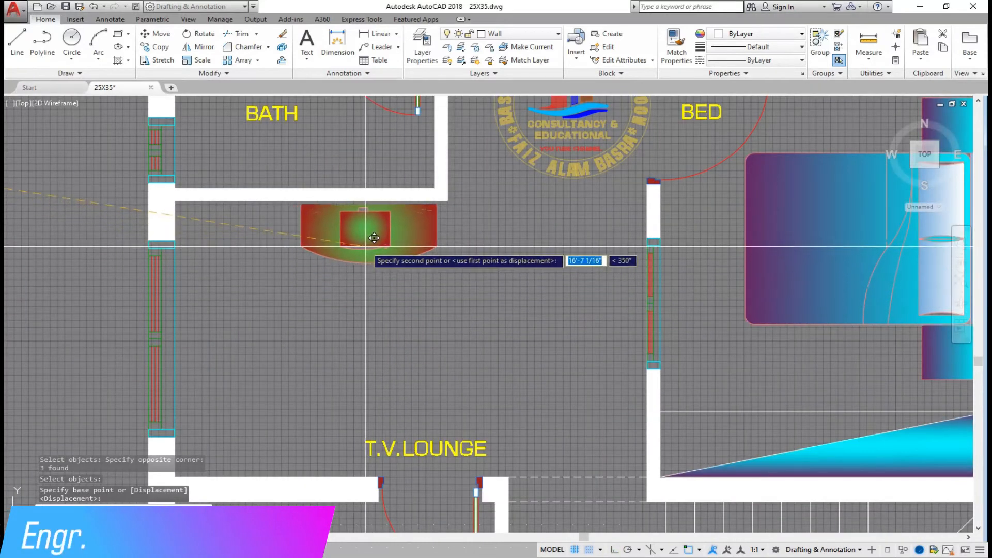
pyautogui.click(356, 236)
# Step: Move the sofas, round side tables and coffee table into the T.V. lounge beneath the TV cabinet
pyautogui.scroll(-5, 356, 236)
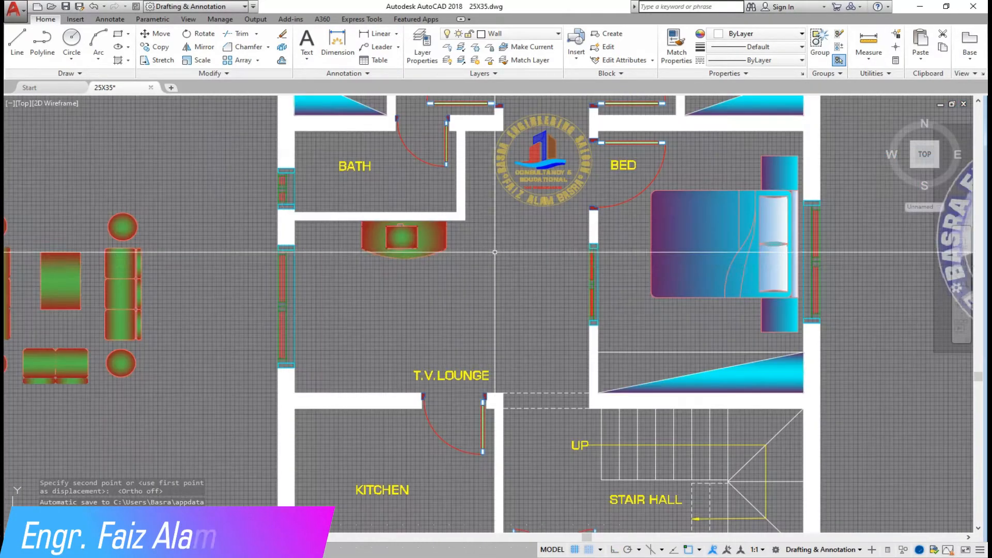
pyautogui.click(160, 34)
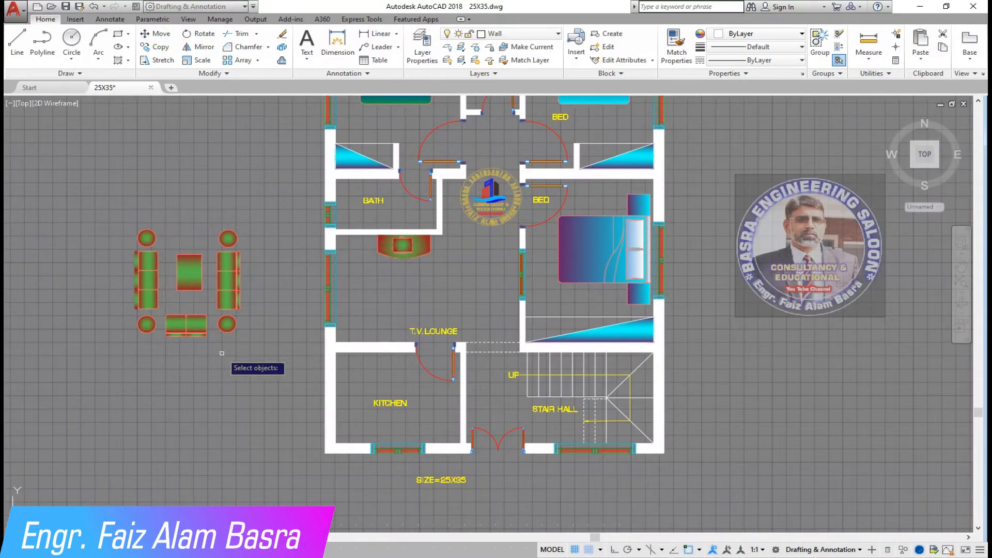
pyautogui.click(270, 348)
pyautogui.click(91, 202)
pyautogui.press('Return')
pyautogui.click(51, 346)
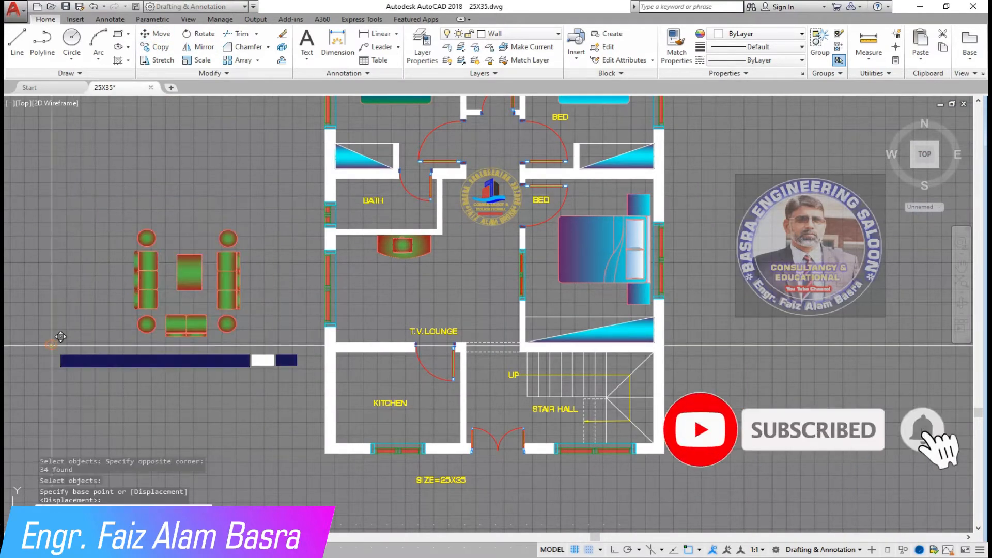
pyautogui.scroll(4, 271, 342)
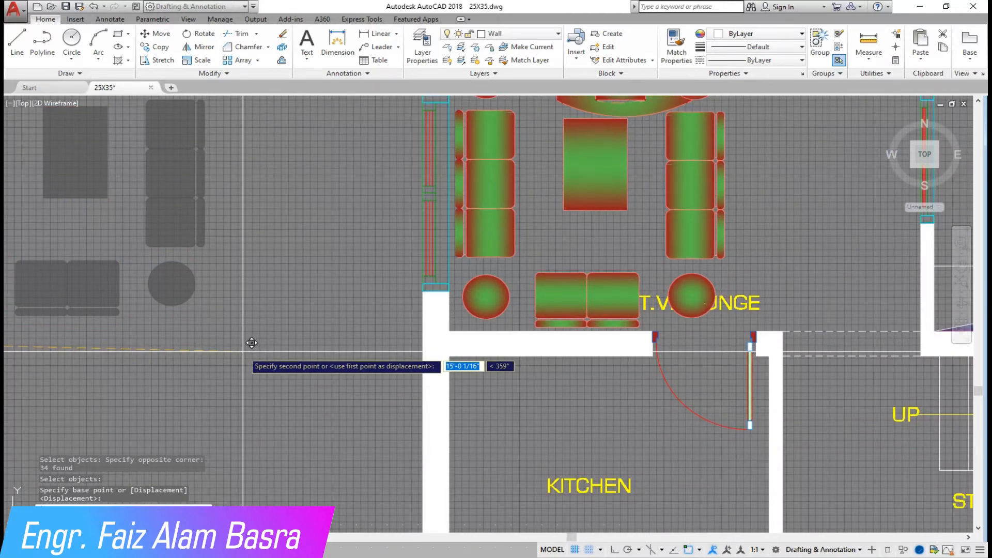
pyautogui.click(242, 351)
# Step: Move the upper-left round side table straight down about 3 inches
pyautogui.scroll(-4, 235, 362)
pyautogui.scroll(6, 325, 302)
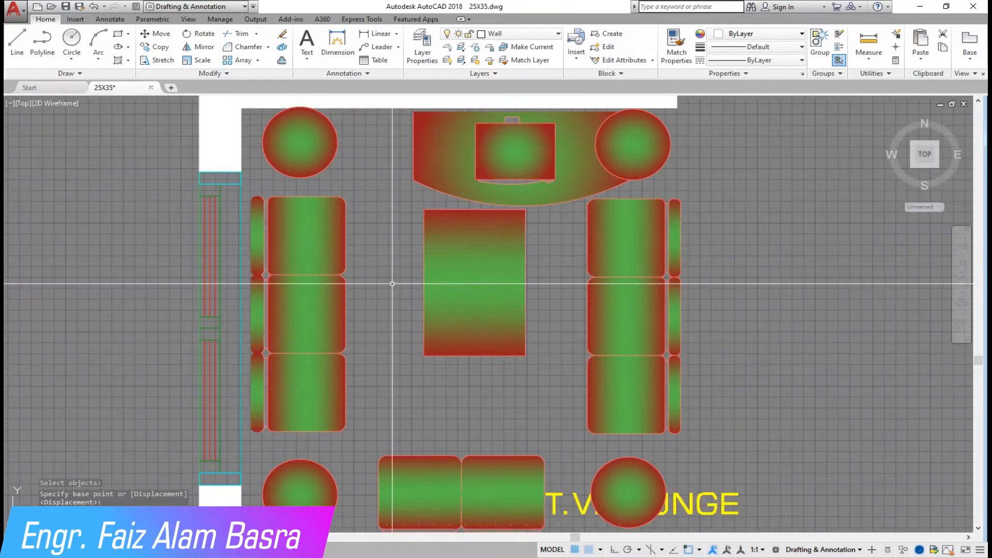
pyautogui.scroll(-2, 193, 242)
pyautogui.scroll(2, 255, 233)
pyautogui.click(155, 34)
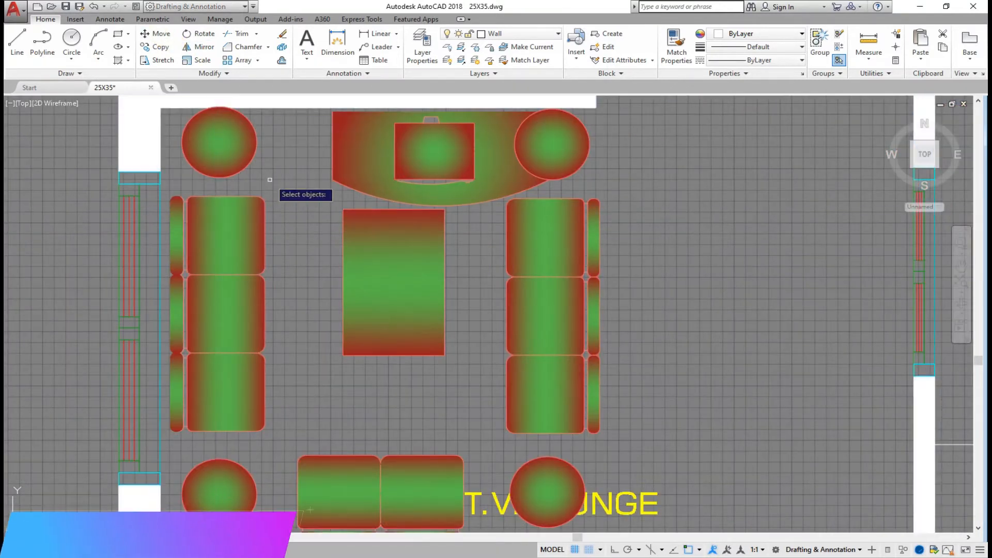
pyautogui.click(201, 142)
pyautogui.press('Return')
pyautogui.click(282, 164)
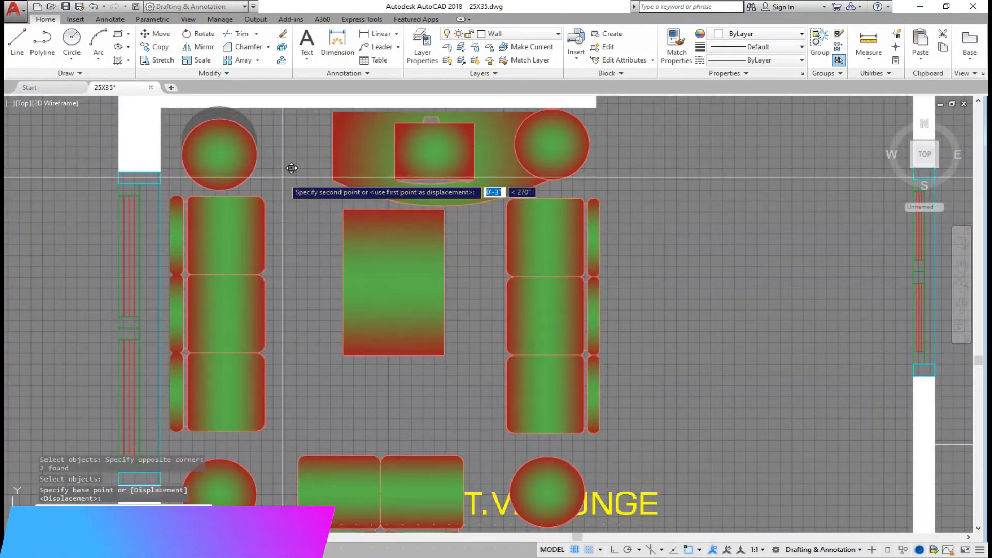
pyautogui.click(291, 168)
# Step: Move the left three-seat sofa together with its upper round table straight down about 5 1/2 inches
pyautogui.click(163, 35)
pyautogui.click(298, 429)
pyautogui.click(180, 150)
pyautogui.press('Return')
pyautogui.click(288, 207)
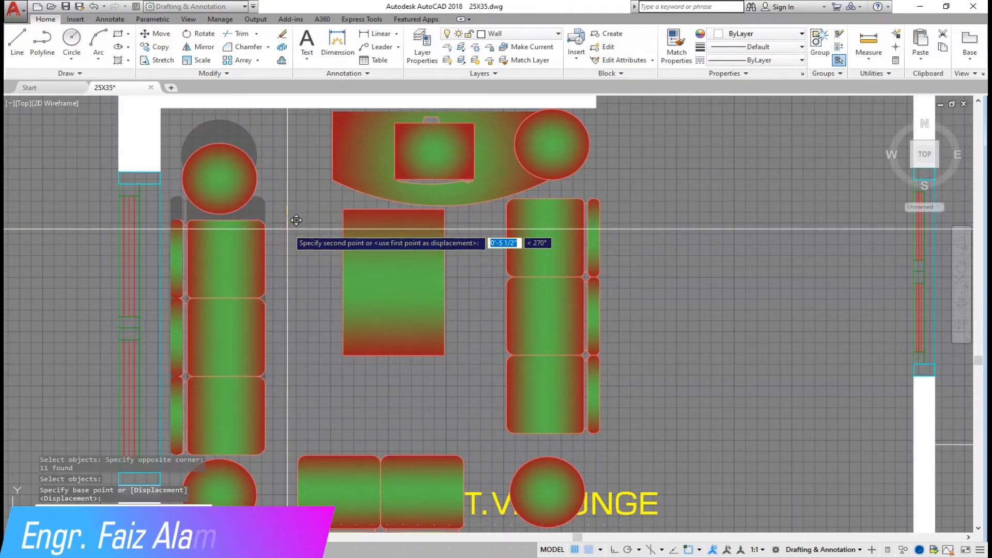
pyautogui.scroll(-4, 296, 218)
pyautogui.scroll(4, 370, 252)
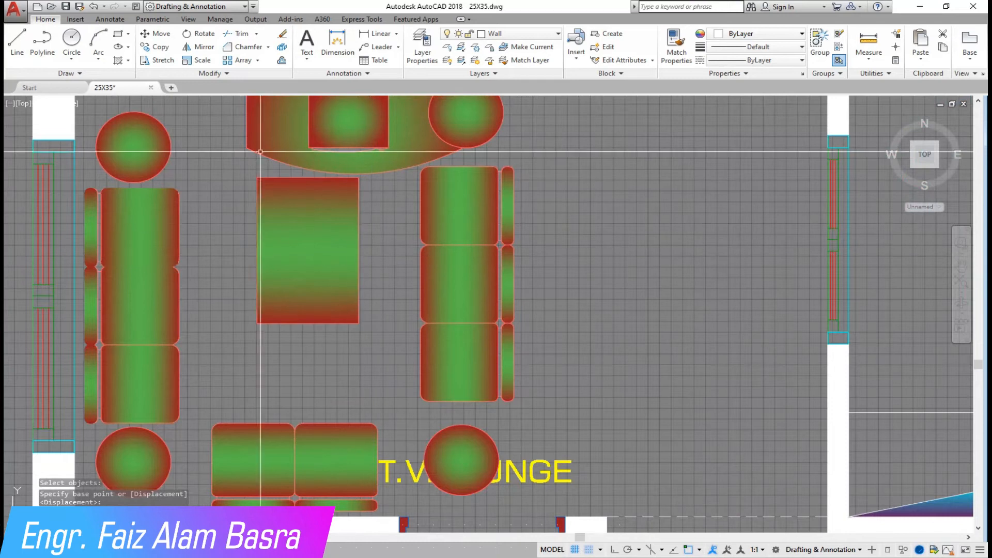
# Step: Move the right three-seat sofa horizontally to the right, clear of the TV cabinet, with Ortho on
pyautogui.click(150, 34)
pyautogui.click(598, 396)
pyautogui.click(425, 203)
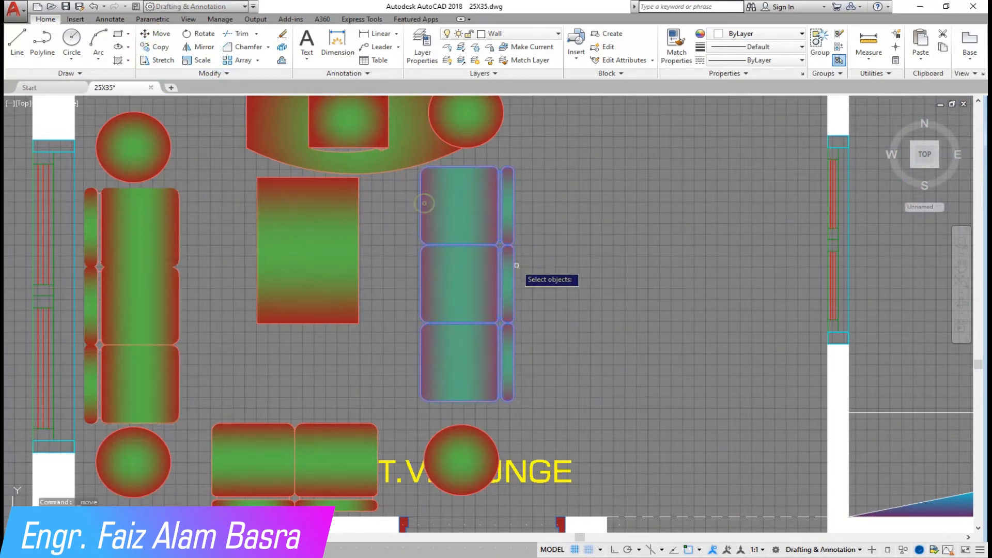
pyautogui.press('Return')
pyautogui.click(536, 271)
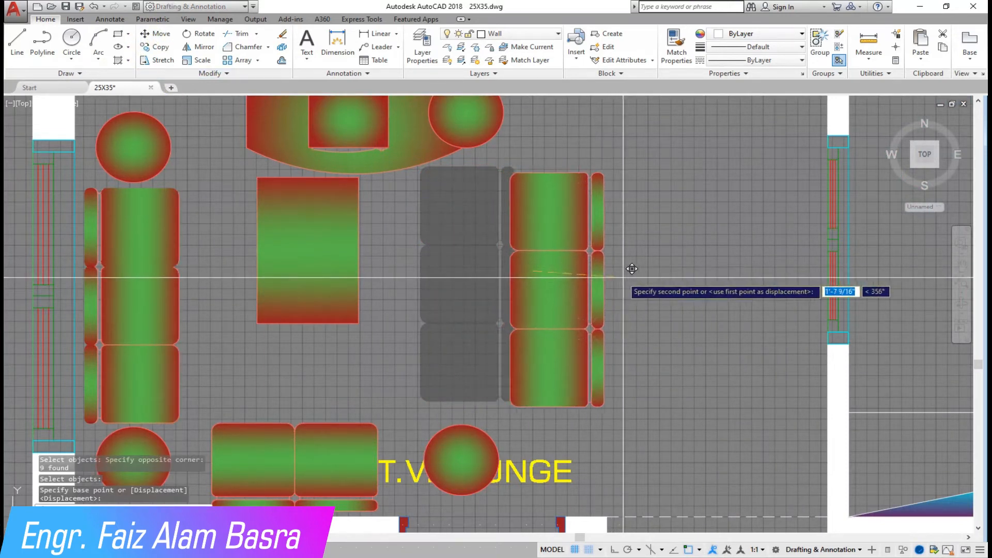
pyautogui.press('F8')
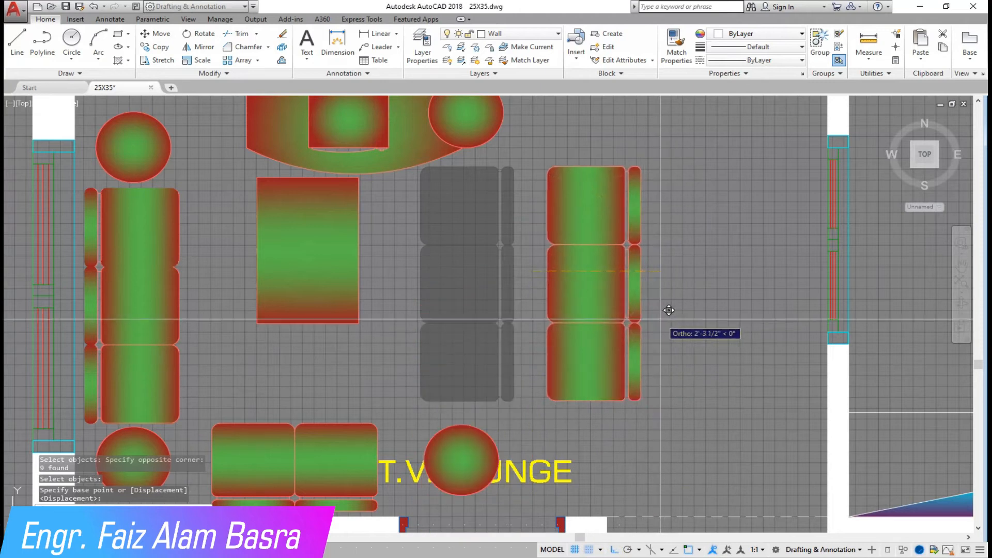
pyautogui.click(682, 310)
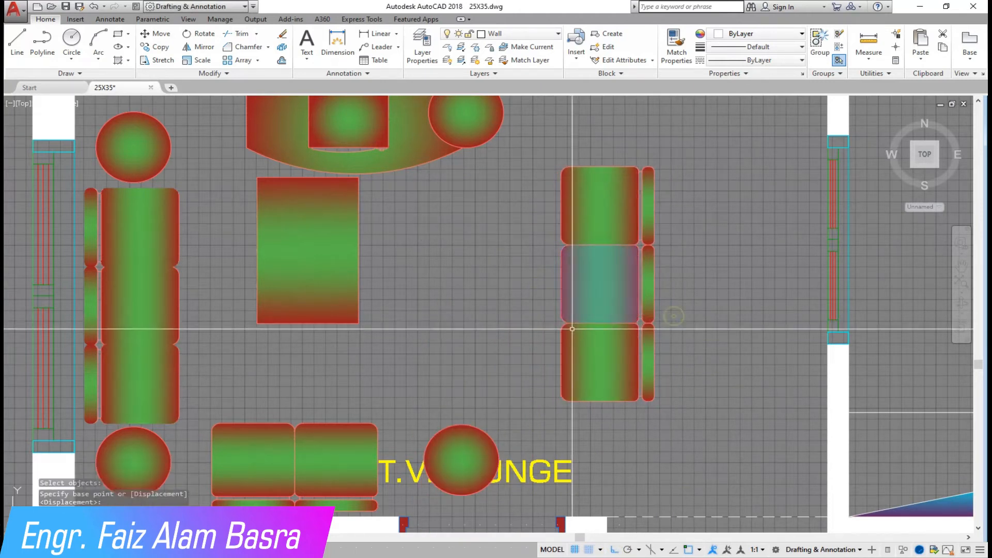
pyautogui.scroll(-2, 375, 319)
pyautogui.scroll(2, 455, 171)
pyautogui.click(490, 235)
pyautogui.click(453, 184)
pyautogui.press('Return')
pyautogui.click(501, 184)
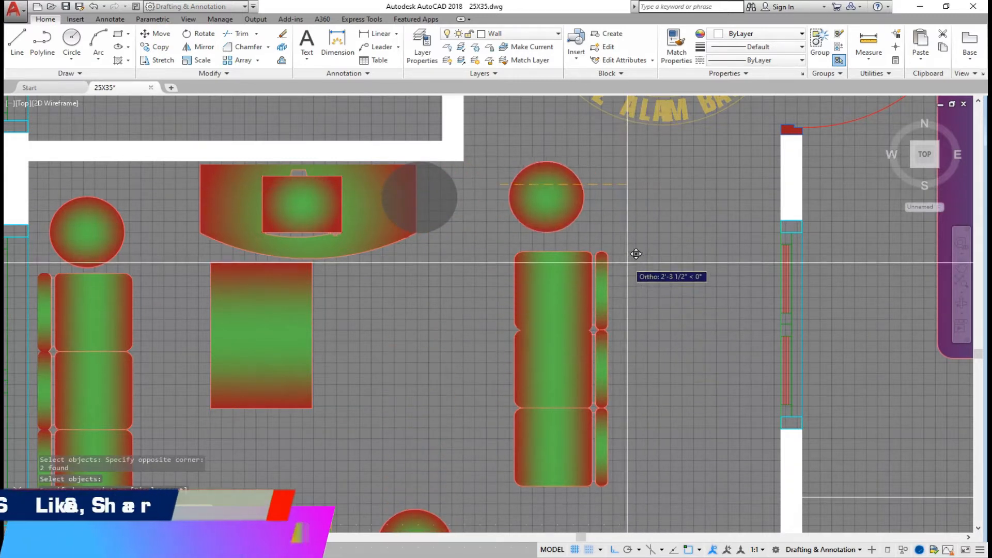
pyautogui.press('Escape')
# Step: Delete the round table overlapping the TV cabinet and copy the upper-left one about 8'-6" across to the right sofa
pyautogui.click(487, 224)
pyautogui.click(448, 194)
pyautogui.press('Delete')
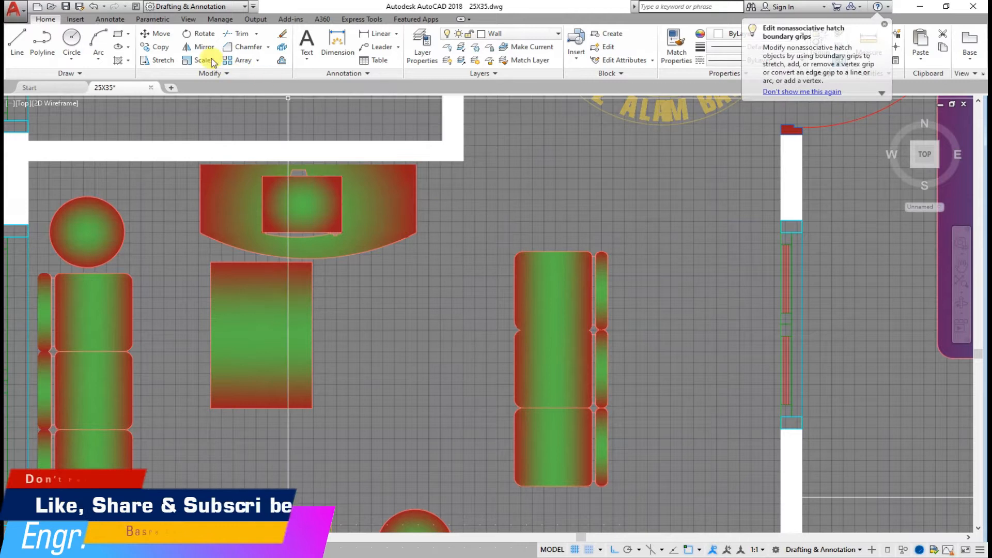
pyautogui.click(87, 232)
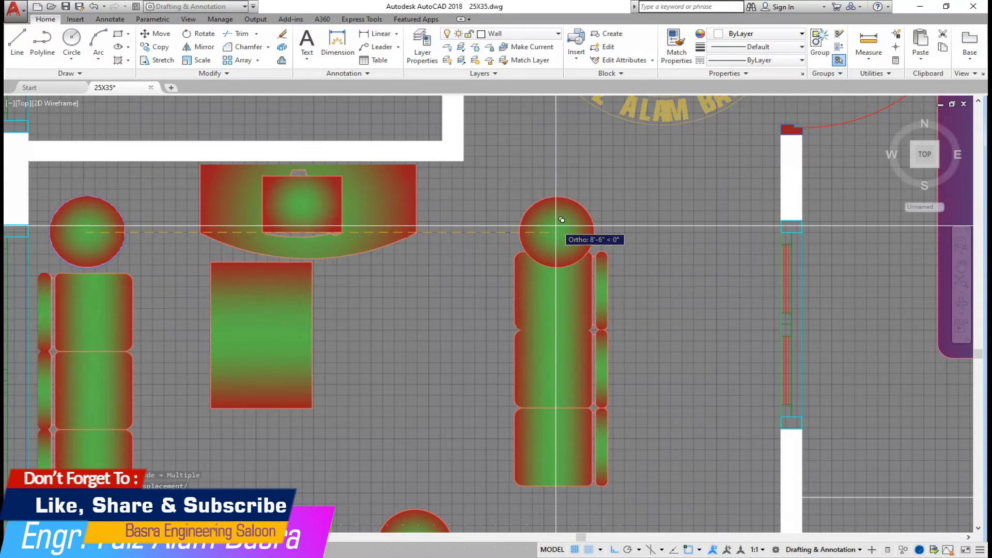
# Step: Move the right three-seat sofa straight down about 5 inches so it clears the round table above it
pyautogui.scroll(-2, 425, 228)
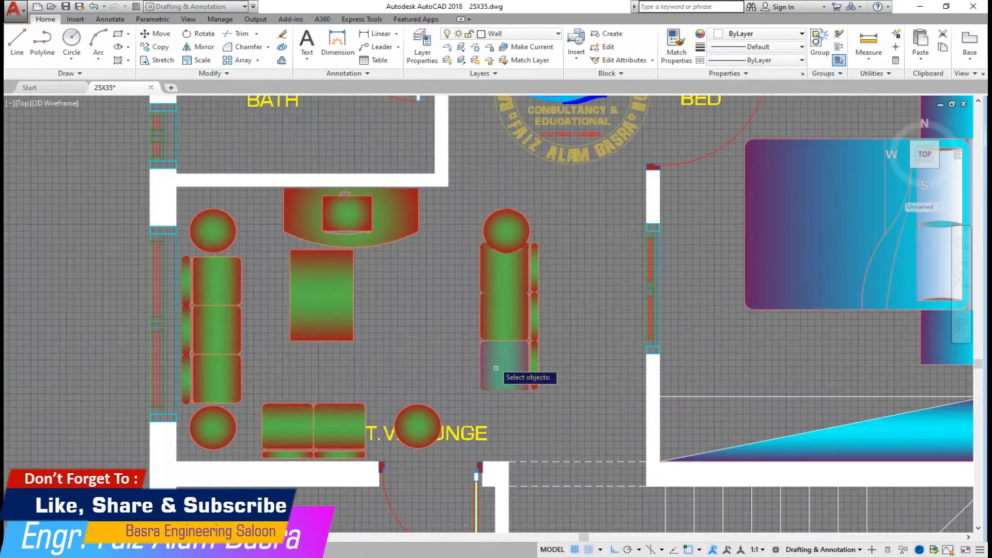
pyautogui.scroll(2, 517, 386)
pyautogui.click(618, 408)
pyautogui.click(472, 203)
pyautogui.click(617, 216)
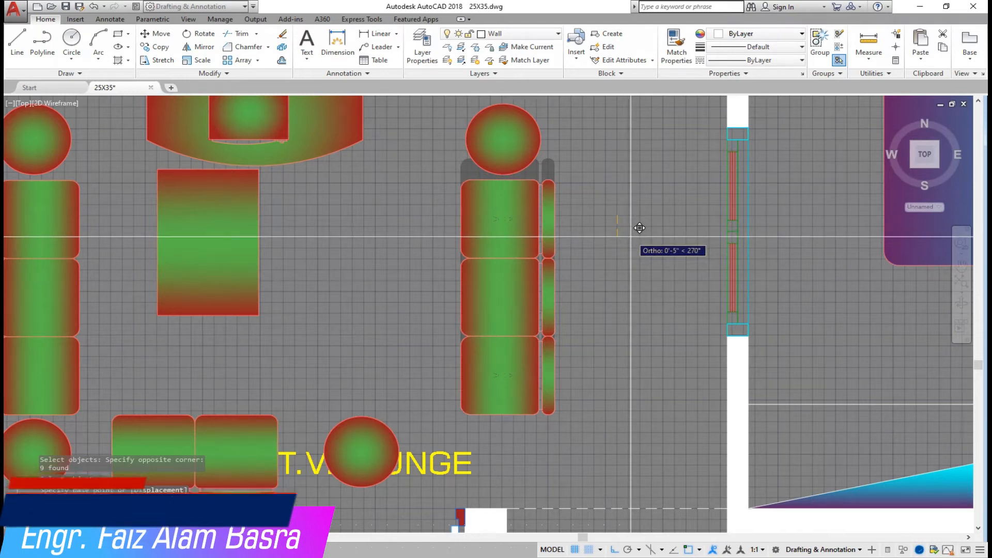
pyautogui.click(639, 228)
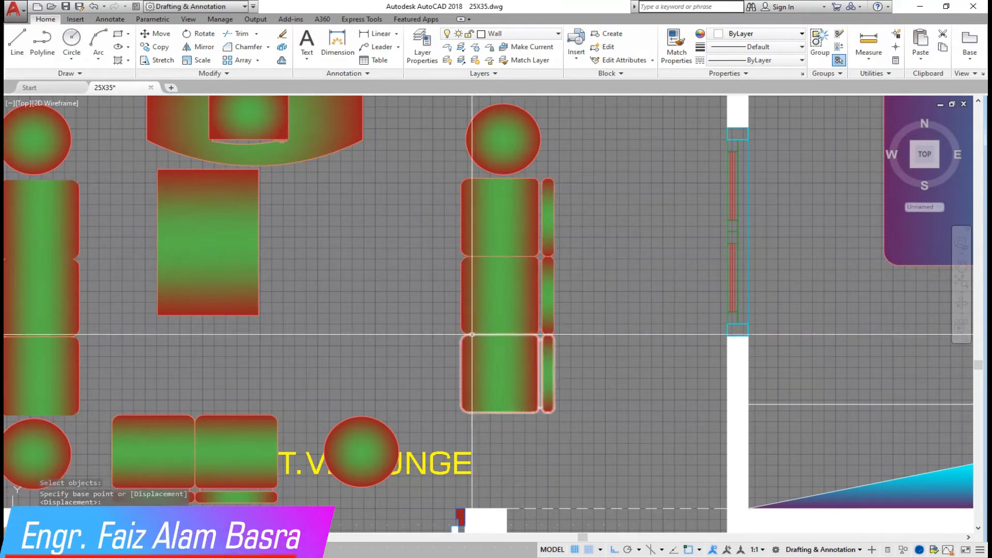
# Step: Rotate the coffee table 90 degrees and move it to the middle of the seating area below the TV cabinet
pyautogui.click(203, 34)
pyautogui.click(320, 325)
pyautogui.click(123, 224)
pyautogui.press('Return')
pyautogui.click(262, 245)
pyautogui.press('Escape')
pyautogui.click(156, 34)
pyautogui.click(238, 381)
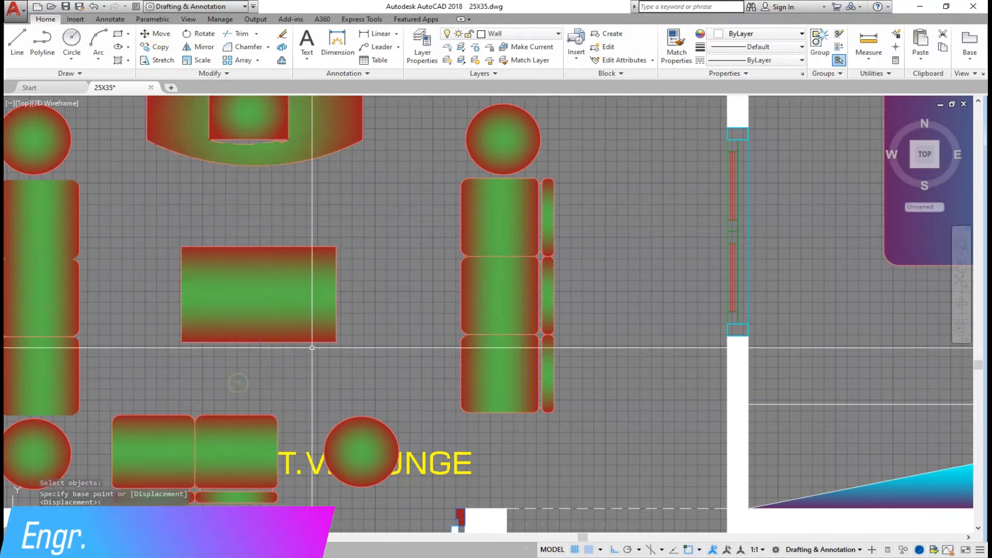
# Step: Delete the lower-right round table that overlaps the T.V. LOUNGE label
pyautogui.scroll(-3, 396, 293)
pyautogui.scroll(4, 348, 359)
pyautogui.click(587, 301)
pyautogui.click(460, 272)
pyautogui.press('Delete')
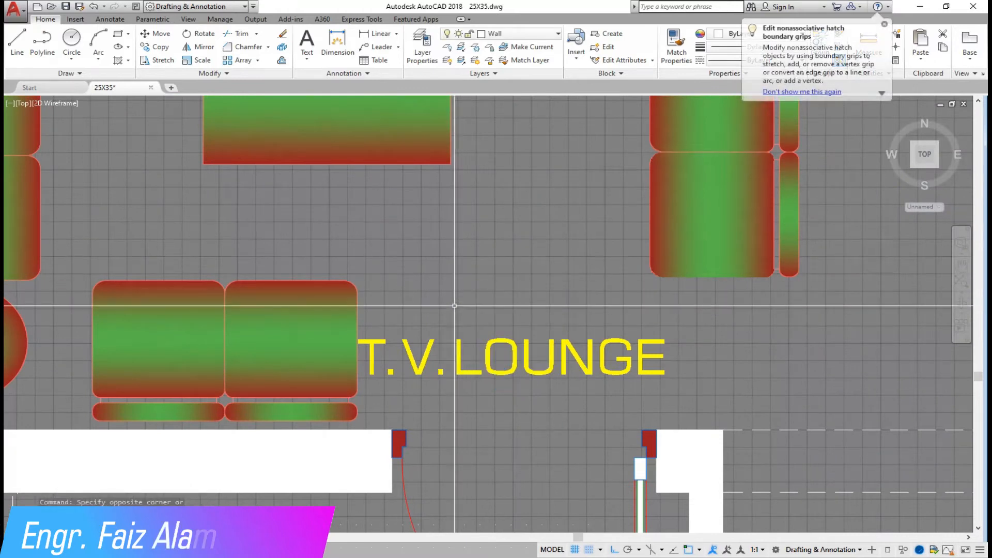
# Step: Move the T.V. LOUNGE label into the gap between the TV cabinet and the coffee table
pyautogui.scroll(-4, 449, 311)
pyautogui.scroll(2, 453, 286)
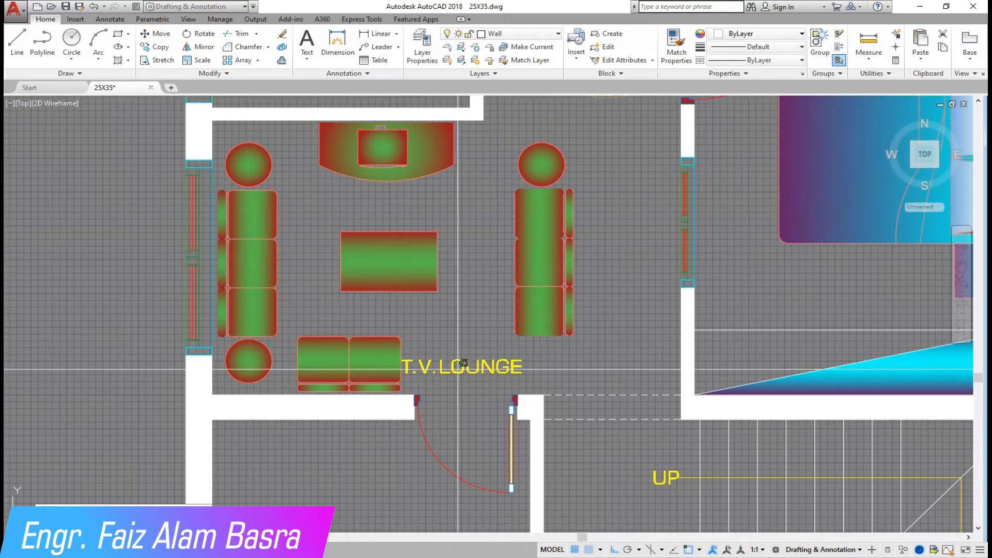
pyautogui.press('Return')
pyautogui.click(442, 370)
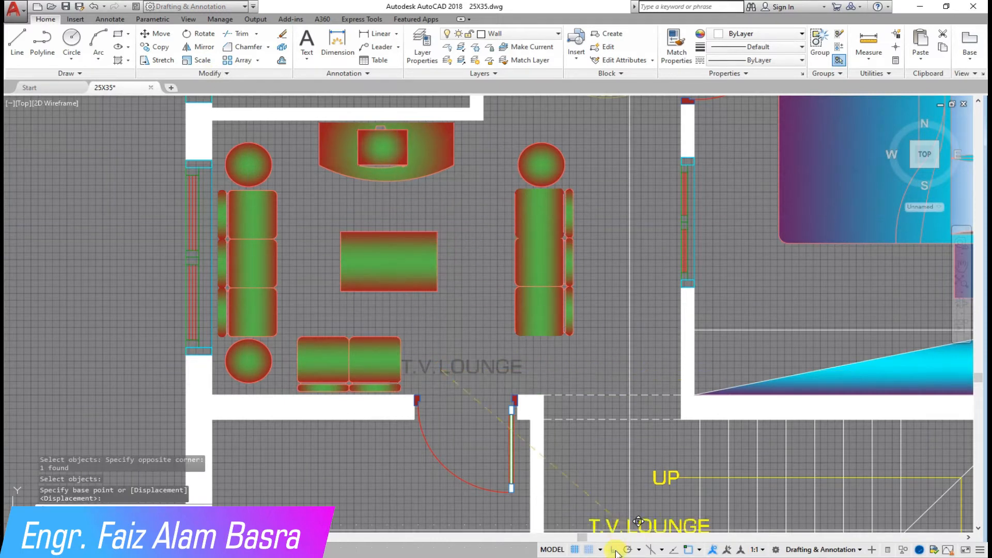
pyautogui.click(373, 211)
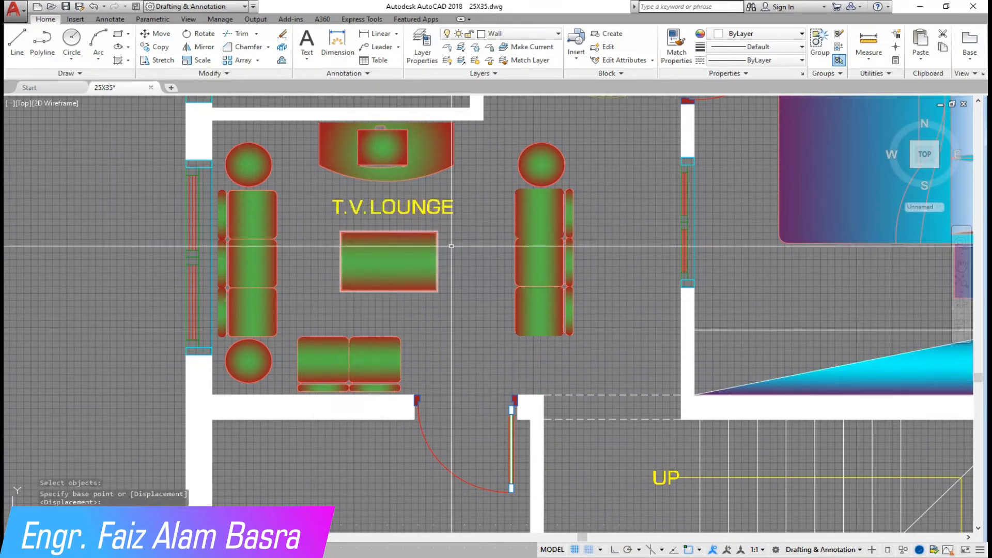
# Step: Move the coffee table about 1'-1" diagonally down and to the left, below the T.V. LOUNGE label
pyautogui.scroll(2, 475, 238)
pyautogui.click(159, 36)
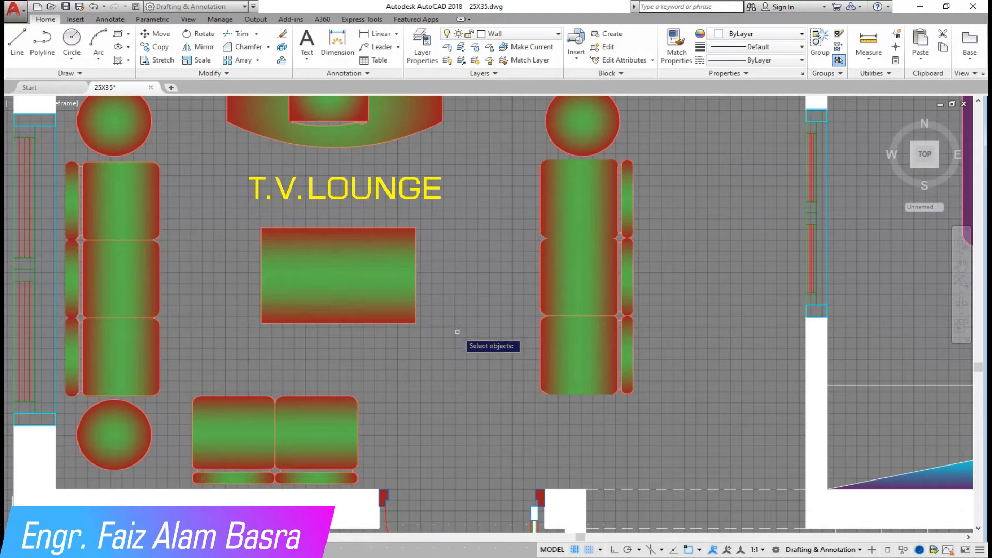
pyautogui.click(460, 341)
pyautogui.click(242, 211)
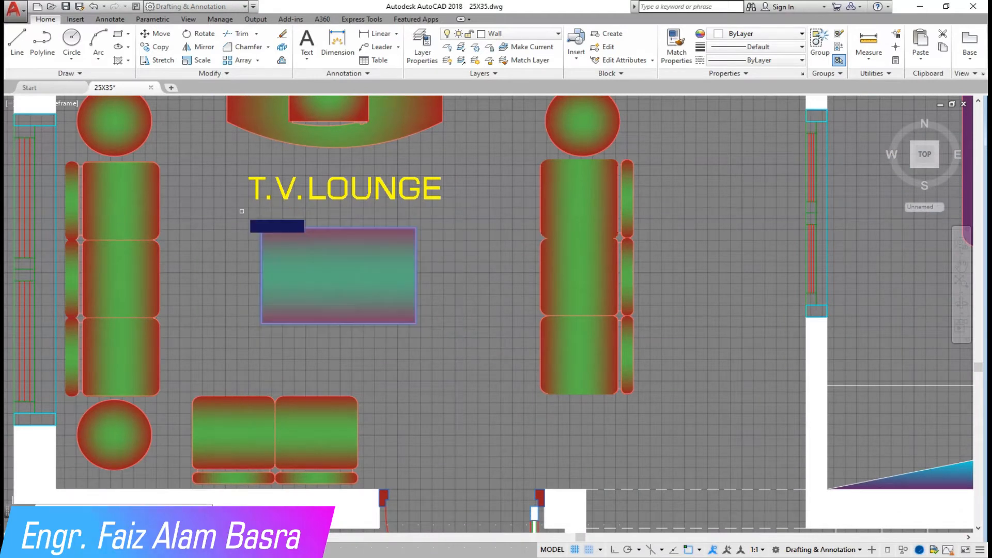
pyautogui.press('Return')
pyautogui.click(438, 325)
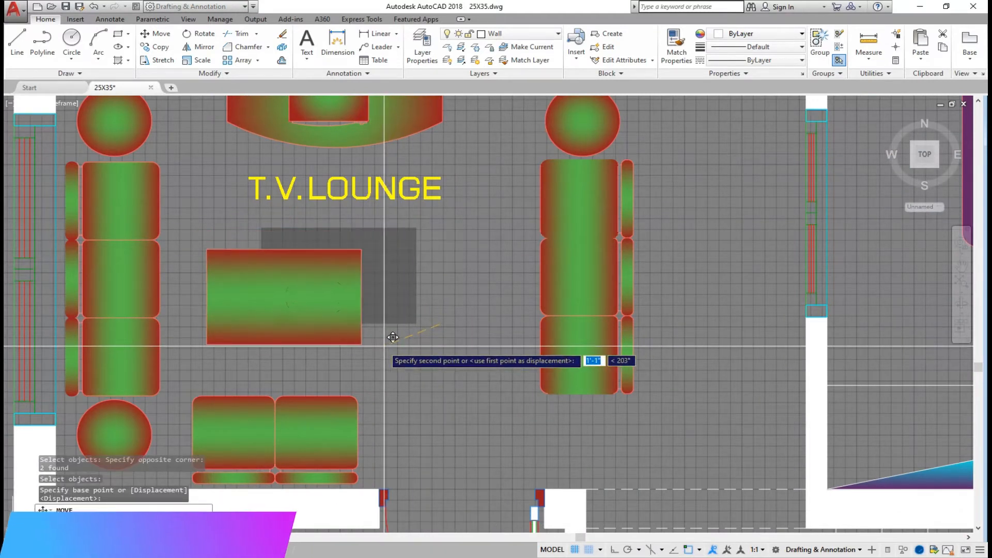
pyautogui.click(384, 346)
# Step: Turn on ortho mode and rotate the coffee table 90 degrees so it stands upright beside the left sofa
pyautogui.click(200, 33)
pyautogui.click(361, 348)
pyautogui.click(206, 242)
pyautogui.press('Return')
pyautogui.click(284, 250)
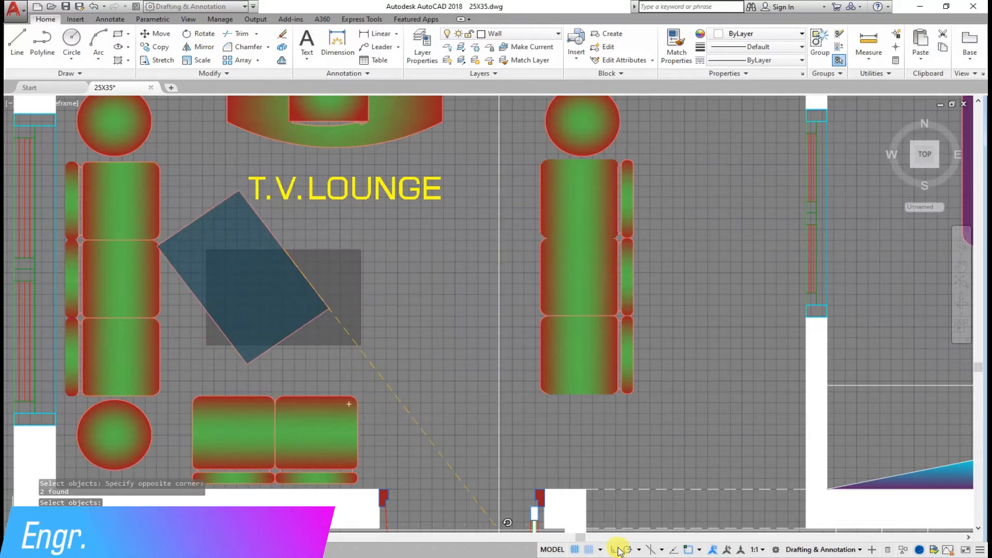
pyautogui.click(615, 549)
pyautogui.click(243, 366)
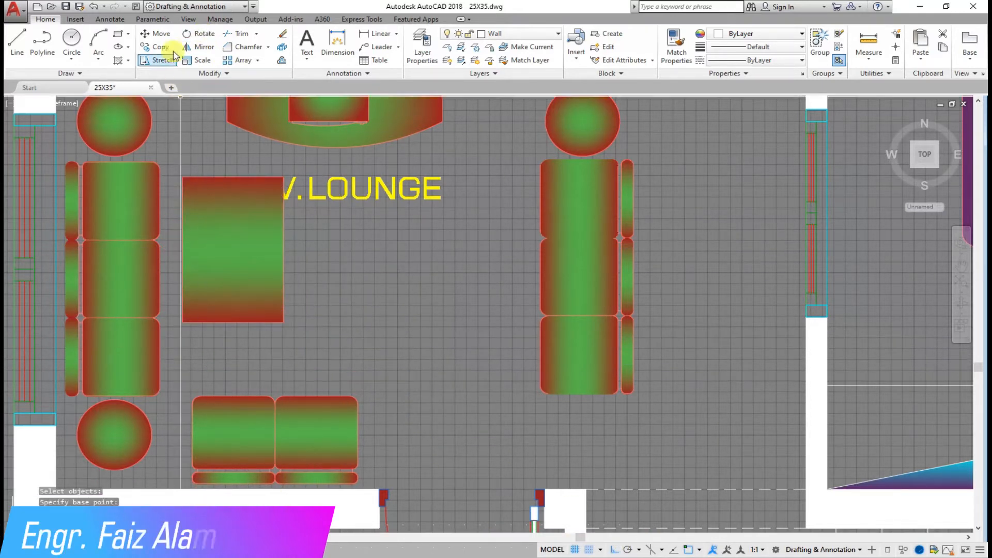
# Step: Shift the coffee table slightly right and then straight down so it clears the left sofa and the T.V. LOUNGE label
pyautogui.click(350, 345)
pyautogui.click(183, 270)
pyautogui.press('Return')
pyautogui.click(283, 310)
pyautogui.click(309, 314)
pyautogui.click(157, 35)
pyautogui.click(369, 345)
pyautogui.click(194, 257)
pyautogui.press('Return')
pyautogui.click(336, 286)
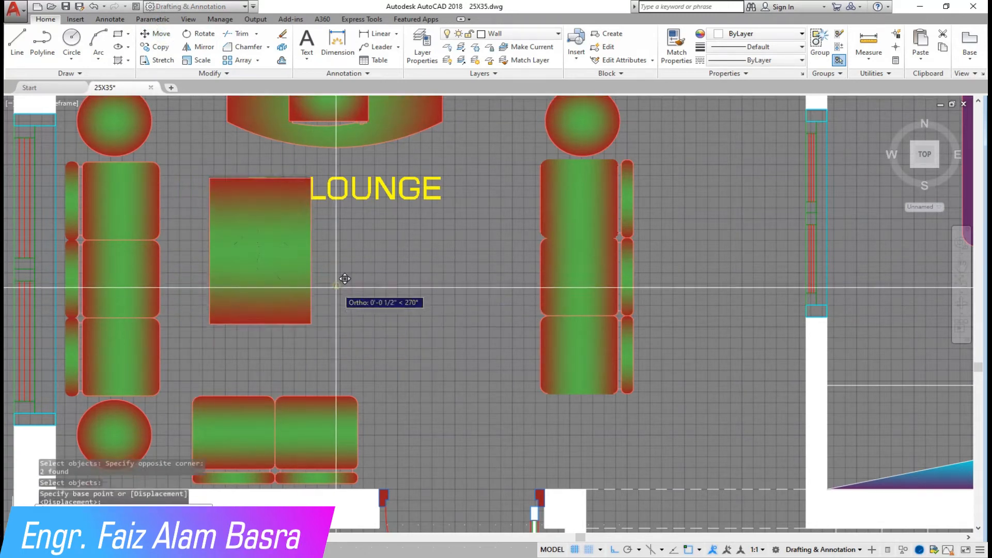
pyautogui.click(349, 306)
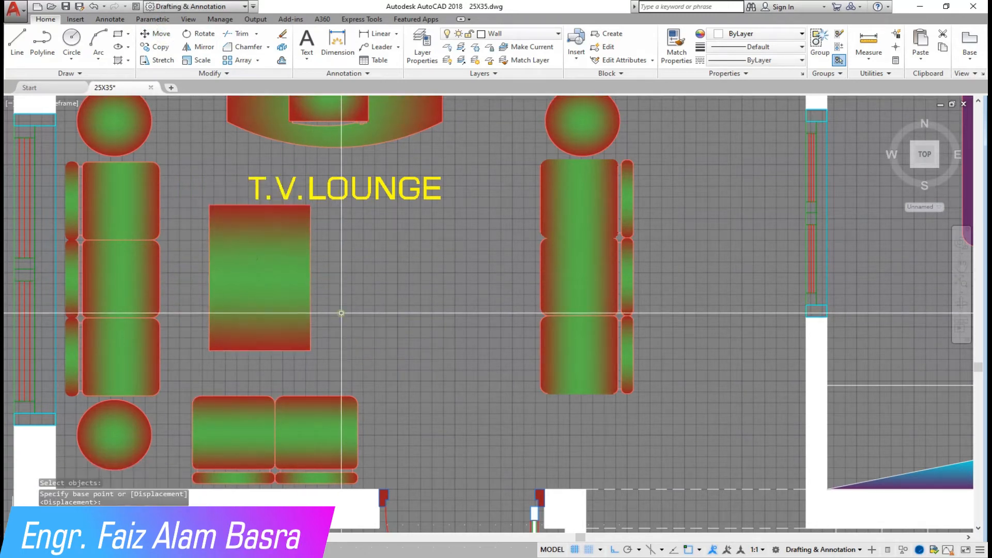
# Step: Copy the coffee table about 3'-2" straight to the right, beside the right three-seat sofa
pyautogui.click(374, 381)
pyautogui.click(213, 285)
pyautogui.press('Return')
pyautogui.click(329, 355)
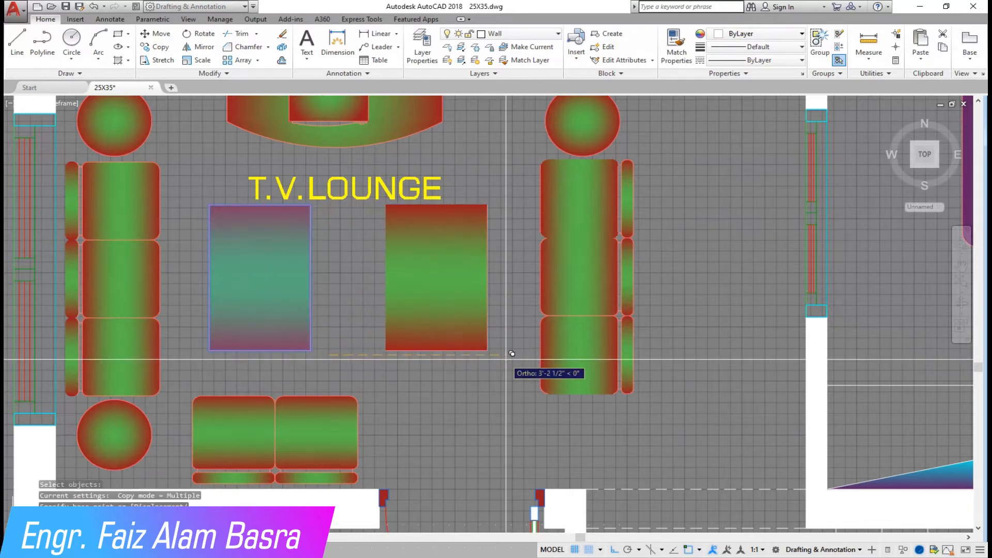
pyautogui.scroll(-3, 361, 321)
pyautogui.scroll(-2, 256, 305)
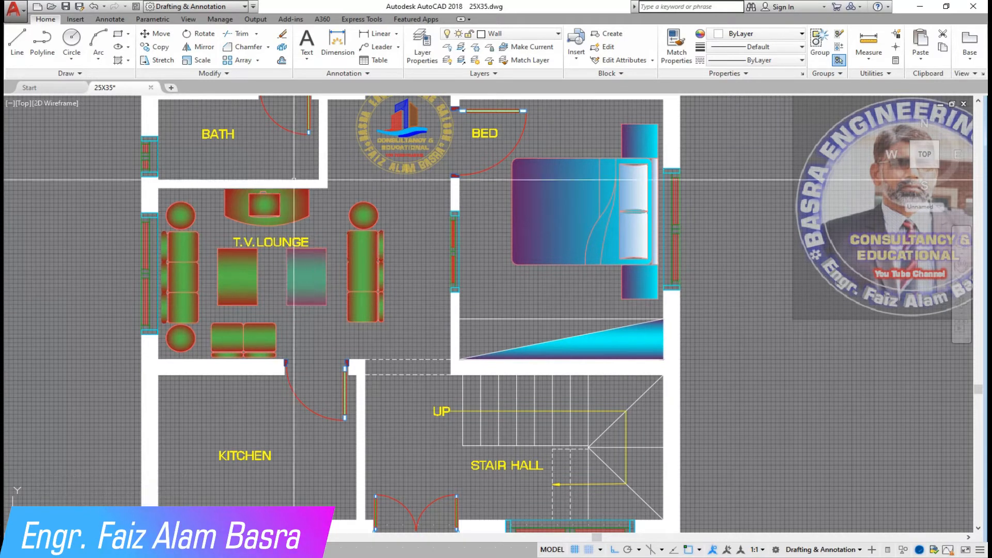
# Step: Match the purple-and-cyan gradient of the bedroom furniture onto the three seats of the left lounge sofa
pyautogui.click(678, 42)
pyautogui.scroll(-5, 513, 278)
pyautogui.scroll(5, 539, 150)
pyautogui.click(540, 148)
pyautogui.scroll(-5, 289, 413)
pyautogui.scroll(5, 253, 307)
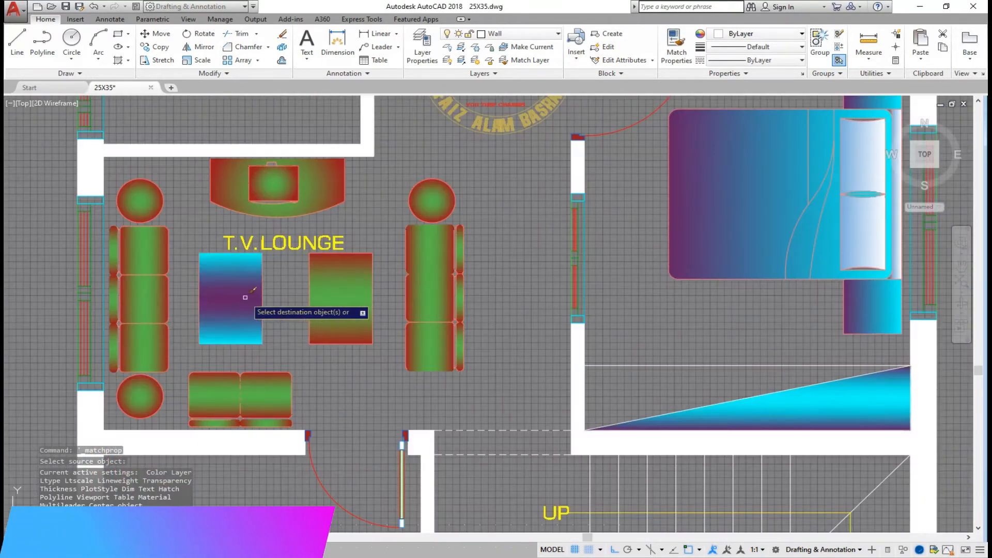
pyautogui.click(150, 299)
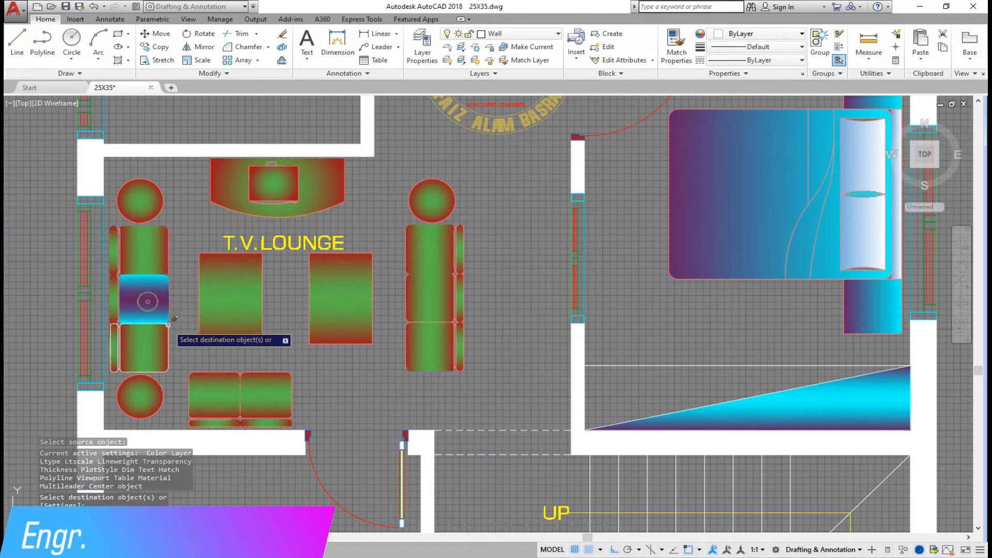
pyautogui.click(159, 268)
pyautogui.click(144, 349)
pyautogui.press('Escape')
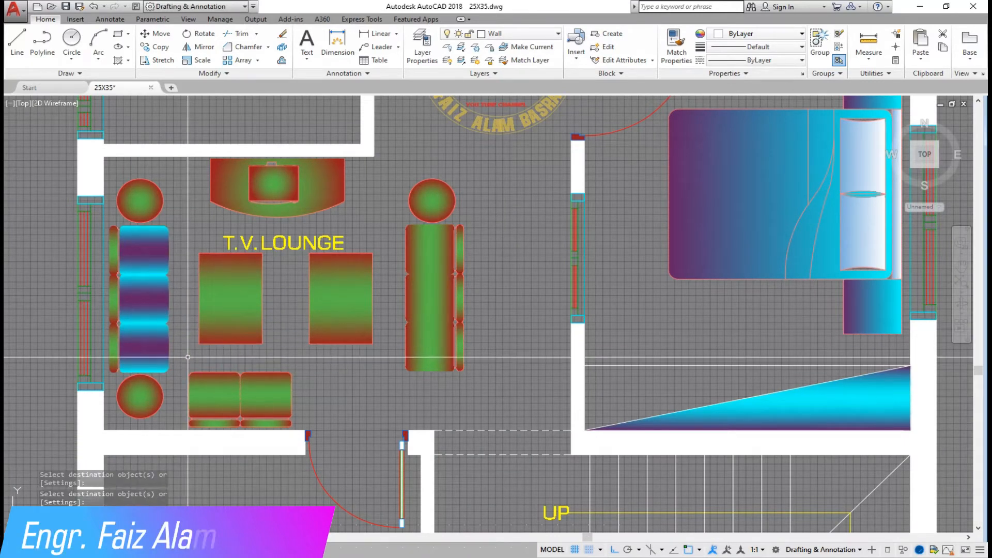
# Step: Change the gradient pattern of the left sofa's uppermost seat to GR_CYLIN
pyautogui.click(144, 251)
pyautogui.click(231, 50)
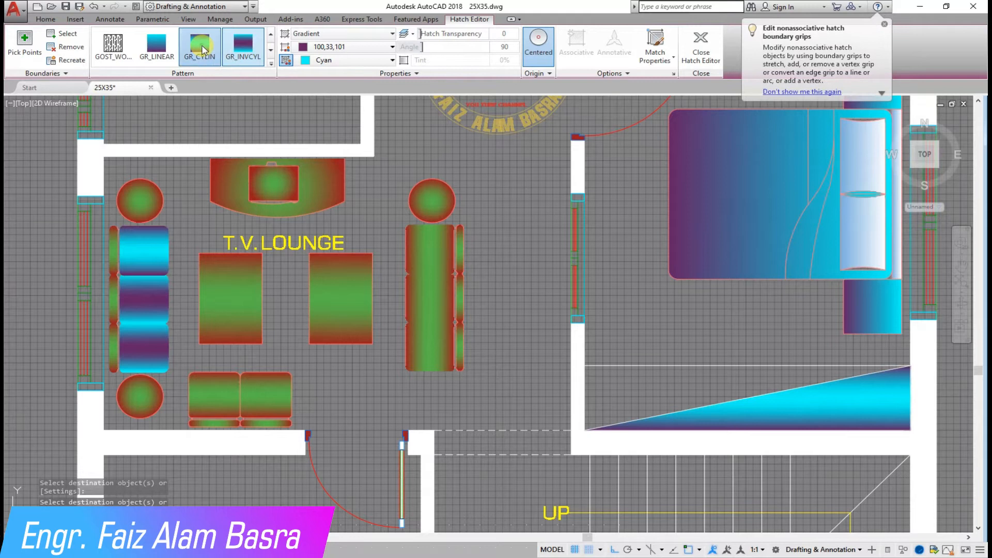
pyautogui.press('Escape')
# Step: Match the uppermost seat's gradient onto the left sofa's other two seats and the seats of the right three-seat sofa
pyautogui.click(152, 254)
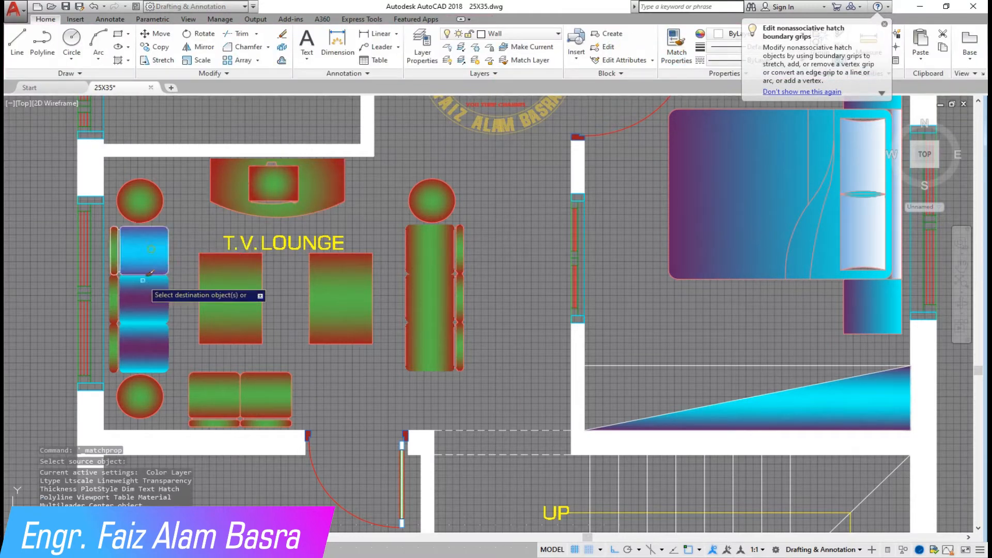
pyautogui.click(151, 303)
pyautogui.click(154, 343)
pyautogui.click(439, 305)
pyautogui.click(436, 247)
# Step: Match the same cyan gradient onto the two-seat sofa's backrests and the TV cabinet
pyautogui.scroll(4, 199, 434)
pyautogui.click(295, 401)
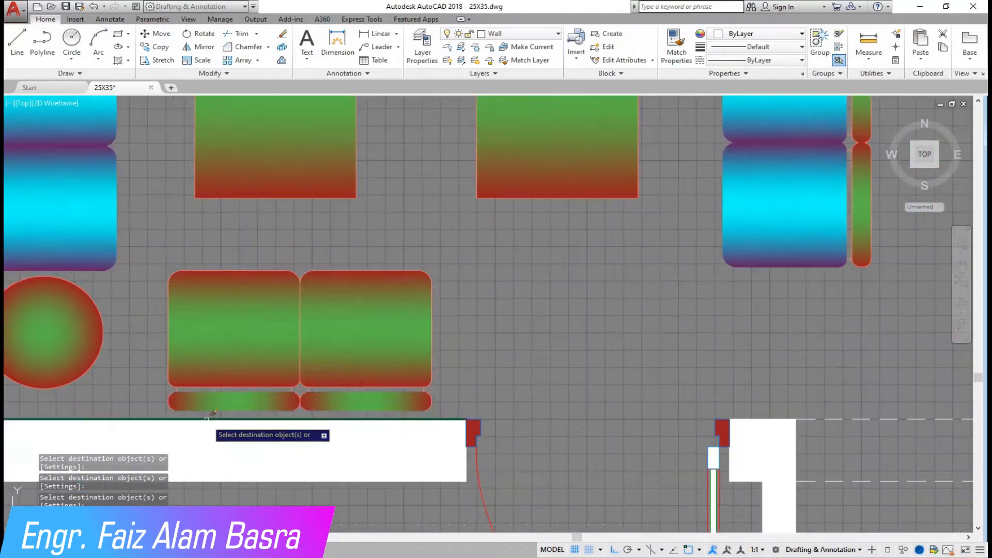
pyautogui.scroll(-4, 253, 408)
pyautogui.click(281, 284)
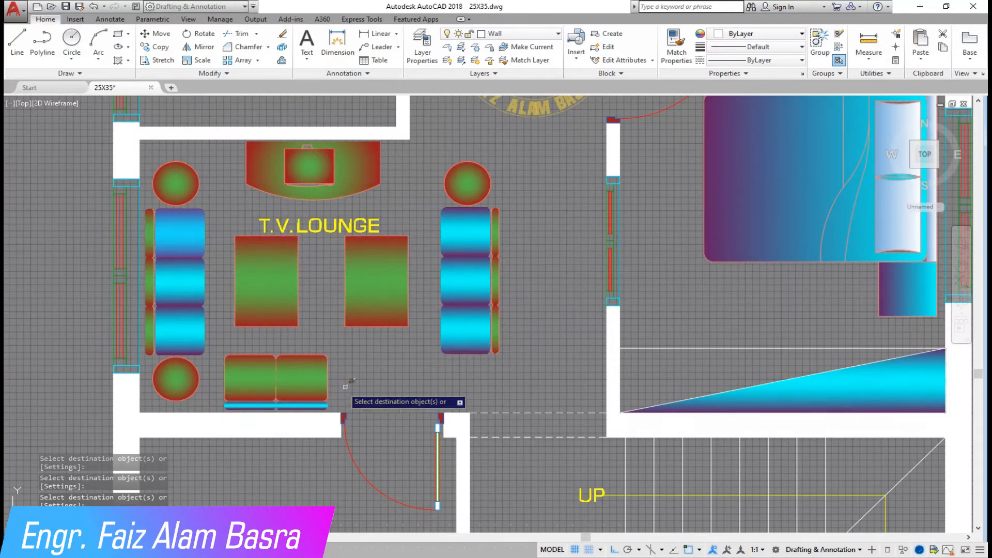
pyautogui.scroll(-4, 367, 381)
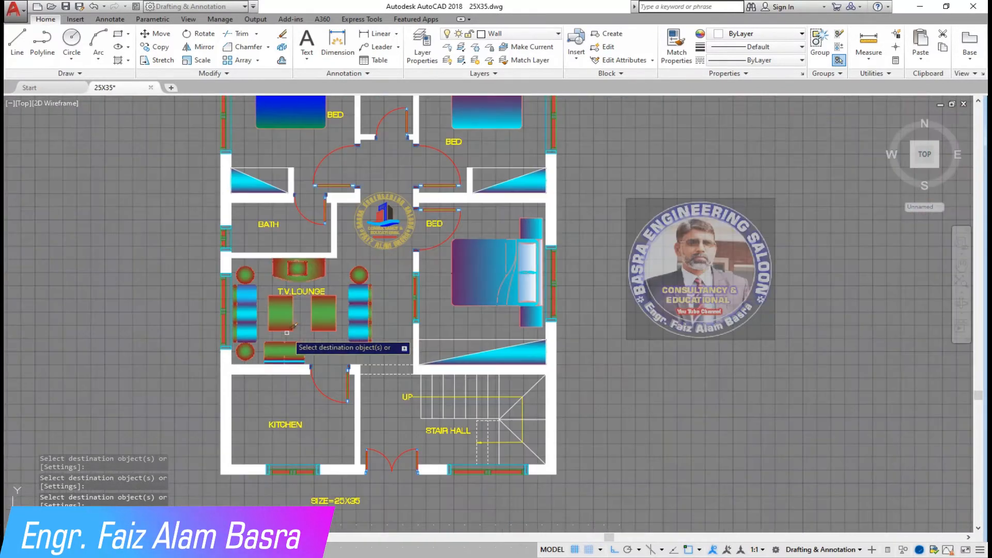
pyautogui.scroll(4, 306, 337)
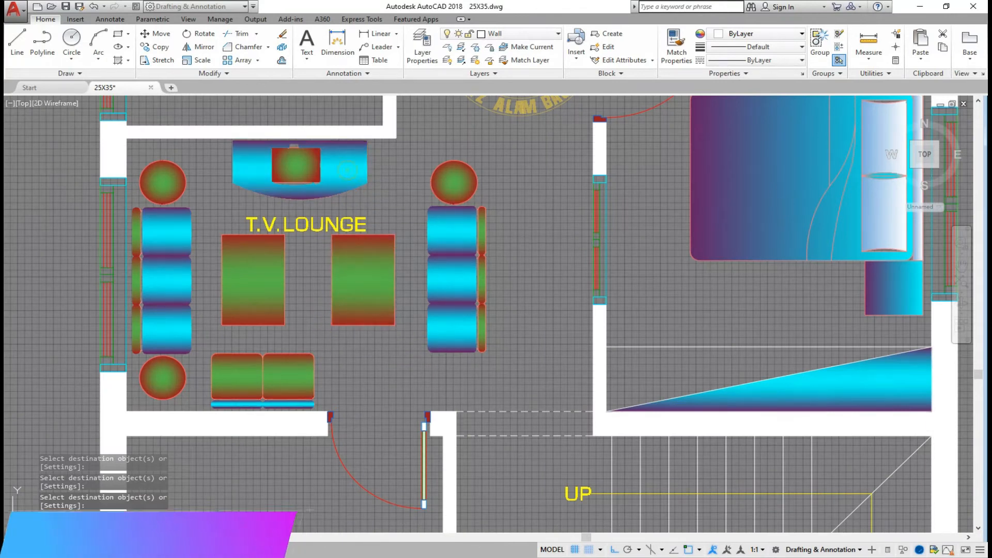
pyautogui.press('Escape')
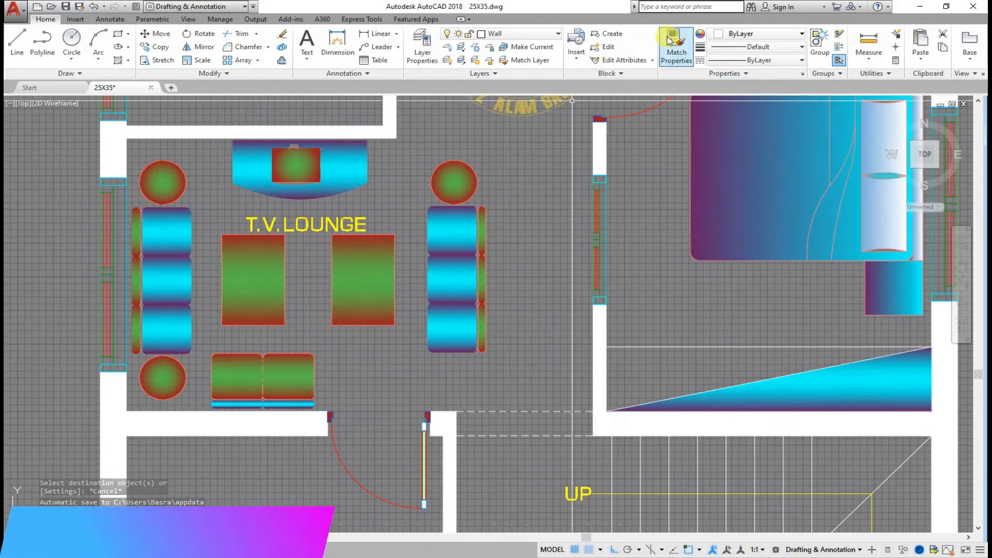
# Step: Match the sofa seat's gradient onto the right coffee table and set its gradient angle to 0
pyautogui.click(449, 228)
pyautogui.click(364, 279)
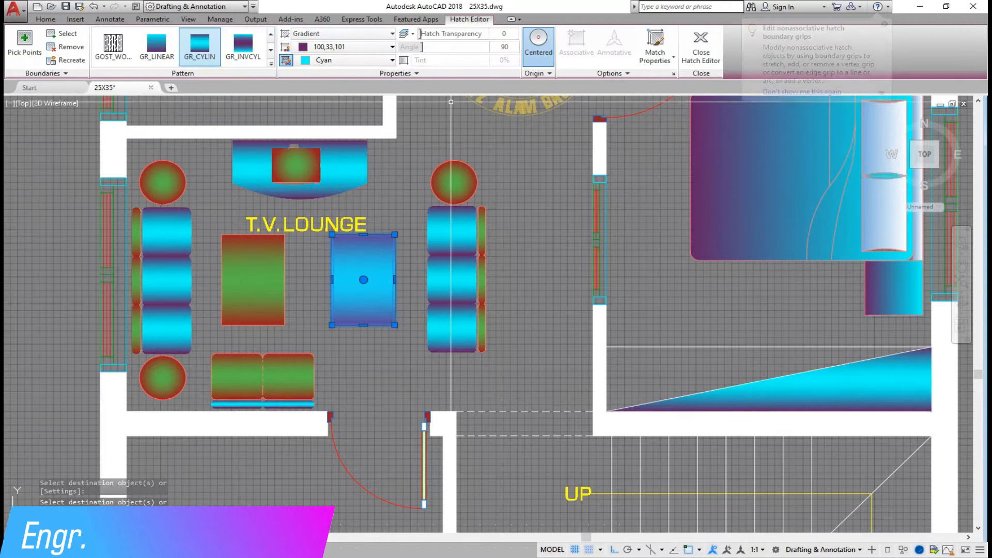
pyautogui.click(461, 180)
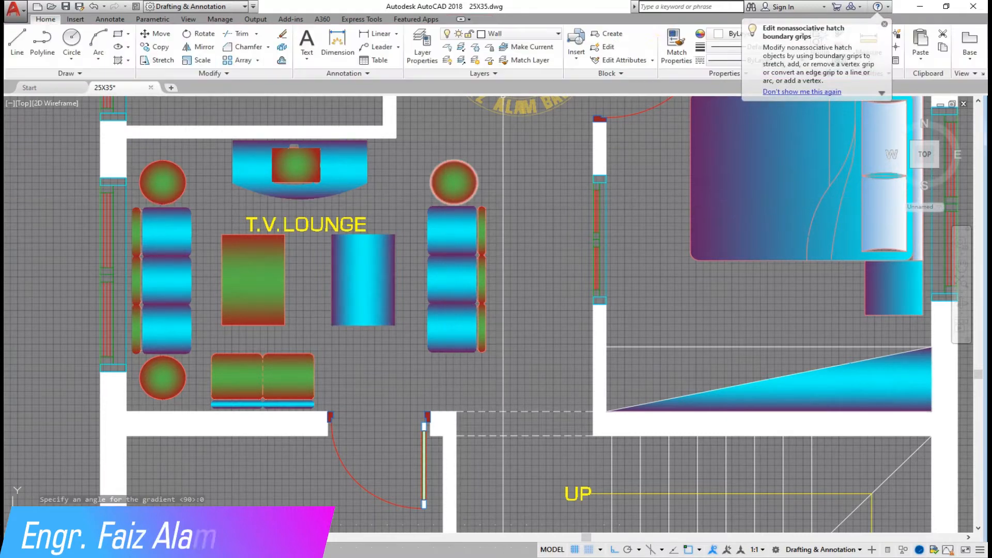
# Step: Match the right coffee table's gradient onto the left coffee table, the two-seat sofa's seats, the three-seat sofas' backrests and the round tables
pyautogui.click(375, 281)
pyautogui.click(258, 287)
pyautogui.click(223, 382)
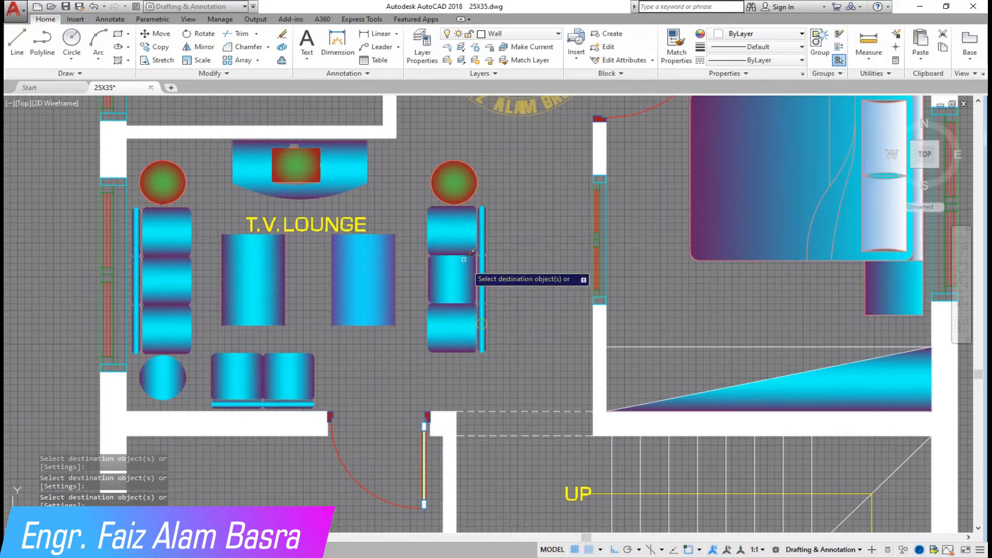
pyautogui.click(451, 189)
pyautogui.press('Escape')
# Step: Change the gradient pattern of the upper-left round table to GR_SPHER
pyautogui.click(172, 197)
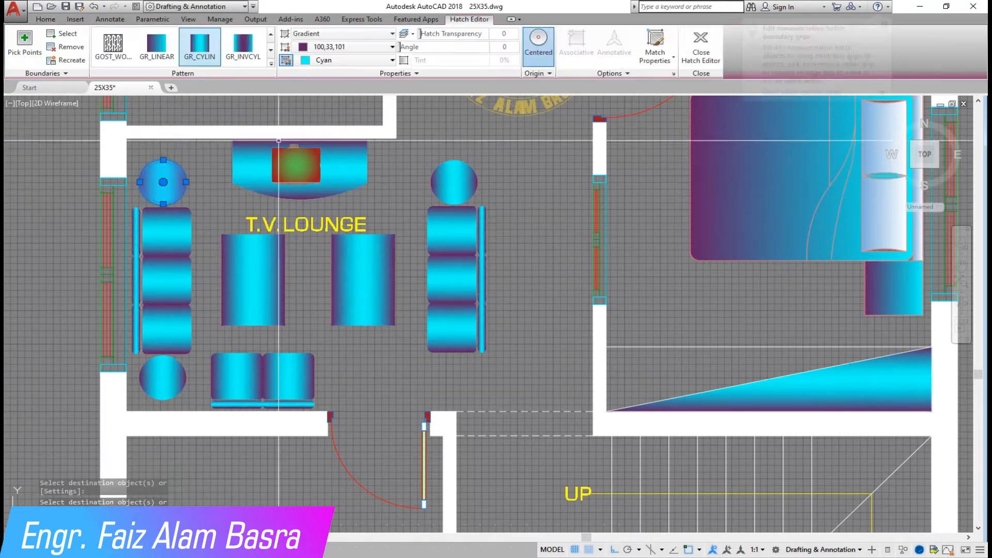
pyautogui.scroll(-1, 170, 50)
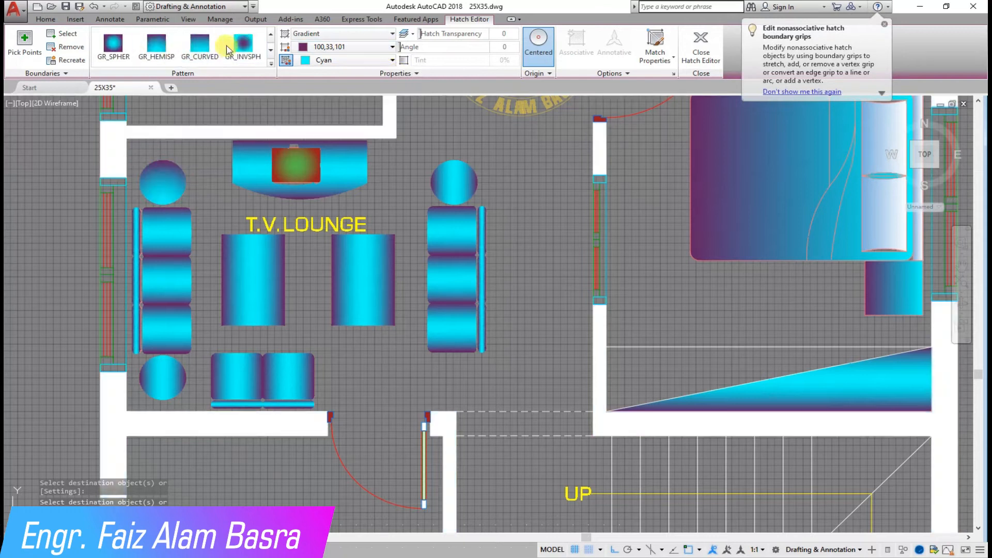
pyautogui.click(113, 47)
pyautogui.press('Escape')
# Step: Match the upper-left round table's spherical gradient onto the lower-left and right round tables
pyautogui.click(676, 45)
pyautogui.click(158, 175)
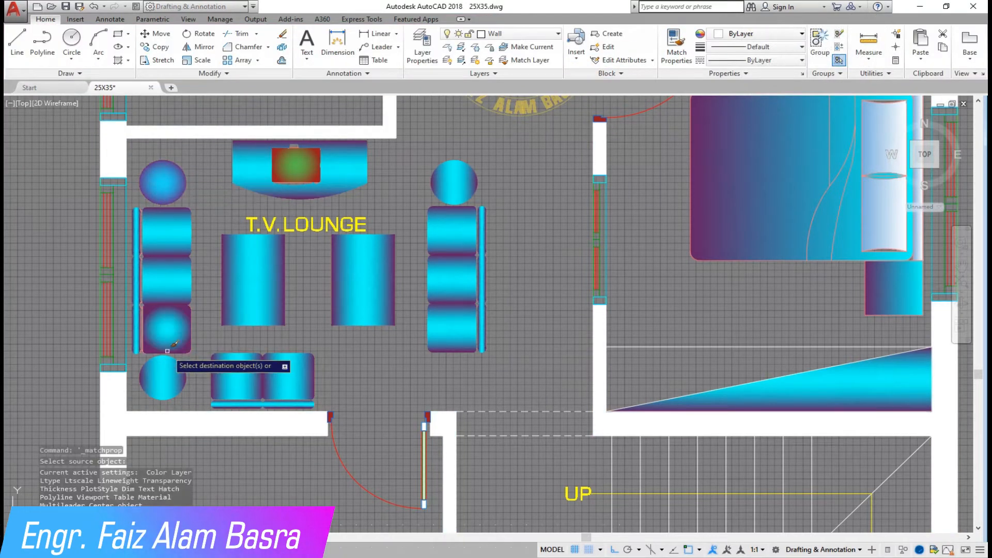
pyautogui.click(166, 369)
pyautogui.click(449, 191)
pyautogui.scroll(-2, 239, 323)
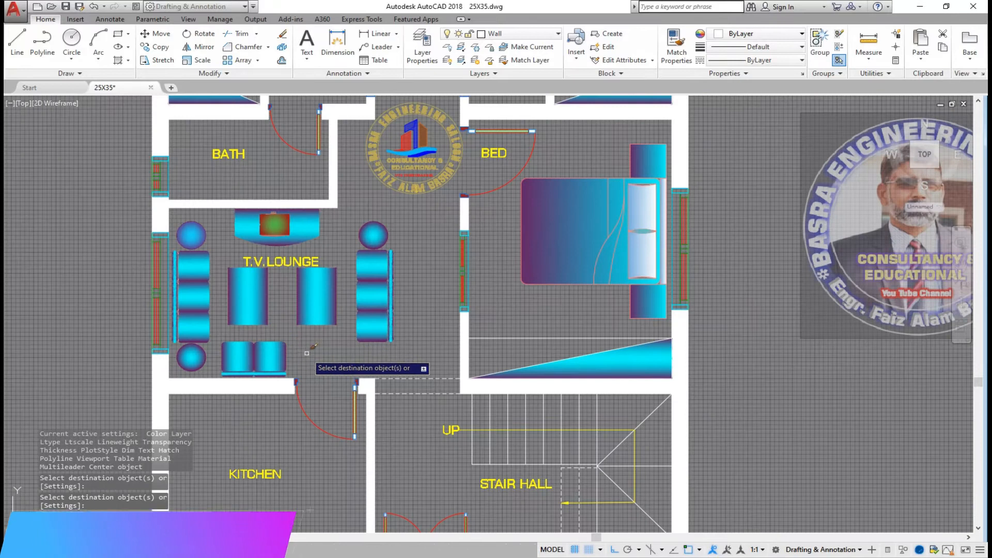
# Step: Inspect the restyled T.V. lounge furniture against the bedrooms, kitchen and stair hall of the whole floor plan
pyautogui.scroll(-2, 305, 342)
pyautogui.scroll(2, 293, 225)
pyautogui.scroll(-2, 274, 241)
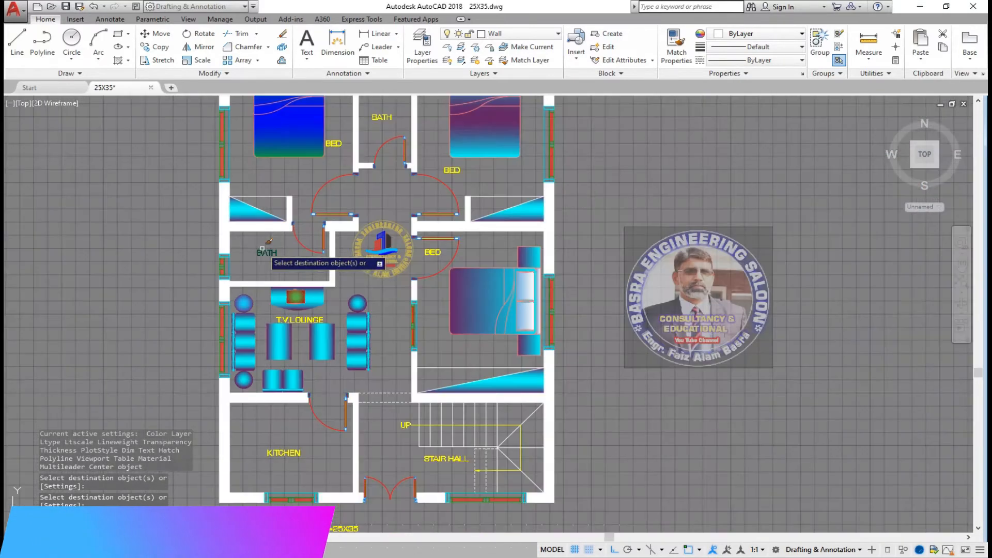
pyautogui.scroll(2, 380, 312)
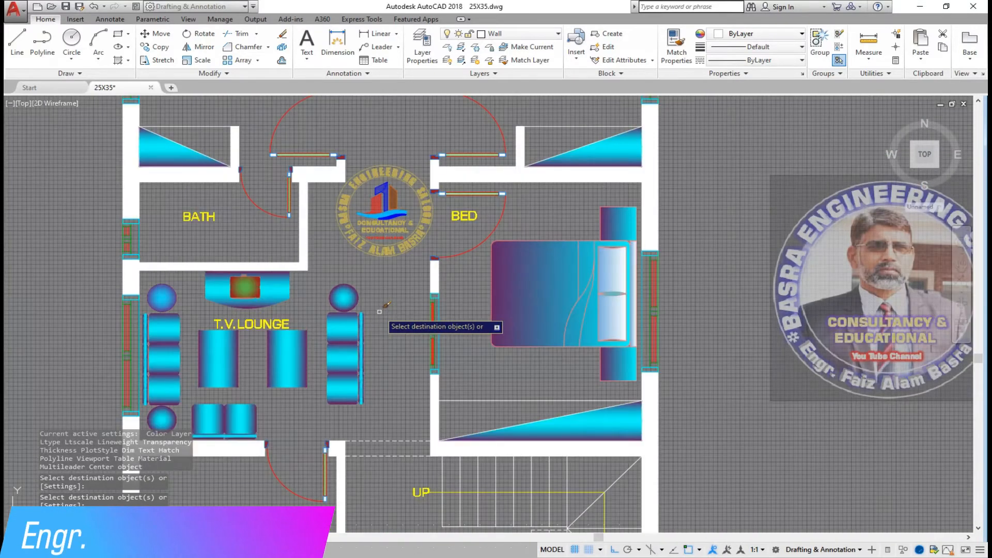
pyautogui.scroll(-3, 336, 300)
pyautogui.scroll(3, 298, 286)
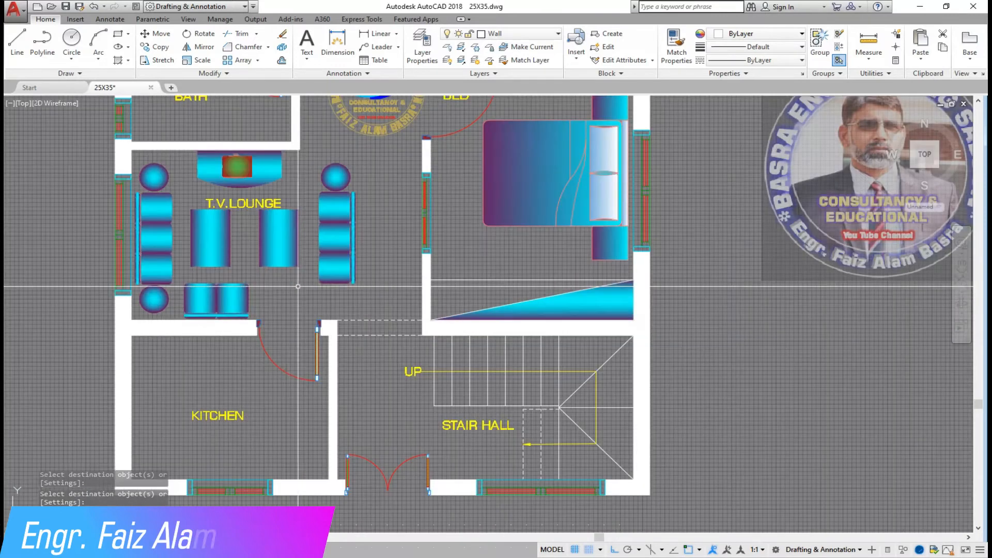
pyautogui.scroll(2, 240, 273)
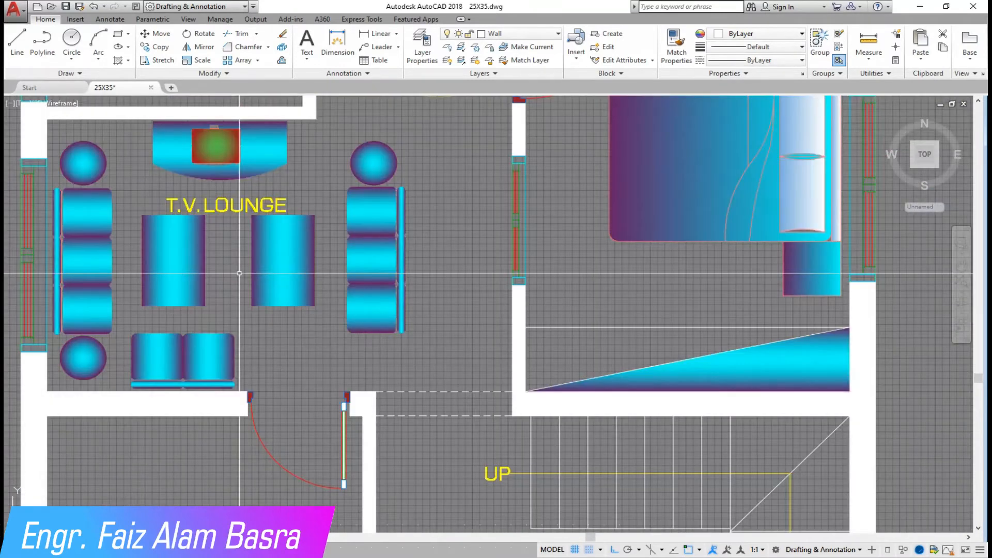
pyautogui.scroll(-6, 239, 273)
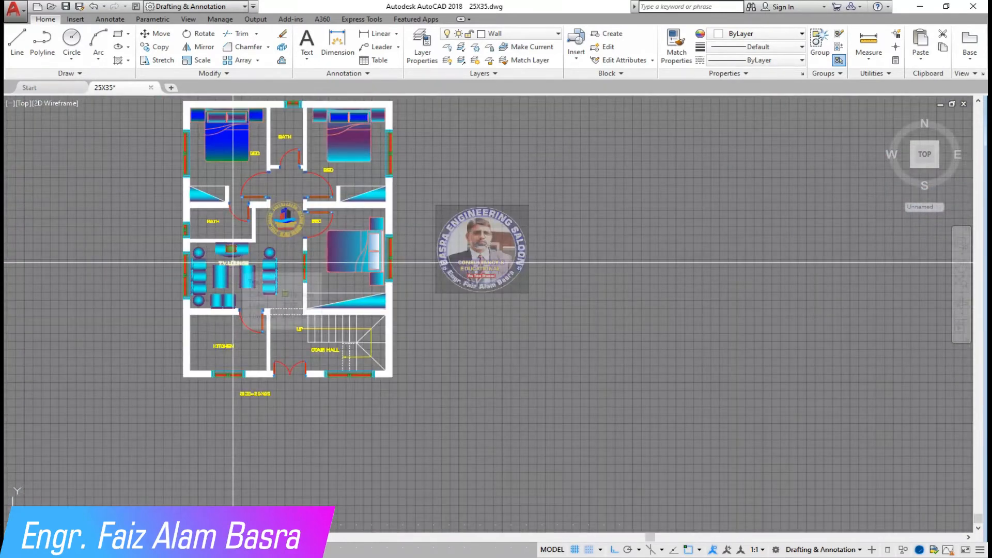
pyautogui.click(164, 48)
pyautogui.press('Escape')
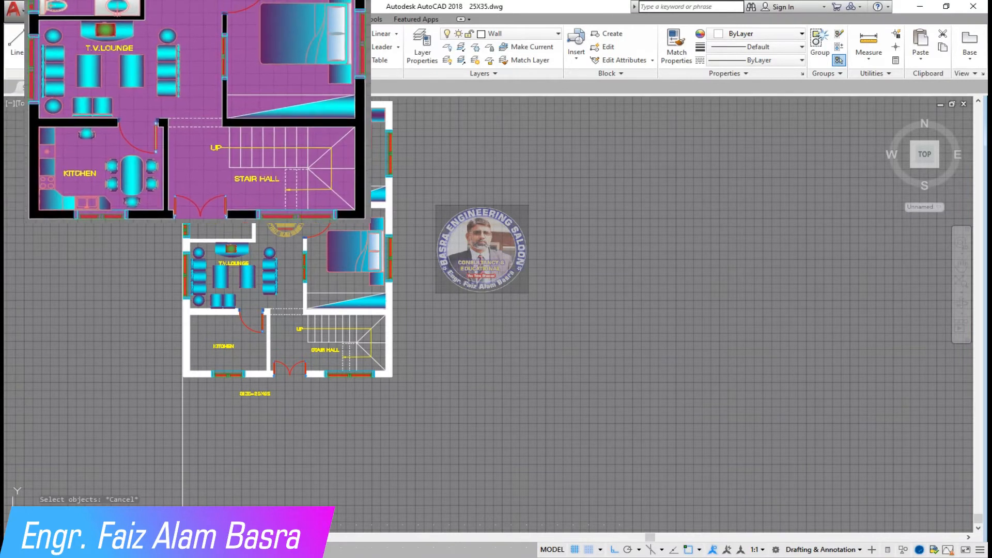
pyautogui.scroll(-4, 496, 269)
pyautogui.scroll(-3, 496, 273)
pyautogui.scroll(10, 759, 255)
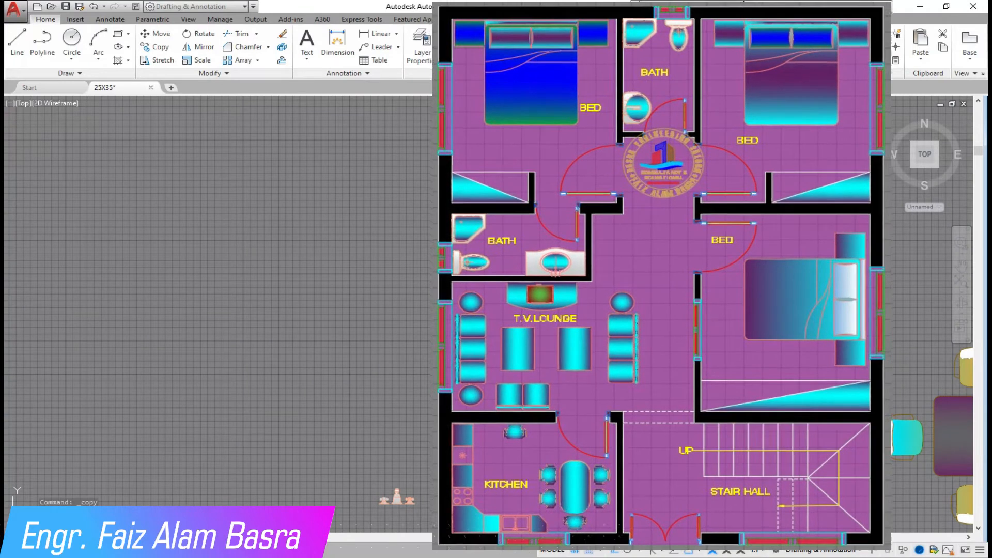
pyautogui.scroll(-3, 672, 310)
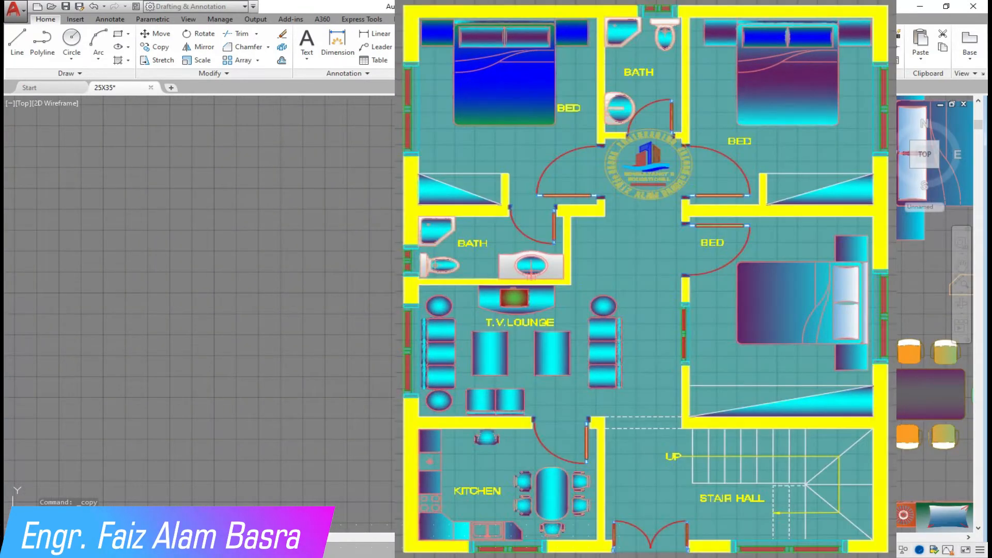
pyautogui.press('Escape')
# Step: Copy the corner shower tray, toilet and washbasin from the furniture library to the empty area beside the plan's left bath
pyautogui.scroll(-4, 672, 364)
pyautogui.scroll(-4, 351, 187)
pyautogui.click(159, 47)
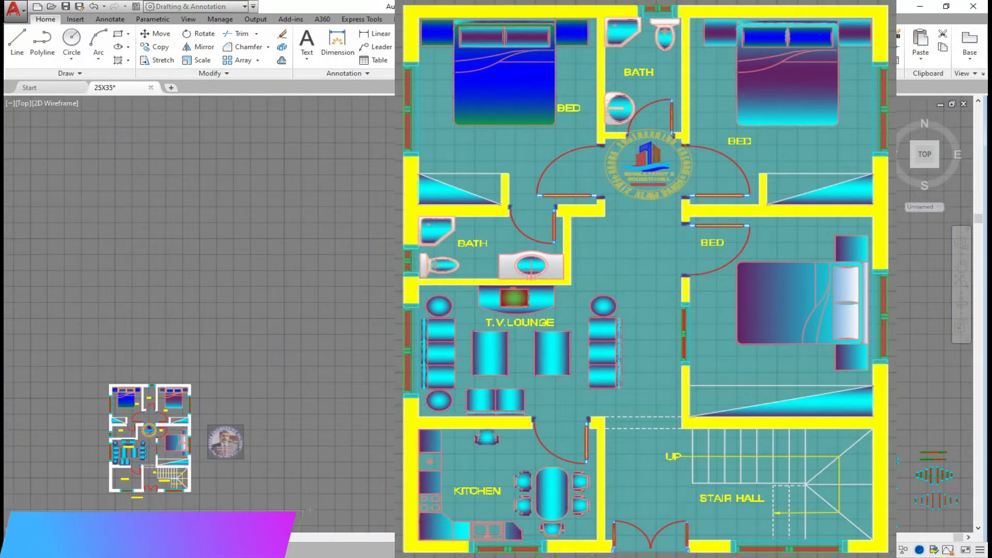
pyautogui.scroll(-5, 465, 320)
pyautogui.scroll(5, 89, 348)
pyautogui.scroll(10, 120, 333)
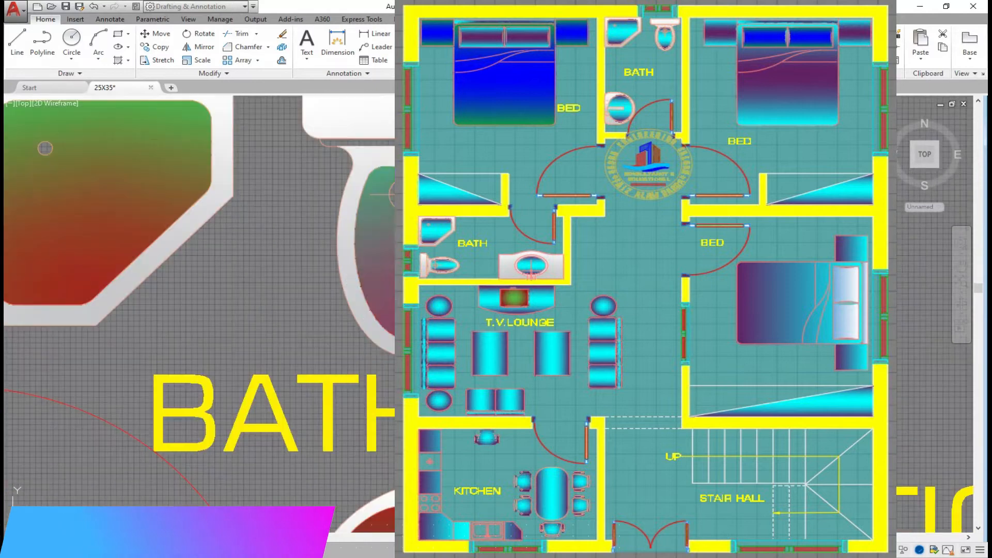
pyautogui.scroll(-2, 267, 210)
pyautogui.click(328, 342)
pyautogui.click(304, 304)
pyautogui.press('Return')
pyautogui.click(267, 290)
pyautogui.scroll(-10, 106, 288)
pyautogui.scroll(-2, 264, 312)
pyautogui.scroll(-2, 143, 337)
pyautogui.scroll(13, 615, 327)
pyautogui.press('F8')
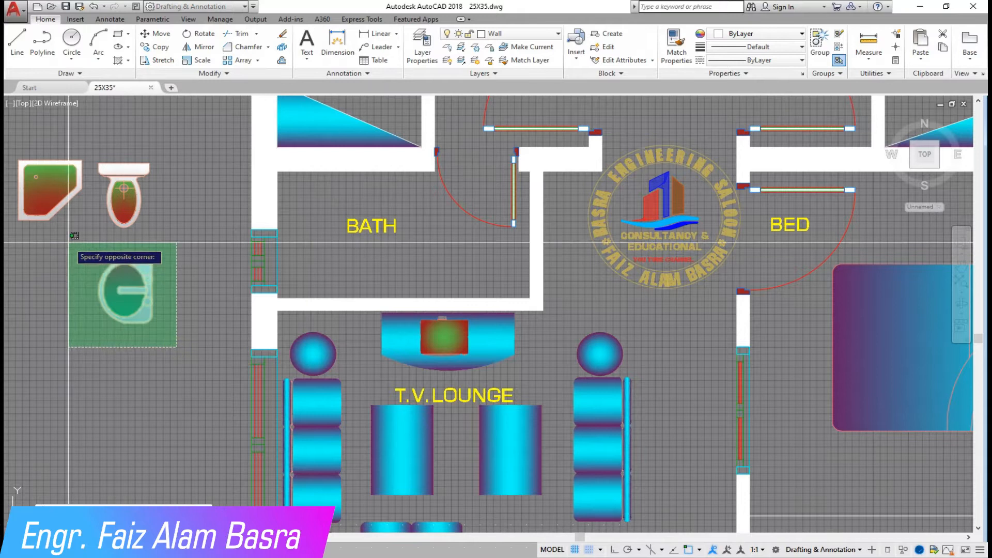
# Step: Move the shower tray and toilet into the upper bath, with the tray's corner in the room's upper-left corner
pyautogui.scroll(-5, 201, 383)
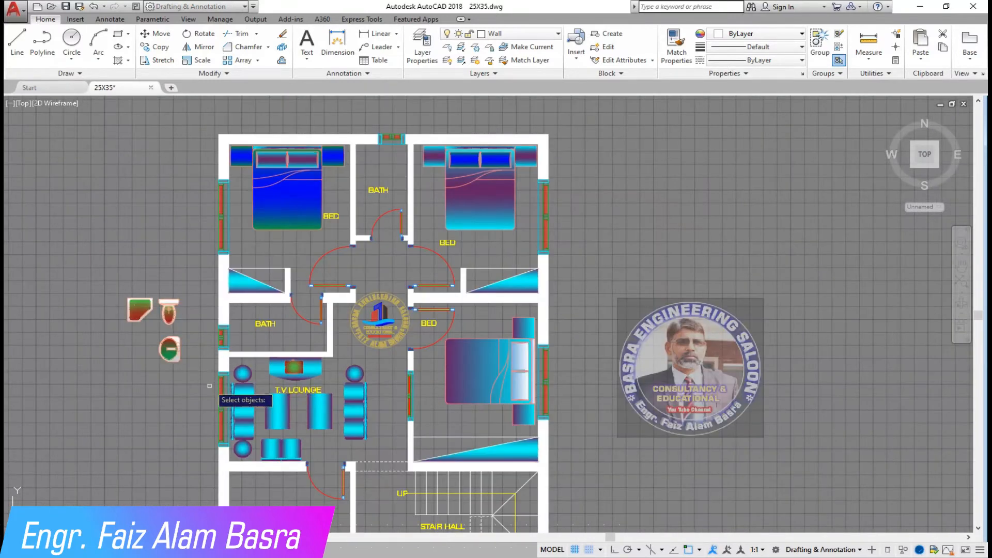
pyautogui.scroll(4, 185, 315)
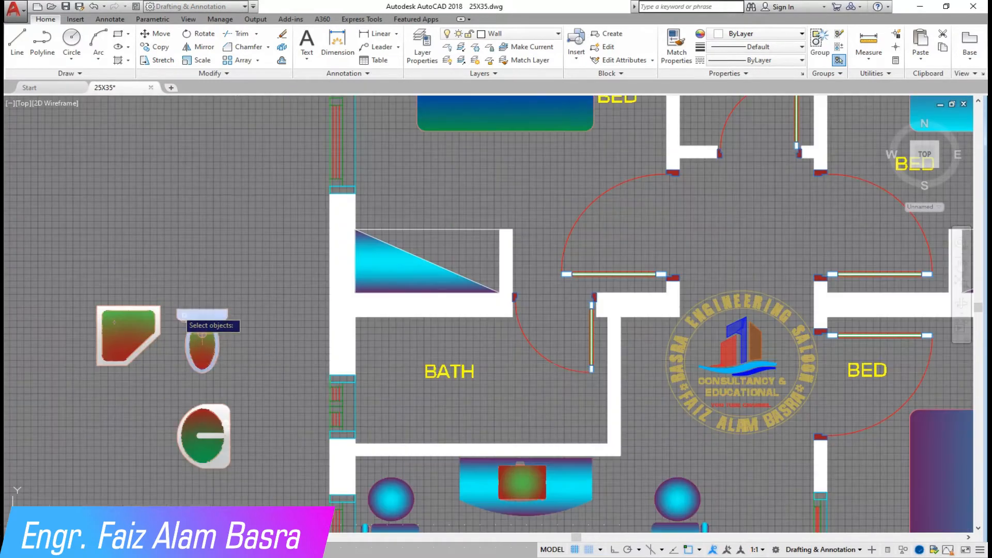
pyautogui.click(97, 305)
pyautogui.scroll(-5, 103, 331)
pyautogui.scroll(7, 341, 166)
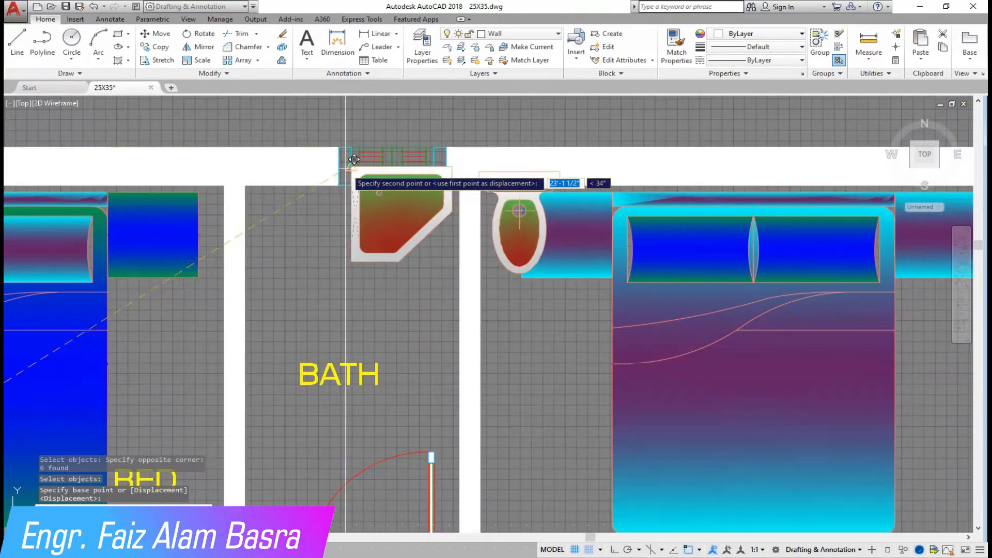
pyautogui.scroll(-5, 331, 233)
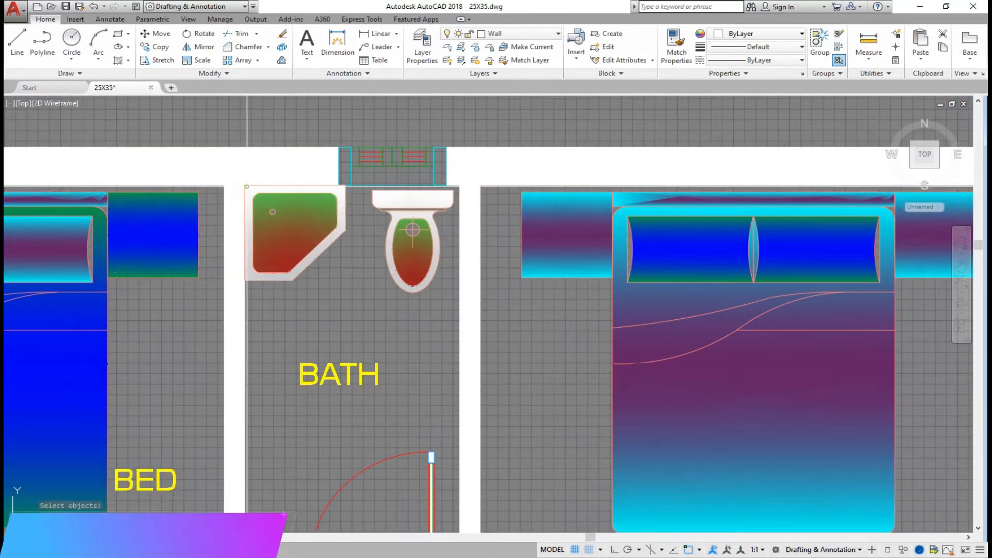
# Step: Copy the upper bath's shower tray and toilet into the bath above the T.V. lounge
pyautogui.scroll(-5, 316, 252)
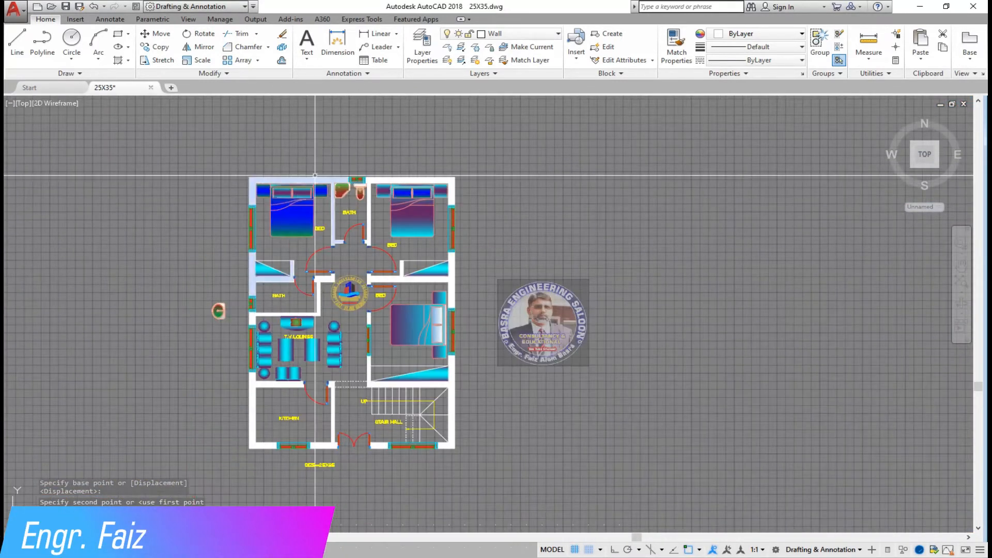
pyautogui.scroll(5, 335, 174)
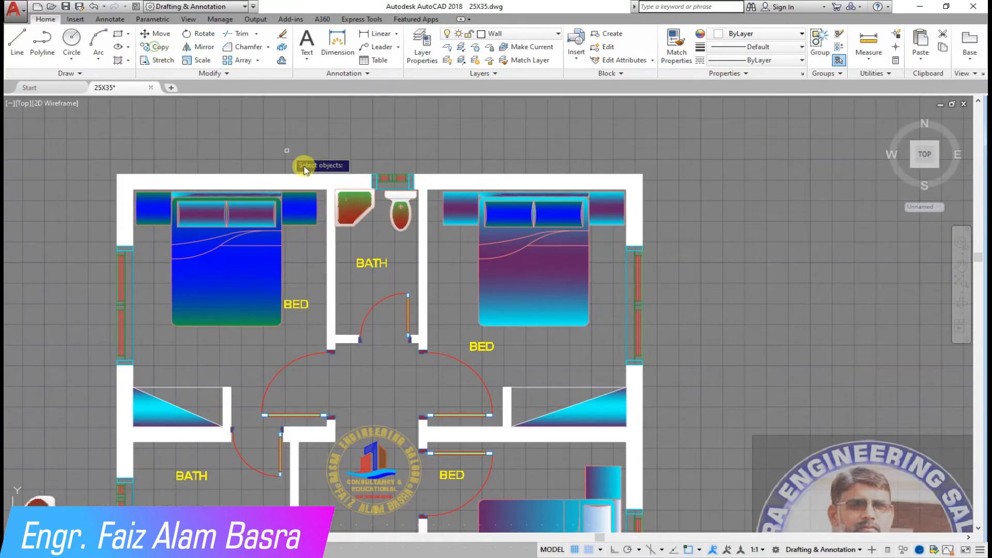
pyautogui.click(155, 46)
pyautogui.scroll(4, 398, 226)
pyautogui.click(438, 270)
pyautogui.click(239, 139)
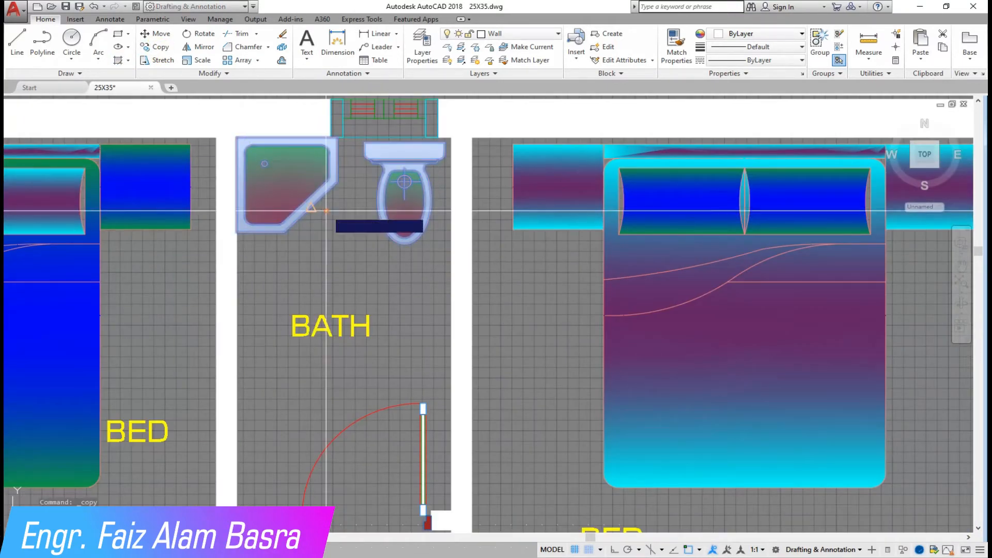
pyautogui.press('Return')
pyautogui.click(315, 218)
pyautogui.scroll(-7, 333, 142)
pyautogui.scroll(7, 230, 335)
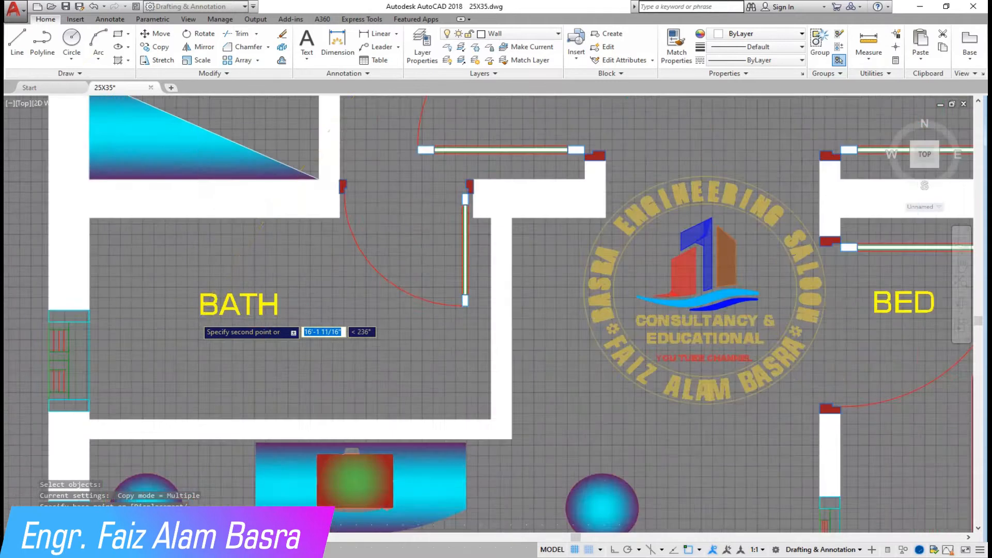
pyautogui.click(200, 312)
pyautogui.scroll(2, 196, 318)
pyautogui.press('Escape')
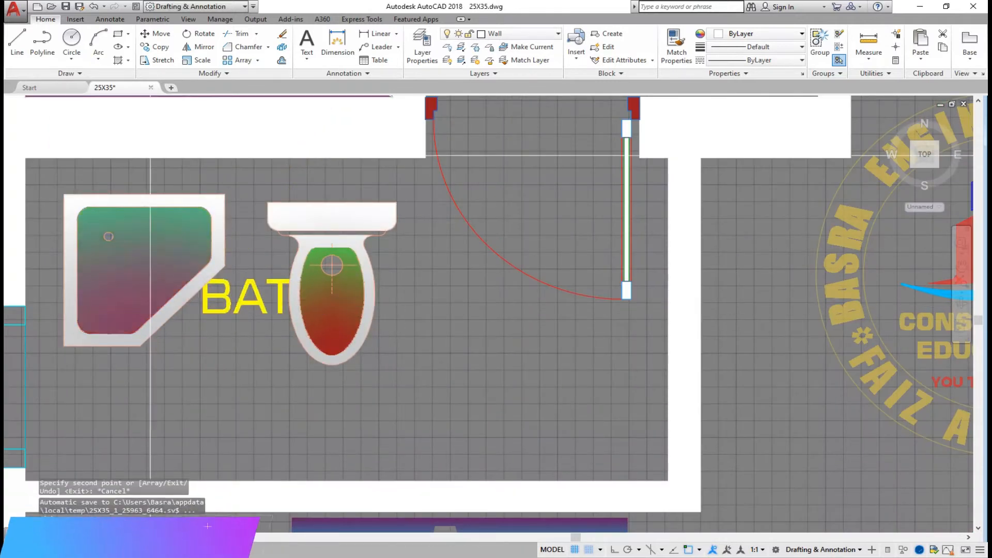
# Step: Move the copied shower tray into the upper-left corner of the bath above the T.V. lounge
pyautogui.click(161, 34)
pyautogui.click(67, 196)
pyautogui.press('Return')
pyautogui.click(64, 194)
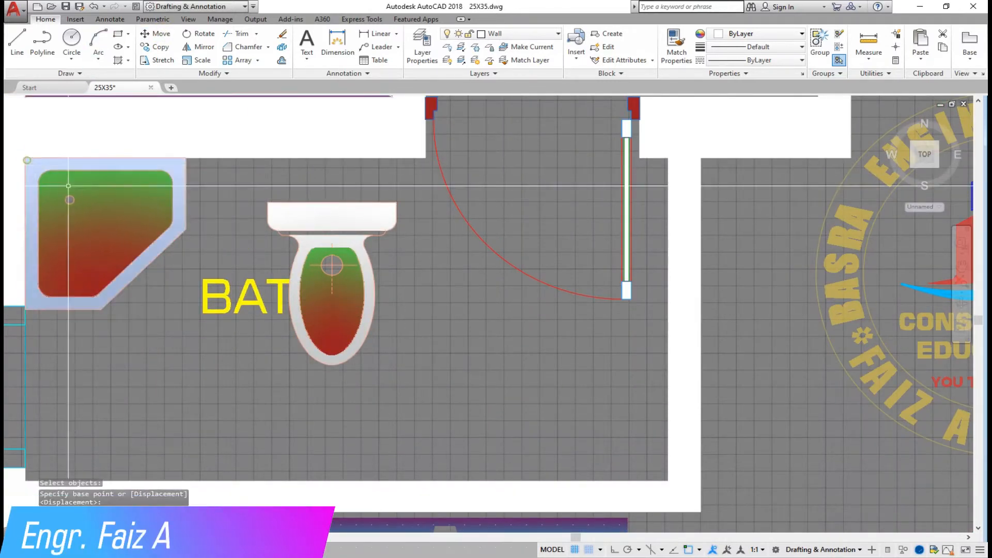
pyautogui.click(27, 160)
# Step: Rotate the toilet in the bath above the T.V. lounge so its tank faces the left wall
pyautogui.scroll(-2, 298, 171)
pyautogui.click(355, 287)
pyautogui.click(313, 285)
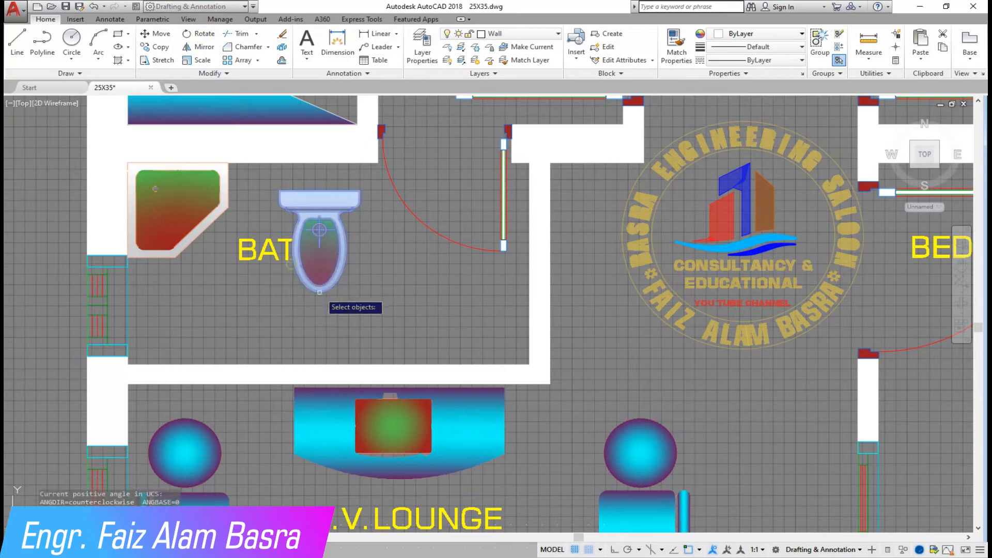
pyautogui.press('Return')
pyautogui.click(333, 307)
pyautogui.click(612, 554)
pyautogui.click(364, 270)
# Step: Move the rotated toilet against the left wall beside the window, below the shower tray
pyautogui.click(158, 35)
pyautogui.click(410, 316)
pyautogui.click(202, 282)
pyautogui.press('Return')
pyautogui.click(445, 312)
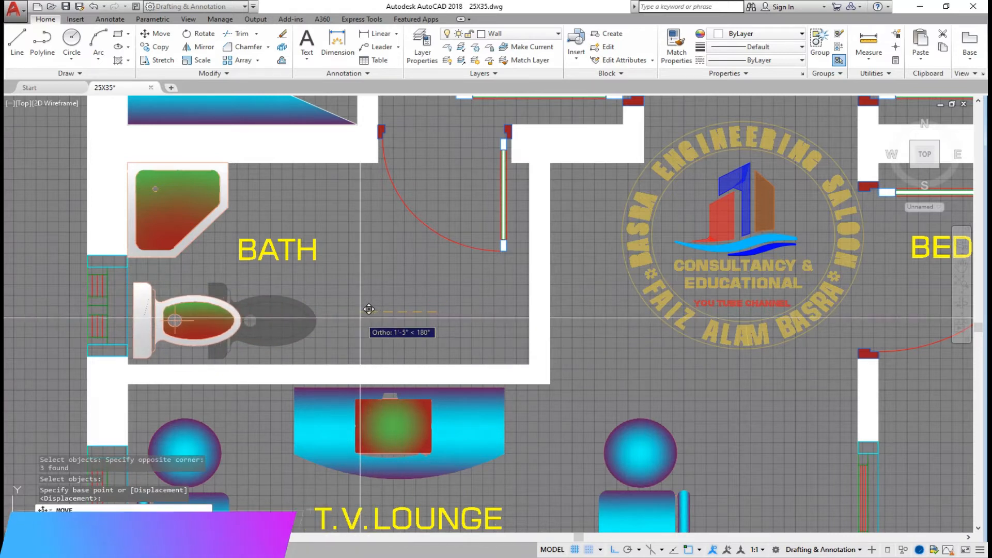
# Step: Delete the washbasin standing outside the plan and undo the deletion
pyautogui.scroll(-4, 367, 282)
pyautogui.click(126, 265)
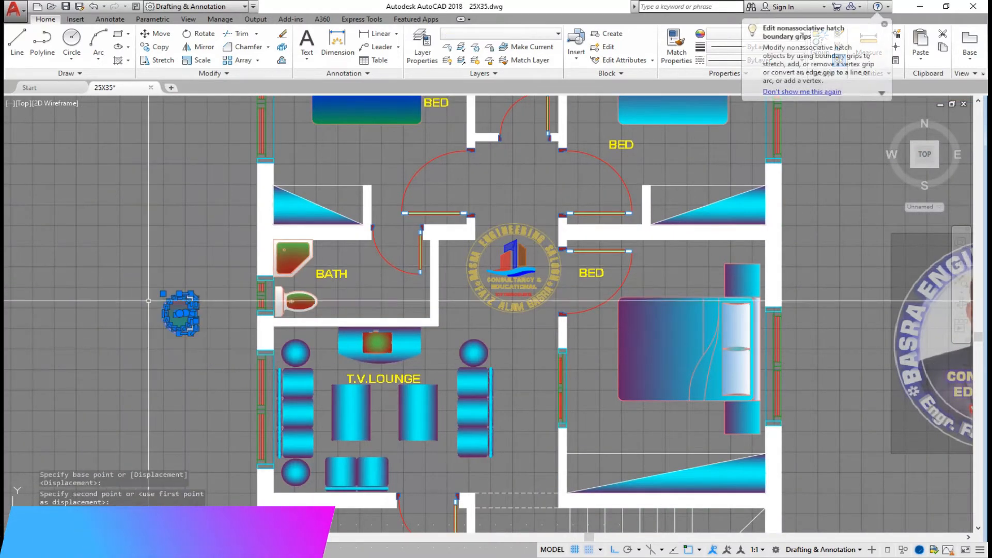
pyautogui.press('Delete')
pyautogui.scroll(-4, 121, 328)
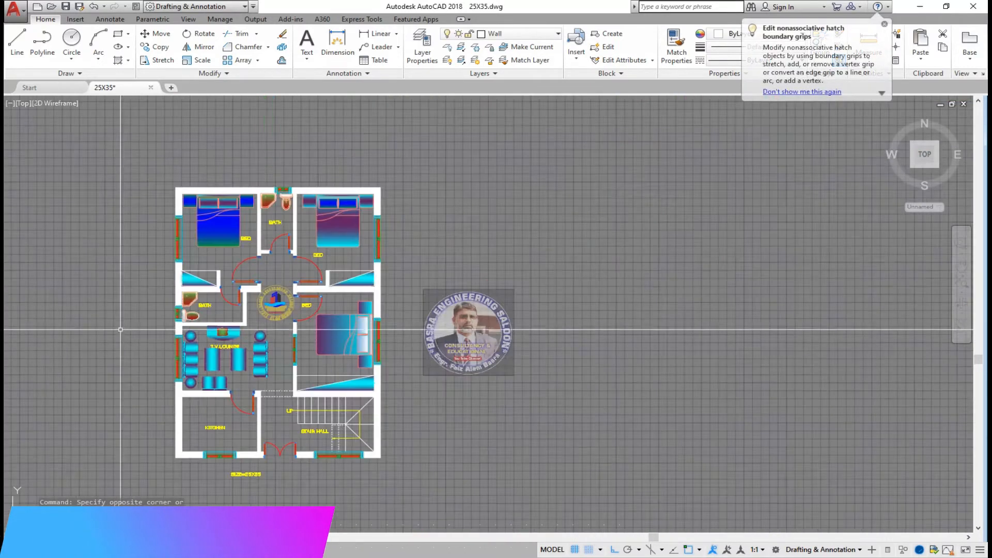
pyautogui.click(93, 7)
# Step: Mirror the washbasin outside the plan about a vertical line and erase the source object
pyautogui.click(199, 46)
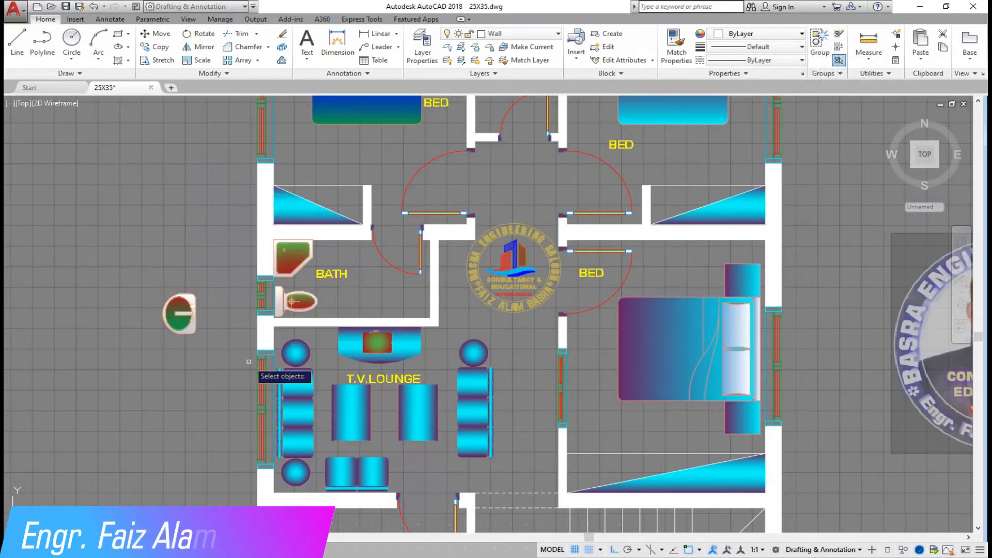
pyautogui.scroll(5, 222, 336)
pyautogui.press('Return')
pyautogui.click(168, 168)
pyautogui.click(190, 372)
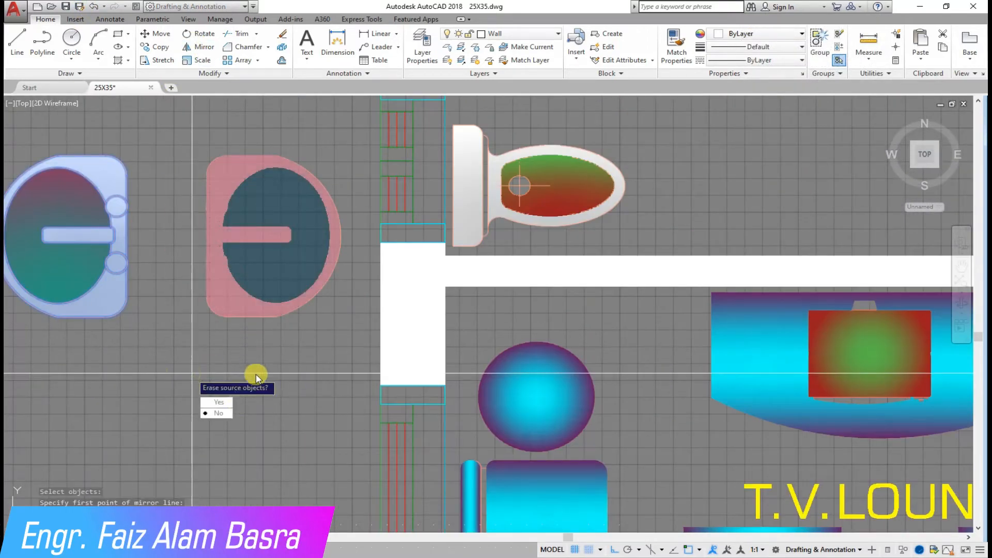
pyautogui.click(215, 402)
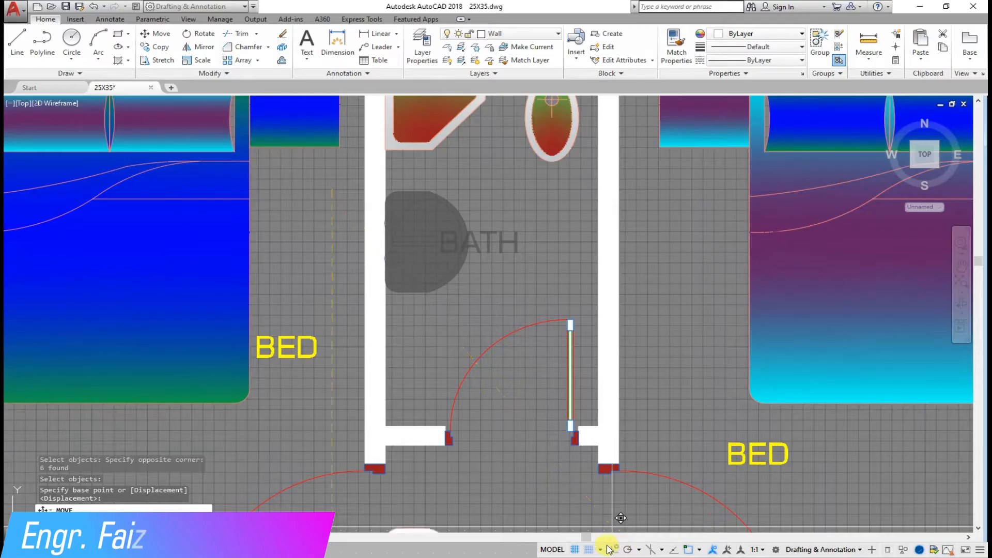
# Step: Move the upper bath's washbasin down along the left wall and its BATH label up into the free middle of the room
pyautogui.click(321, 178)
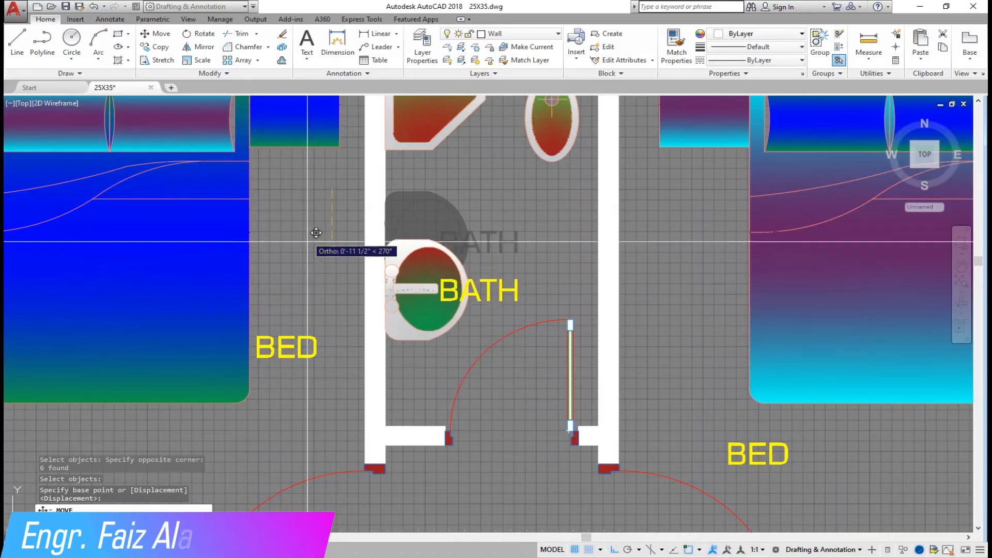
pyautogui.click(321, 285)
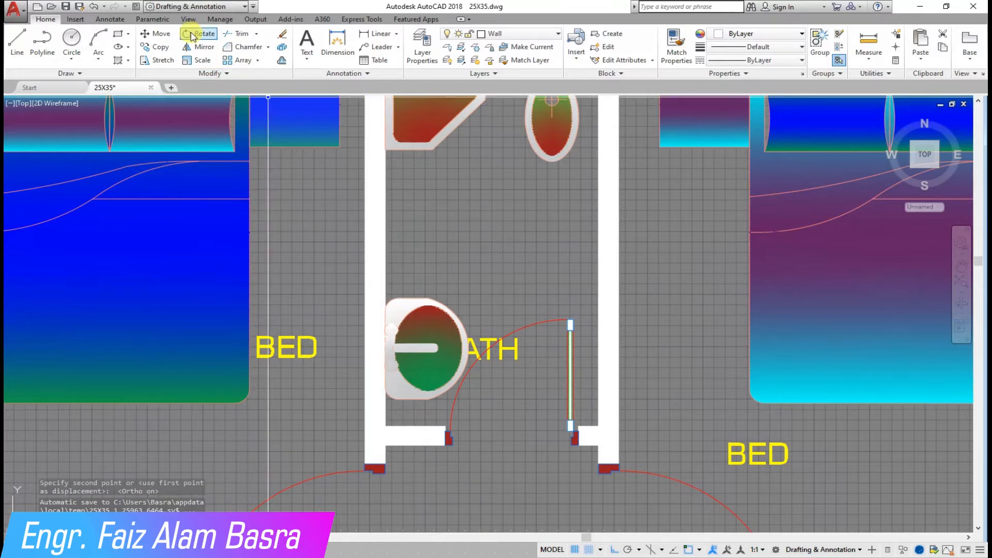
pyautogui.click(157, 34)
pyautogui.click(512, 351)
pyautogui.rightClick(504, 308)
pyautogui.click(504, 295)
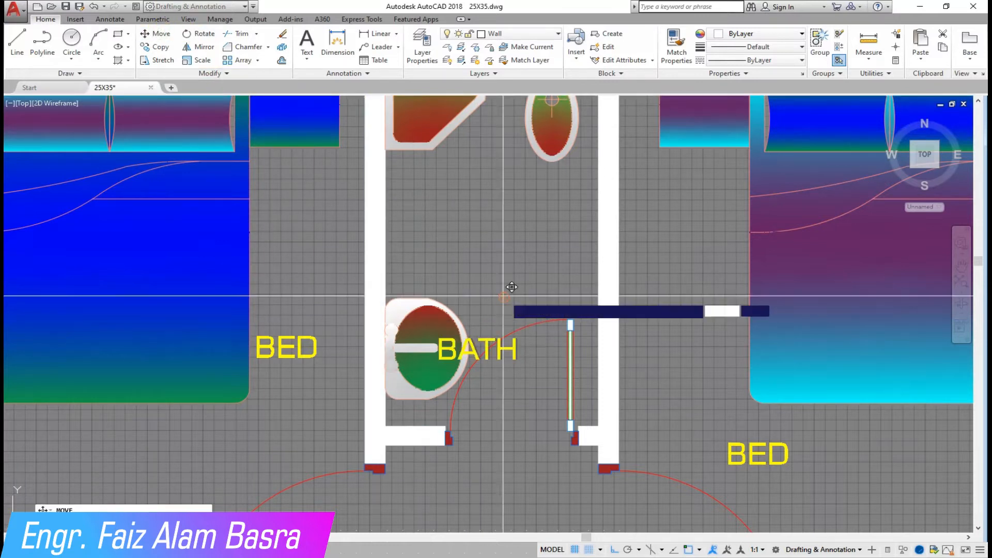
pyautogui.click(502, 178)
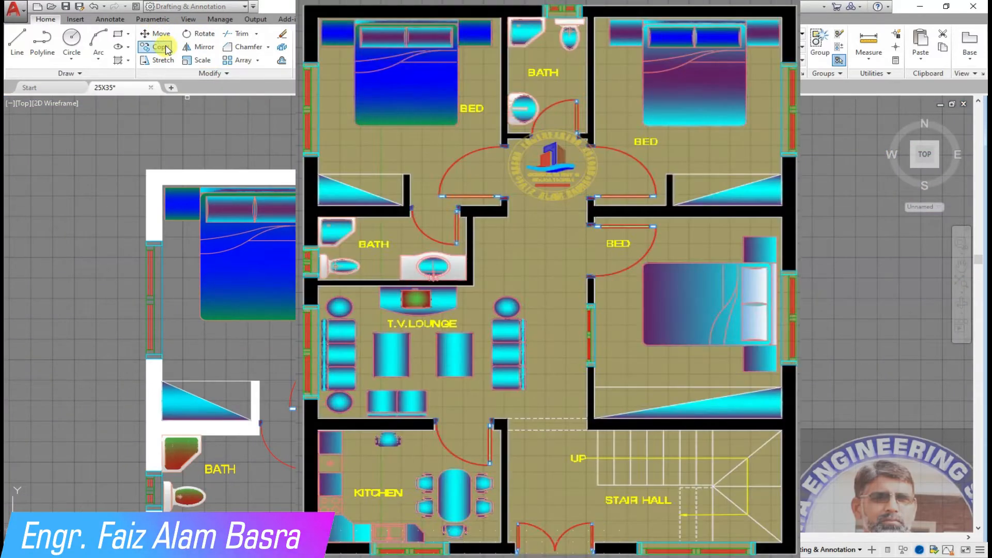
pyautogui.click(166, 50)
pyautogui.scroll(-6, 159, 289)
pyautogui.press('Escape')
# Step: Copy the countertop washbasin from the furniture library into the lower-right corner of the bath above the T.V. lounge
pyautogui.scroll(6, 537, 217)
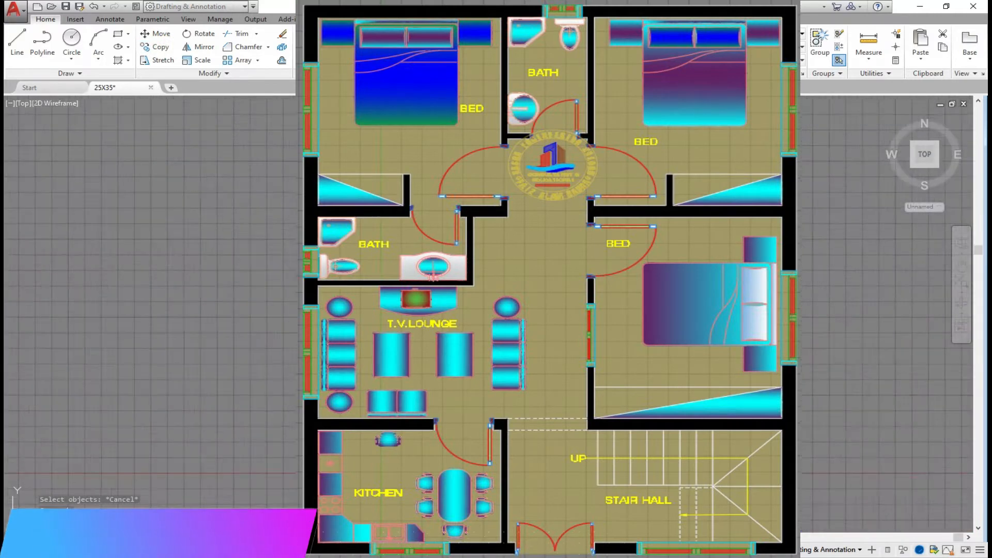
pyautogui.scroll(-3, 348, 191)
pyautogui.scroll(6, 286, 172)
pyautogui.click(281, 207)
pyautogui.rightClick(155, 151)
pyautogui.click(324, 253)
pyautogui.scroll(-10, 643, 277)
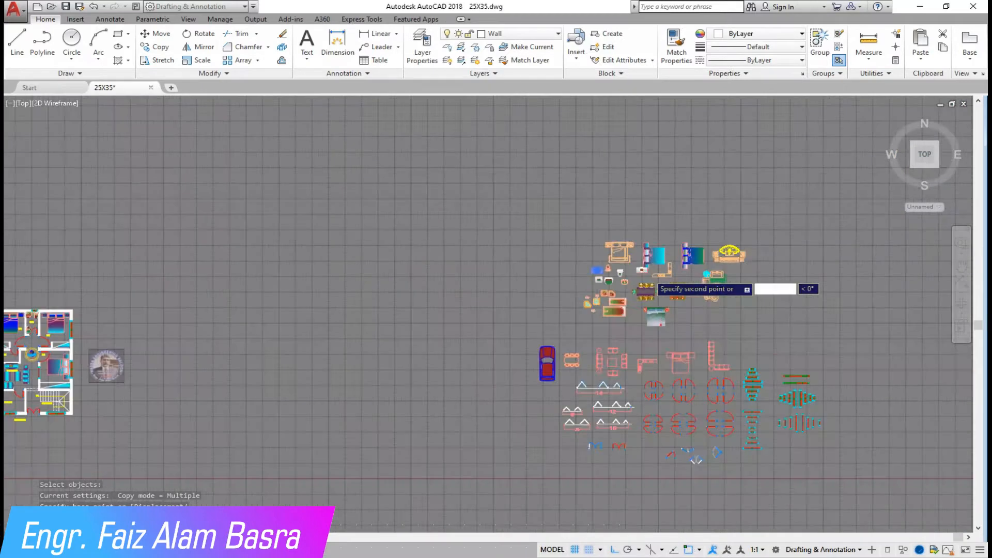
pyautogui.scroll(9, 414, 330)
pyautogui.scroll(-3, 395, 334)
pyautogui.scroll(5, 229, 217)
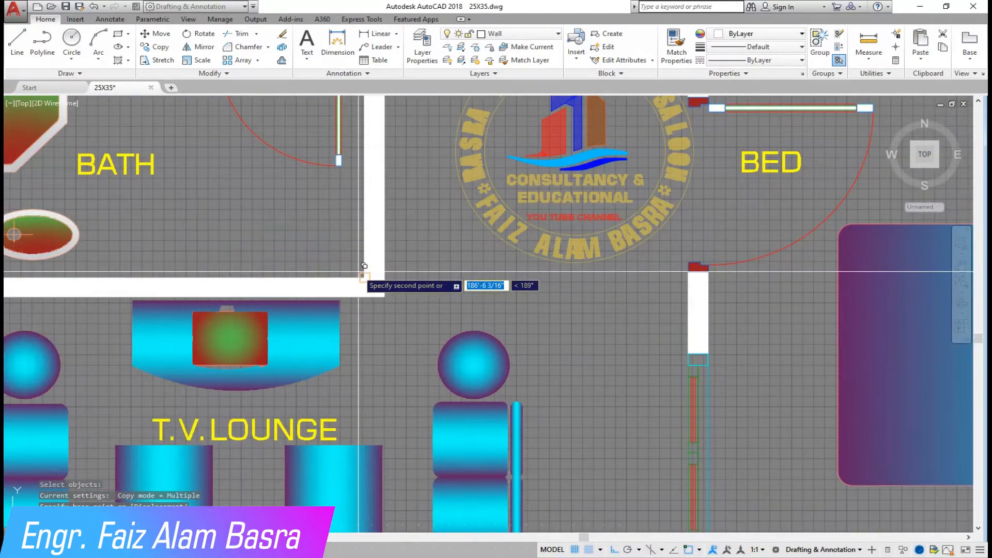
pyautogui.press('Escape')
pyautogui.scroll(-2, 279, 356)
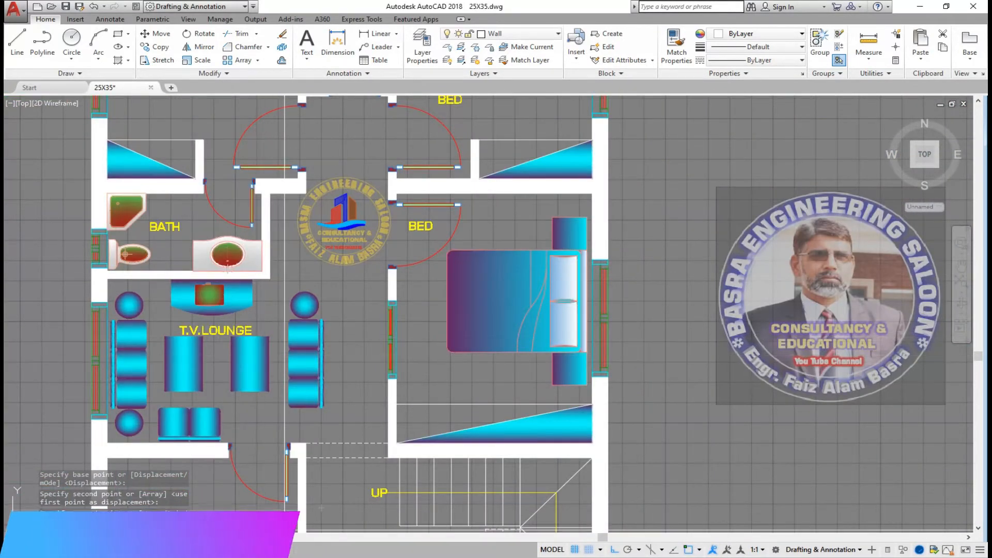
pyautogui.click(632, 528)
pyautogui.click(925, 508)
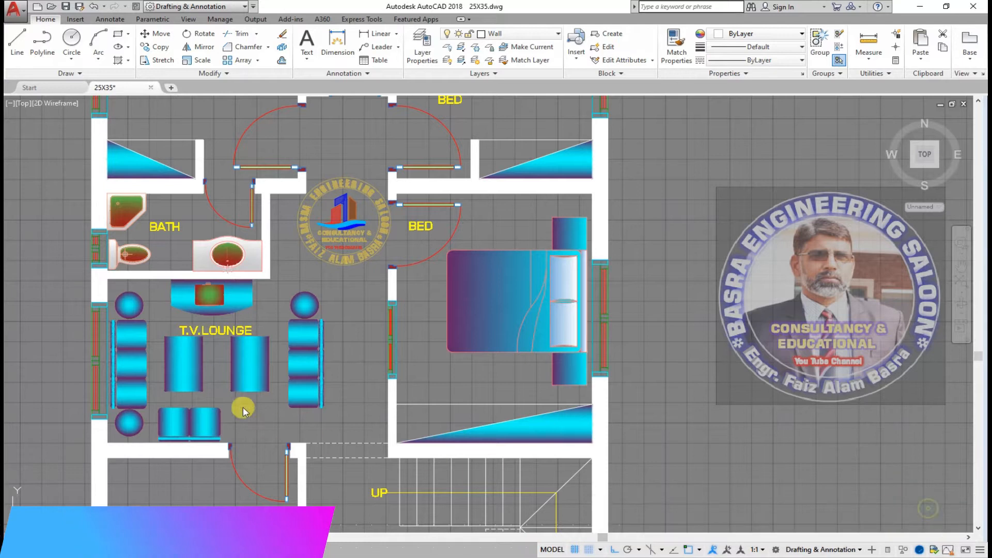
# Step: Match the upper-left round table's spherical gradient onto the shower tray, toilet and countertop basin of the bath above the T.V. lounge
pyautogui.scroll(-6, 242, 405)
pyautogui.scroll(8, 279, 337)
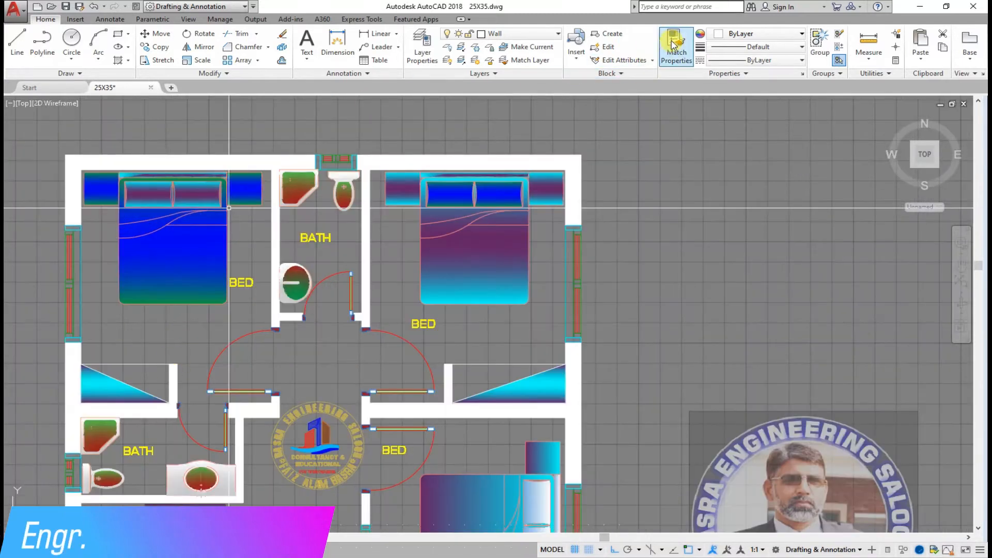
pyautogui.scroll(-3, 434, 173)
pyautogui.scroll(6, 254, 413)
pyautogui.click(228, 396)
pyautogui.click(229, 365)
pyautogui.click(291, 360)
# Step: Match the same spherical gradient onto the shower tray, toilet and washbasin bowl of the upper bath
pyautogui.scroll(-5, 413, 185)
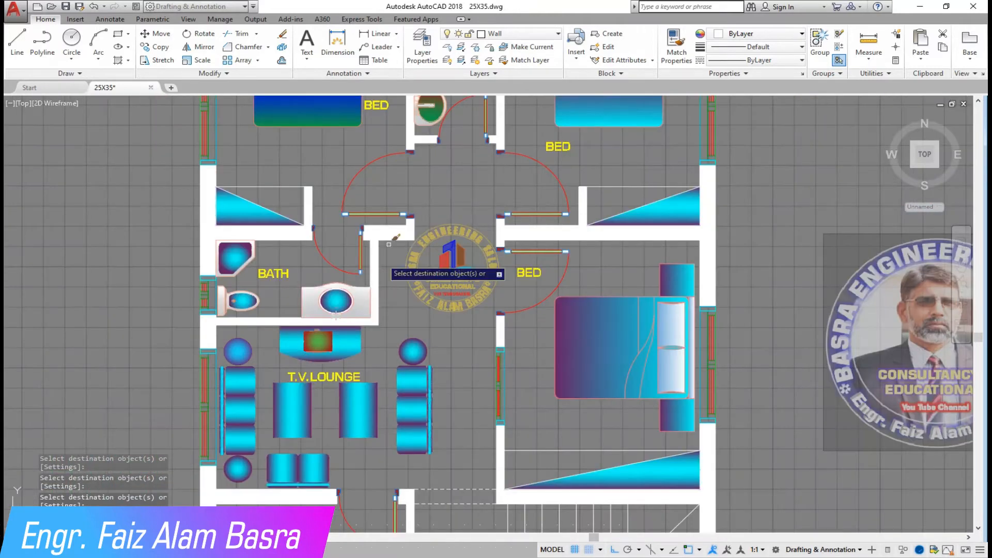
pyautogui.scroll(5, 431, 155)
pyautogui.click(417, 406)
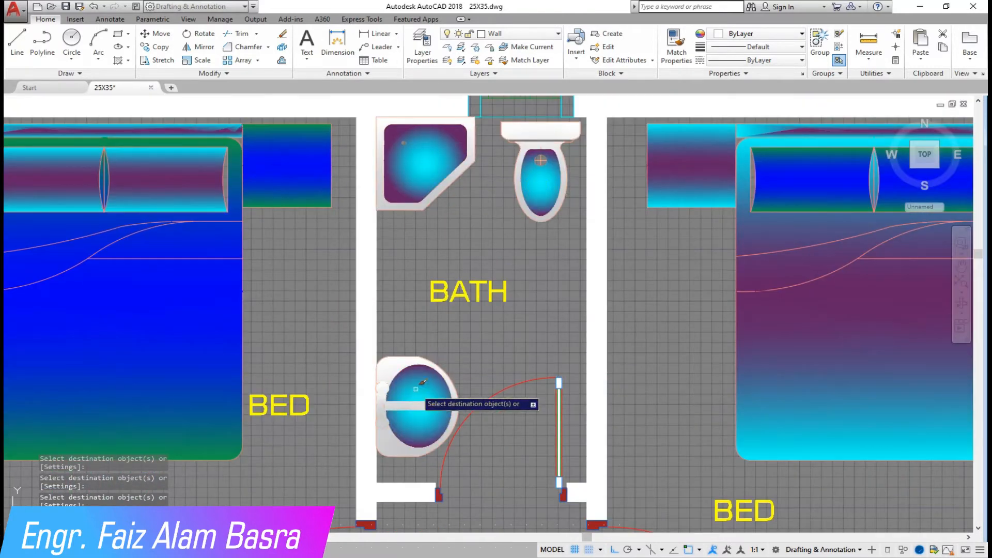
pyautogui.scroll(-4, 349, 250)
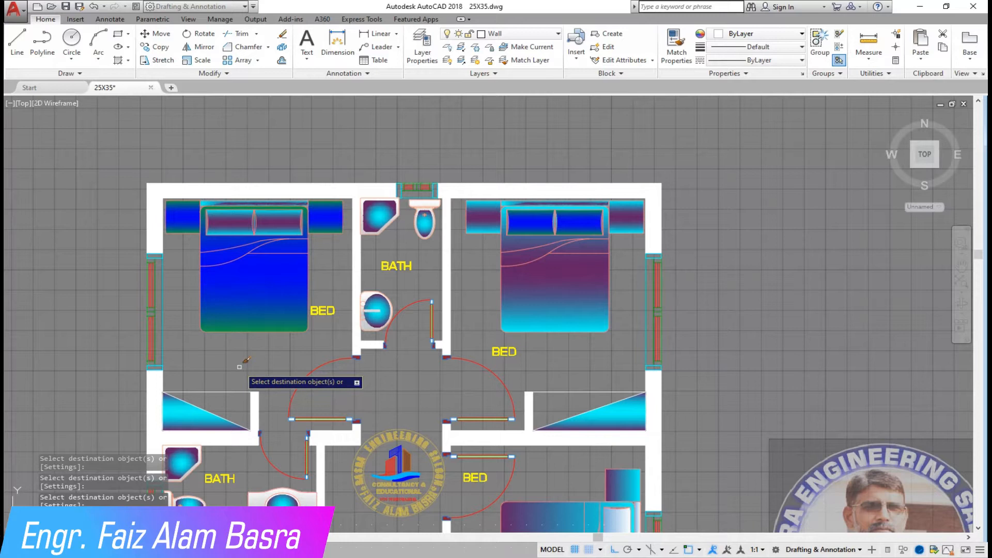
# Step: Match the T.V. lounge sofa's linear gradient onto the toilet, countertop basin and shower tray of the bath above the lounge
pyautogui.scroll(-3, 258, 380)
pyautogui.scroll(4, 284, 295)
pyautogui.scroll(-2, 310, 239)
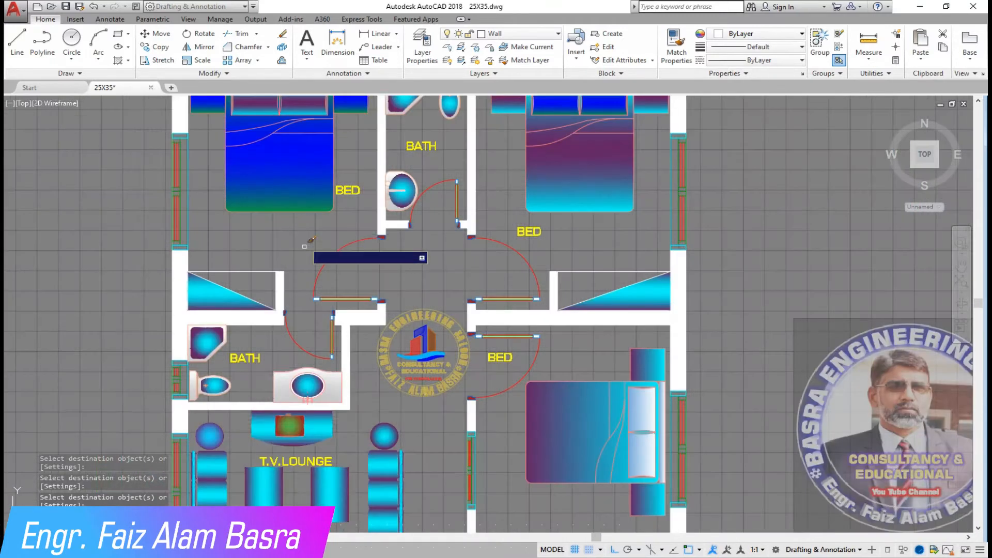
pyautogui.scroll(3, 237, 419)
pyautogui.rightClick(260, 351)
pyautogui.click(275, 358)
pyautogui.click(676, 45)
pyautogui.click(185, 360)
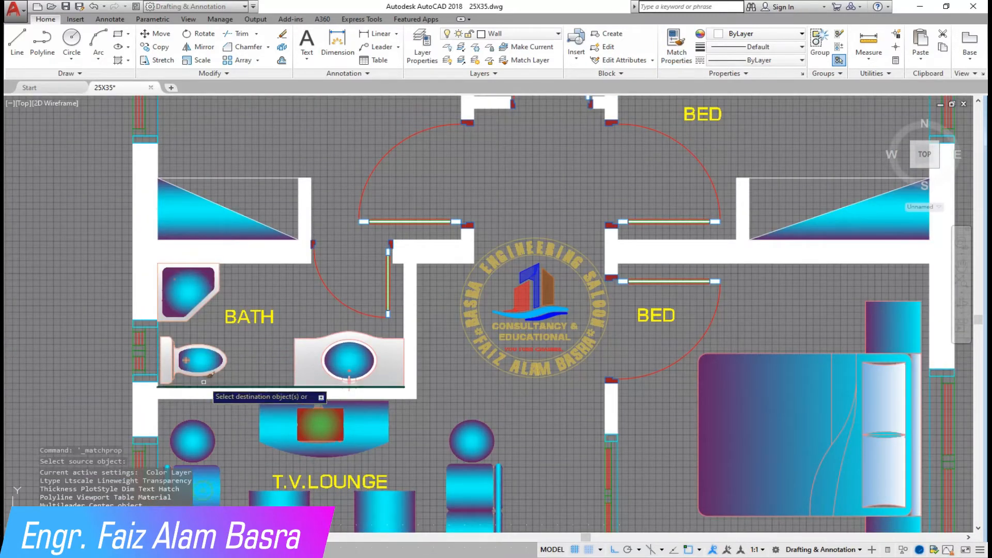
pyautogui.click(357, 364)
pyautogui.click(192, 306)
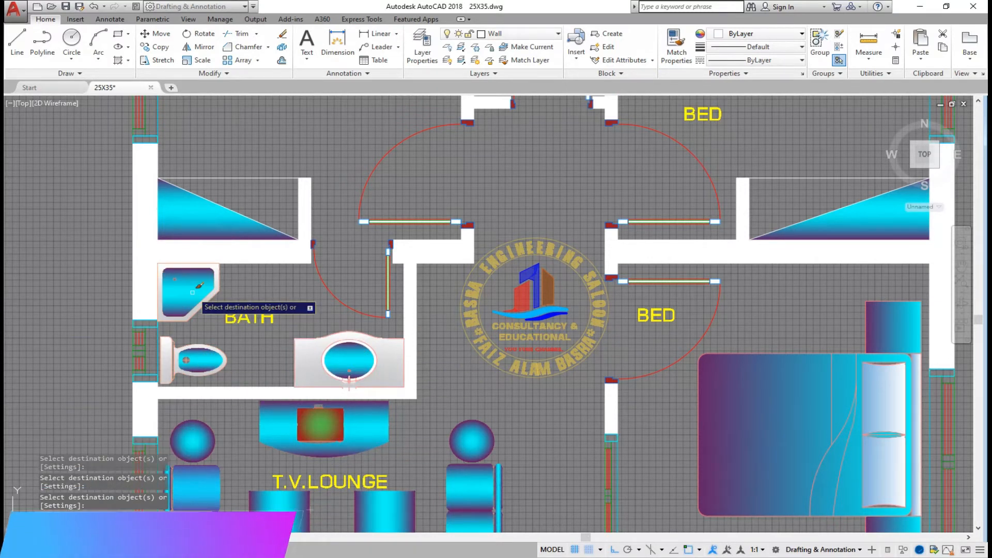
# Step: Match the same linear gradient onto the upper bath's toilet, washbasin bowl and shower tray, and finish matching properties
pyautogui.scroll(-4, 197, 442)
pyautogui.scroll(4, 361, 222)
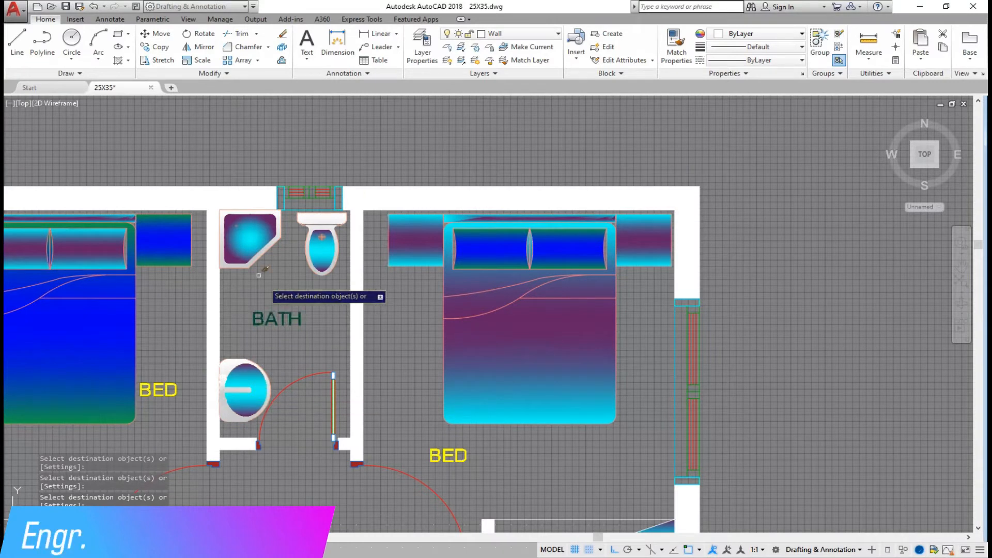
pyautogui.scroll(-5, 289, 383)
pyautogui.scroll(2, 293, 353)
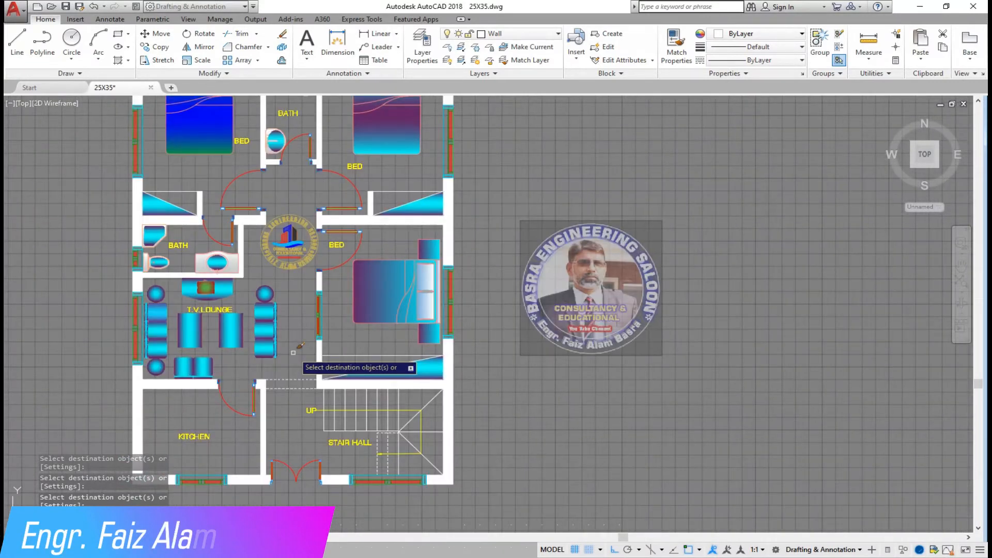
pyautogui.press('Escape')
# Step: Save the drawing and look over the floor plan from the bedrooms and baths down to the T.V. lounge and kitchen
pyautogui.scroll(2, 90, 273)
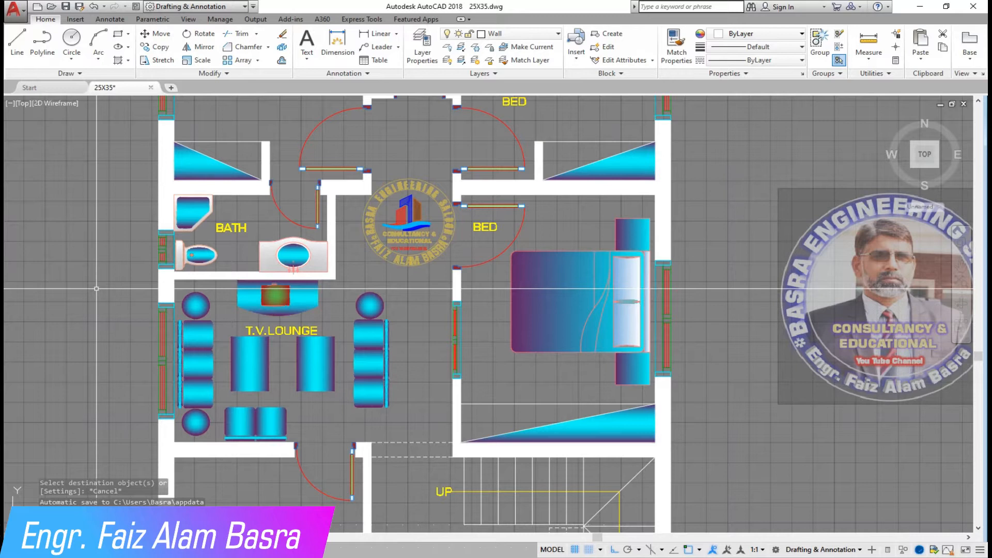
pyautogui.scroll(-2, 300, 295)
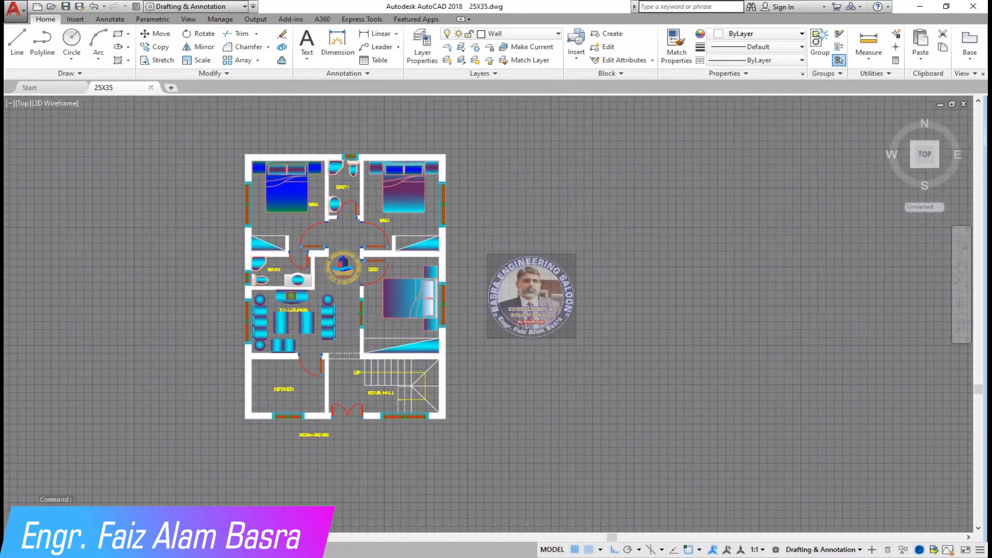
pyautogui.scroll(4, 295, 321)
pyautogui.scroll(-2, 313, 324)
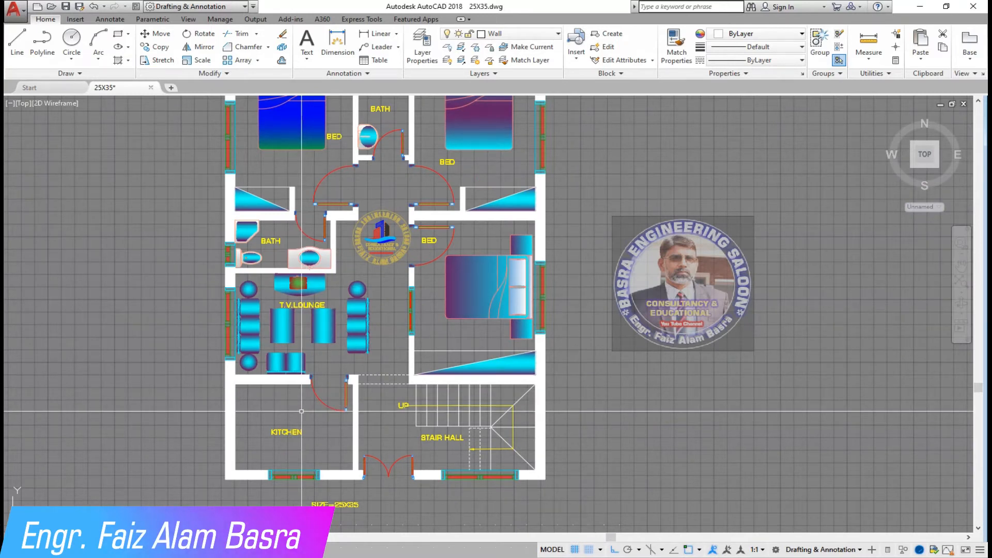
pyautogui.scroll(-2, 301, 411)
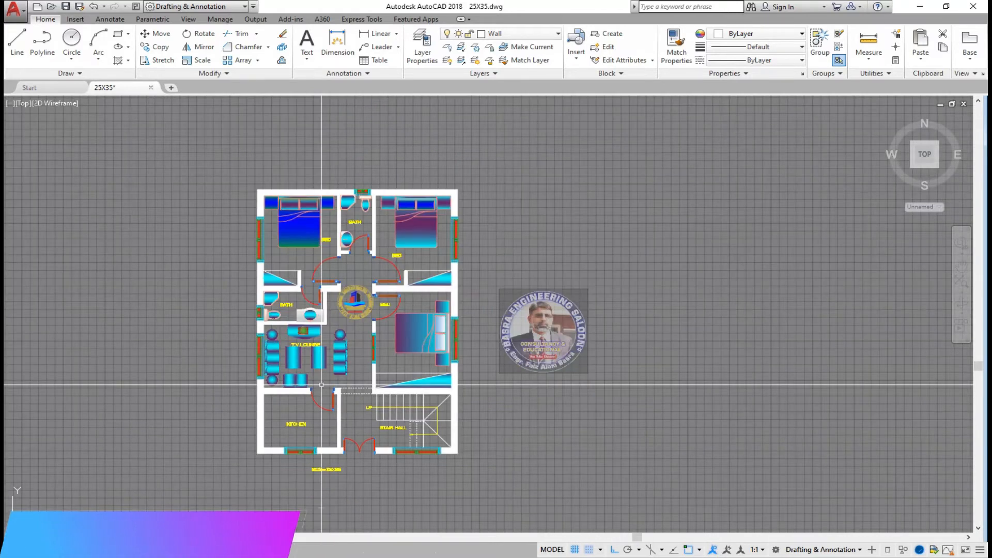
pyautogui.scroll(2, 315, 274)
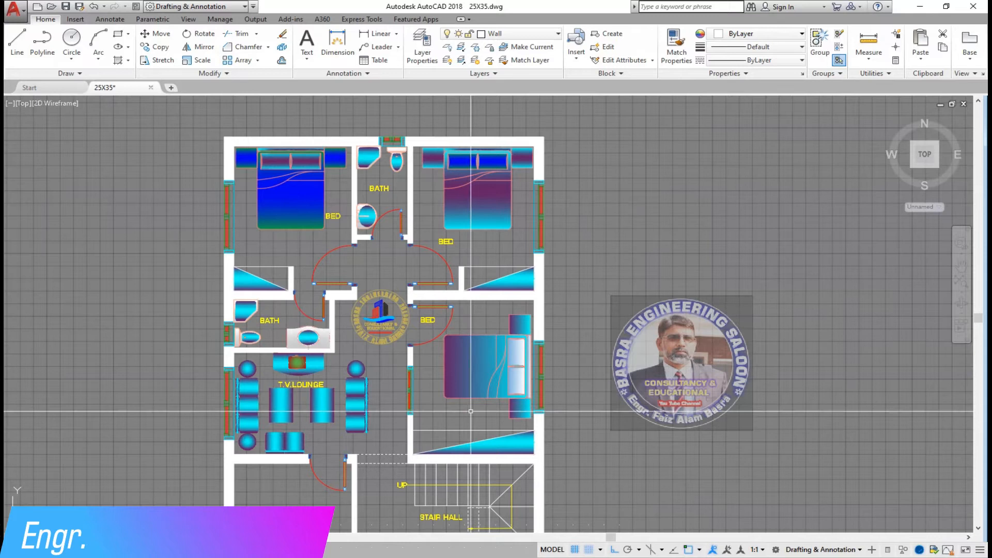
pyautogui.scroll(-2, 313, 212)
pyautogui.scroll(2, 318, 413)
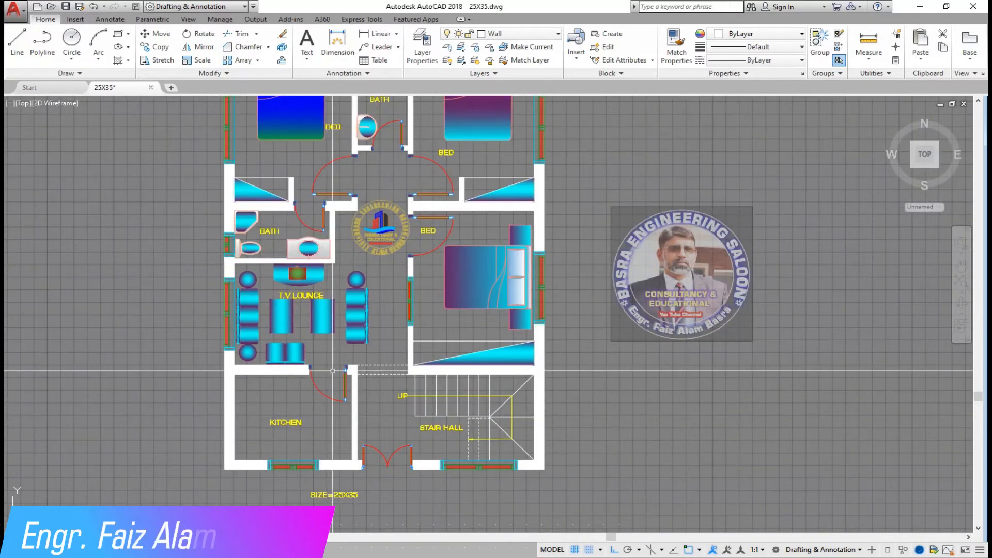
pyautogui.scroll(2, 356, 335)
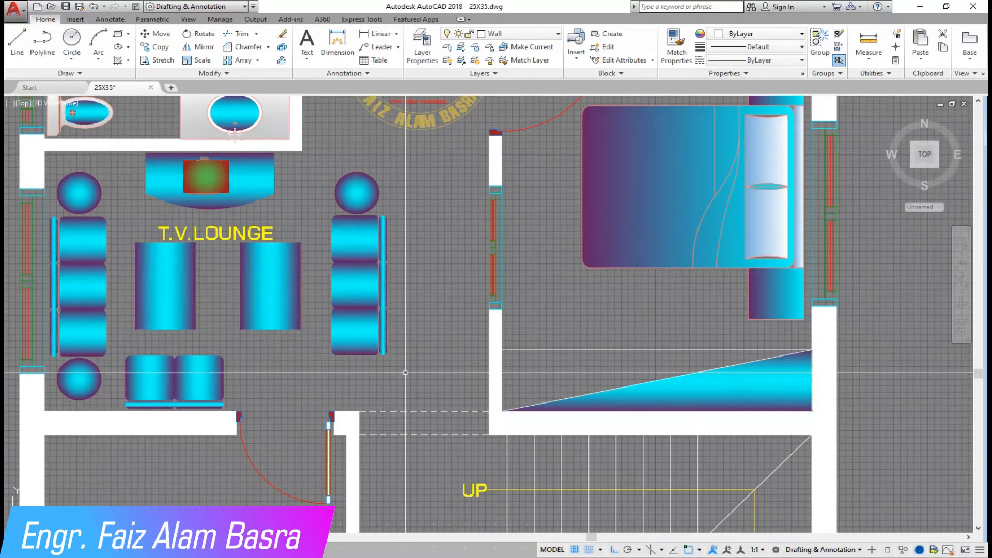
pyautogui.scroll(-3, 405, 372)
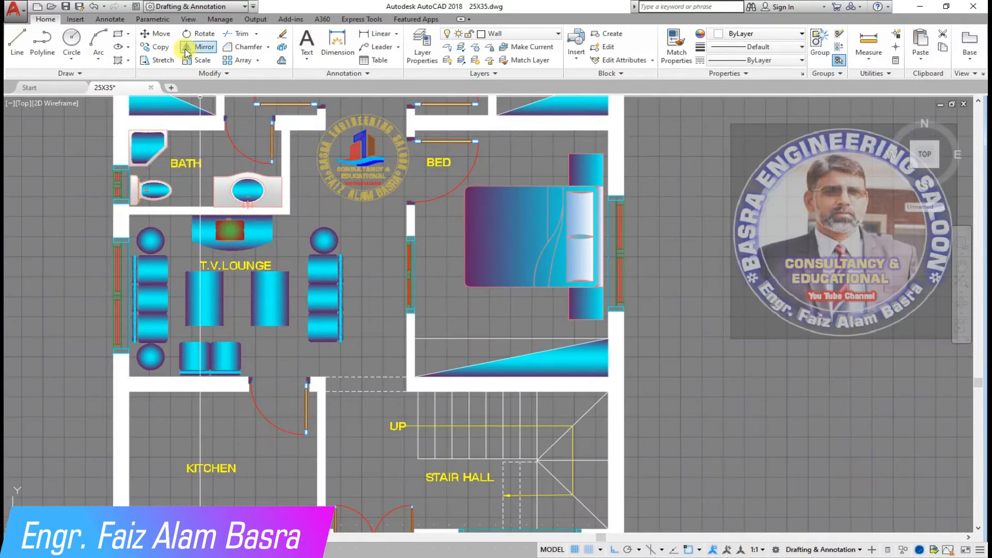
# Step: Copy the L-shaped kitchen counter from the furniture library to the free space outside the kitchen's left wall, using its corner as base point
pyautogui.click(162, 47)
pyautogui.scroll(-5, 310, 238)
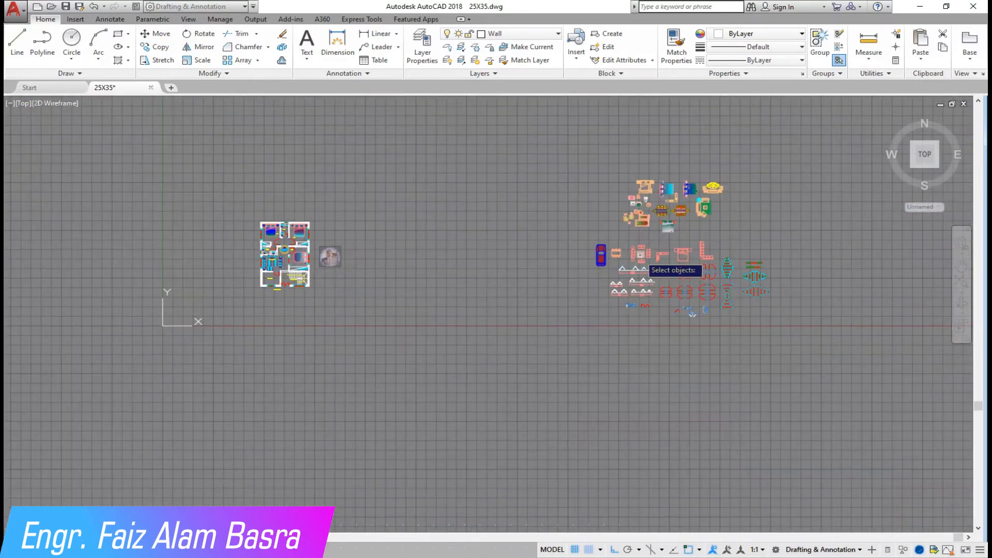
pyautogui.scroll(4, 739, 268)
pyautogui.click(740, 267)
pyautogui.click(697, 227)
pyautogui.press('Return')
pyautogui.scroll(3, 709, 254)
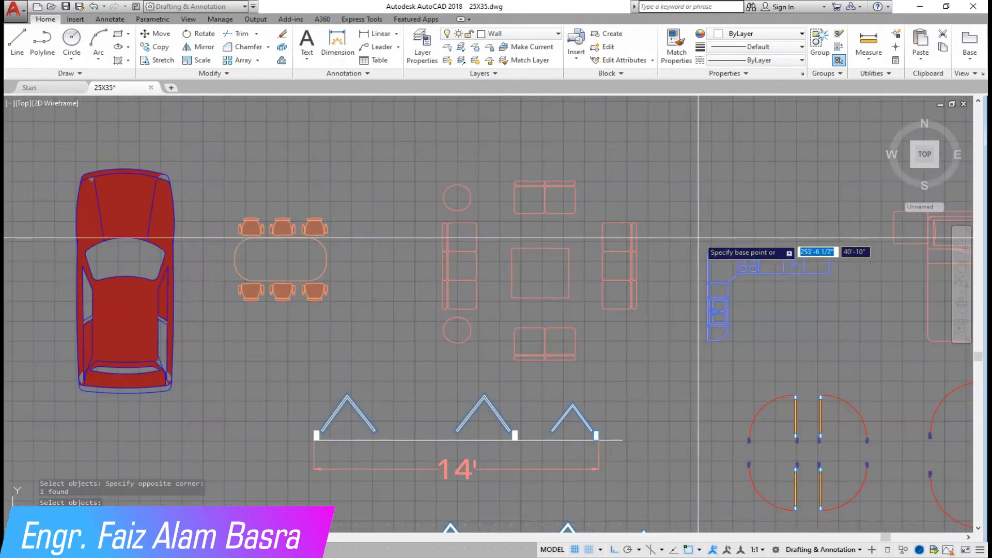
pyautogui.click(709, 254)
pyautogui.scroll(-5, 679, 233)
pyautogui.scroll(6, 320, 281)
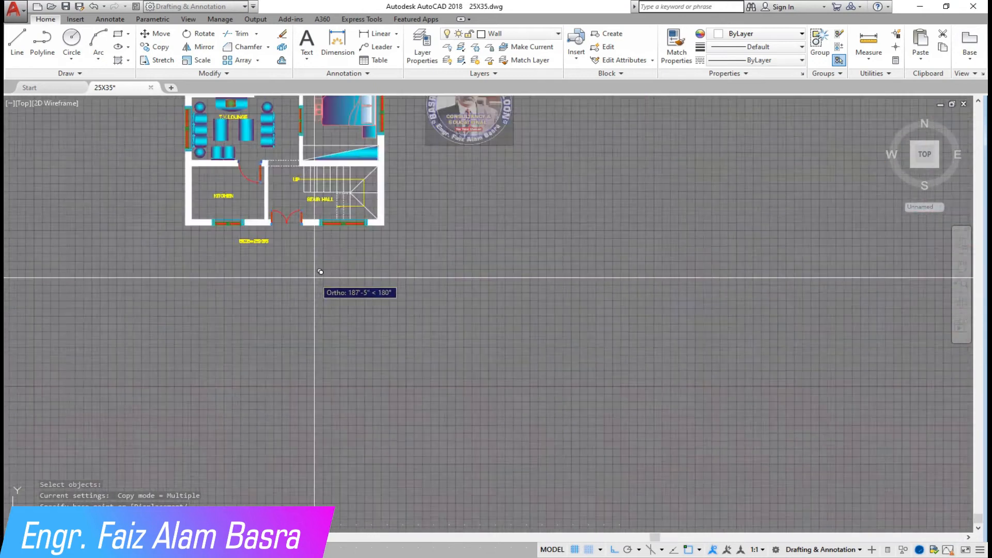
pyautogui.scroll(-4, 471, 263)
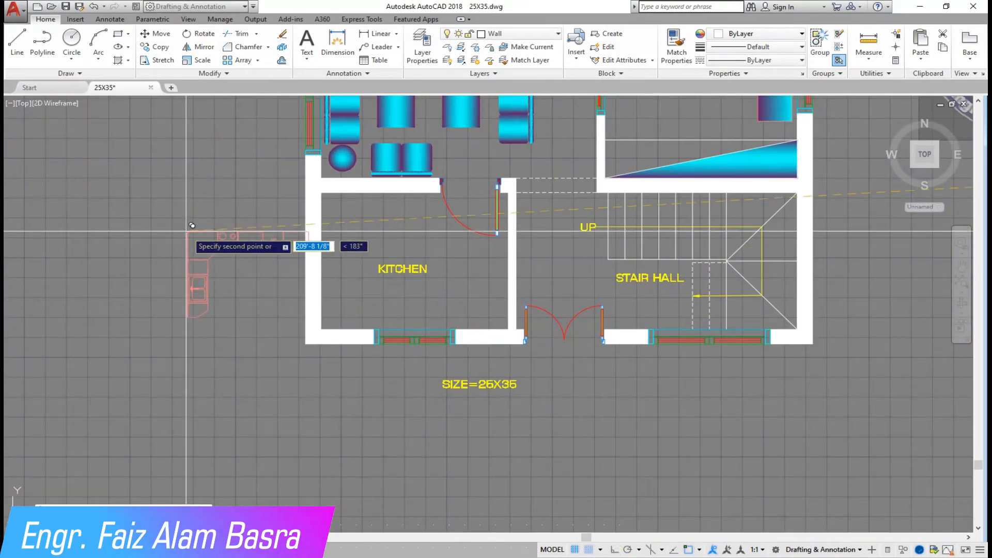
pyautogui.click(100, 221)
pyautogui.press('Return')
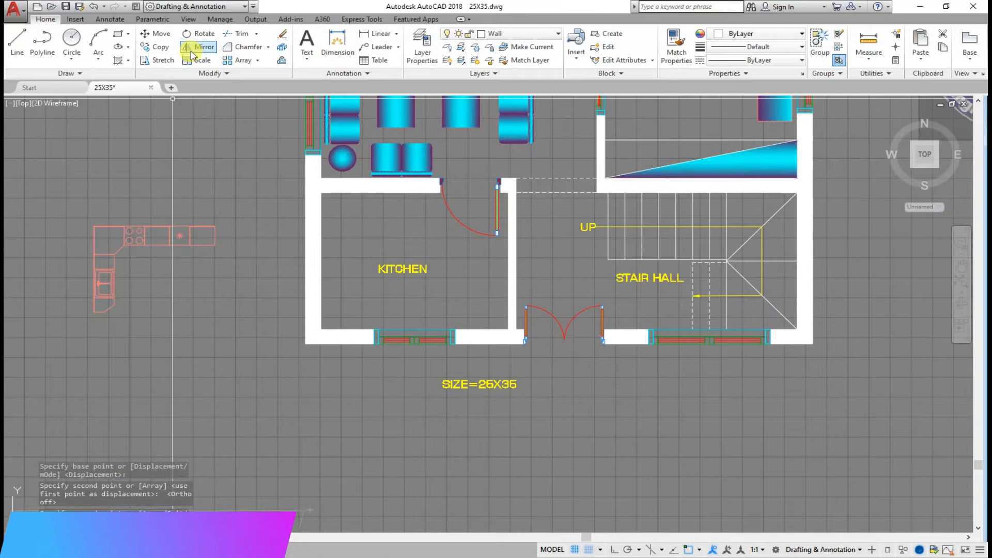
# Step: Rotate the copied counter a quarter turn counterclockwise so its hob run points up and its sink run points right
pyautogui.click(205, 33)
pyautogui.press('Return')
pyautogui.click(93, 226)
# Step: Move the counter by its outer corner into the kitchen's lower-left inner corner, with the sink run along the window wall
pyautogui.click(156, 35)
pyautogui.scroll(4, 106, 228)
pyautogui.scroll(6, 63, 222)
pyautogui.press('Return')
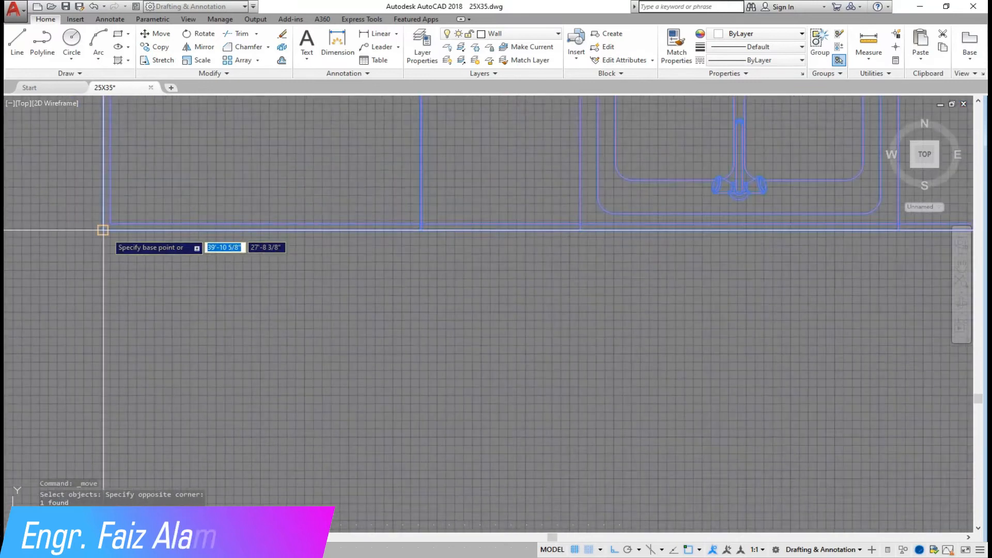
pyautogui.click(103, 227)
pyautogui.scroll(-10, 83, 208)
pyautogui.scroll(6, 377, 303)
pyautogui.scroll(-5, 126, 296)
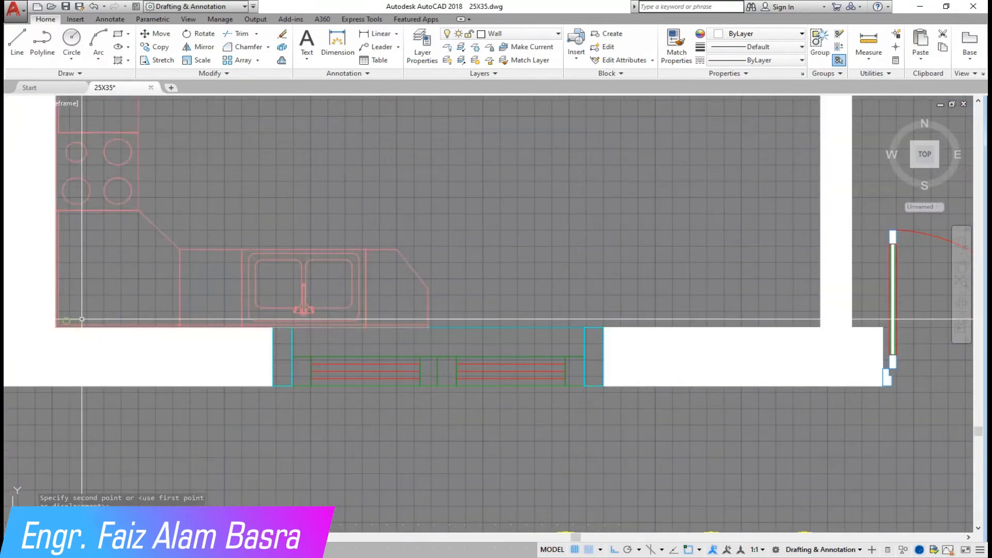
pyautogui.scroll(-2, 255, 332)
pyautogui.scroll(2, 198, 235)
pyautogui.scroll(2, 200, 235)
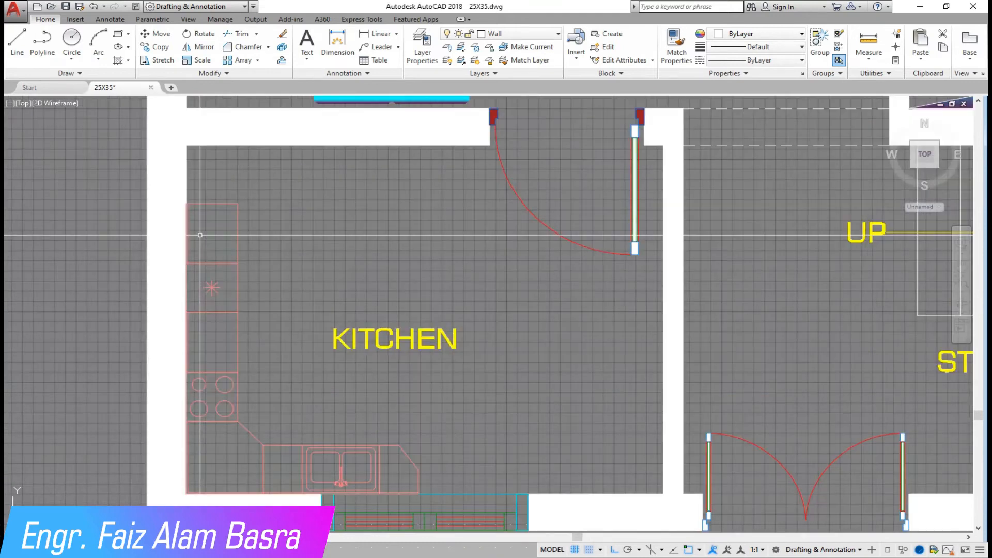
# Step: Measure the counter's vertical run and the kitchen's inner wall-to-wall height, and work out their ratio in Calculator
pyautogui.click(370, 34)
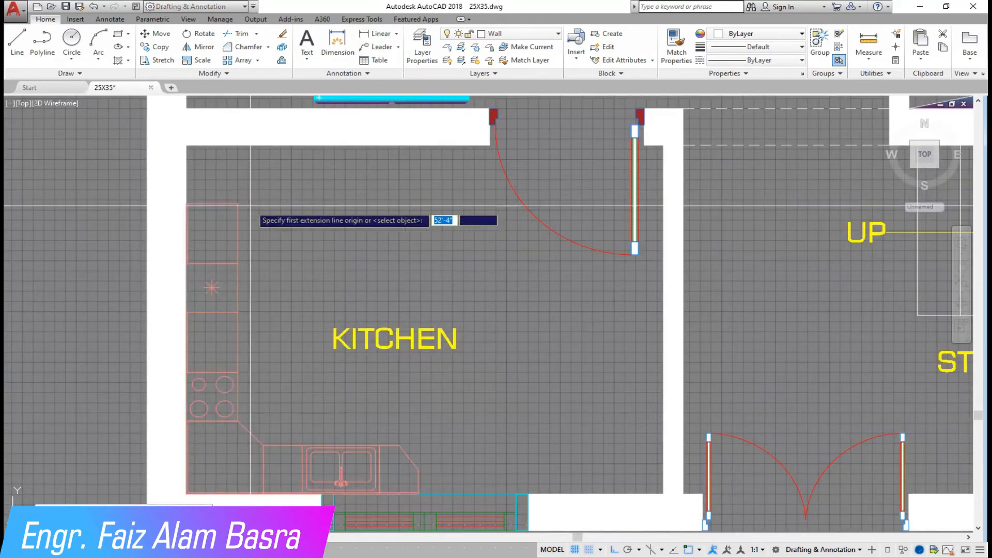
pyautogui.click(236, 495)
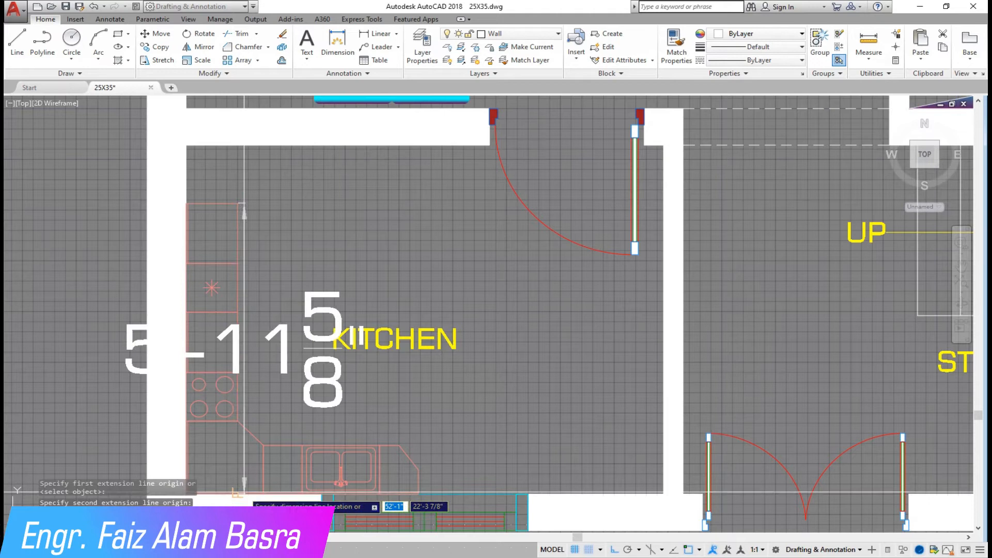
pyautogui.click(383, 34)
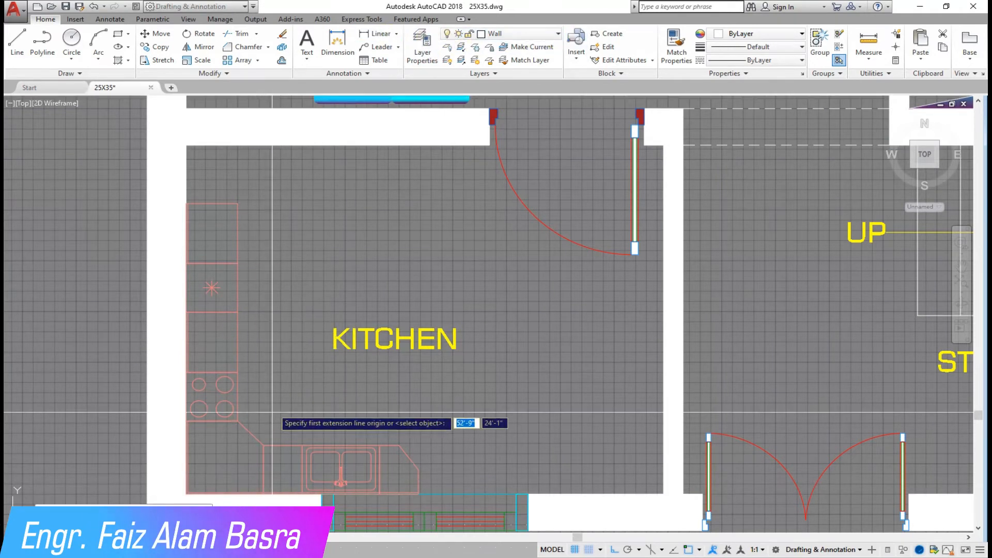
pyautogui.click(264, 494)
pyautogui.click(264, 146)
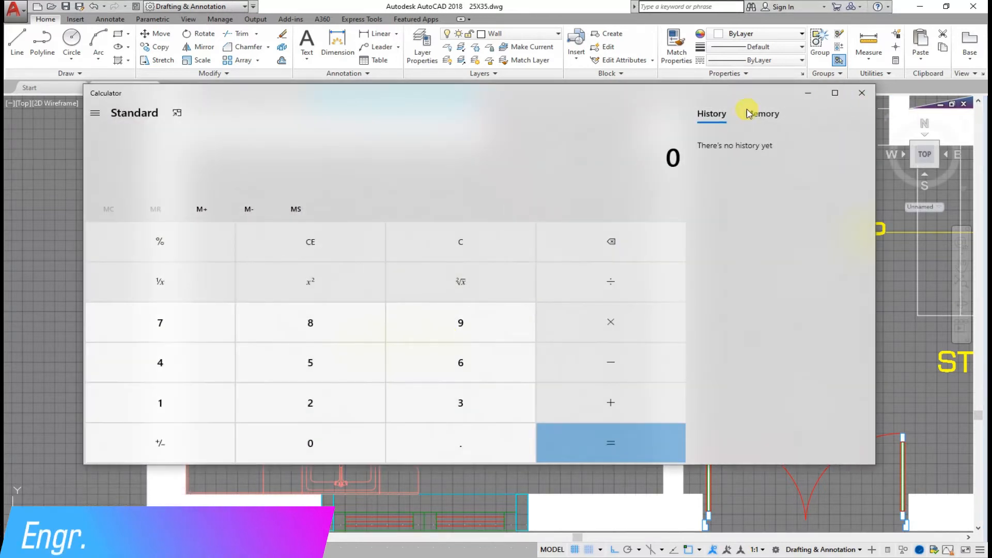
pyautogui.click(177, 112)
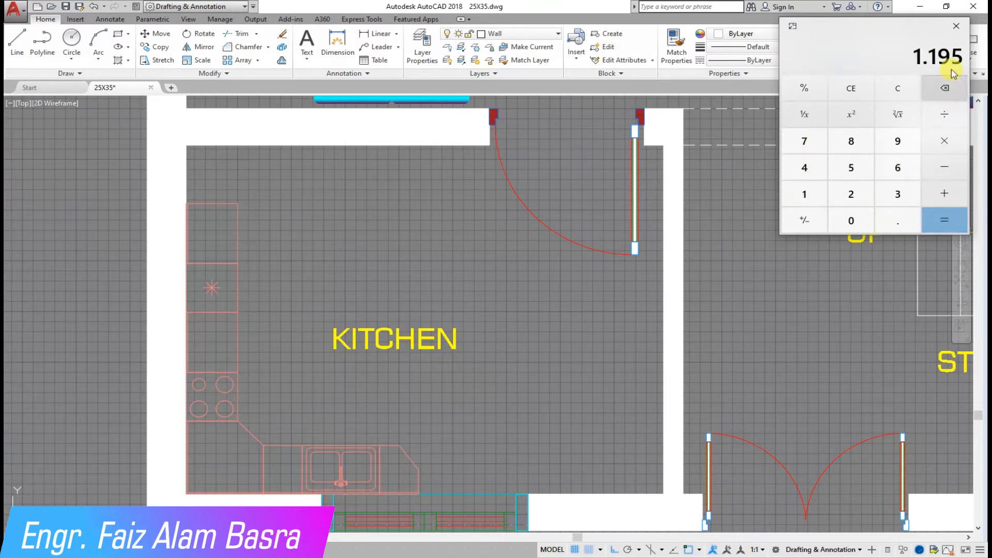
pyautogui.click(955, 29)
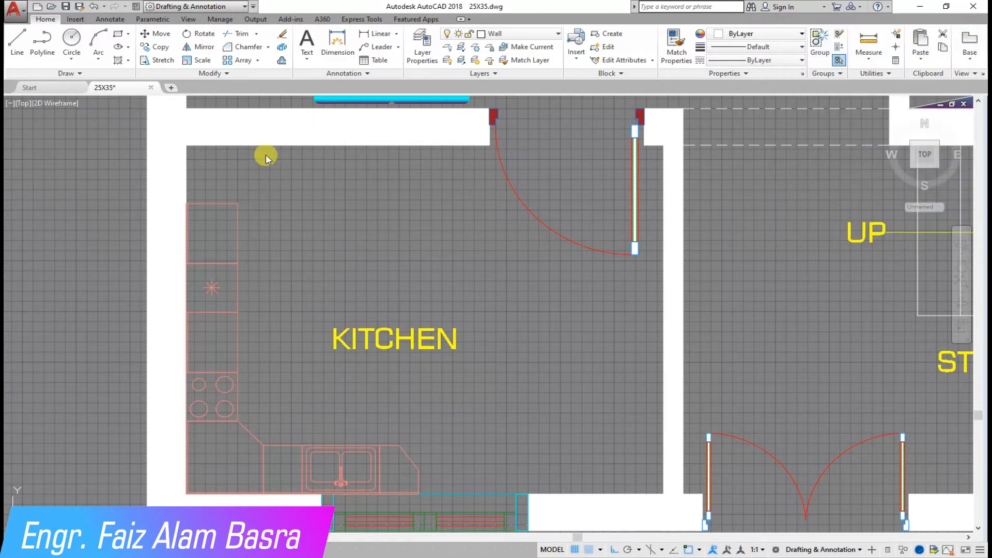
# Step: Scale the kitchen counter by a factor of 1.19 about its lower-left corner
pyautogui.click(200, 61)
pyautogui.click(276, 209)
pyautogui.click(224, 182)
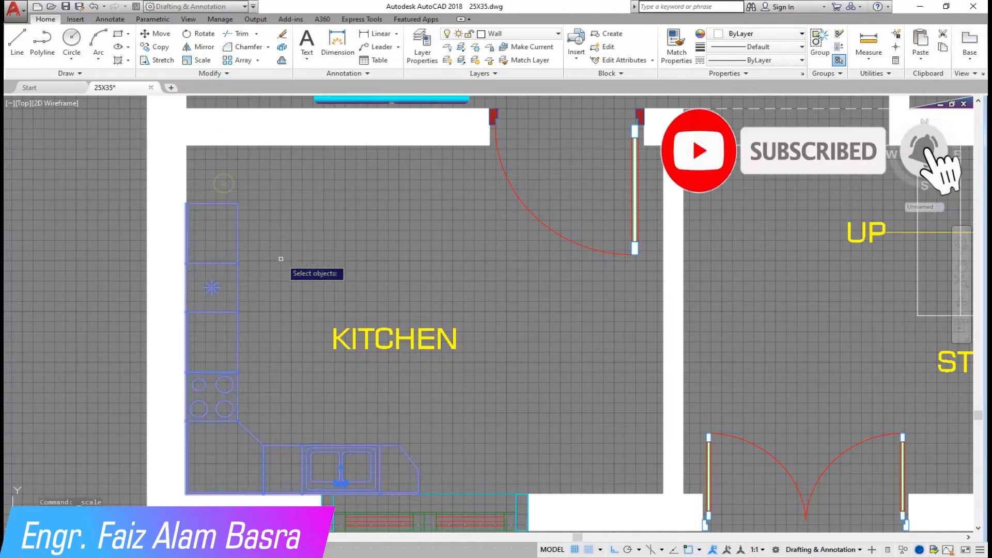
pyautogui.scroll(-3, 281, 253)
pyautogui.press('Return')
pyautogui.scroll(6, 287, 309)
pyautogui.click(269, 401)
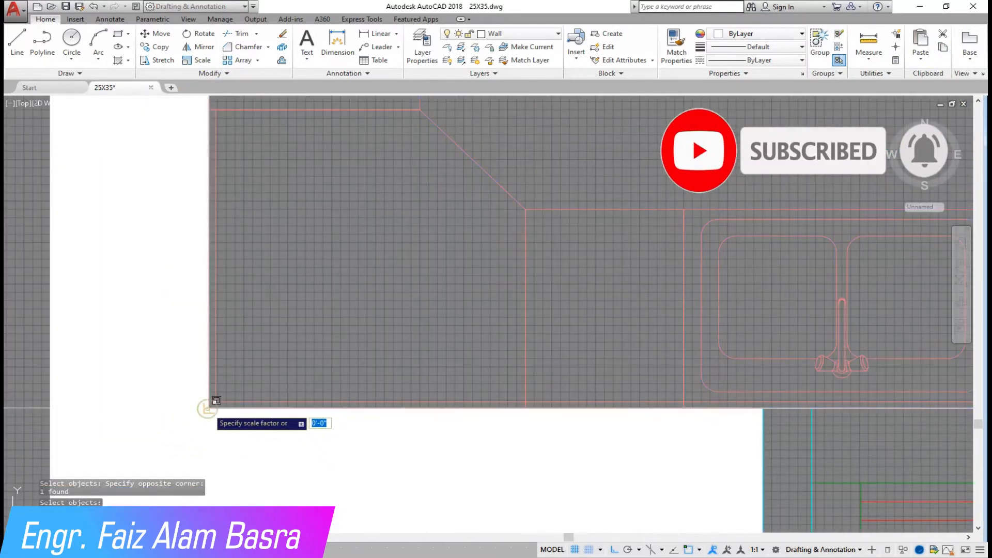
pyautogui.write('1.19')
pyautogui.press('Return')
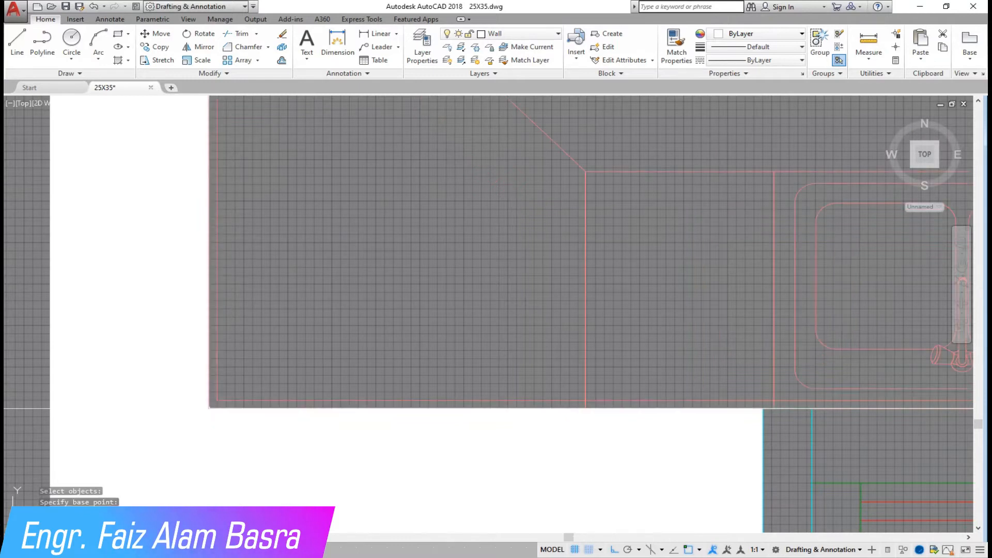
pyautogui.scroll(-5, 252, 246)
pyautogui.scroll(2, 253, 246)
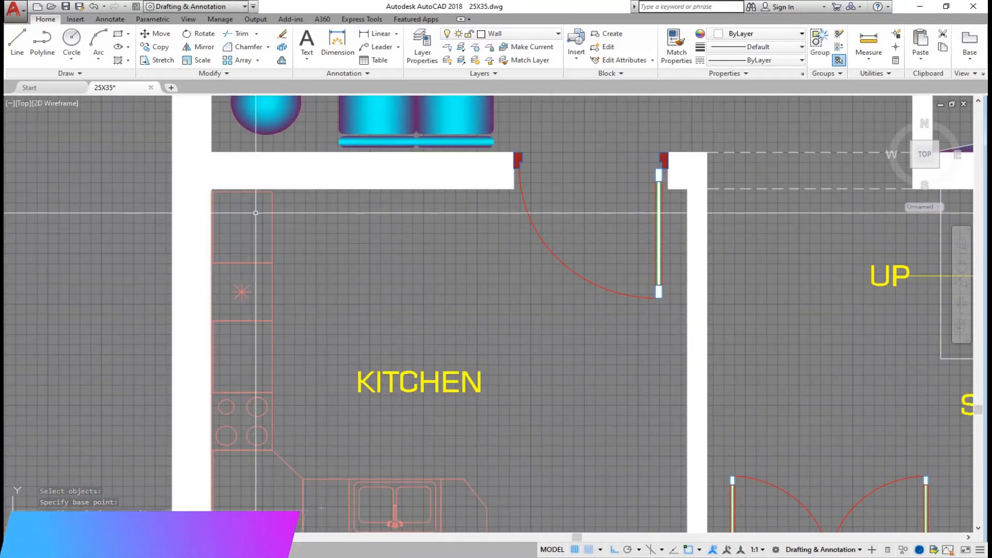
# Step: Fill the kitchen counter's plain worktop sections with purple-and-cyan gradients, leaving the hob, sink and star-marked section unfilled
pyautogui.scroll(-4, 248, 264)
pyautogui.scroll(3, 245, 283)
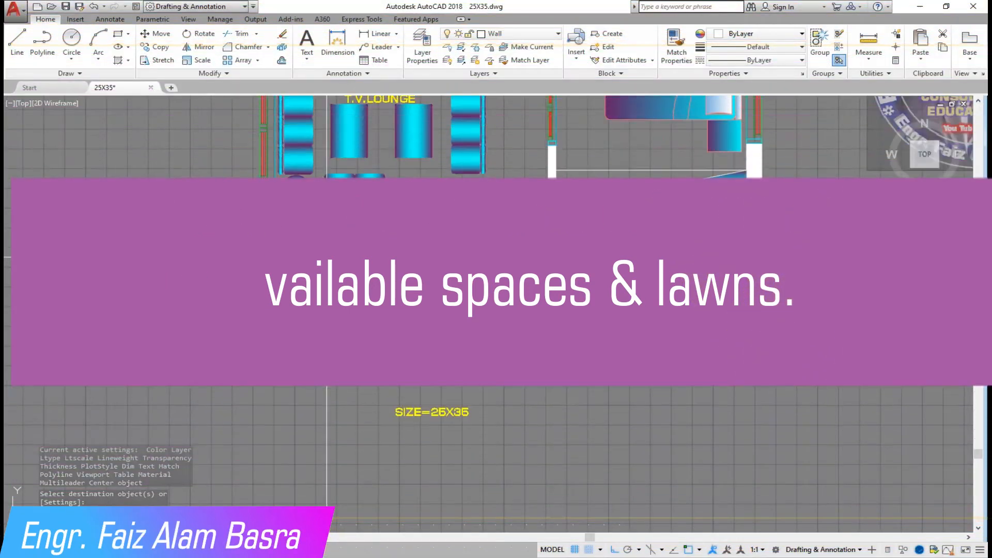
pyautogui.scroll(4, 331, 267)
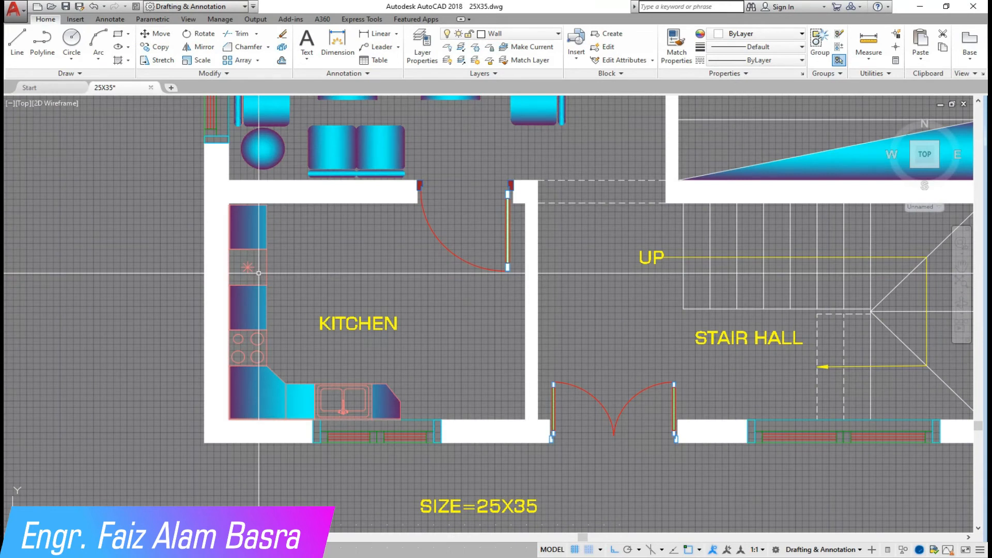
# Step: Copy the six-seat dining table set from the furniture blocks to the empty area west of the house plan
pyautogui.scroll(-4, 258, 273)
pyautogui.scroll(6, 329, 297)
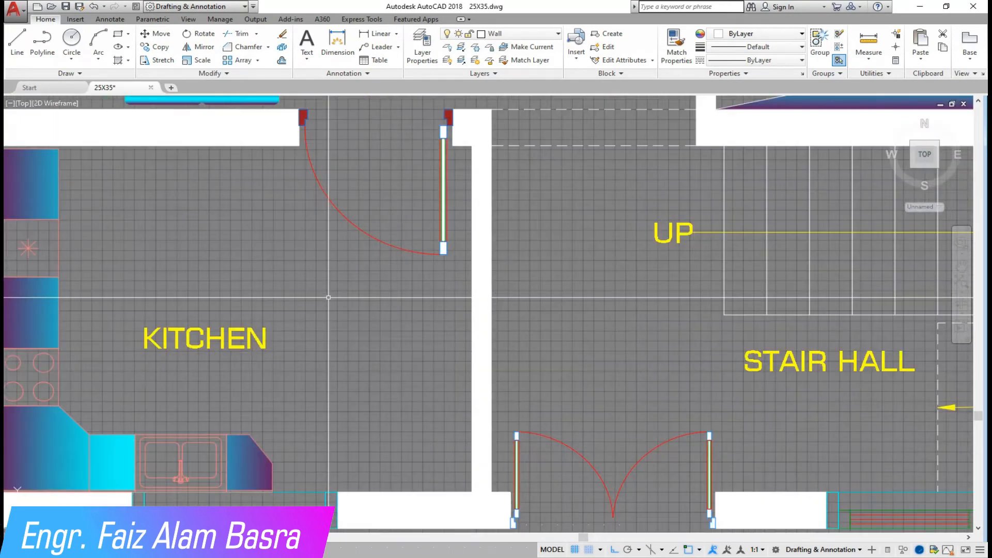
pyautogui.scroll(-4, 329, 298)
pyautogui.click(161, 47)
pyautogui.scroll(-8, 174, 316)
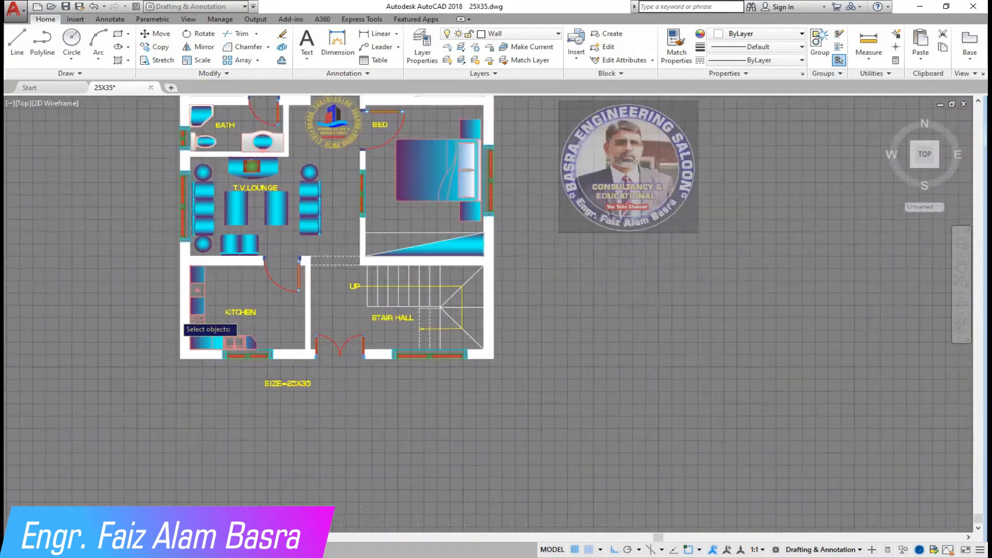
pyautogui.scroll(6, 811, 280)
pyautogui.click(563, 302)
pyautogui.click(470, 196)
pyautogui.press('Return')
pyautogui.click(507, 263)
pyautogui.scroll(-6, 702, 232)
pyautogui.scroll(6, 94, 284)
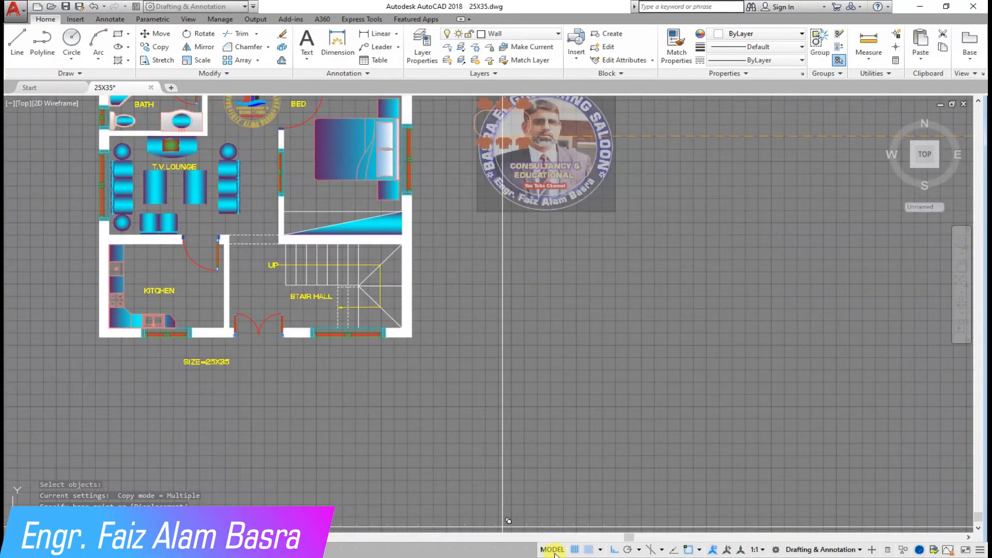
pyautogui.scroll(6, 396, 310)
pyautogui.scroll(-2, 617, 291)
pyautogui.scroll(2, 594, 347)
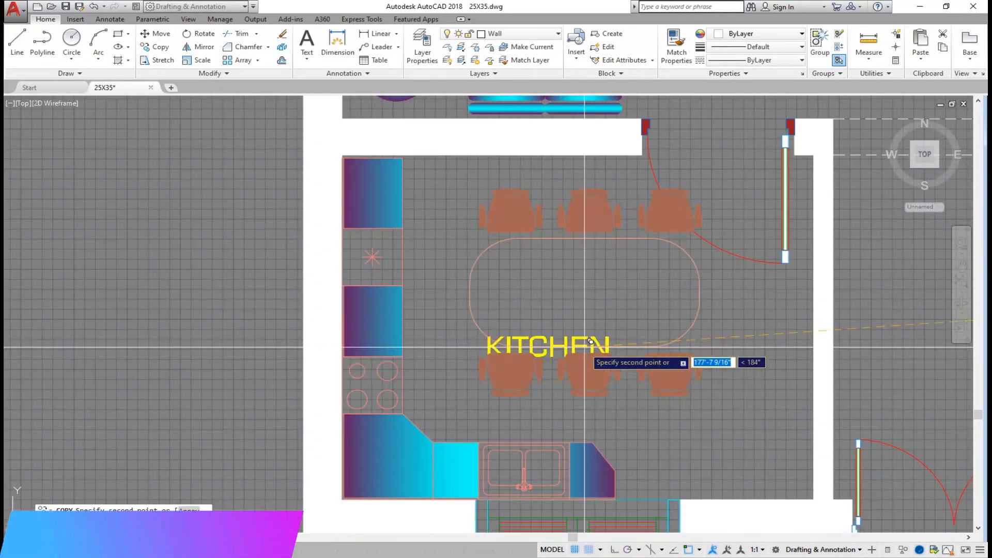
pyautogui.scroll(-5, 675, 394)
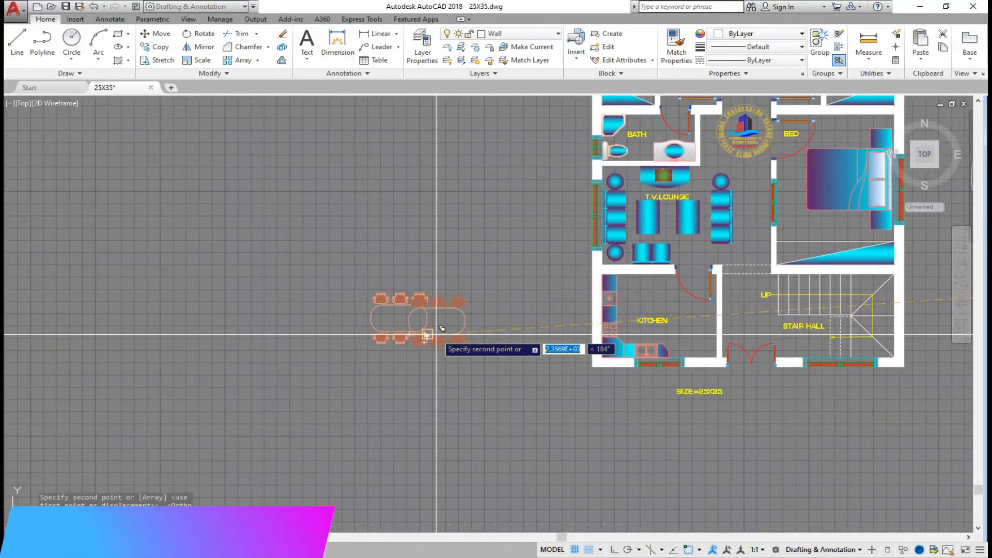
pyautogui.click(399, 330)
# Step: Rotate the copied dining set a quarter turn with Ortho on, so that the table runs vertically
pyautogui.click(433, 373)
pyautogui.click(268, 211)
pyautogui.press('Return')
pyautogui.click(427, 318)
pyautogui.click(612, 551)
pyautogui.click(431, 435)
# Step: Copy the rotated dining set into the kitchen, with its outer chairs beside the wall shared with the stair hall
pyautogui.scroll(5, 437, 289)
pyautogui.scroll(-5, 197, 263)
pyautogui.scroll(5, 577, 275)
pyautogui.scroll(-3, 408, 290)
pyautogui.click(160, 47)
pyautogui.click(248, 332)
pyautogui.click(4, 185)
pyautogui.press('Return')
pyautogui.click(51, 251)
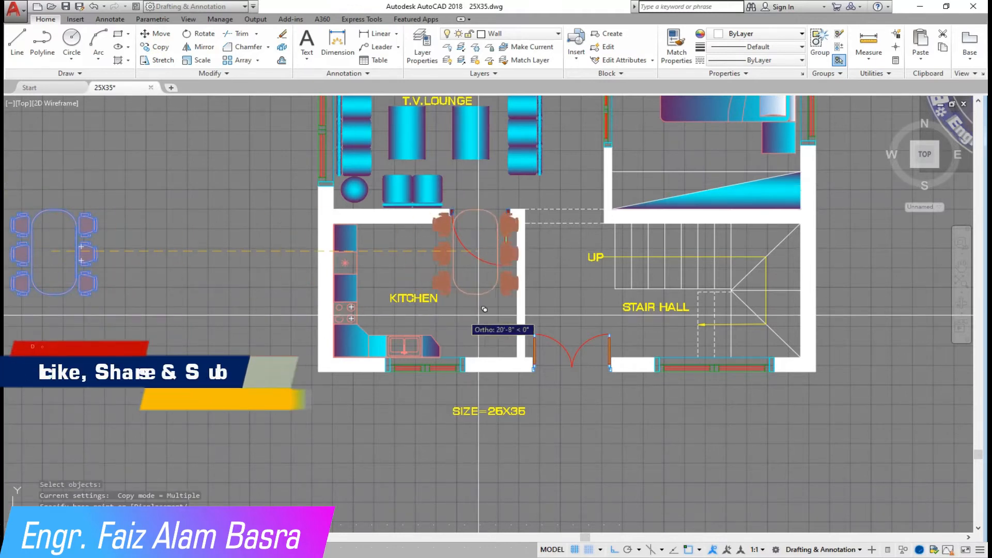
pyautogui.click(613, 551)
pyautogui.scroll(3, 506, 279)
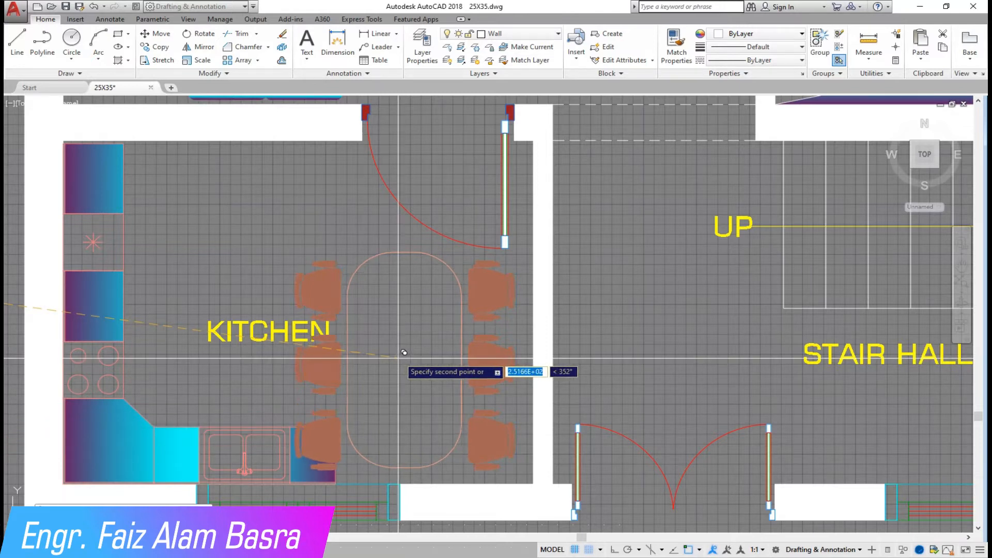
pyautogui.press('Escape')
# Step: Delete the three chairs on the counter side of the kitchen dining table
pyautogui.scroll(-3, 392, 320)
pyautogui.scroll(5, 374, 255)
pyautogui.click(375, 255)
pyautogui.click(323, 243)
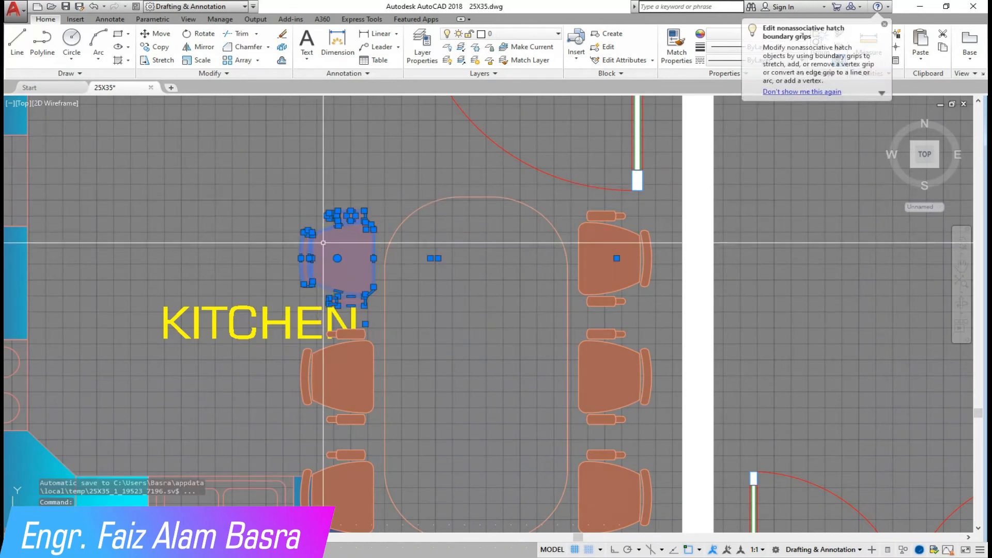
pyautogui.press('Delete')
pyautogui.click(278, 222)
pyautogui.scroll(-4, 326, 225)
pyautogui.scroll(4, 336, 304)
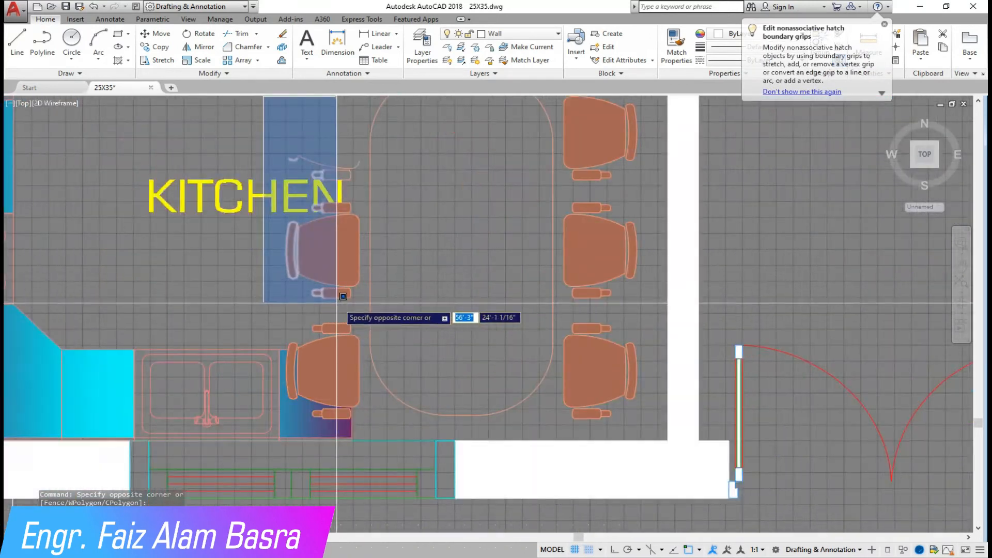
pyautogui.click(400, 300)
pyautogui.press('Delete')
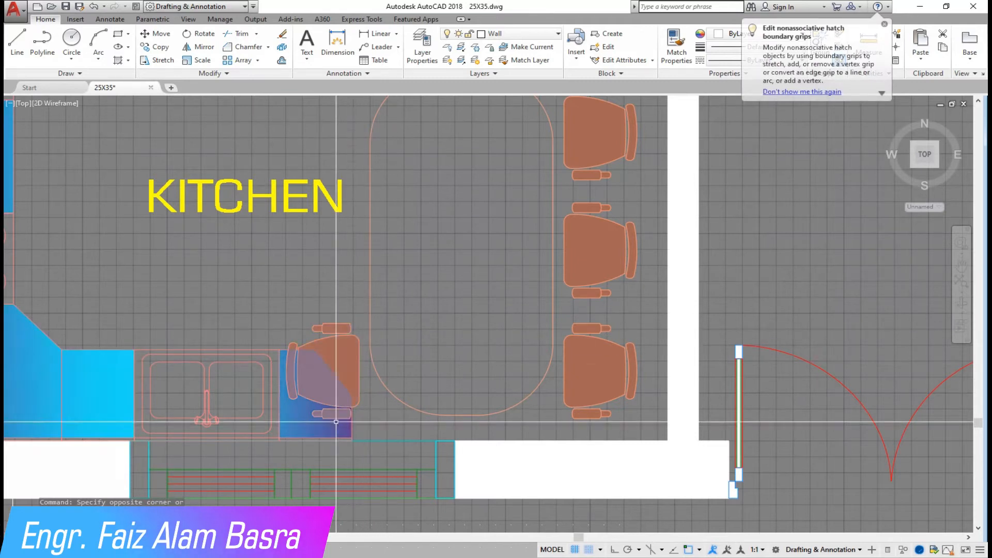
pyautogui.scroll(4, 336, 422)
pyautogui.click(197, 158)
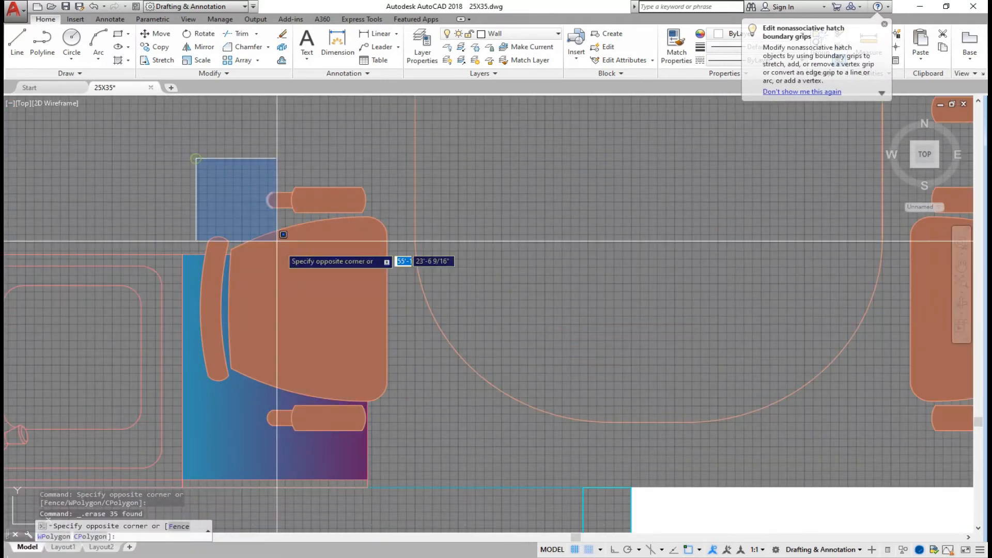
pyautogui.click(407, 430)
pyautogui.press('Delete')
pyautogui.scroll(-4, 421, 316)
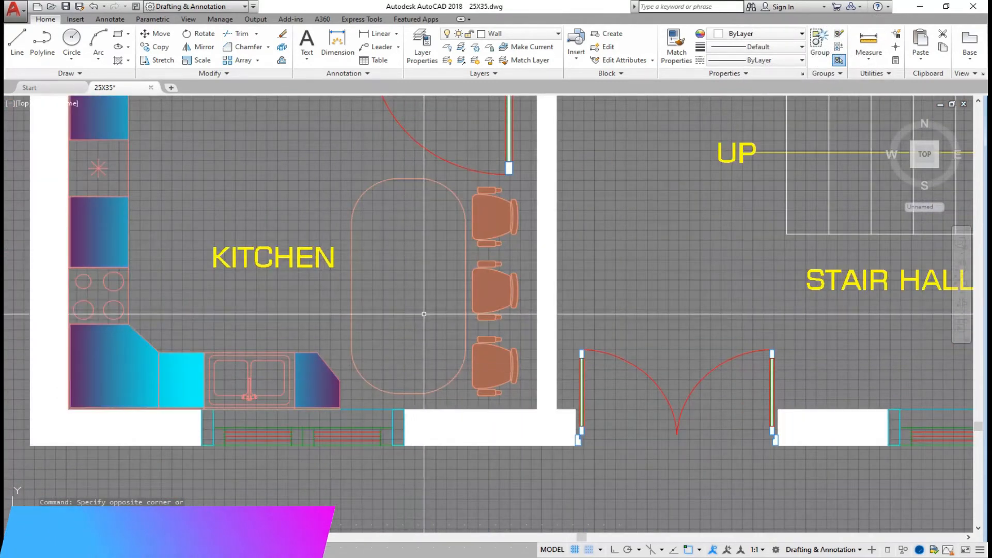
# Step: Scale the kitchen dining table down about the midpoint of its chair-side edge, leaving the chairs unscaled
pyautogui.scroll(2, 424, 314)
pyautogui.scroll(-2, 337, 294)
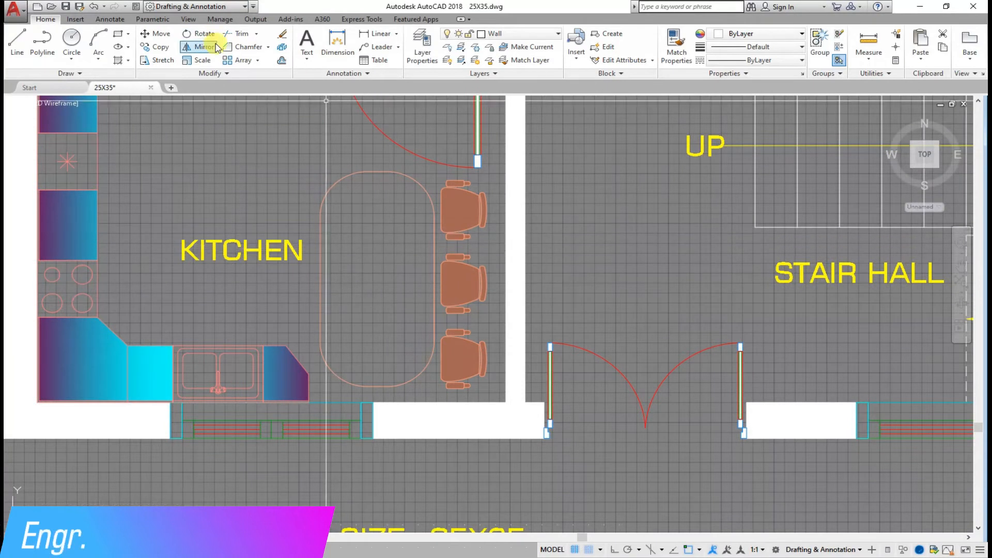
pyautogui.click(433, 394)
pyautogui.click(312, 167)
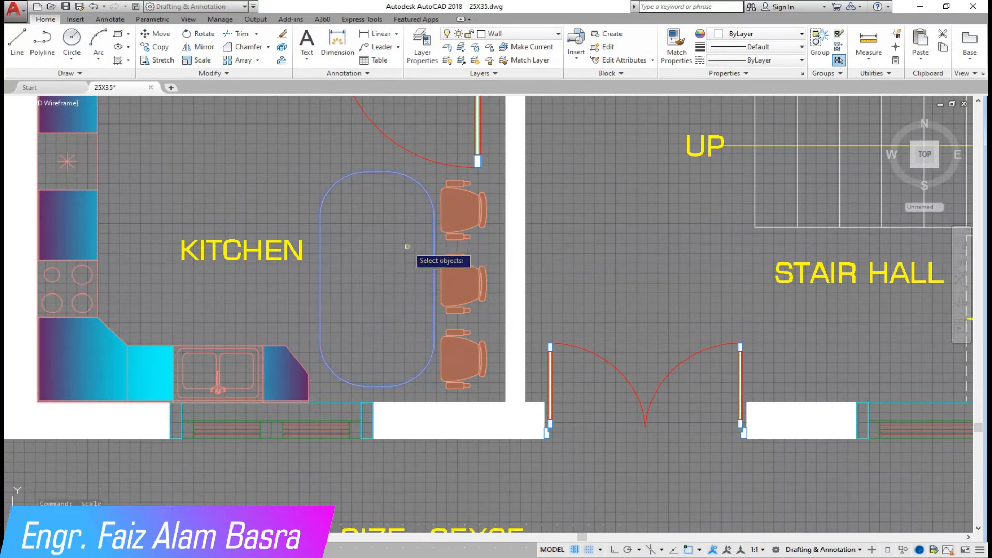
pyautogui.press('Return')
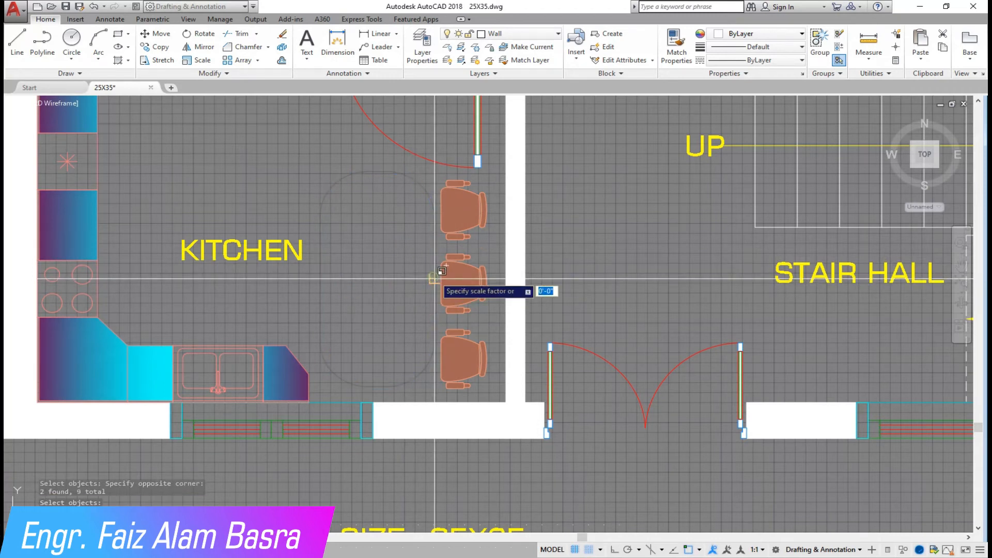
pyautogui.press('Return')
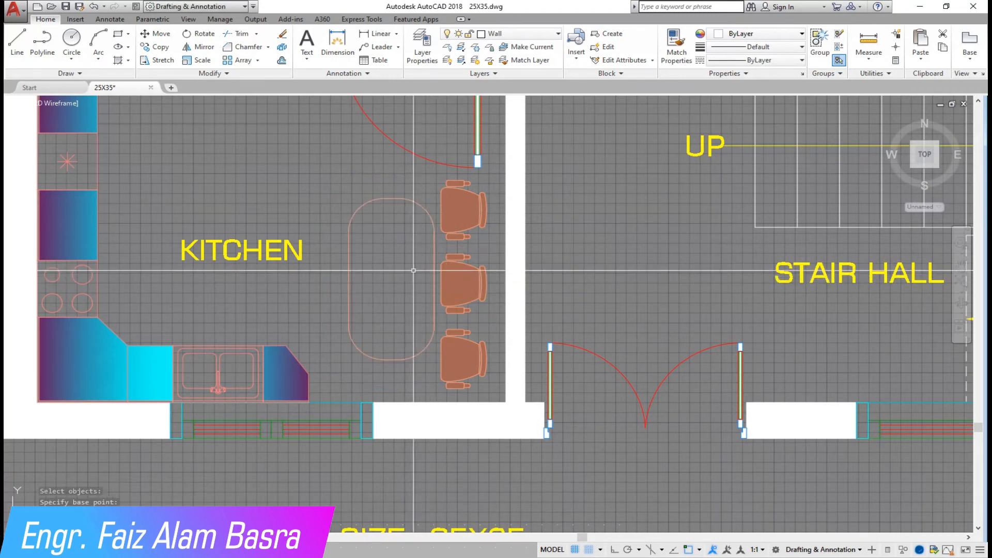
# Step: Move the reduced dining table slightly left to open a gap between it and the chairs
pyautogui.click(155, 34)
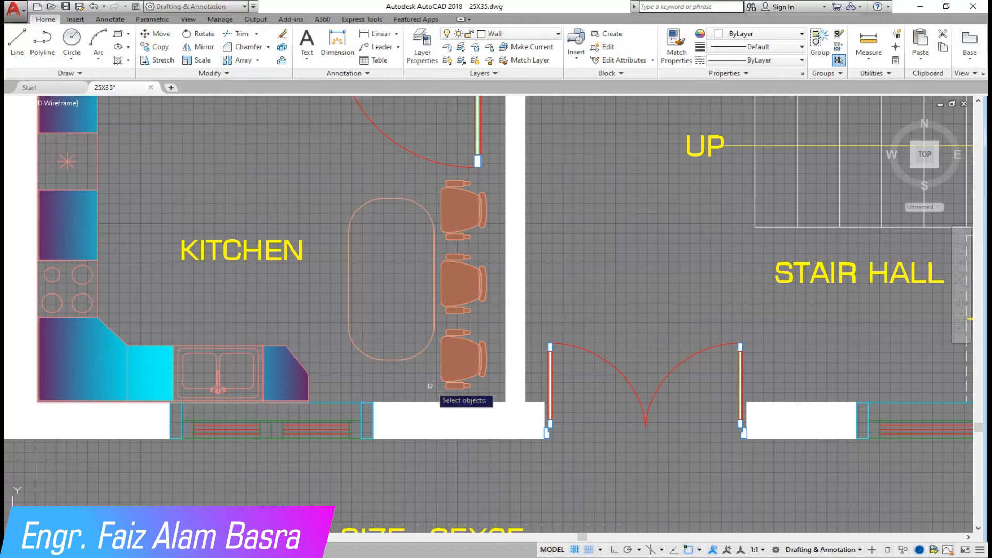
pyautogui.click(434, 363)
pyautogui.click(328, 184)
pyautogui.press('Return')
pyautogui.click(336, 166)
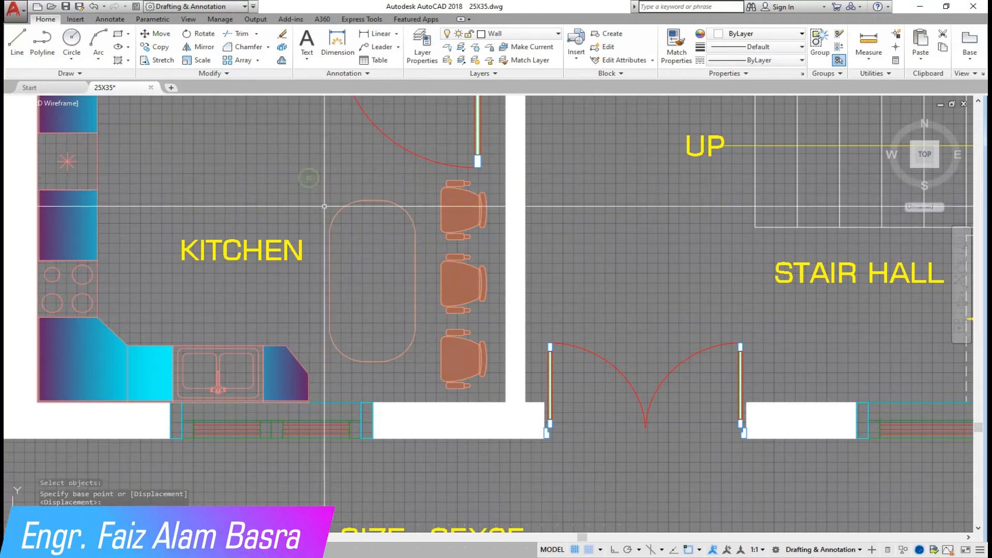
# Step: Move the dining table slightly upward to leave room for a chair at its lower end
pyautogui.scroll(-2, 376, 294)
pyautogui.scroll(2, 375, 294)
pyautogui.scroll(-2, 375, 294)
pyautogui.scroll(2, 367, 199)
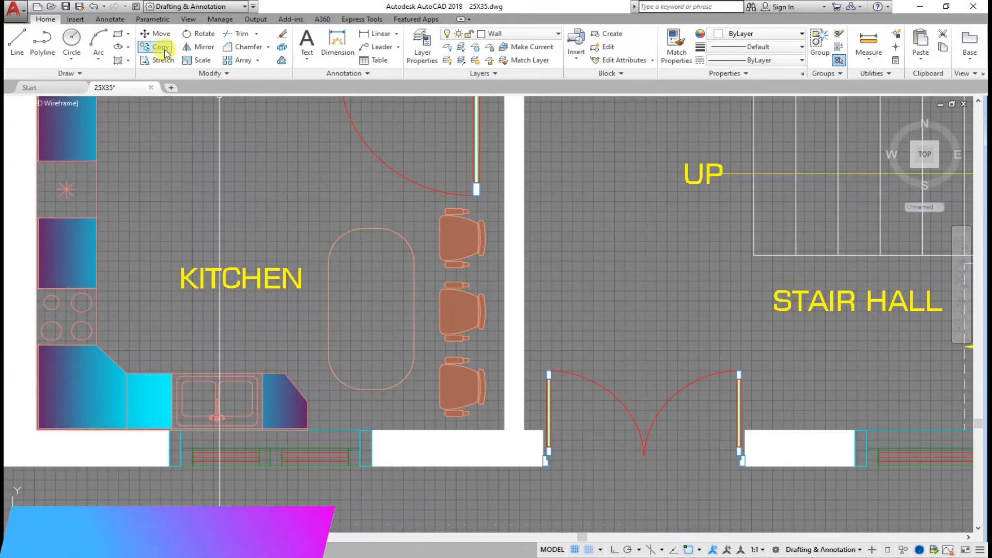
pyautogui.click(421, 394)
pyautogui.click(316, 209)
pyautogui.press('Return')
pyautogui.click(296, 203)
pyautogui.click(306, 177)
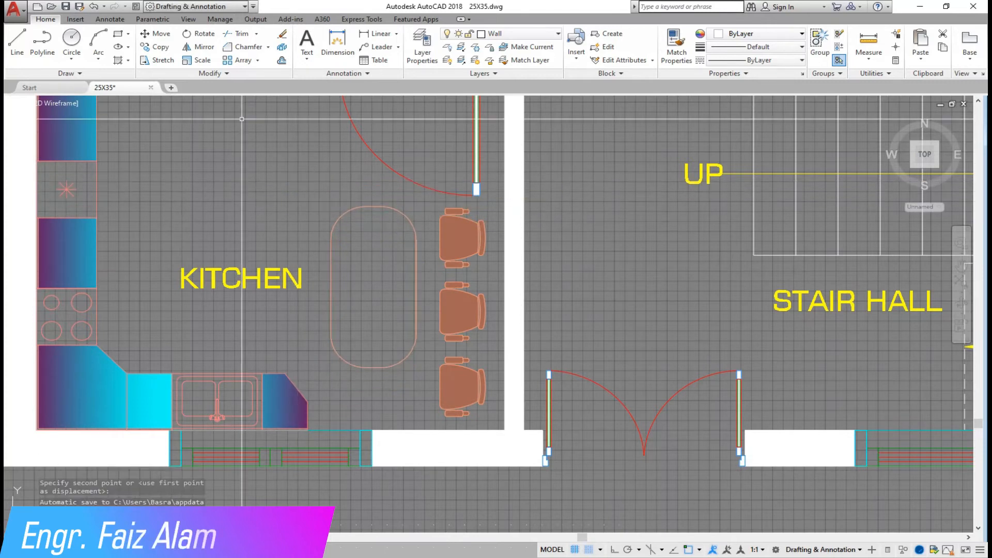
# Step: Copy the lowest dining chair to the open area just below the kitchen's outer wall
pyautogui.click(161, 47)
pyautogui.scroll(5, 455, 403)
pyautogui.click(565, 432)
pyautogui.click(475, 306)
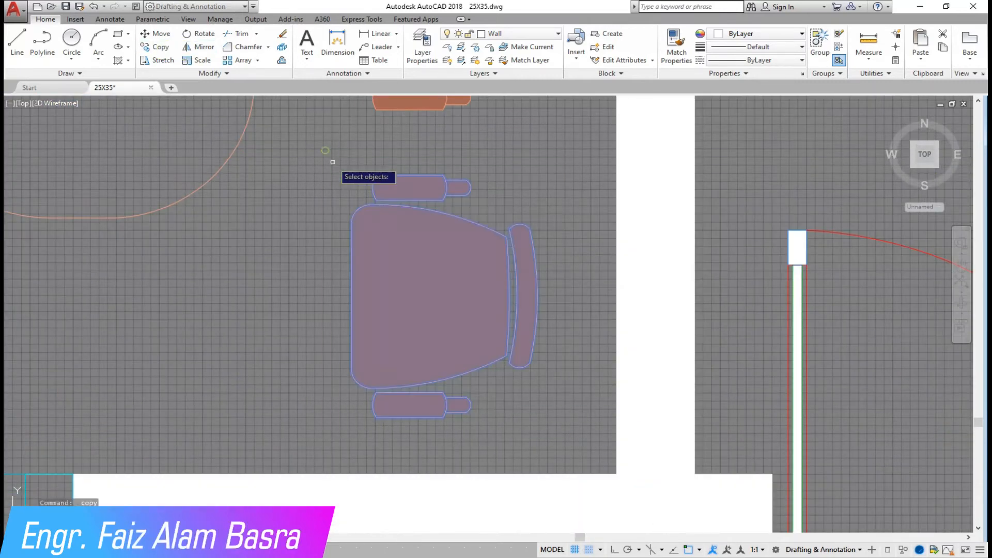
pyautogui.scroll(-3, 359, 243)
pyautogui.click(373, 226)
pyautogui.moveTo(392, 416); pyautogui.dragTo(391, 429, button='middle')
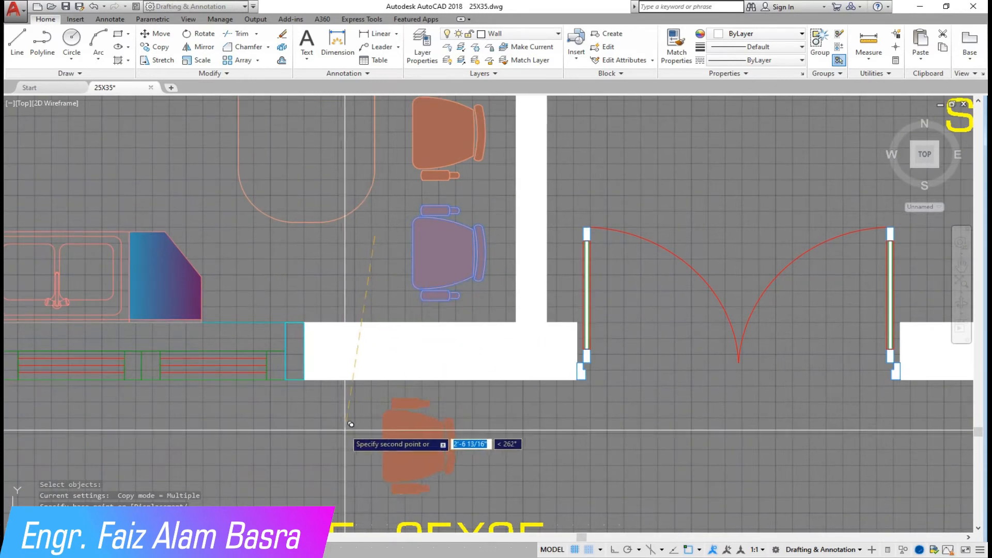
pyautogui.press('Escape')
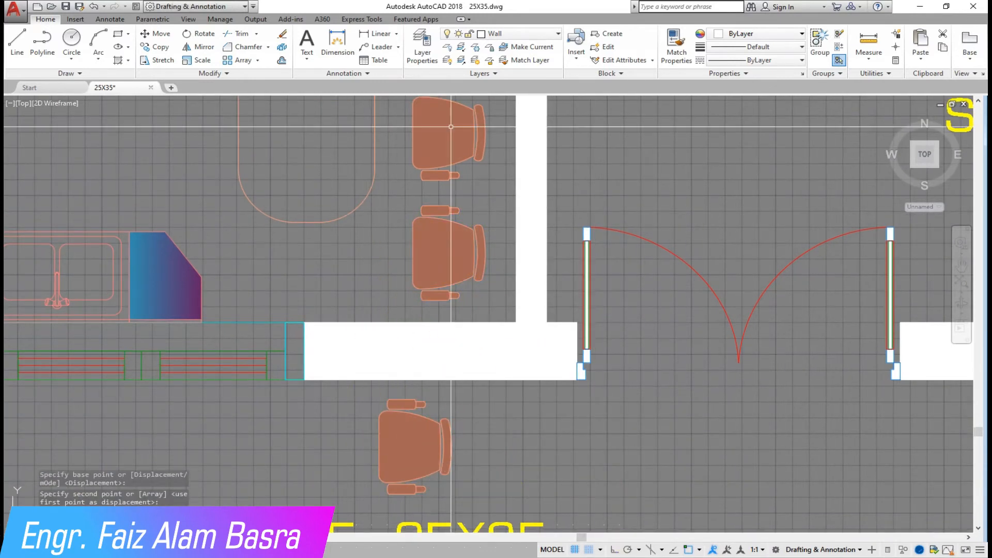
# Step: Rotate the copied chair a quarter turn with Ortho on, so that its seat faces up toward the table
pyautogui.click(199, 33)
pyautogui.click(610, 547)
pyautogui.click(476, 498)
pyautogui.click(355, 401)
pyautogui.press('Return')
pyautogui.click(379, 448)
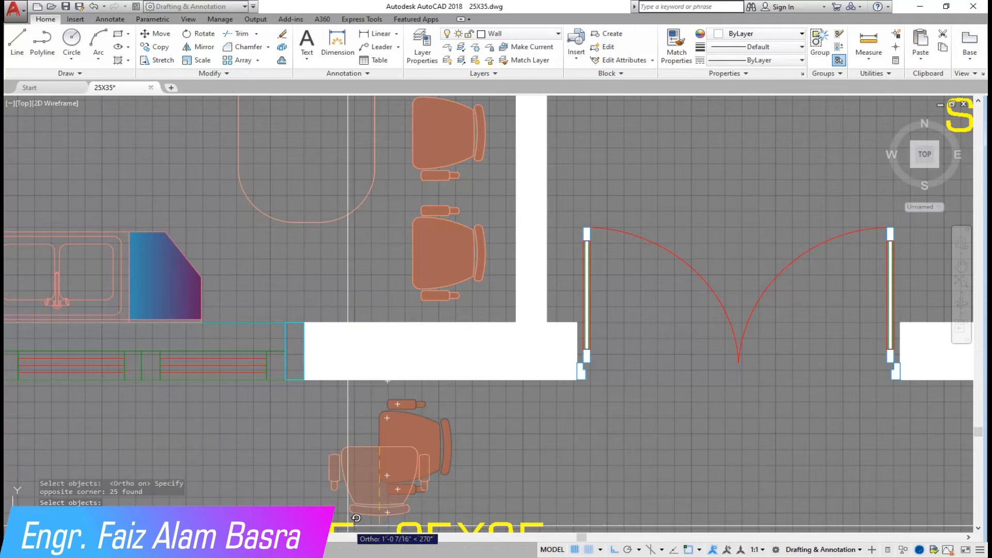
pyautogui.click(376, 518)
# Step: Move the rotated chair by its front edge midpoint to just below the dining table's lower end
pyautogui.click(160, 34)
pyautogui.click(455, 509)
pyautogui.click(284, 432)
pyautogui.click(417, 517)
pyautogui.click(356, 476)
pyautogui.rightClick(367, 439)
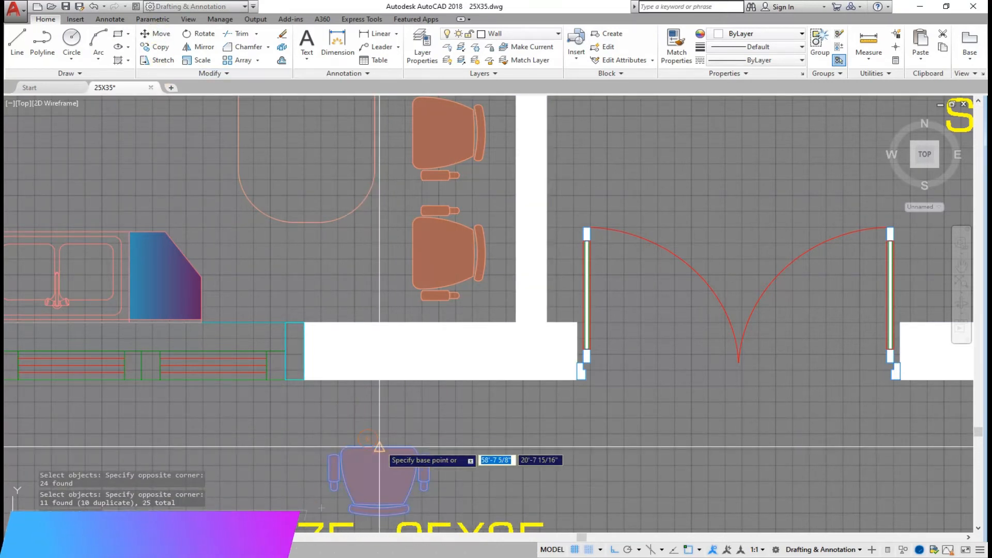
pyautogui.click(379, 446)
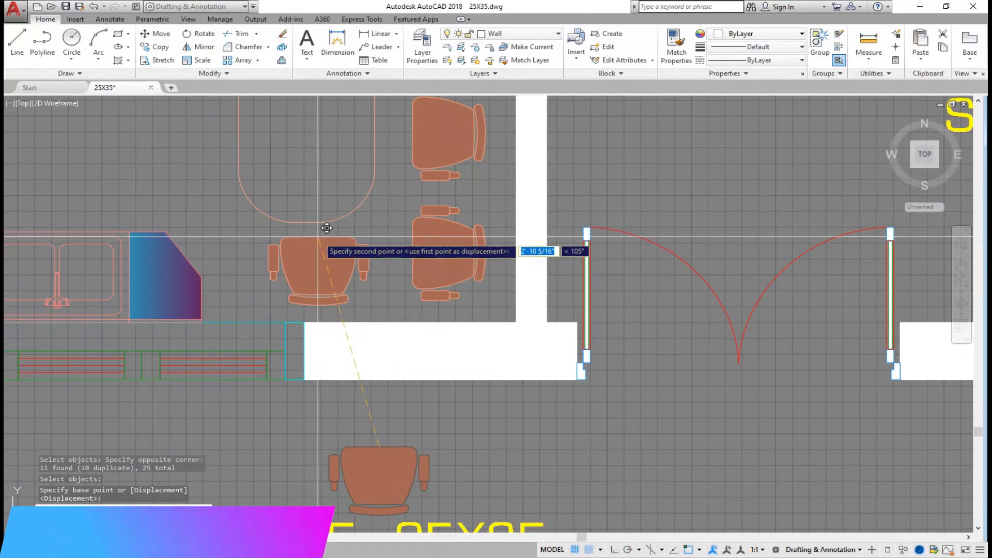
pyautogui.click(315, 237)
# Step: Try scaling the dining table by a factor of 0.75 and shifting it toward the chairs, and undo the scaling
pyautogui.scroll(-4, 354, 303)
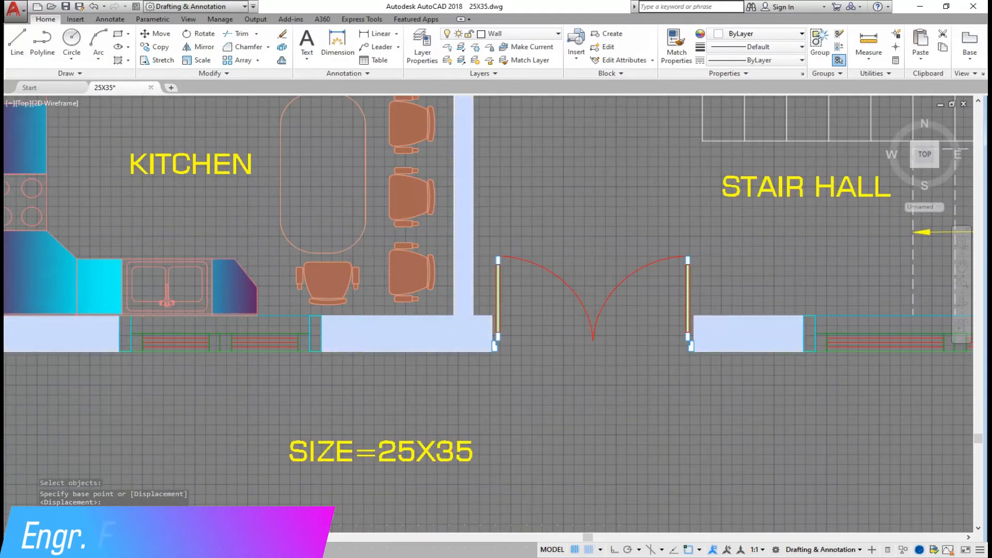
pyautogui.scroll(4, 363, 215)
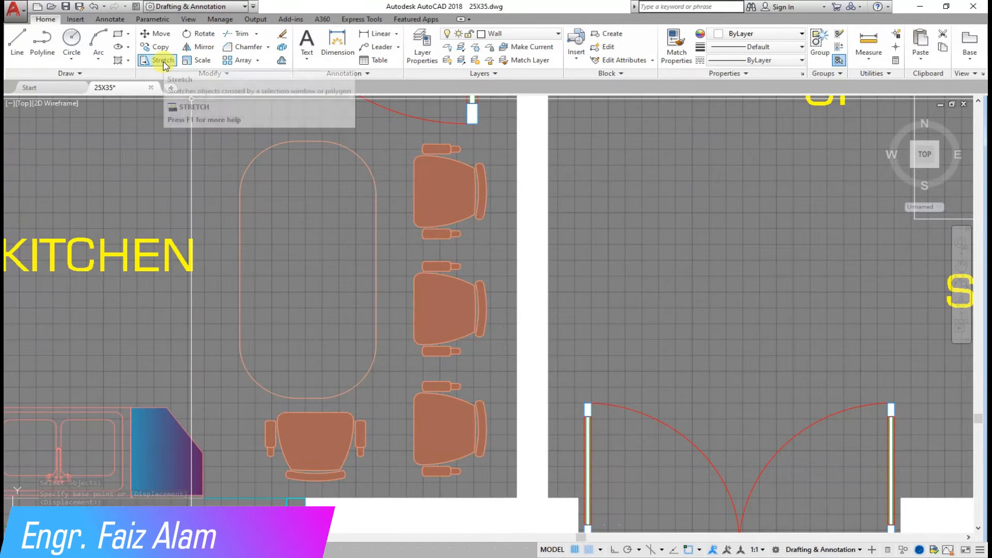
pyautogui.click(198, 65)
pyautogui.click(394, 395)
pyautogui.click(219, 113)
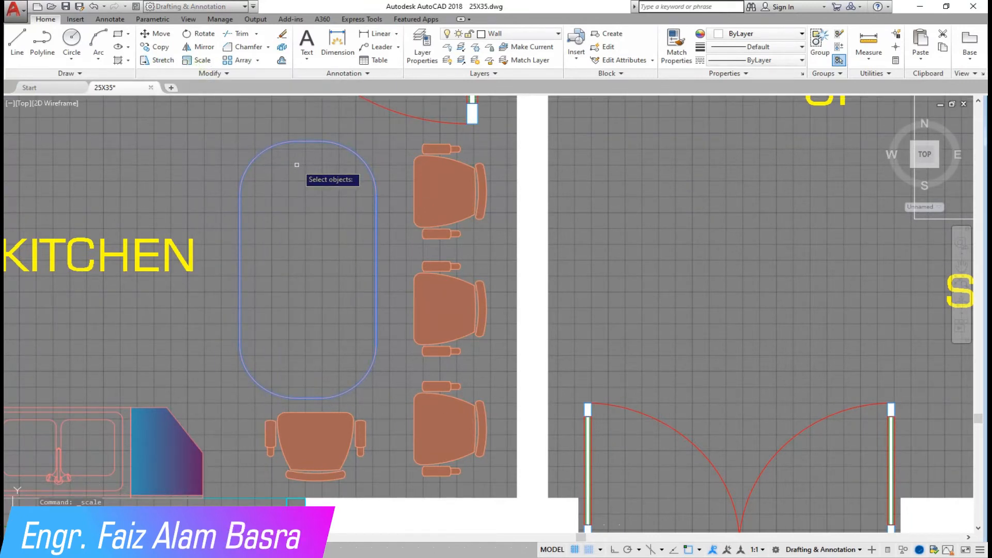
pyautogui.write('.75')
pyautogui.press('Return')
pyautogui.click(394, 348)
pyautogui.click(237, 122)
pyautogui.press('Return')
pyautogui.click(202, 129)
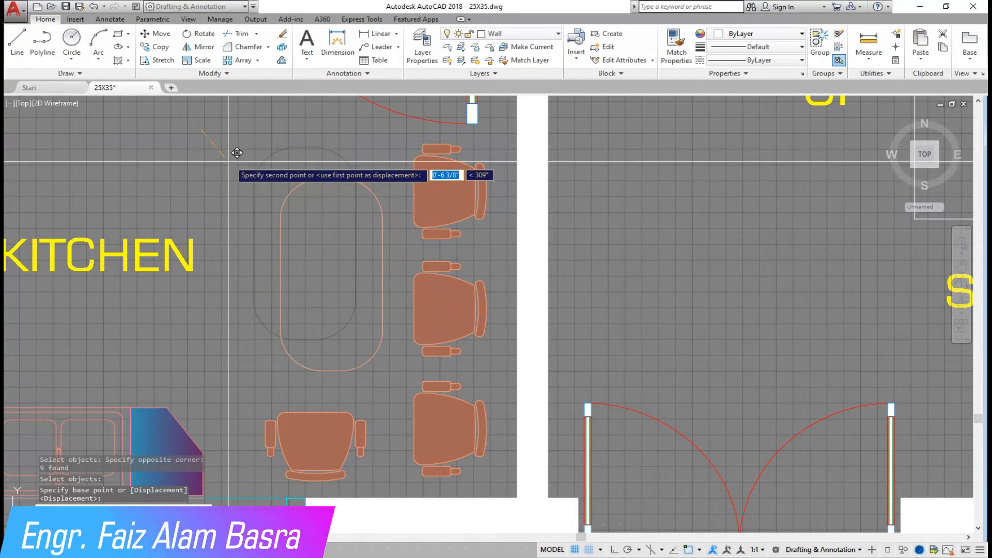
pyautogui.press('Escape')
pyautogui.click(95, 7)
# Step: Delete the lowest of the three chairs between the dining table and the stair hall wall
pyautogui.scroll(-2, 433, 282)
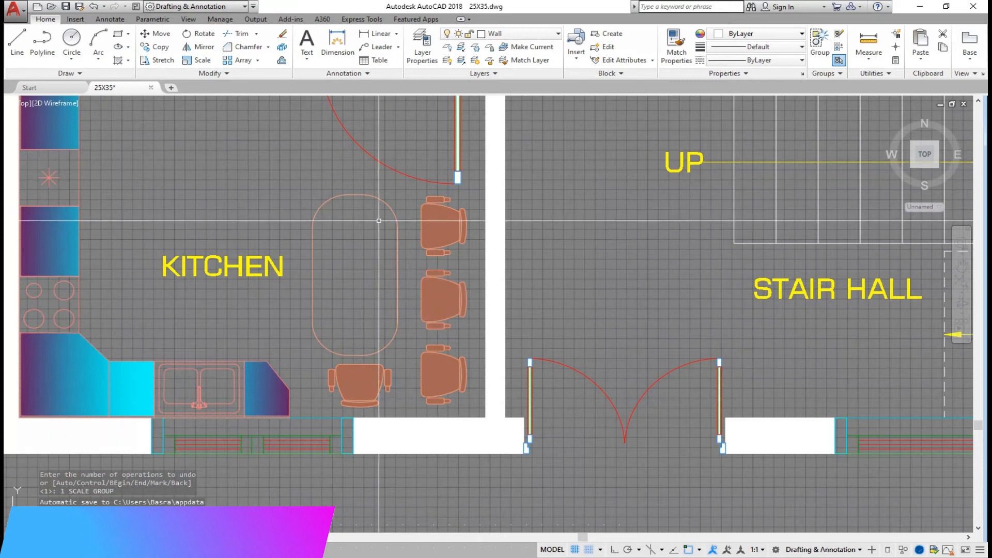
pyautogui.scroll(2, 409, 286)
pyautogui.click(512, 481)
pyautogui.click(405, 376)
pyautogui.press('Delete')
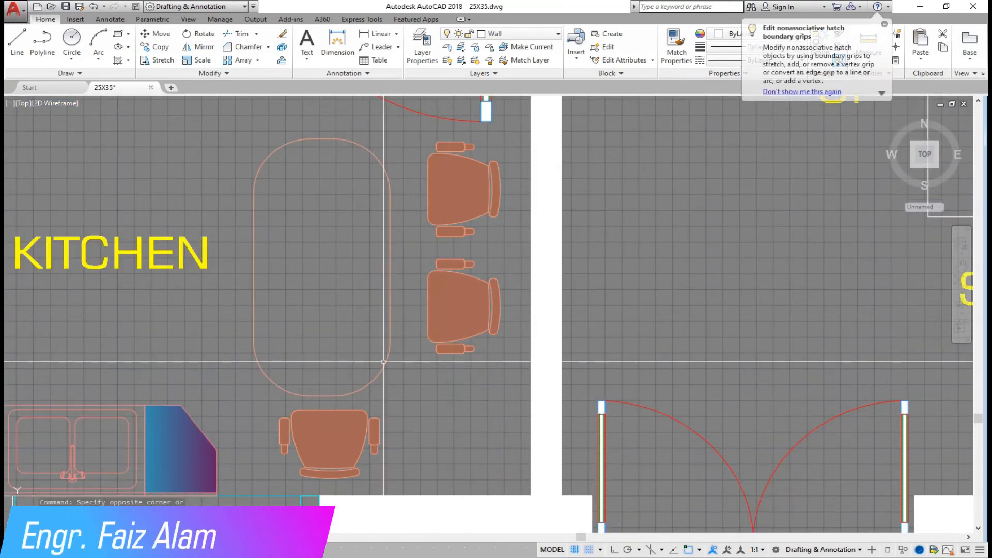
# Step: Move the two remaining side chairs slightly down so that they are centred along the dining table
pyautogui.click(516, 375)
pyautogui.click(406, 139)
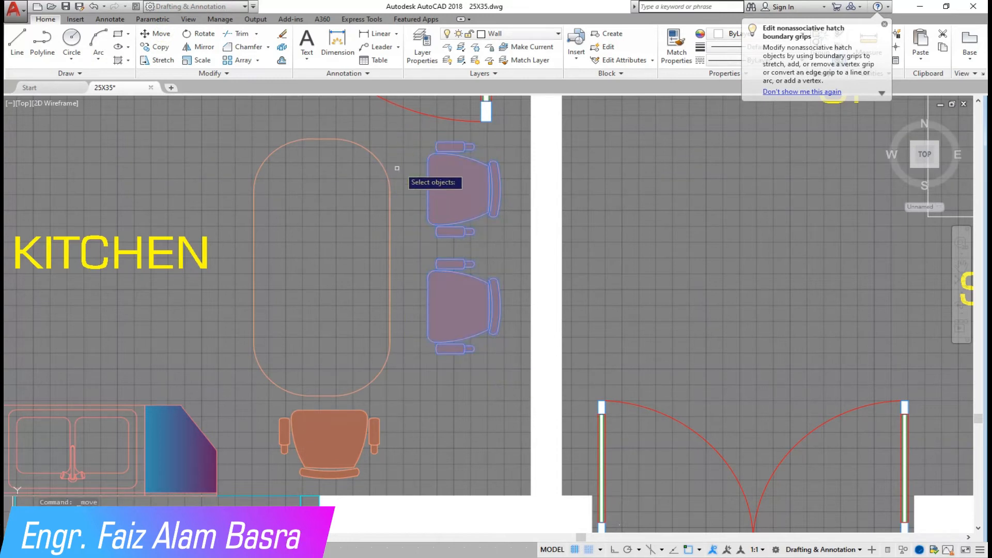
pyautogui.press('Return')
pyautogui.click(333, 173)
pyautogui.scroll(-2, 496, 219)
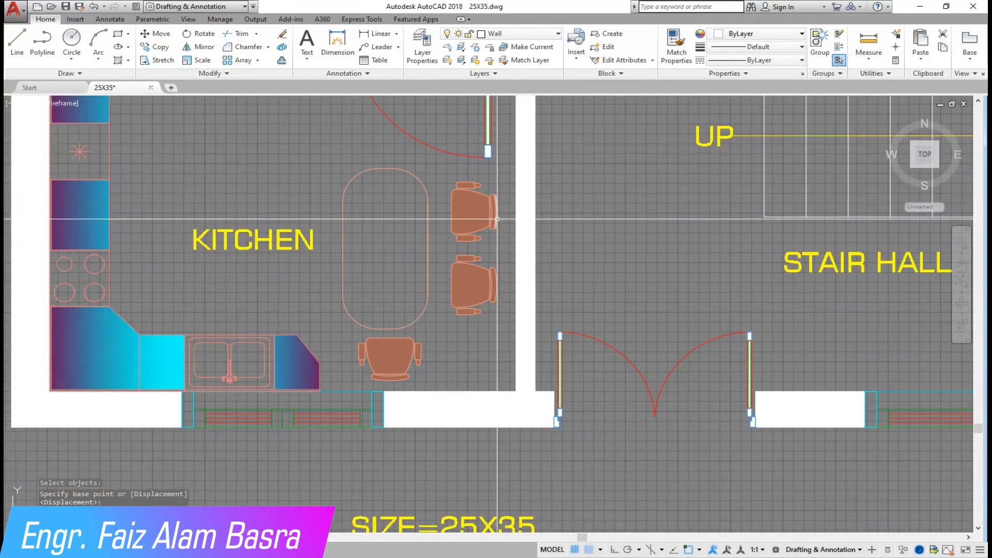
# Step: Move the dining table slightly right, closer to the two side chairs
pyautogui.click(171, 47)
pyautogui.click(412, 290)
pyautogui.press('Return')
pyautogui.click(196, 286)
pyautogui.click(209, 287)
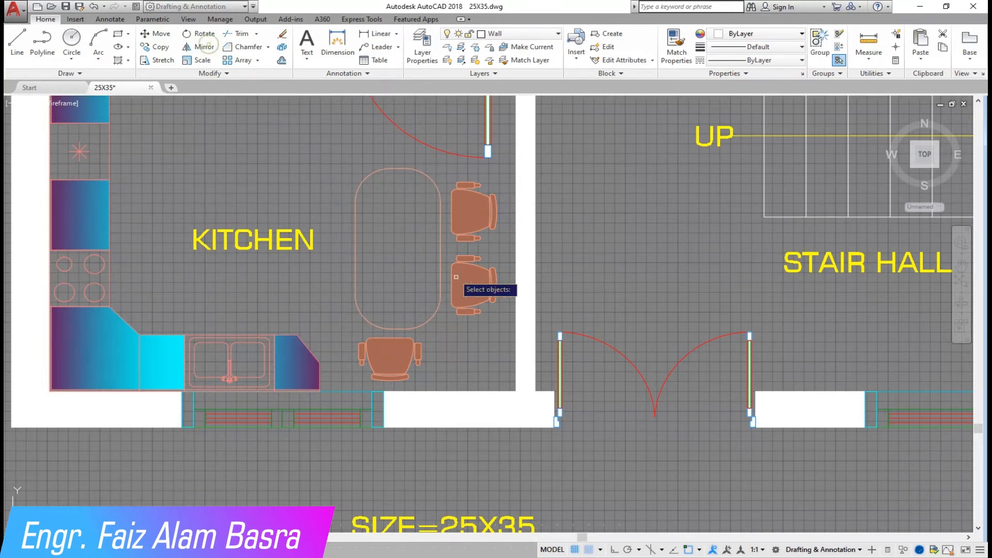
# Step: Mirror the two side chairs across the dining table's vertical centreline, keeping the originals
pyautogui.click(455, 162)
pyautogui.press('Return')
pyautogui.click(401, 326)
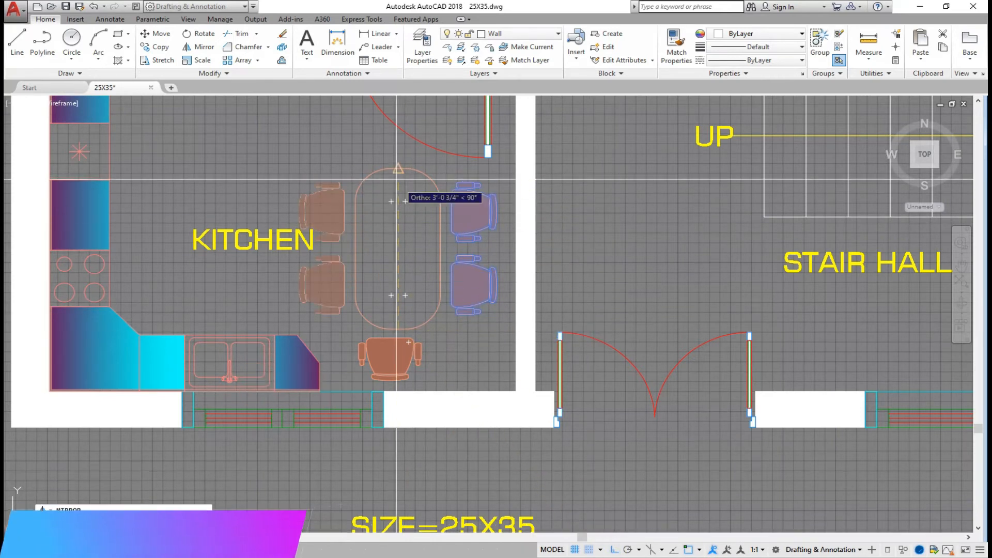
pyautogui.click(401, 222)
pyautogui.click(427, 210)
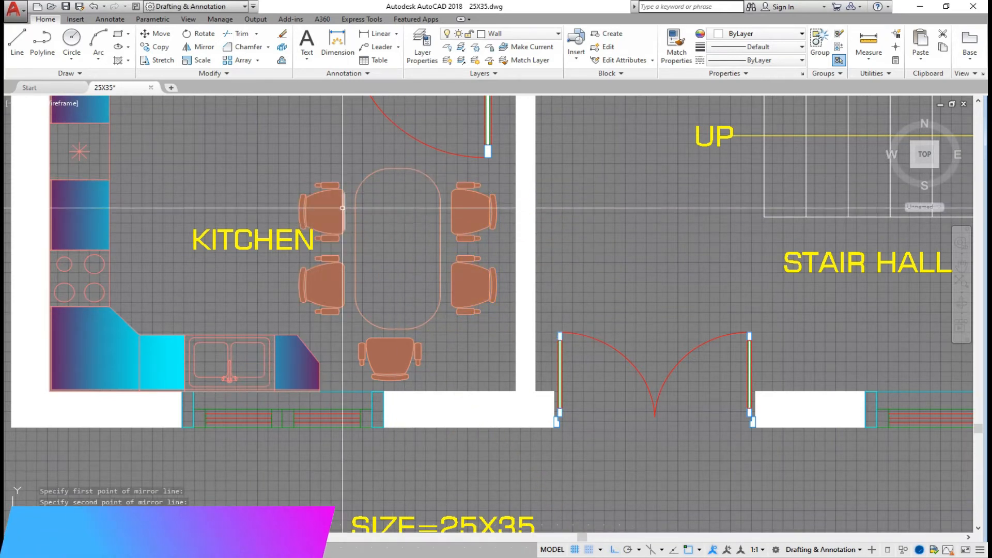
# Step: Mirror the end chair below the dining table across the table's horizontal midline, keeping the original
pyautogui.scroll(-3, 401, 223)
pyautogui.scroll(5, 397, 173)
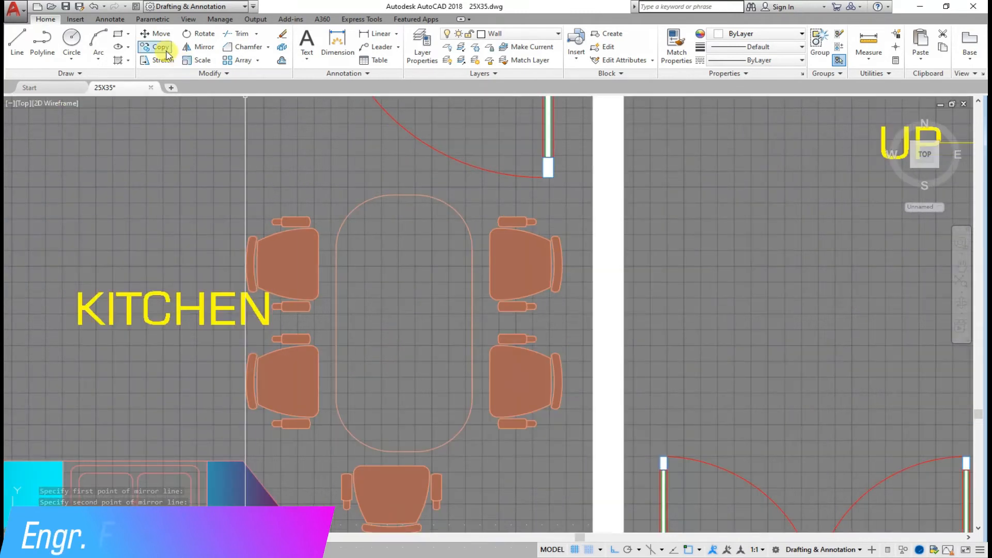
pyautogui.click(204, 48)
pyautogui.scroll(-2, 323, 239)
pyautogui.scroll(2, 374, 397)
pyautogui.click(440, 430)
pyautogui.click(319, 383)
pyautogui.press('Return')
pyautogui.click(303, 222)
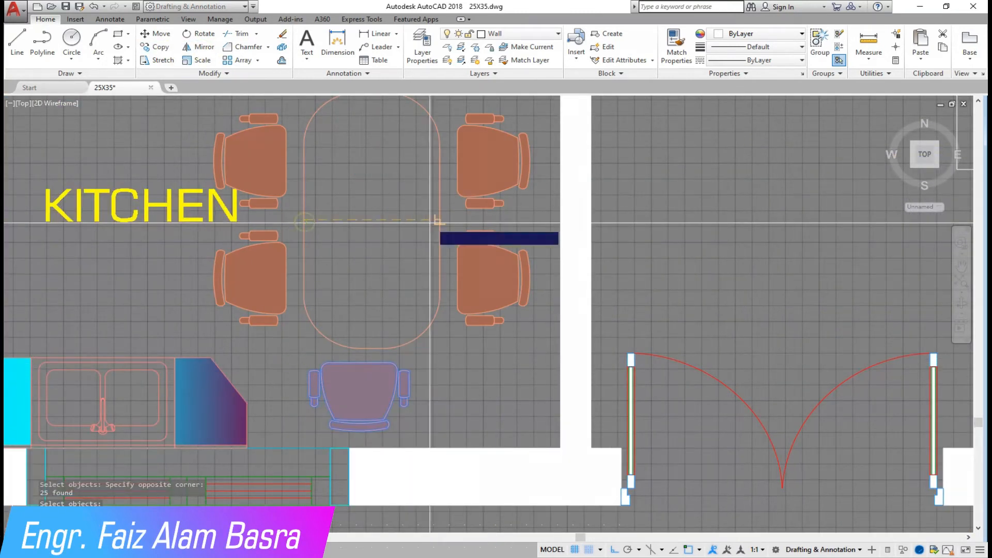
pyautogui.click(445, 222)
pyautogui.click(469, 263)
pyautogui.scroll(-2, 345, 274)
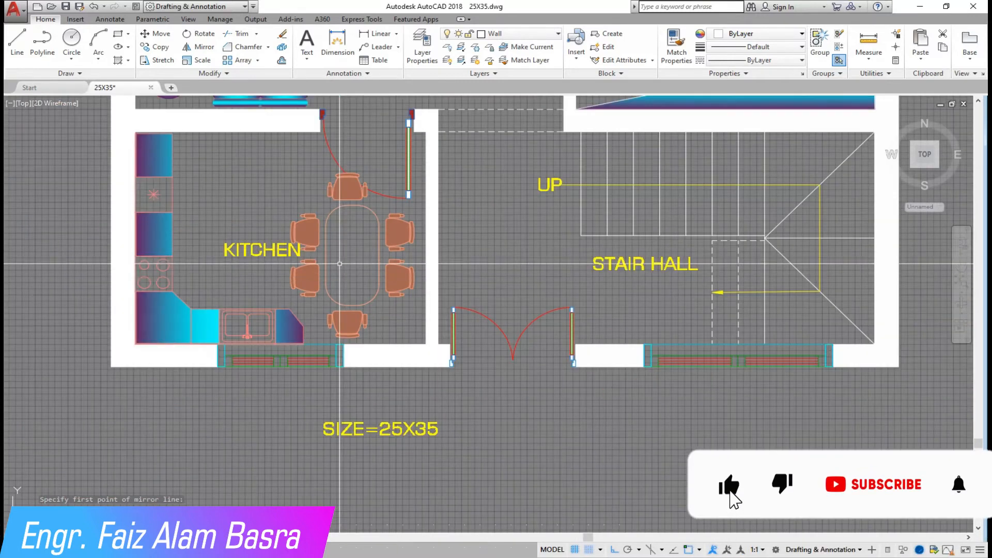
# Step: Move the chair below the dining table slightly right so that it is centred on the table's end
pyautogui.scroll(1, 349, 169)
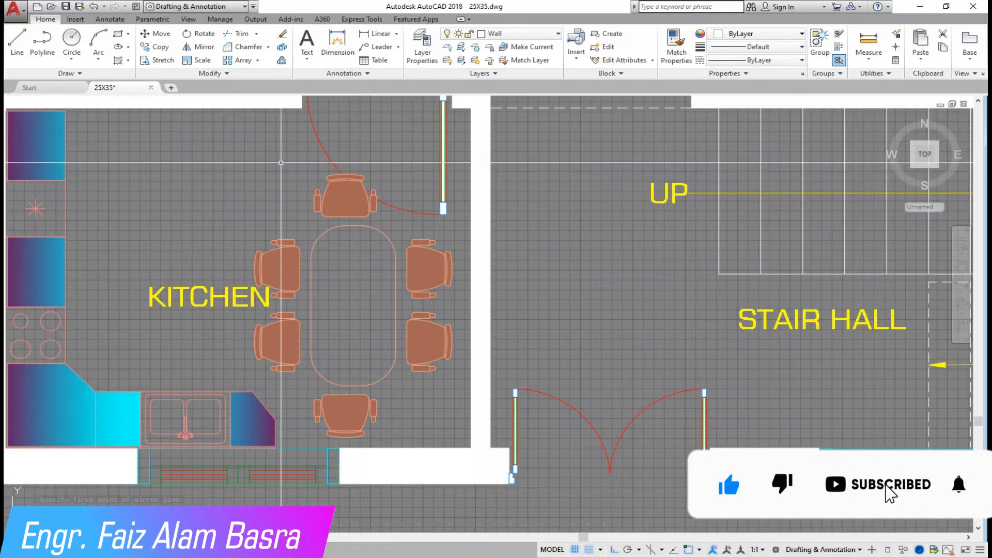
pyautogui.scroll(2, 342, 191)
pyautogui.scroll(-2, 343, 186)
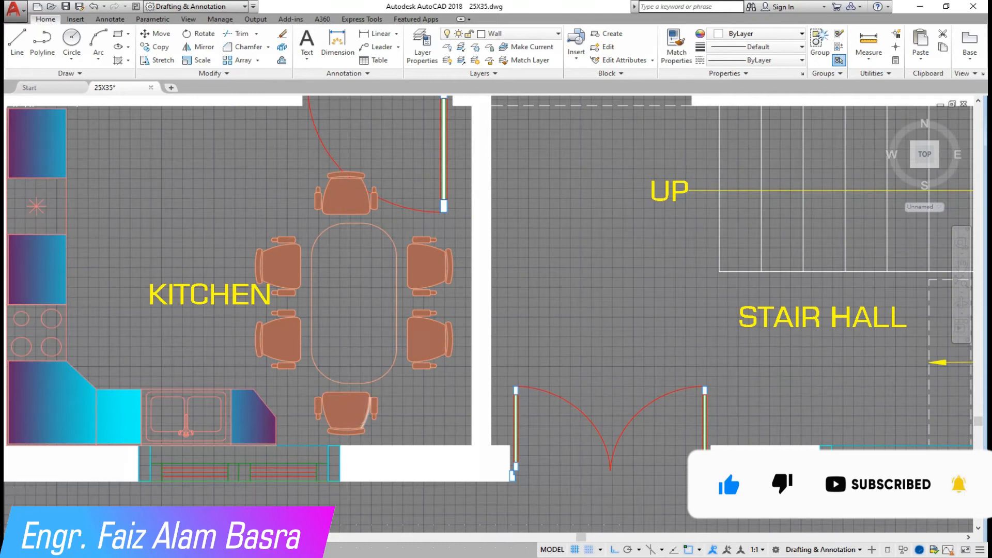
pyautogui.scroll(4, 361, 413)
pyautogui.click(155, 33)
pyautogui.click(432, 489)
pyautogui.click(203, 350)
pyautogui.press('Return')
pyautogui.click(423, 415)
pyautogui.click(450, 411)
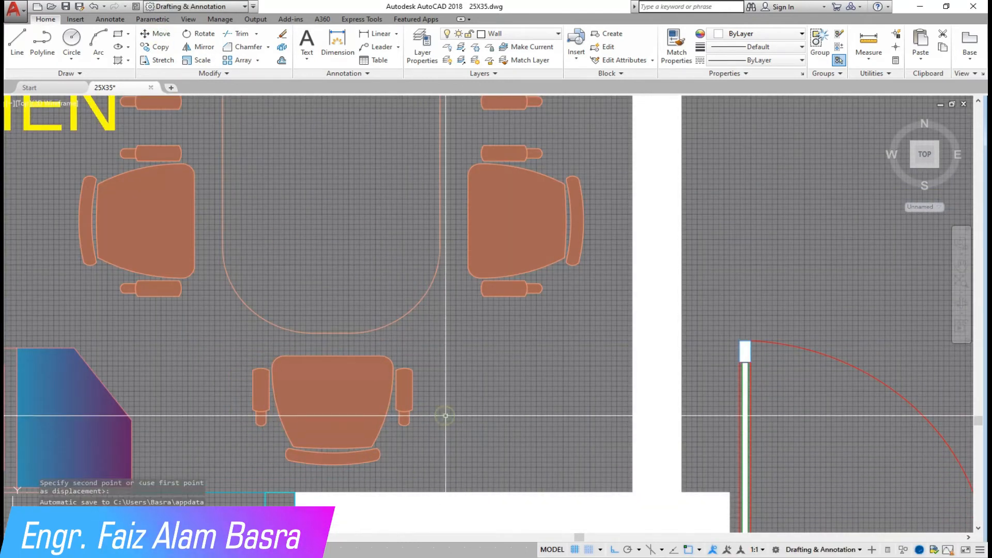
# Step: Delete the end chair above the dining table that overlaps the kitchen door swing
pyautogui.scroll(-5, 444, 411)
pyautogui.click(292, 152)
pyautogui.click(421, 225)
pyautogui.press('Delete')
pyautogui.scroll(2, 352, 338)
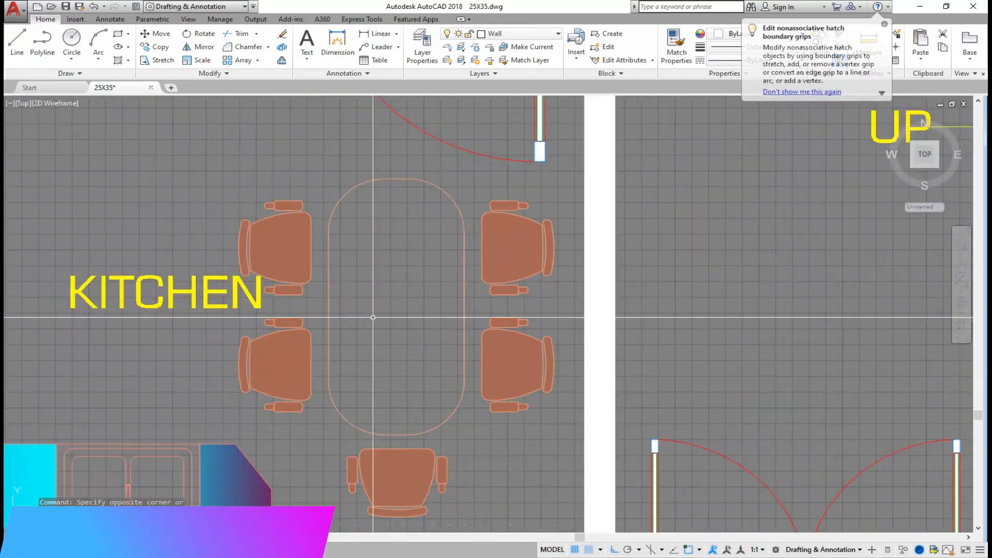
# Step: Move the KITCHEN label left, clear of the dining chairs
pyautogui.scroll(-2, 394, 310)
pyautogui.click(160, 35)
pyautogui.click(245, 298)
pyautogui.rightClick(262, 188)
pyautogui.click(269, 185)
pyautogui.click(221, 170)
pyautogui.scroll(2, 399, 356)
pyautogui.scroll(-2, 247, 203)
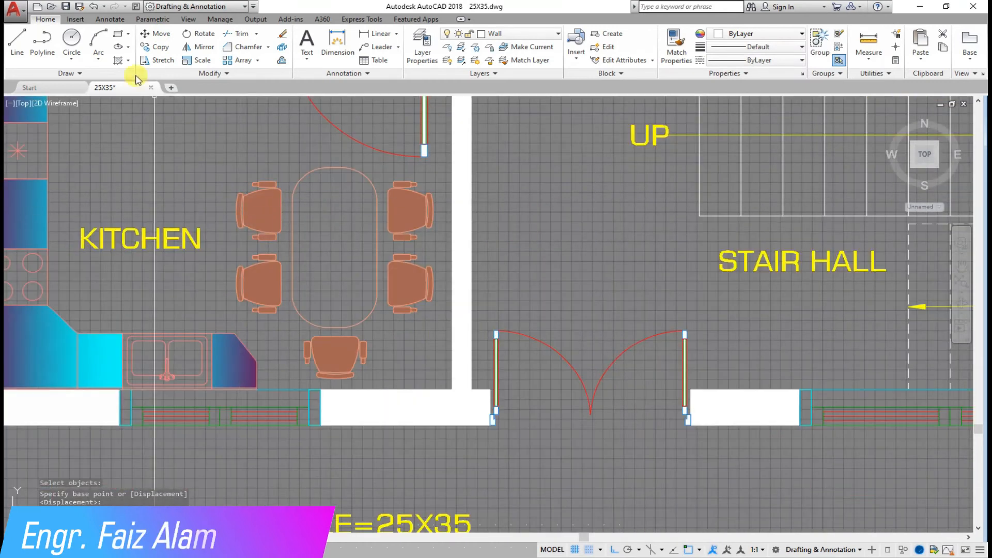
# Step: Fill the inside of the dining table outline with a solid hatch
pyautogui.click(311, 238)
pyautogui.scroll(-2, 319, 318)
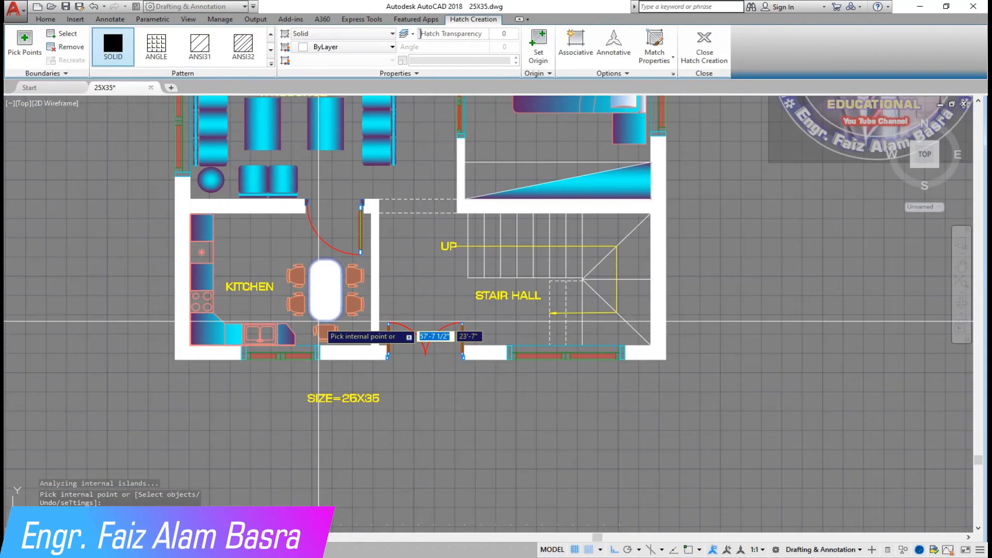
pyautogui.press('Return')
pyautogui.scroll(-2, 339, 357)
pyautogui.scroll(2, 368, 191)
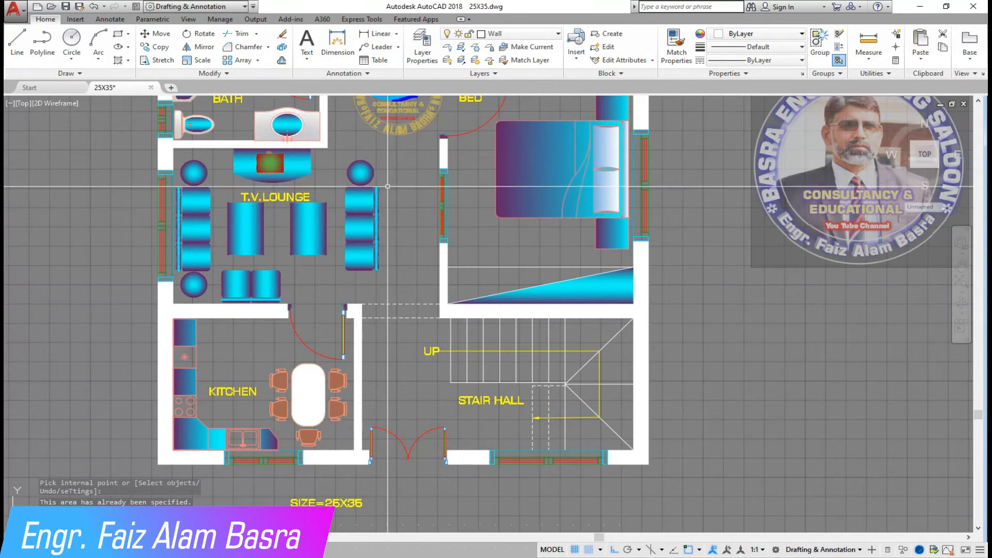
# Step: Match the fills of the dining table and its five chairs to the gradient of the lounge's two-seat sofa
pyautogui.scroll(2, 393, 213)
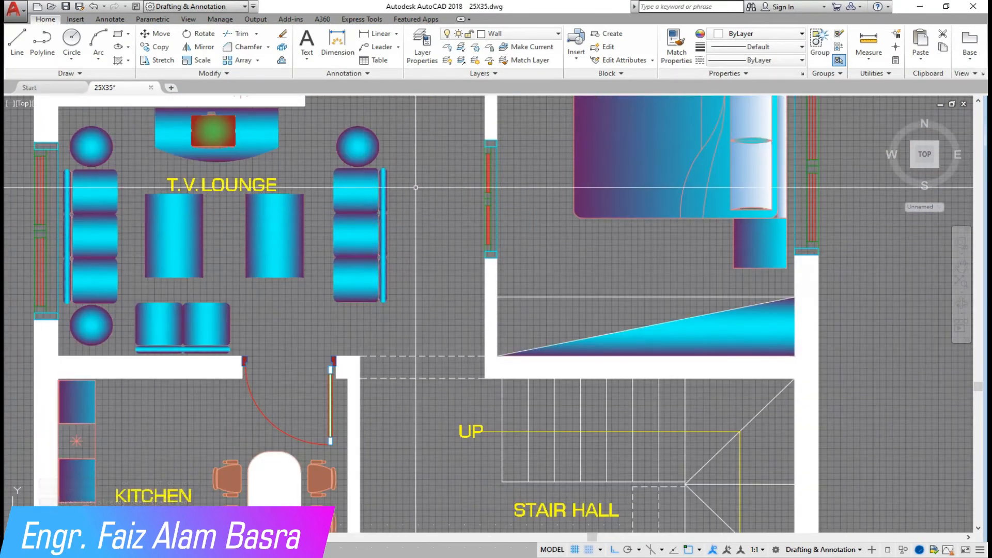
pyautogui.scroll(-2, 415, 175)
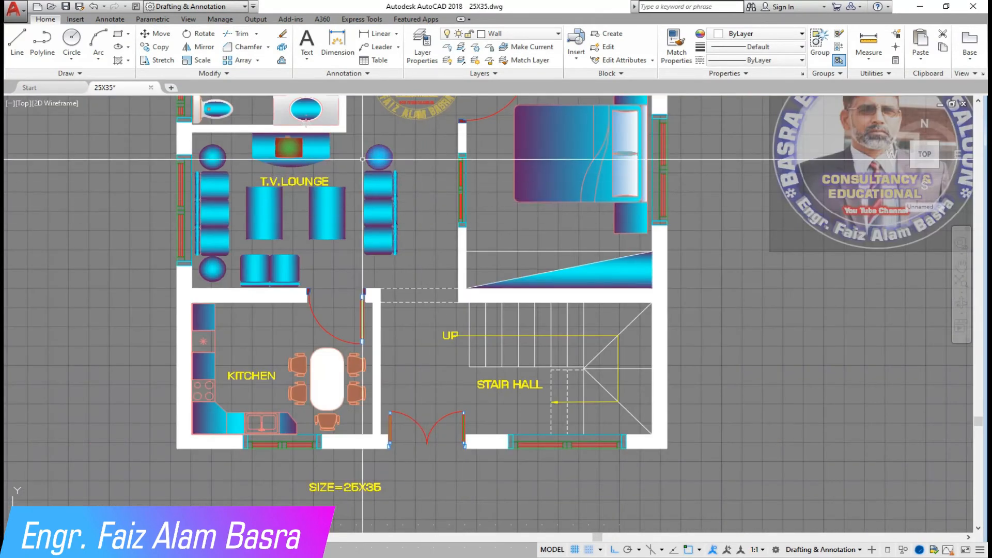
pyautogui.scroll(2, 308, 428)
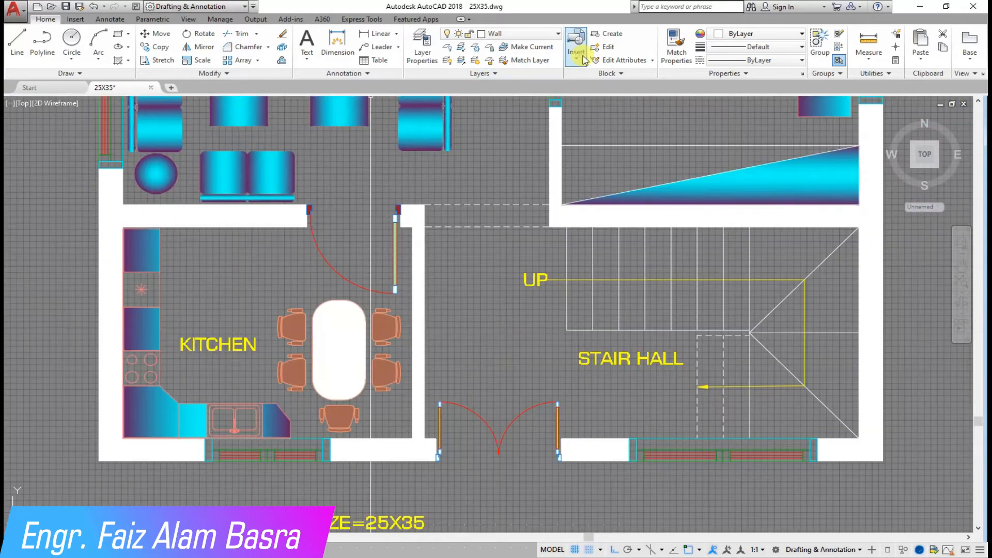
pyautogui.click(329, 338)
pyautogui.rightClick(332, 337)
pyautogui.click(348, 345)
pyautogui.click(674, 48)
pyautogui.click(261, 163)
pyautogui.click(292, 325)
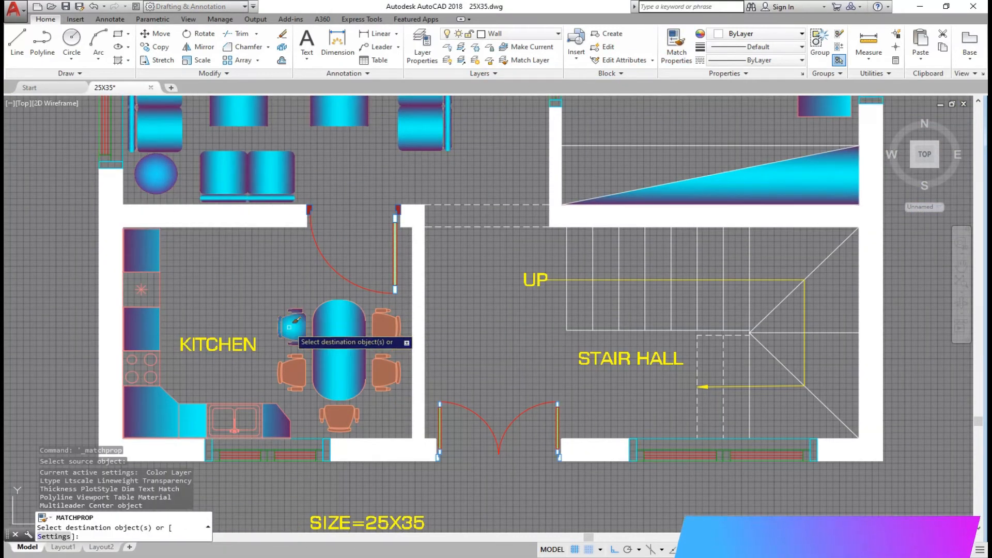
pyautogui.click(292, 370)
pyautogui.click(339, 416)
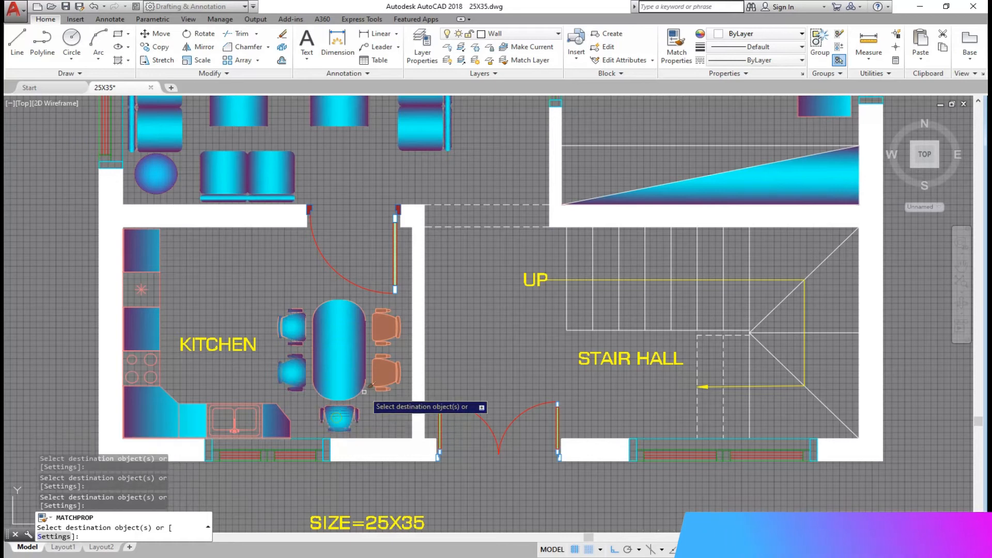
pyautogui.rightClick(468, 349)
pyautogui.click(484, 357)
pyautogui.scroll(2, 356, 409)
pyautogui.scroll(-1, 357, 331)
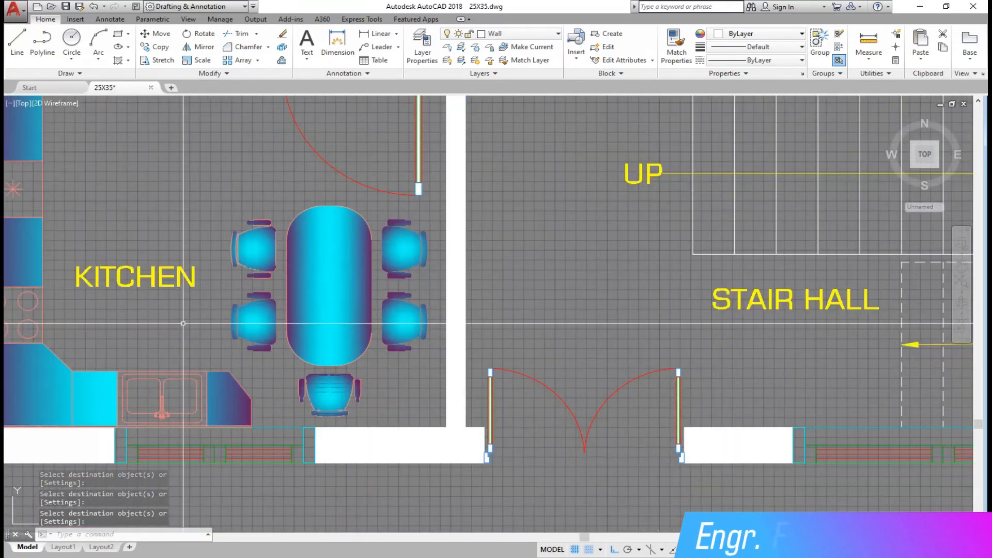
pyautogui.scroll(-2, 183, 323)
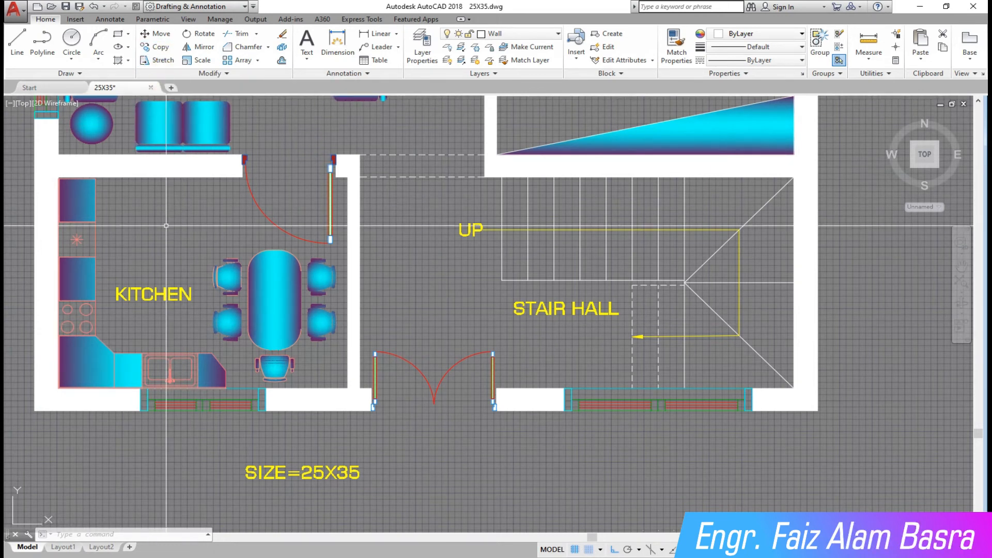
pyautogui.click(154, 47)
pyautogui.scroll(4, 277, 345)
pyautogui.click(346, 432)
pyautogui.click(199, 364)
pyautogui.press('Return')
pyautogui.click(199, 226)
pyautogui.press('Escape')
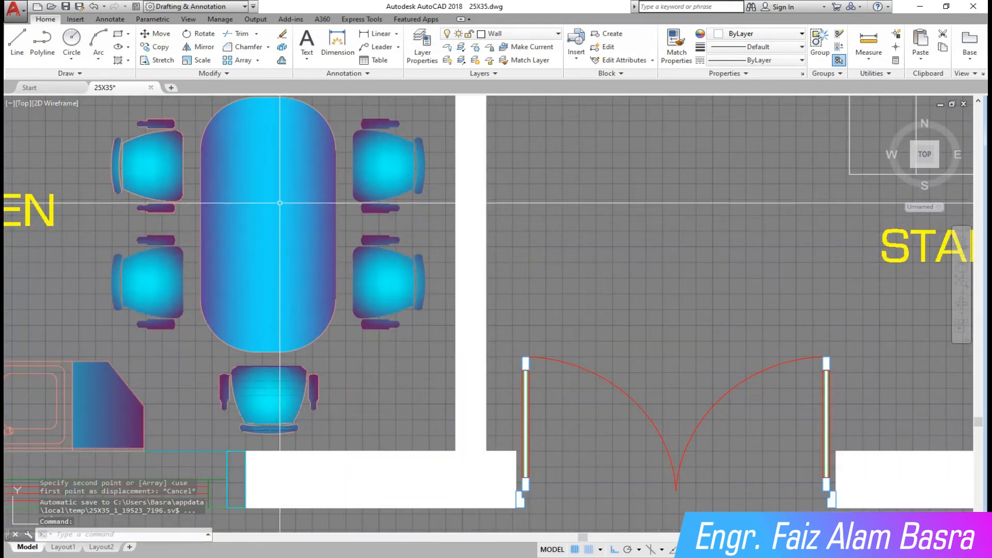
# Step: Mirror the gradient-filled end chair to the upper end of the dining table, keeping the source chair
pyautogui.scroll(-5, 277, 313)
pyautogui.scroll(2, 243, 171)
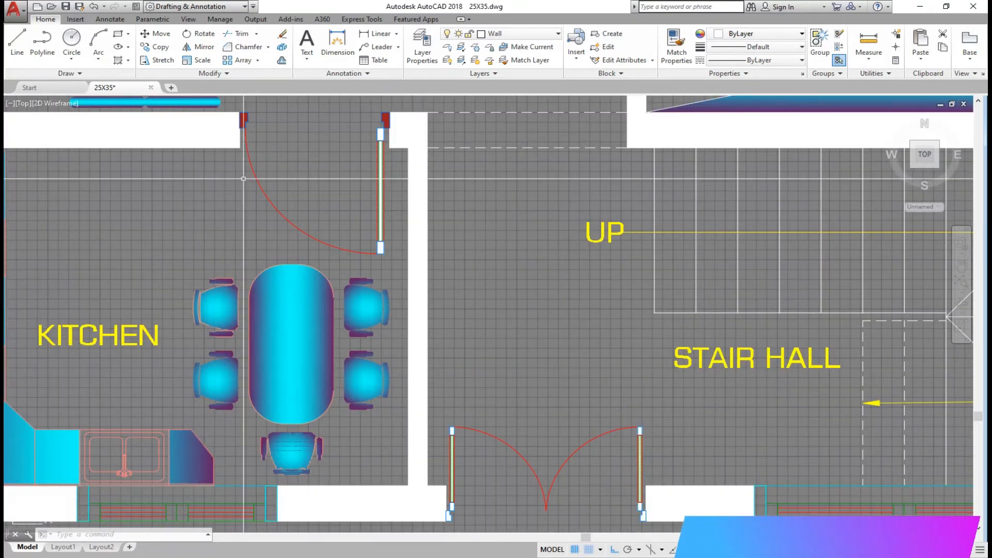
pyautogui.click(376, 430)
pyautogui.click(242, 455)
pyautogui.press('Return')
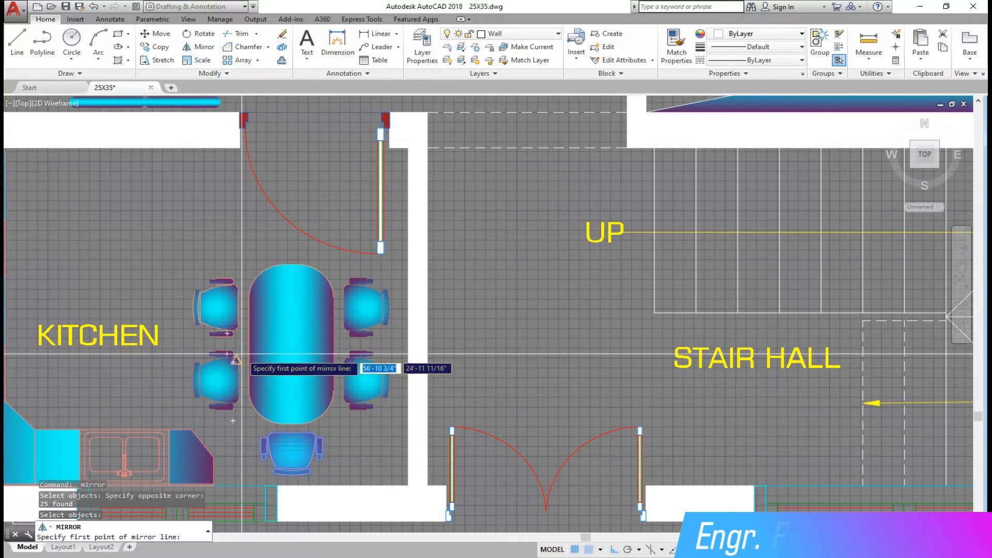
pyautogui.click(250, 344)
pyautogui.click(339, 344)
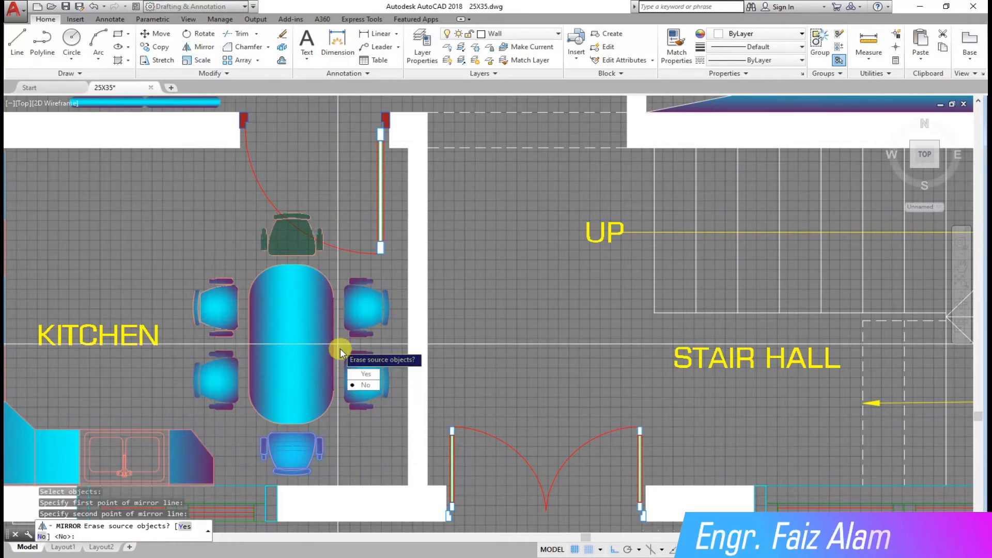
pyautogui.click(363, 385)
# Step: Turn off ortho and move the mirrored chair next to the kitchen's upper wall, near the counter
pyautogui.click(163, 36)
pyautogui.click(228, 184)
pyautogui.click(351, 263)
pyautogui.press('Return')
pyautogui.click(299, 255)
pyautogui.click(614, 549)
pyautogui.click(132, 186)
pyautogui.scroll(-3, 132, 186)
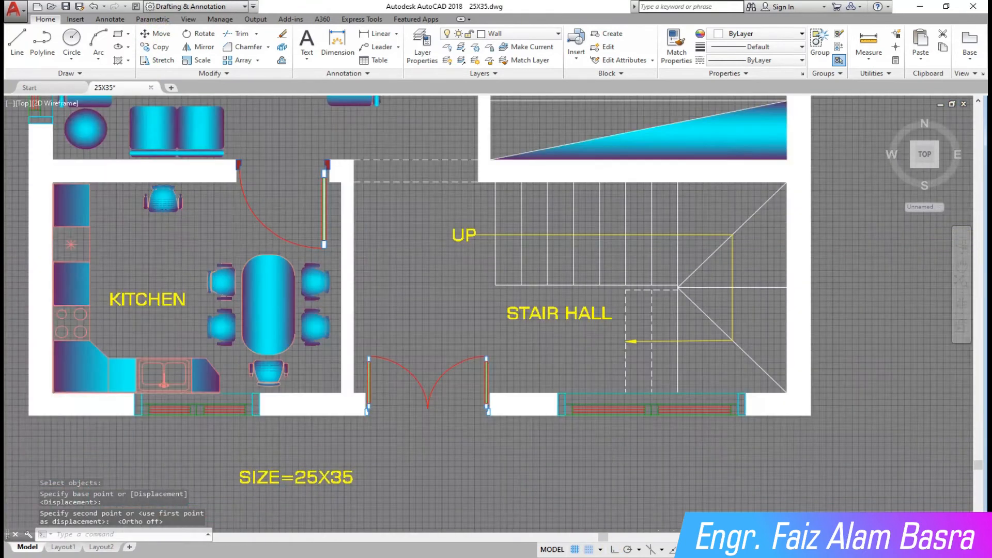
pyautogui.scroll(3, 167, 205)
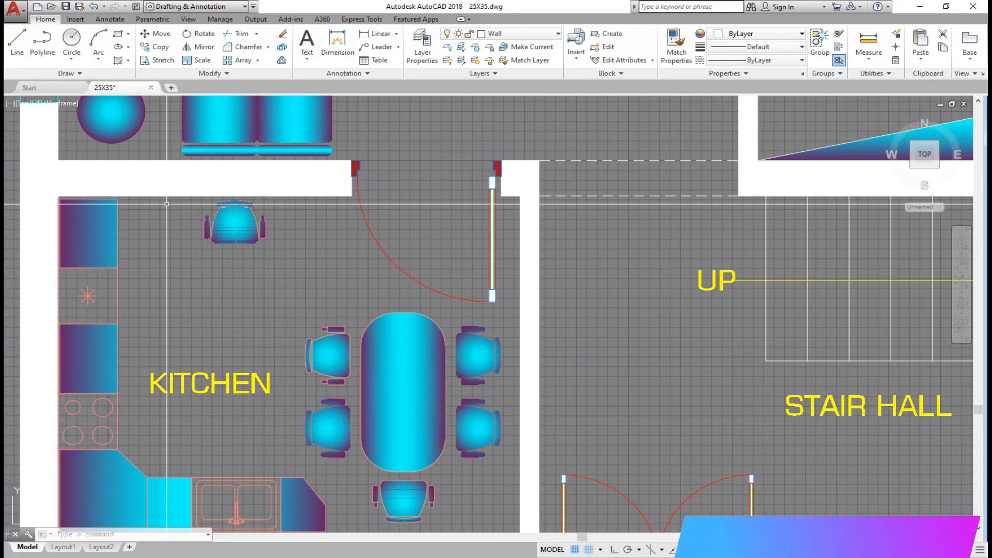
# Step: Delete the leftover objects outside the floor plan
pyautogui.scroll(-2, 211, 258)
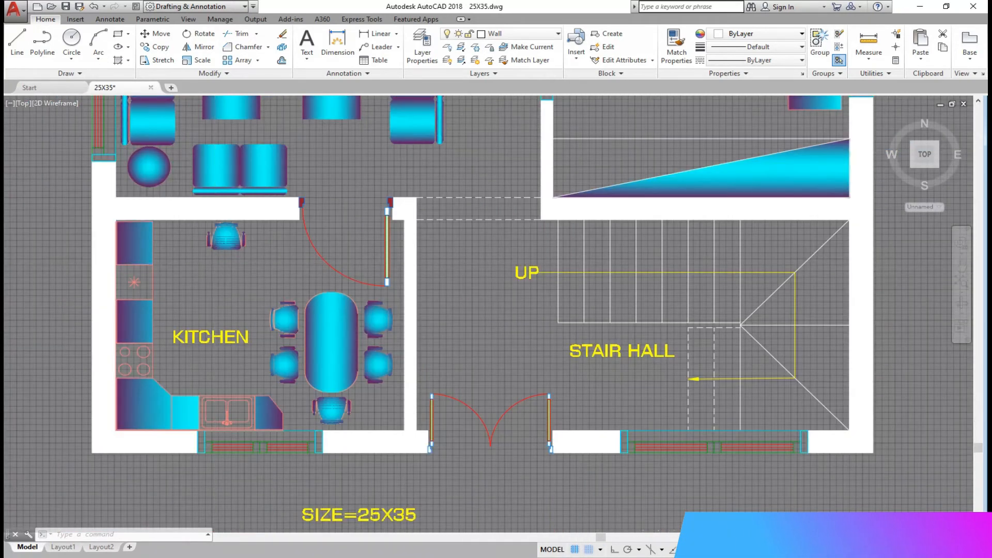
pyautogui.scroll(-3, 222, 290)
pyautogui.click(135, 336)
pyautogui.click(67, 235)
pyautogui.press('Delete')
pyautogui.scroll(2, 242, 199)
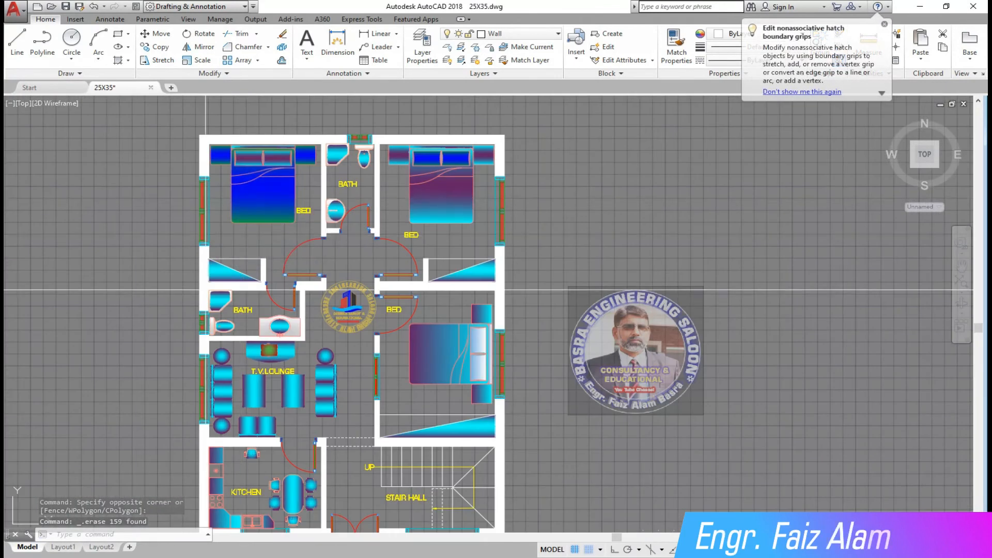
# Step: Move the T.V.LOUNGE label slightly up, clear of the two coffee tables
pyautogui.scroll(4, 239, 372)
pyautogui.scroll(-2, 225, 300)
pyautogui.scroll(2, 225, 300)
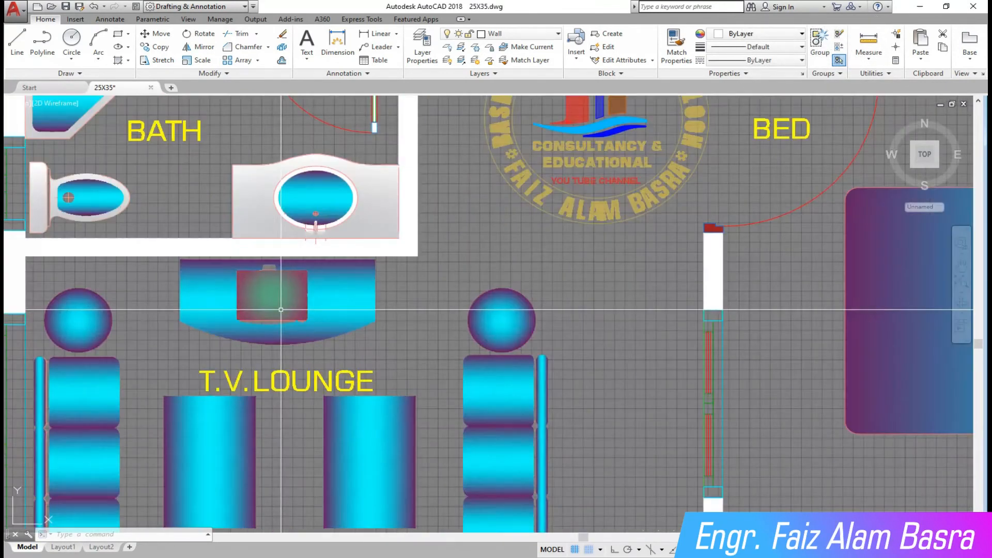
pyautogui.scroll(-2, 169, 244)
pyautogui.scroll(2, 241, 322)
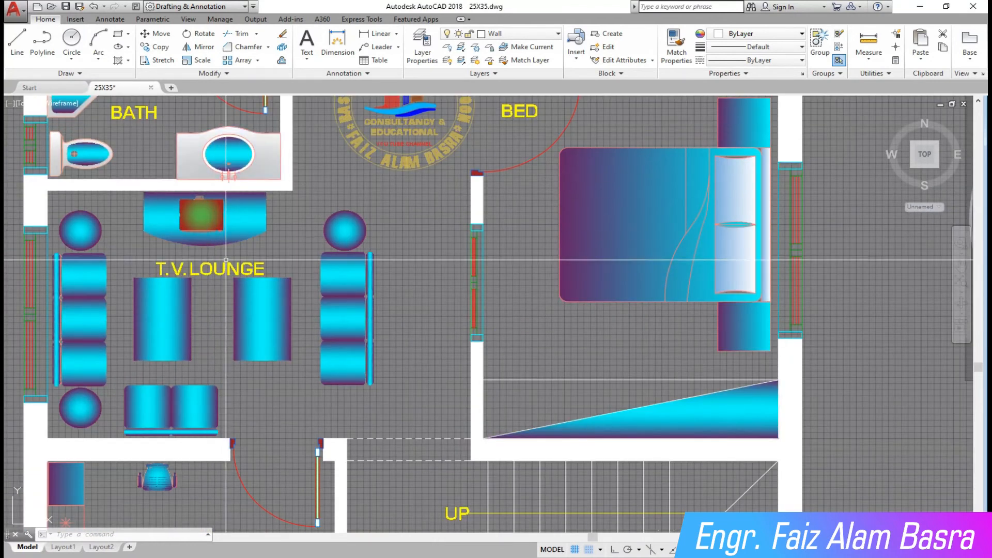
pyautogui.scroll(-2, 246, 273)
pyautogui.click(155, 34)
pyautogui.rightClick(220, 295)
pyautogui.click(228, 296)
pyautogui.click(227, 291)
# Step: Move the round logo about 10' down the passage, to just above the stair hall opening
pyautogui.scroll(2, 357, 195)
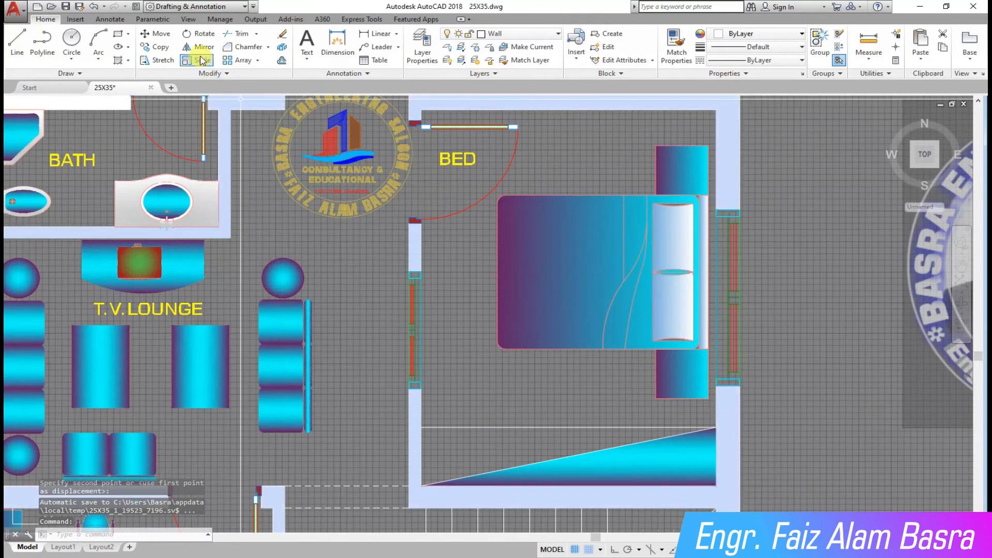
pyautogui.click(390, 267)
pyautogui.click(347, 174)
pyautogui.scroll(-2, 340, 173)
pyautogui.rightClick(624, 177)
pyautogui.click(623, 174)
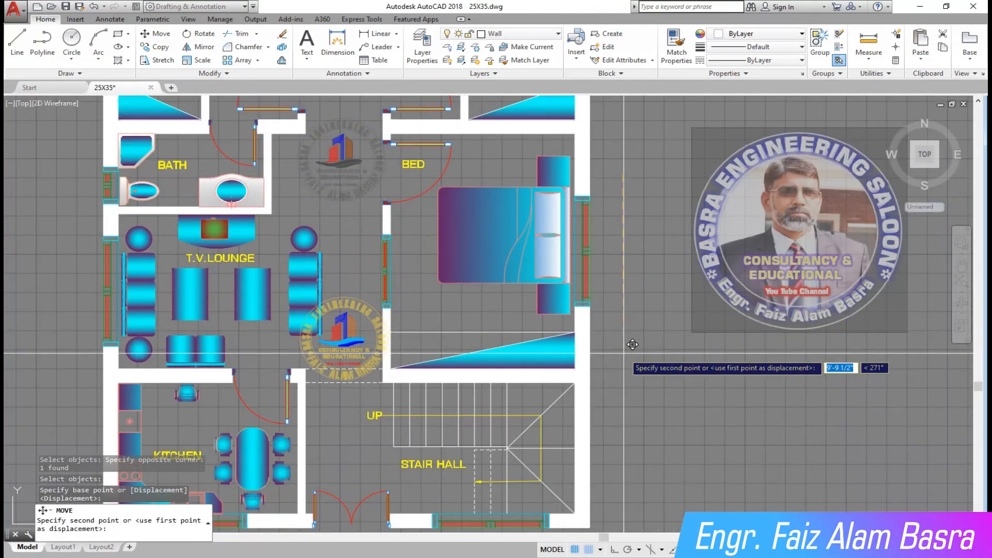
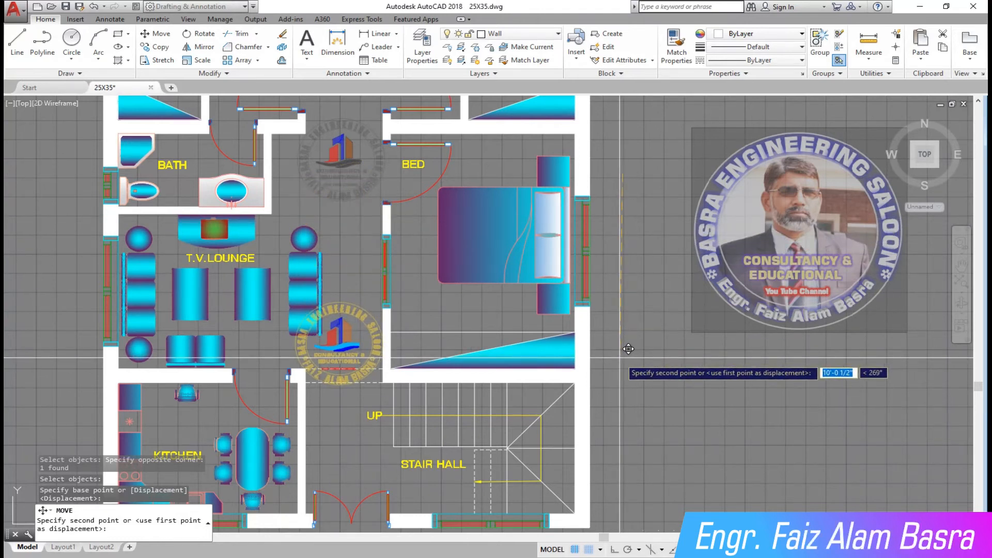
pyautogui.click(627, 349)
# Step: Bring the moved round logo in front of the objects it overlaps
pyautogui.scroll(2, 339, 333)
pyautogui.click(362, 334)
pyautogui.click(330, 305)
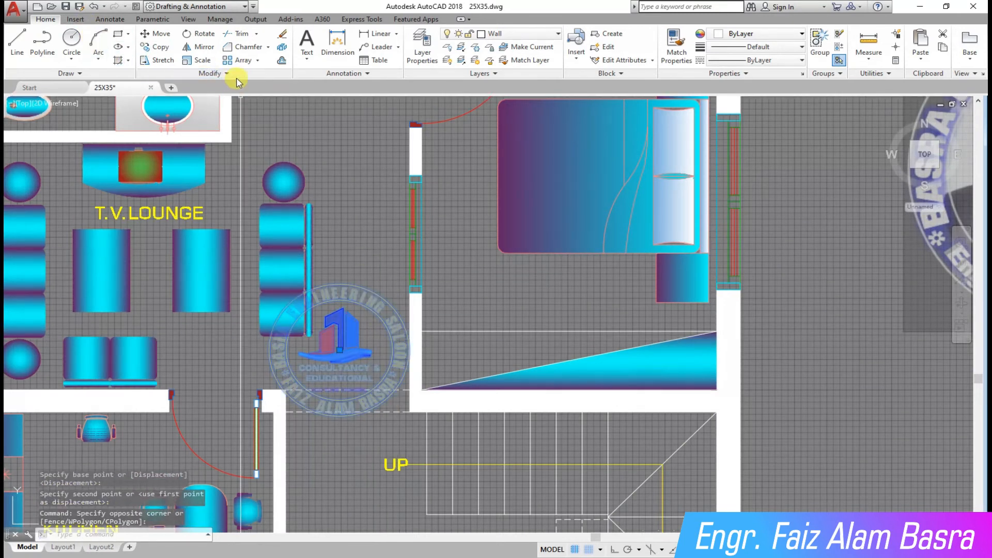
pyautogui.click(264, 100)
pyautogui.click(287, 119)
pyautogui.press('Escape')
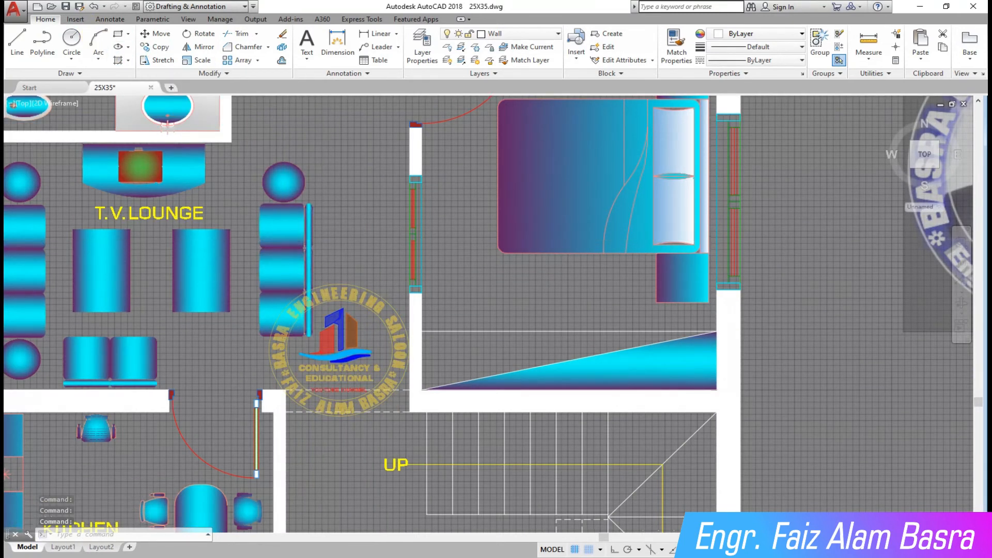
pyautogui.scroll(-2, 341, 240)
pyautogui.scroll(-3, 150, 438)
pyautogui.scroll(2, 184, 203)
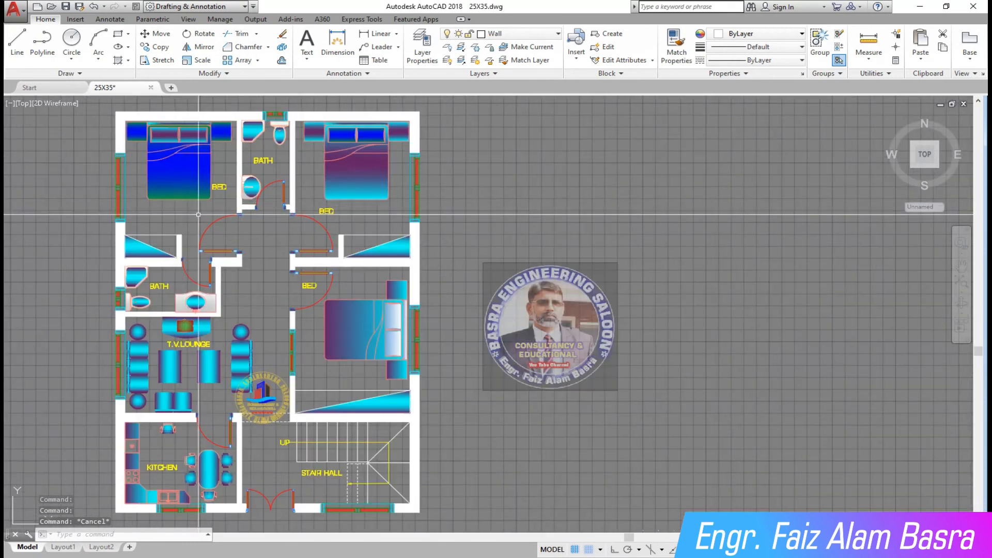
# Step: Move the round logo about 15' up the passage to the lobby between the two upper bedroom doors
pyautogui.click(262, 402)
pyautogui.scroll(5, 258, 227)
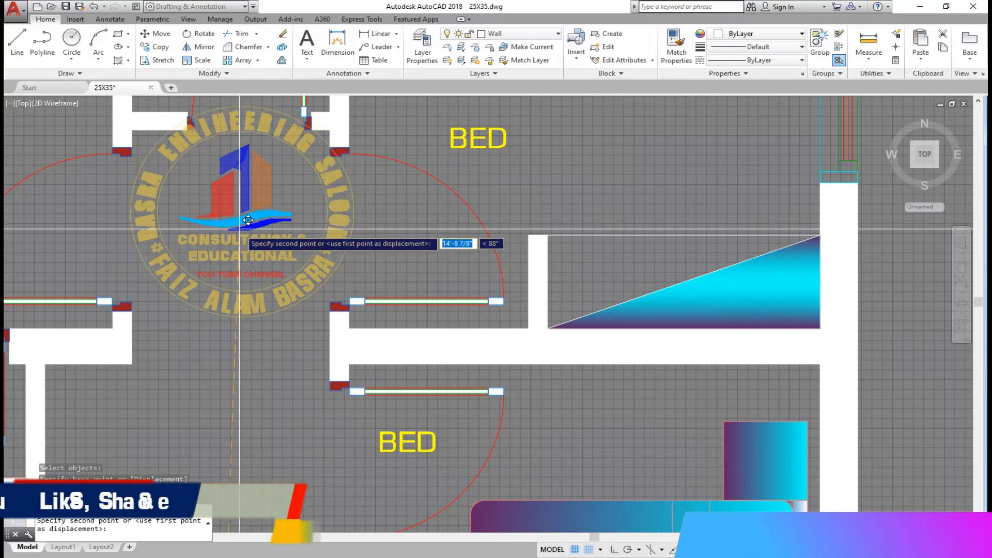
pyautogui.click(250, 216)
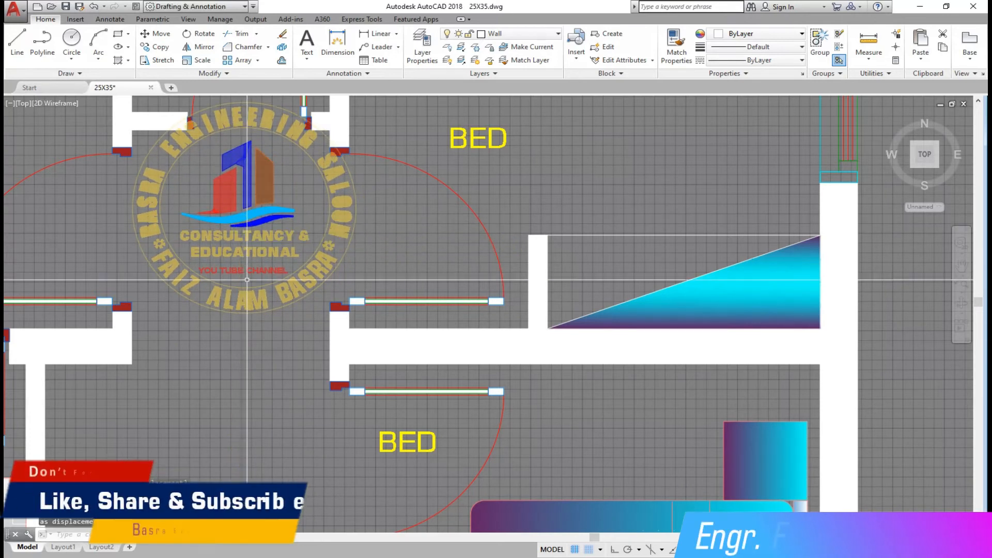
pyautogui.scroll(-6, 252, 337)
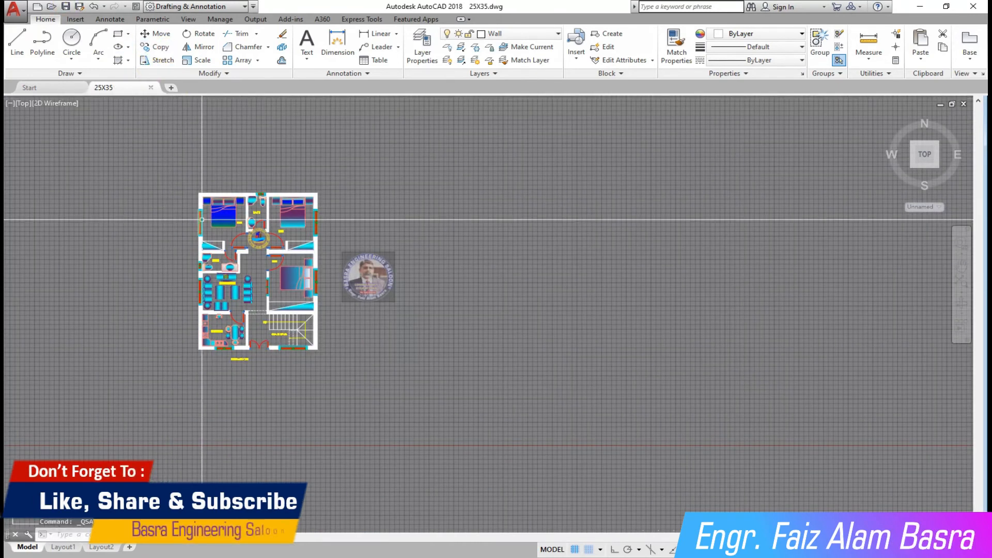
# Step: Add a multiline text reading GROUND FLOOR PLAN beside the SIZE=25X35 label, below the main entrance
pyautogui.click(308, 48)
pyautogui.scroll(10, 279, 362)
pyautogui.click(371, 262)
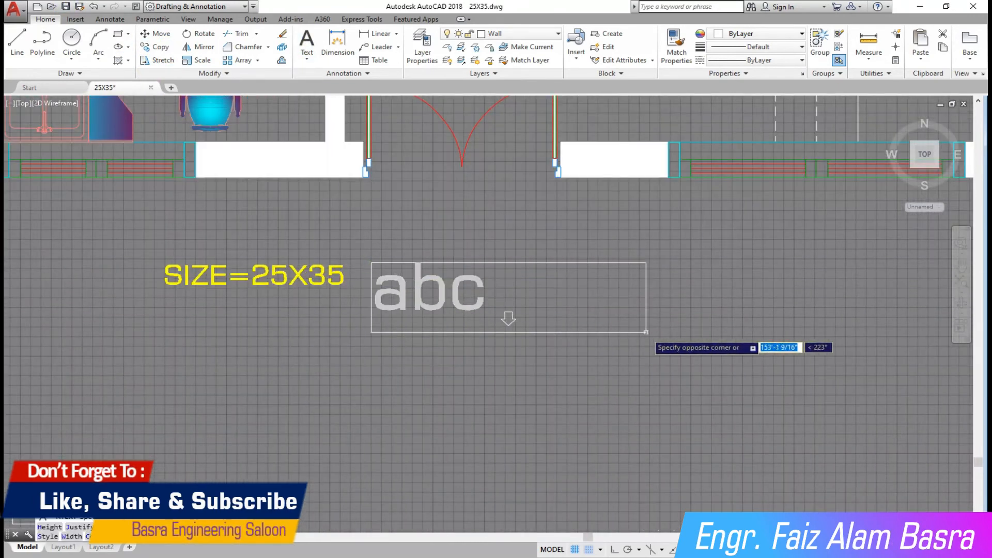
pyautogui.click(706, 340)
pyautogui.write('GROUN')
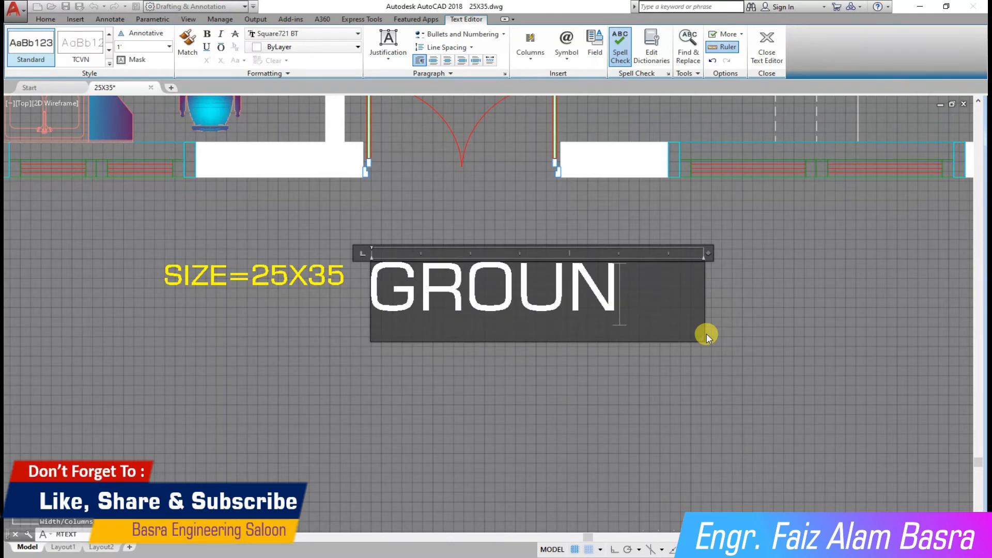
pyautogui.write('D FLOOR PL')
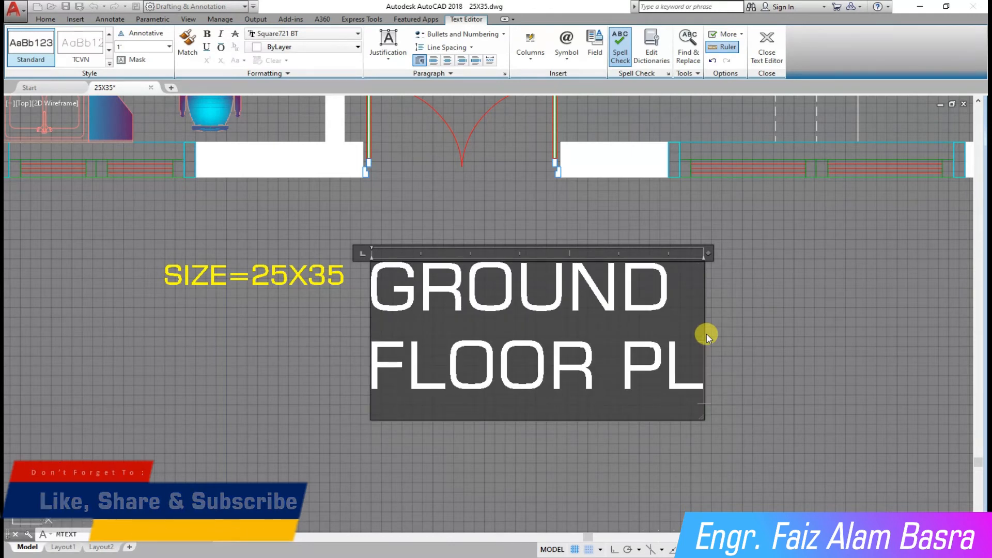
pyautogui.write('AN')
# Step: Make the whole GROUND FLOOR PLAN title bold and underlined with a text height of 5
pyautogui.hotkey('ctrl', 'a')
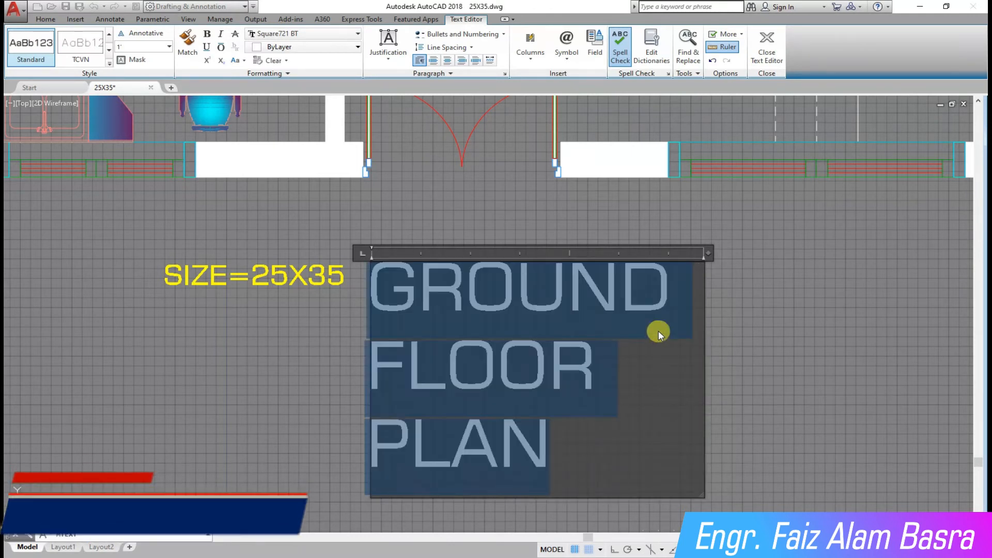
pyautogui.click(207, 34)
pyautogui.click(206, 46)
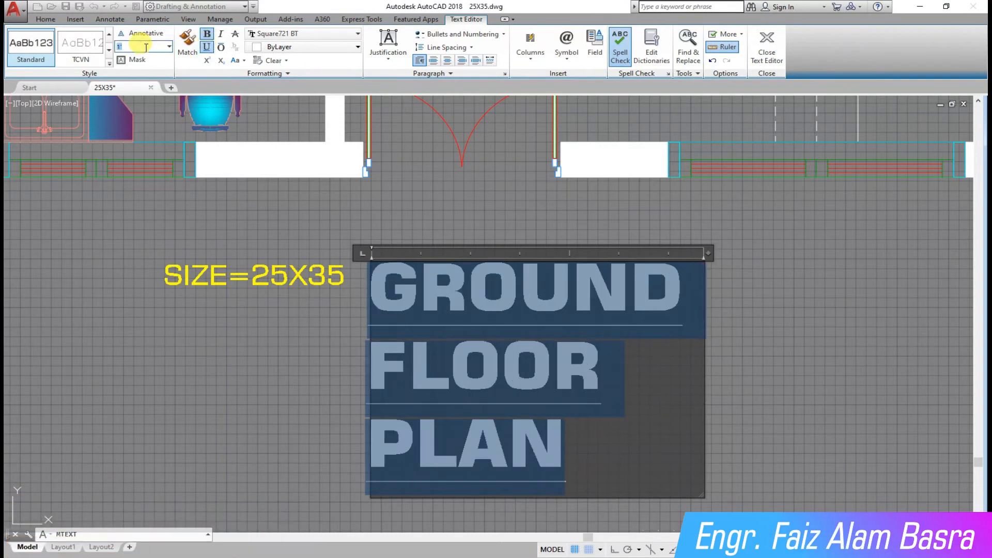
pyautogui.write('5')
pyautogui.press('Return')
pyautogui.click(252, 205)
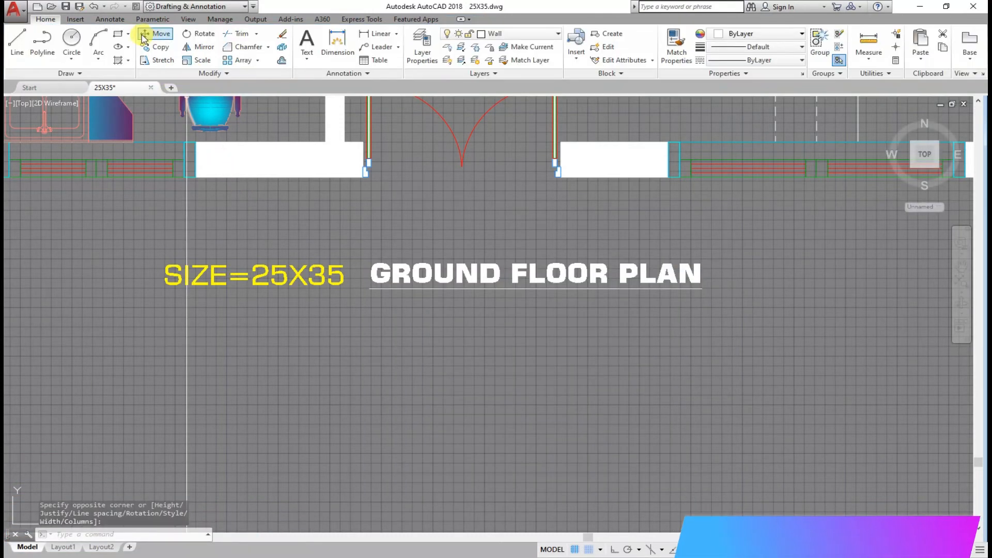
# Step: Move the SIZE=25X35 label to directly below the GROUND FLOOR PLAN title, roughly centred under it
pyautogui.press('Return')
pyautogui.click(255, 273)
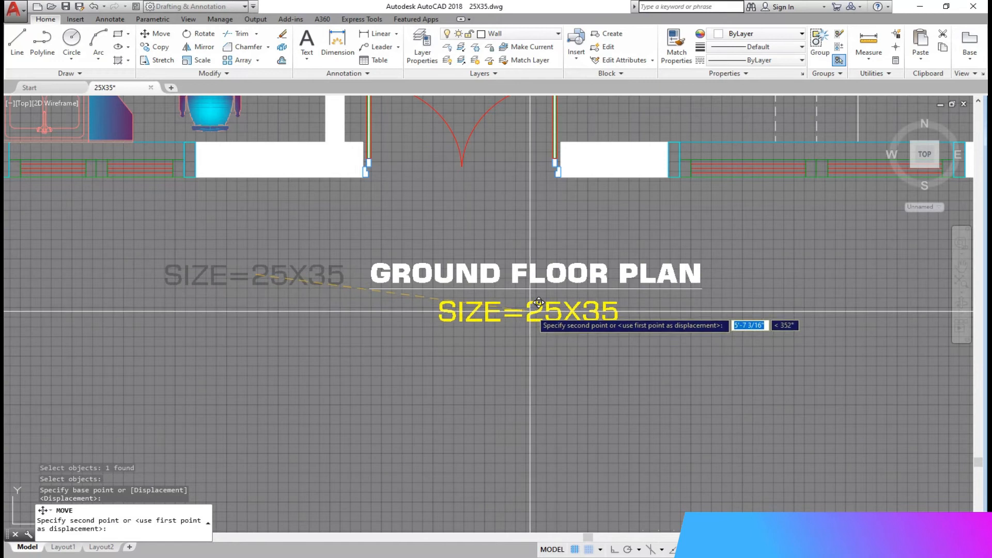
pyautogui.click(531, 310)
# Step: Match the GROUND FLOOR PLAN title's properties to those of the yellow SIZE=25X35 label
pyautogui.scroll(-6, 259, 223)
pyautogui.scroll(4, 288, 173)
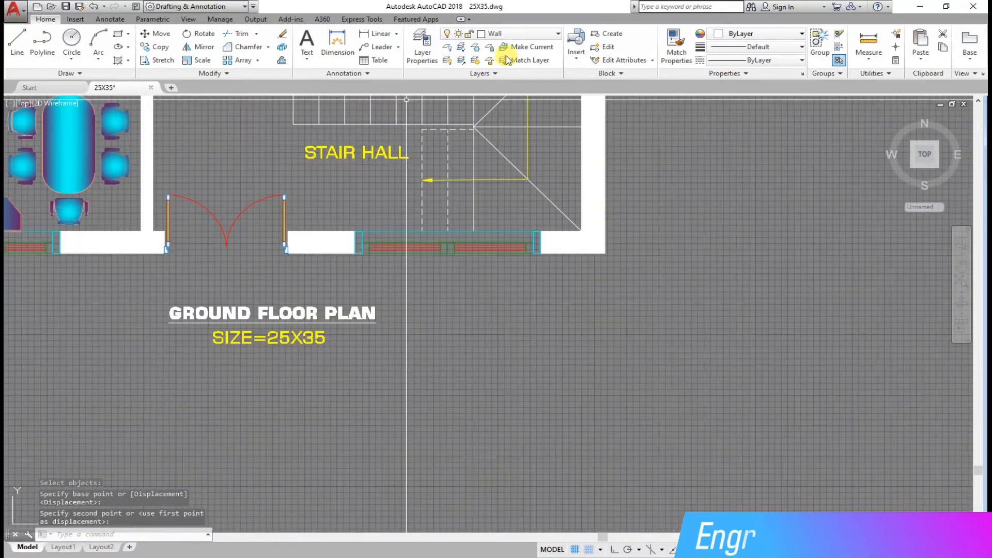
pyautogui.click(687, 41)
pyautogui.click(325, 336)
pyautogui.rightClick(397, 344)
pyautogui.click(413, 363)
pyautogui.scroll(-5, 397, 364)
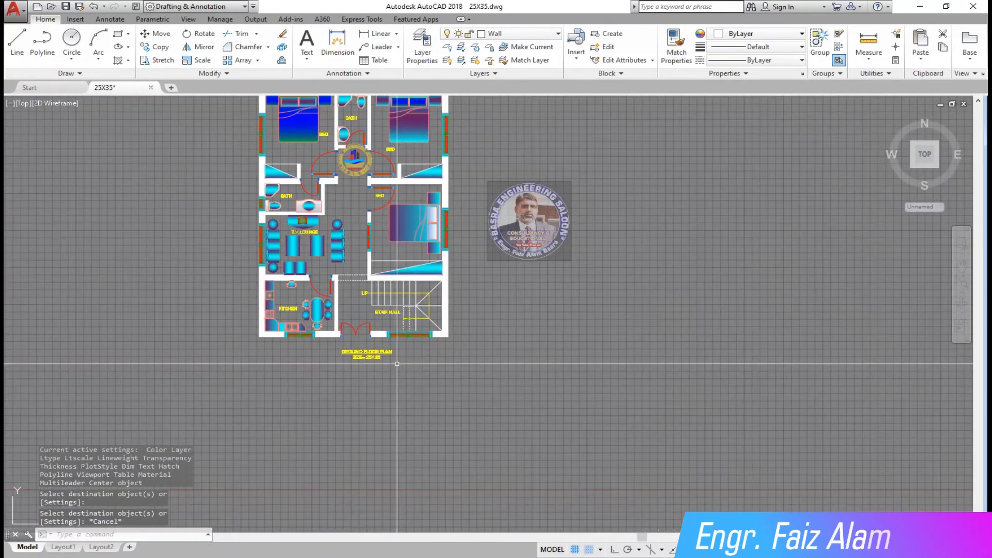
# Step: Copy the whole floor plan with its title twice in a row to the left, the second copy 54'-3" away with Ortho on
pyautogui.scroll(-2, 397, 364)
pyautogui.click(155, 51)
pyautogui.click(465, 398)
pyautogui.click(321, 159)
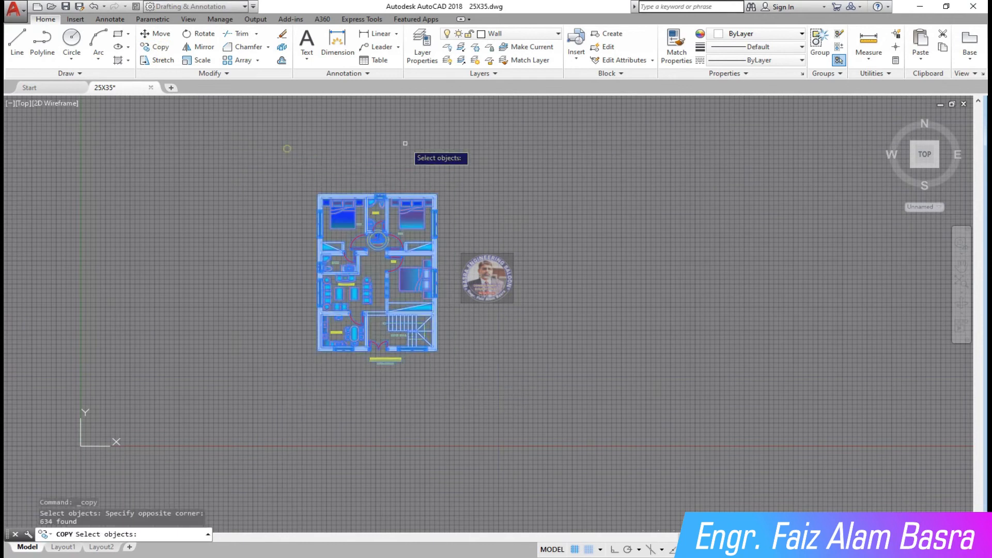
pyautogui.press('Return')
pyautogui.click(416, 142)
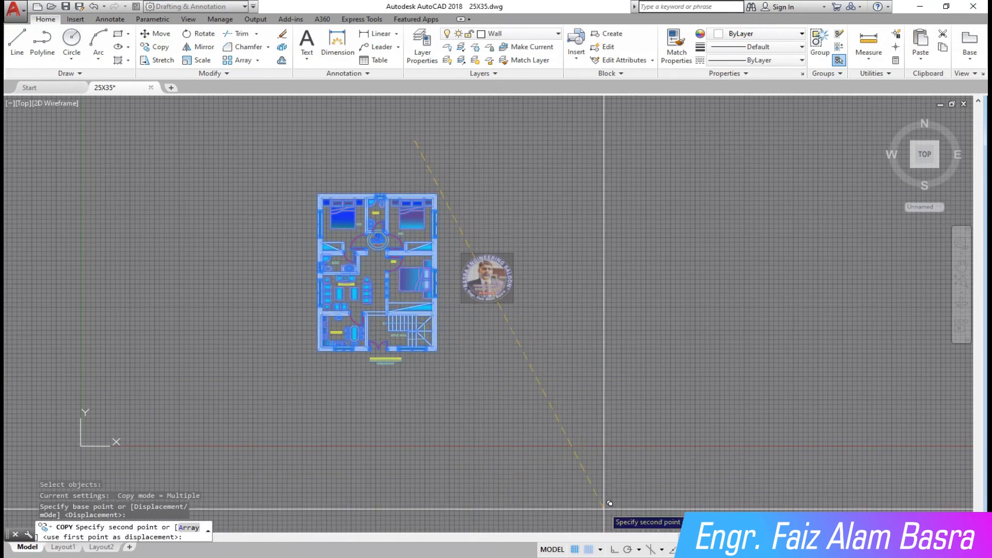
pyautogui.click(287, 105)
pyautogui.click(158, 105)
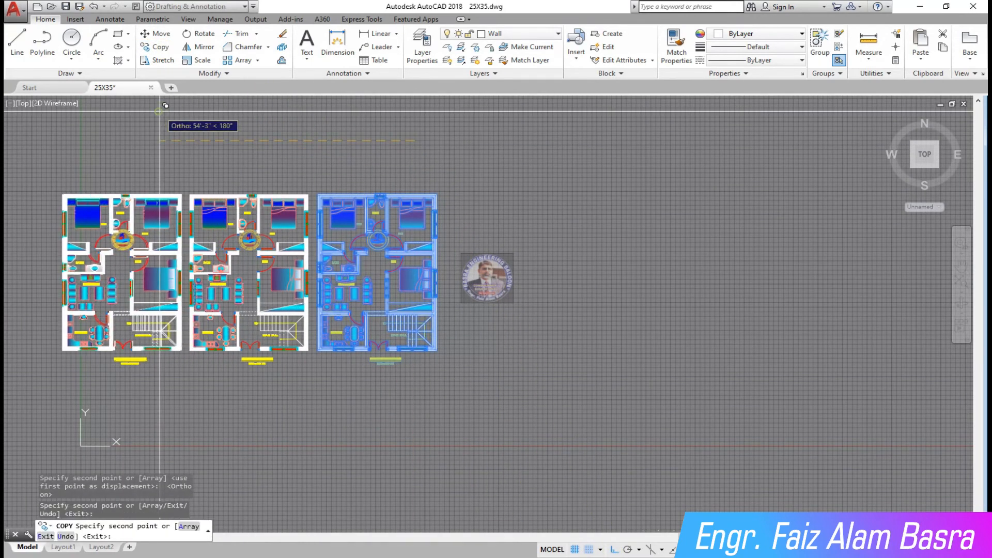
pyautogui.press('Escape')
# Step: Set the solid wall hatch around the middle plan's upper-left bedroom to yellow
pyautogui.scroll(6, 347, 167)
pyautogui.click(345, 182)
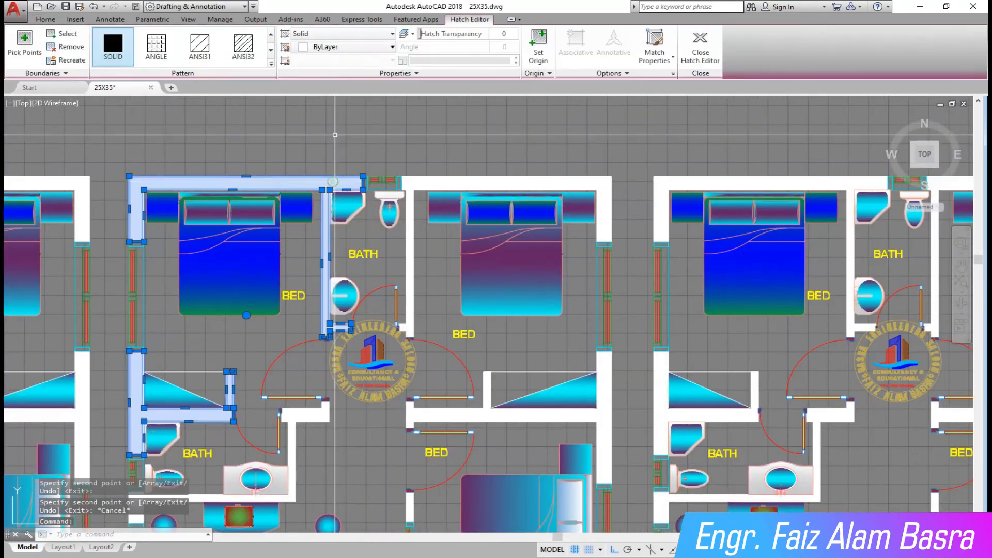
pyautogui.click(392, 47)
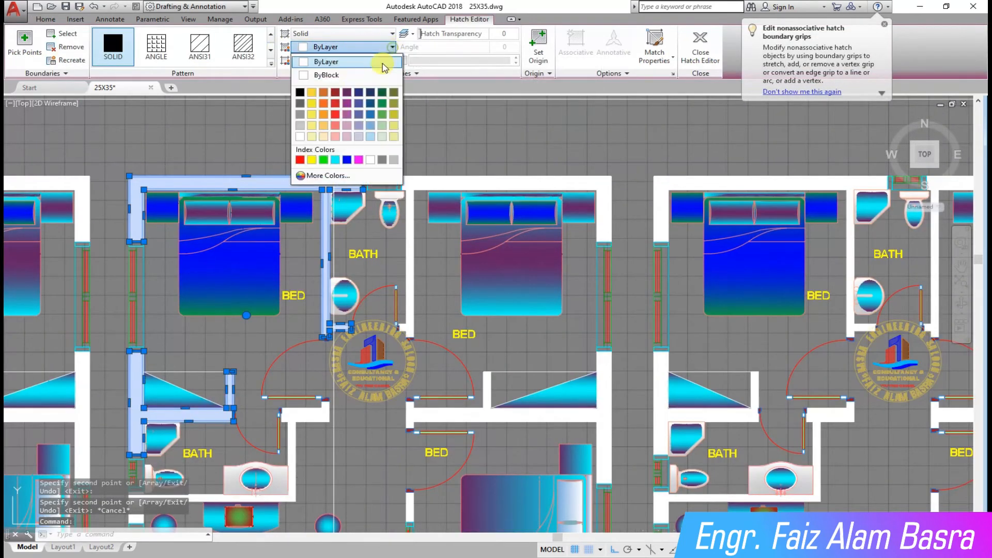
pyautogui.click(313, 158)
pyautogui.press('Escape')
# Step: Match the yellow wall hatch's properties onto all remaining wall hatches of the middle plan
pyautogui.scroll(-4, 265, 98)
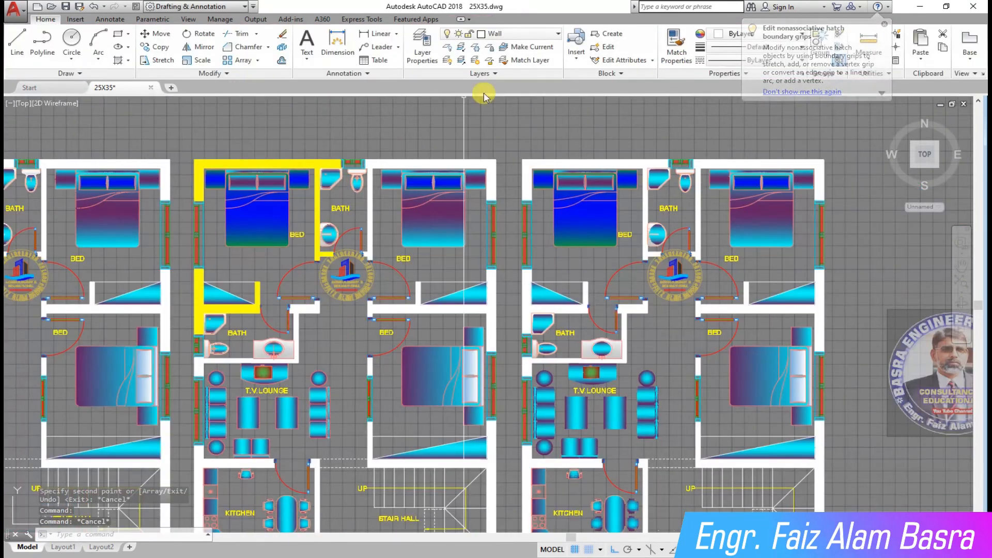
pyautogui.click(677, 49)
pyautogui.scroll(5, 192, 255)
pyautogui.click(193, 255)
pyautogui.click(338, 261)
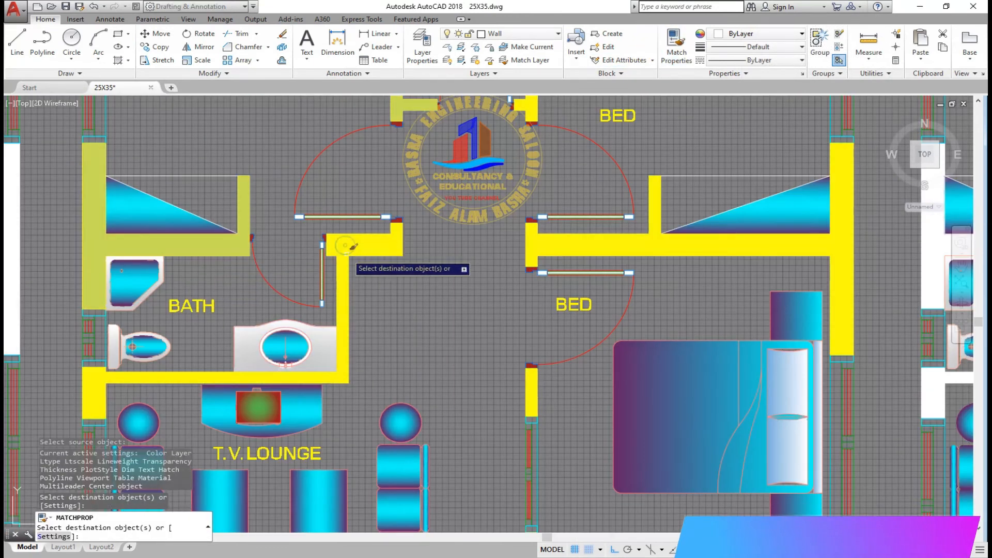
pyautogui.scroll(-5, 327, 306)
pyautogui.scroll(-3, 383, 303)
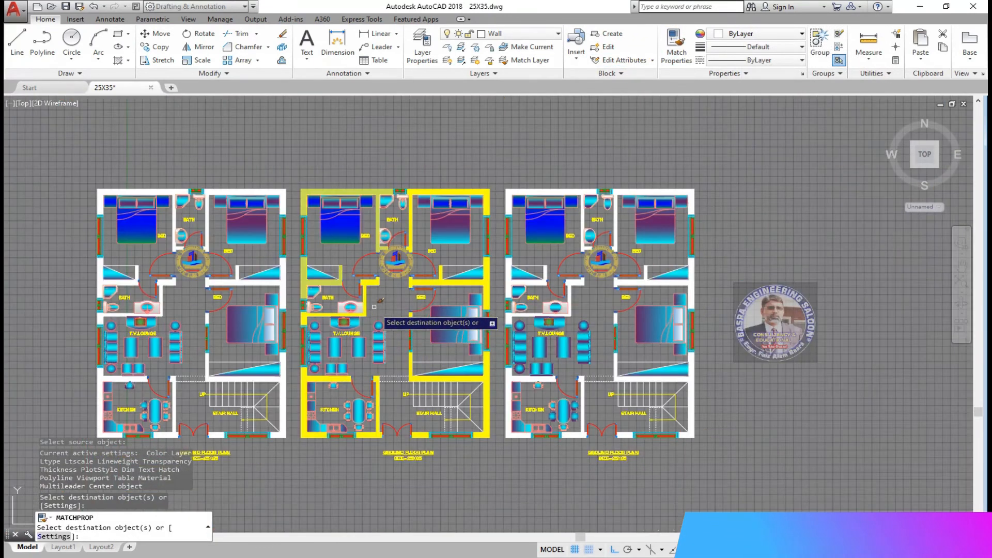
pyautogui.scroll(3, 382, 305)
pyautogui.press('Escape')
# Step: Set the solid wall hatch around the leftmost plan's upper-right bedroom to black
pyautogui.scroll(4, 257, 402)
pyautogui.scroll(-4, 307, 217)
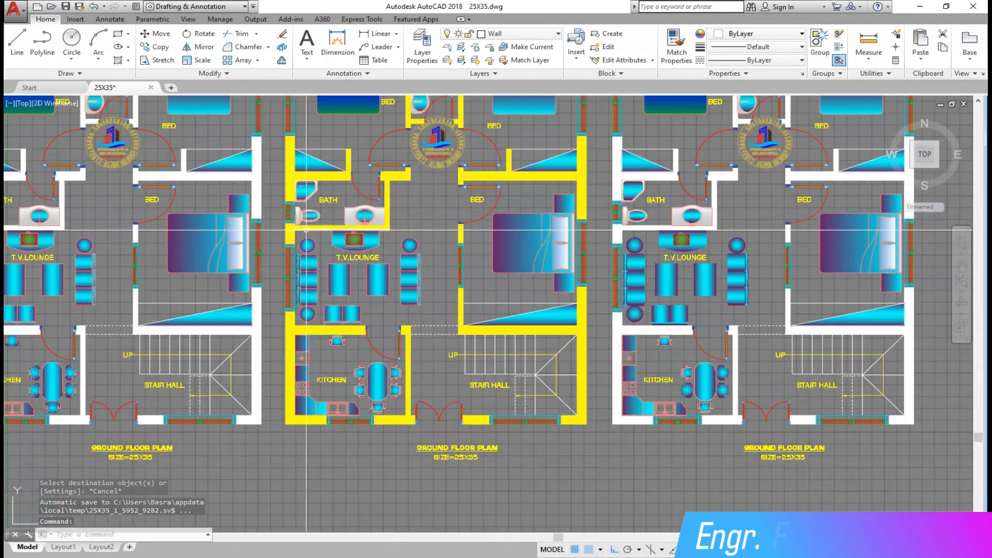
pyautogui.scroll(3, 311, 207)
pyautogui.click(308, 167)
pyautogui.click(391, 48)
pyautogui.click(302, 92)
pyautogui.press('Escape')
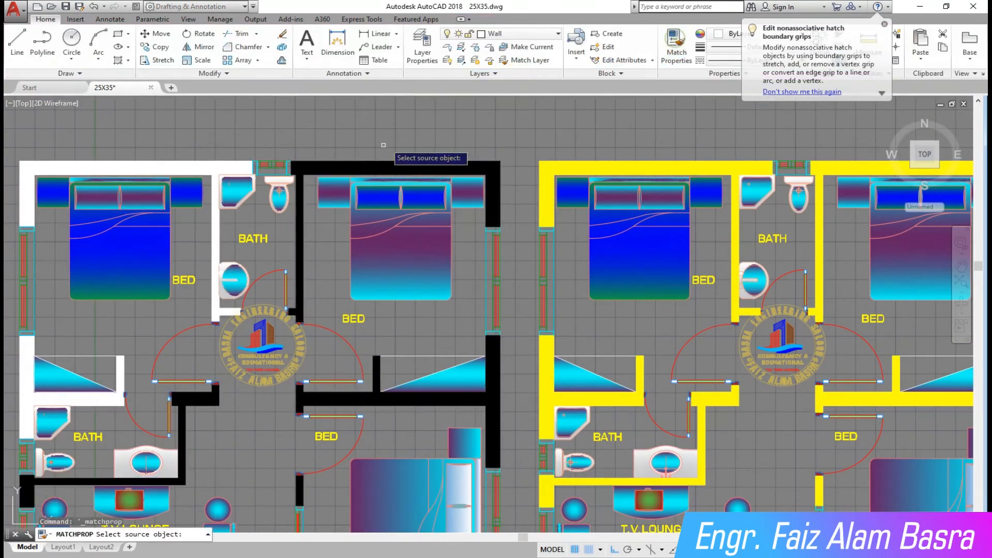
# Step: Match the black wall hatch's properties onto the remaining white walls of the leftmost plan
pyautogui.click(384, 167)
pyautogui.click(222, 168)
pyautogui.press('Escape')
# Step: Examine the three floor plans with black, yellow and white walls for complete recolouring
pyautogui.scroll(-2, 331, 134)
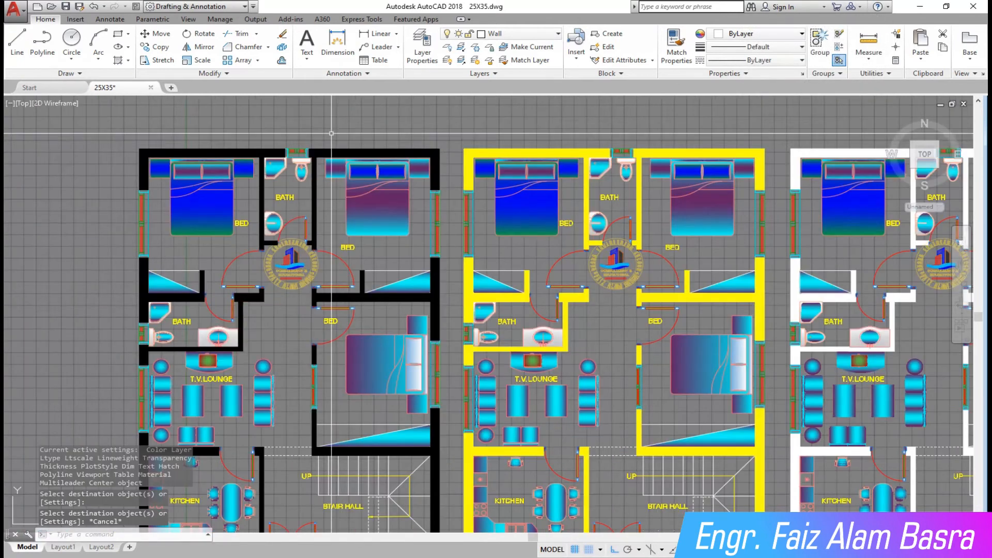
pyautogui.scroll(2, 107, 395)
pyautogui.scroll(-2, 129, 150)
pyautogui.scroll(2, 130, 400)
pyautogui.scroll(-2, 158, 352)
pyautogui.scroll(-2, 165, 348)
pyautogui.scroll(2, 115, 263)
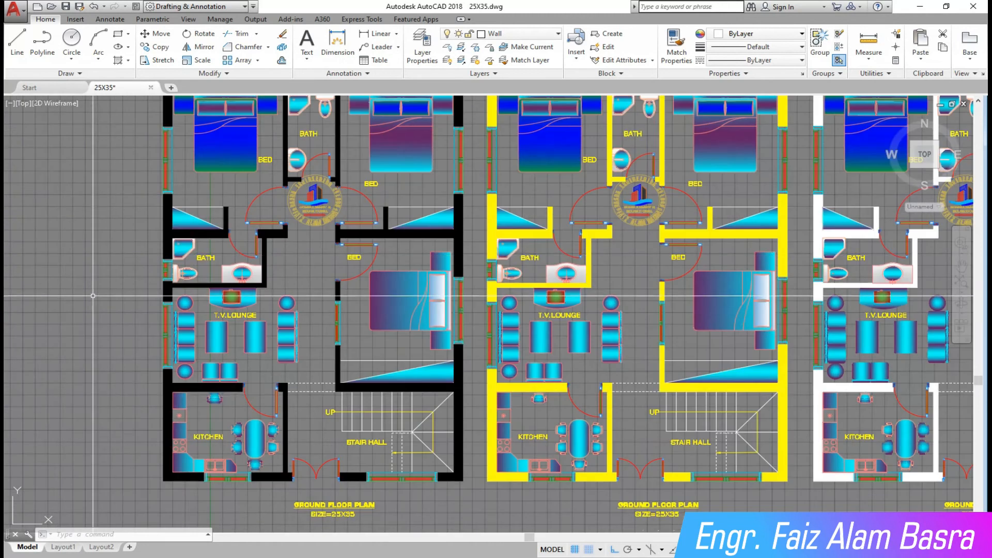
pyautogui.scroll(-2, 5, 436)
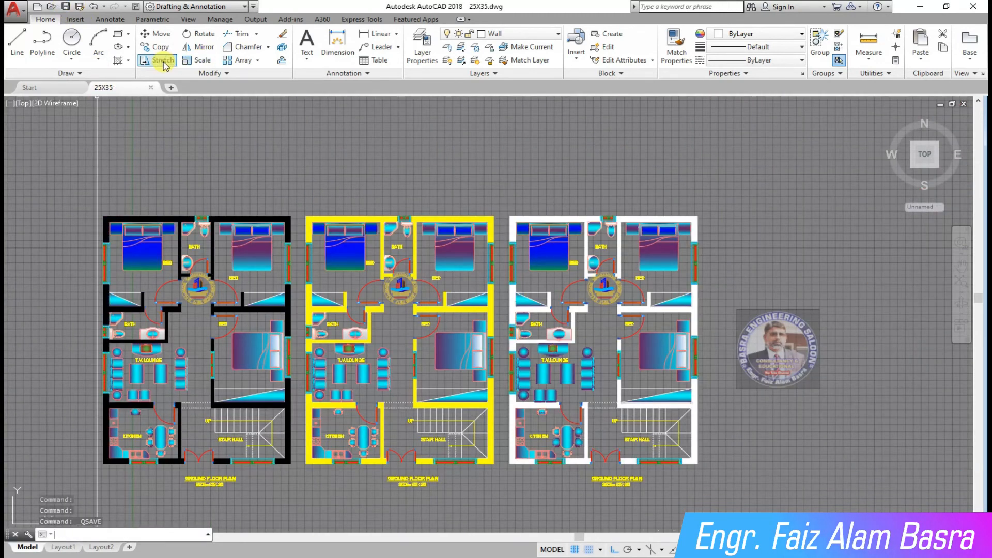
# Step: Copy the row of three floor plans with their titles straight up by about 41'-3" as a second row
pyautogui.click(686, 489)
pyautogui.click(88, 203)
pyautogui.scroll(2, 276, 323)
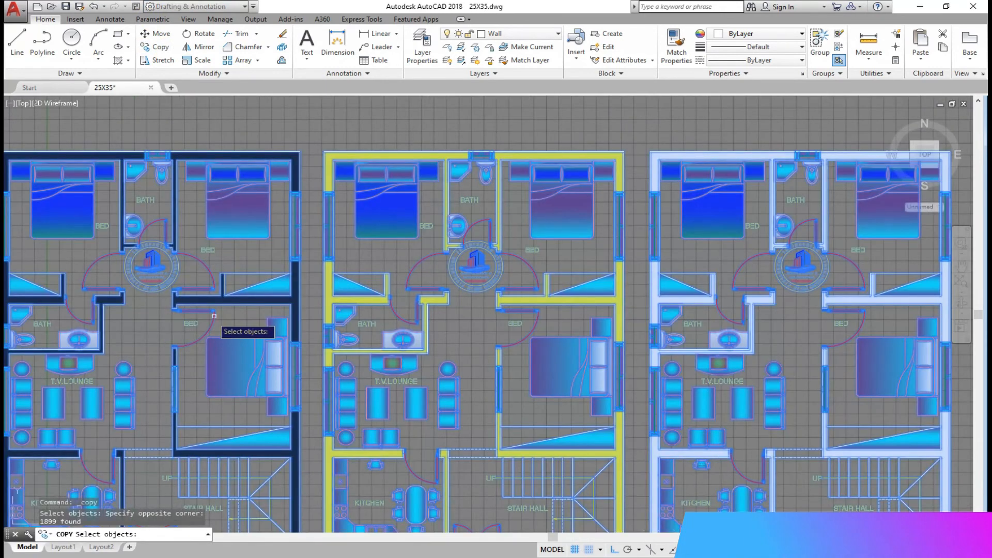
pyautogui.scroll(-3, 191, 324)
pyautogui.press('Return')
pyautogui.click(90, 348)
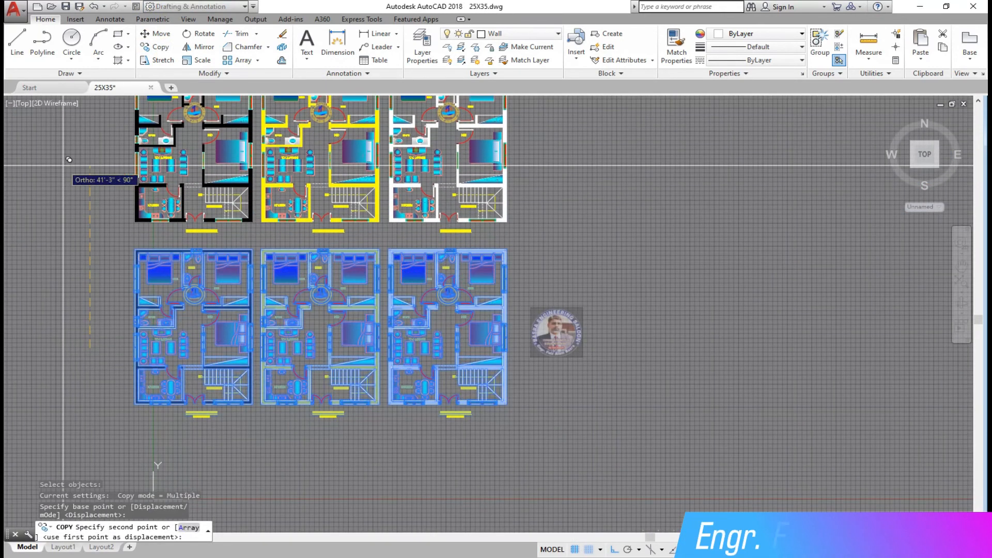
pyautogui.click(63, 165)
pyautogui.scroll(-4, 113, 295)
pyautogui.press('Escape')
# Step: Draw a rectangle over the outer wall corners of the upper black-walled plan
pyautogui.scroll(2, 75, 239)
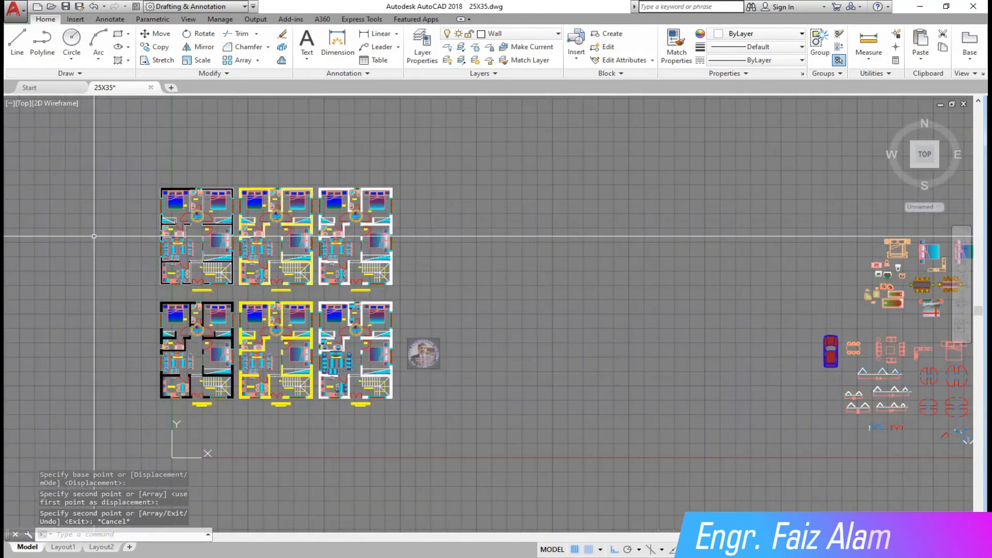
pyautogui.scroll(4, 174, 219)
pyautogui.click(118, 33)
pyautogui.click(140, 144)
pyautogui.press('Escape')
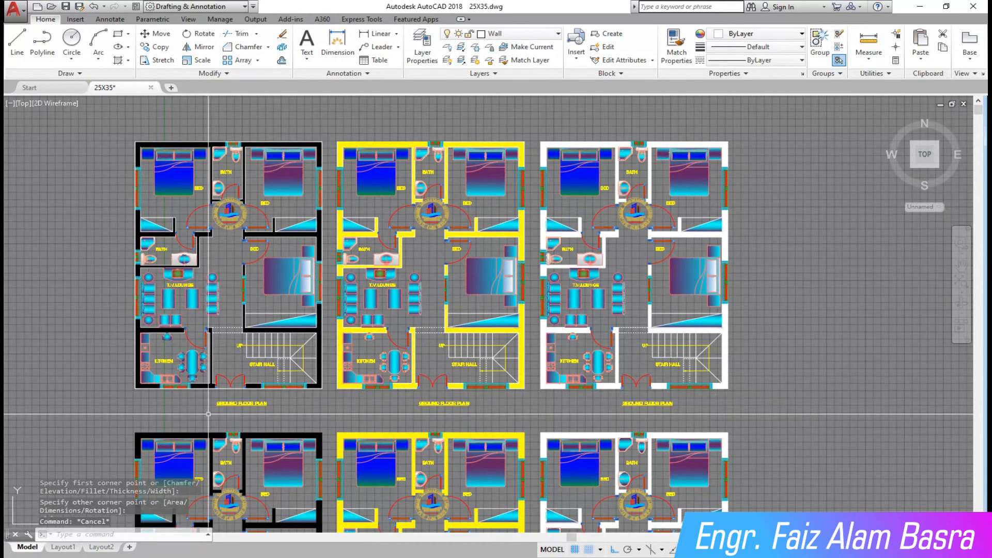
# Step: Move the outline rectangle of the upper black-walled plan horizontally to the left, into the empty area clear of all plans
pyautogui.scroll(4, 144, 383)
pyautogui.click(157, 33)
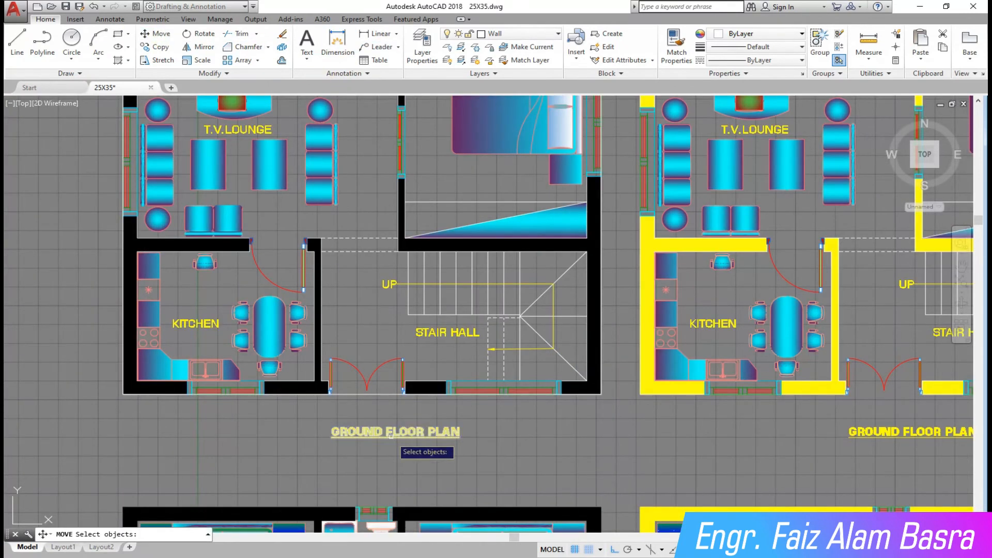
pyautogui.press('Return')
pyautogui.click(379, 397)
pyautogui.scroll(-2, 477, 393)
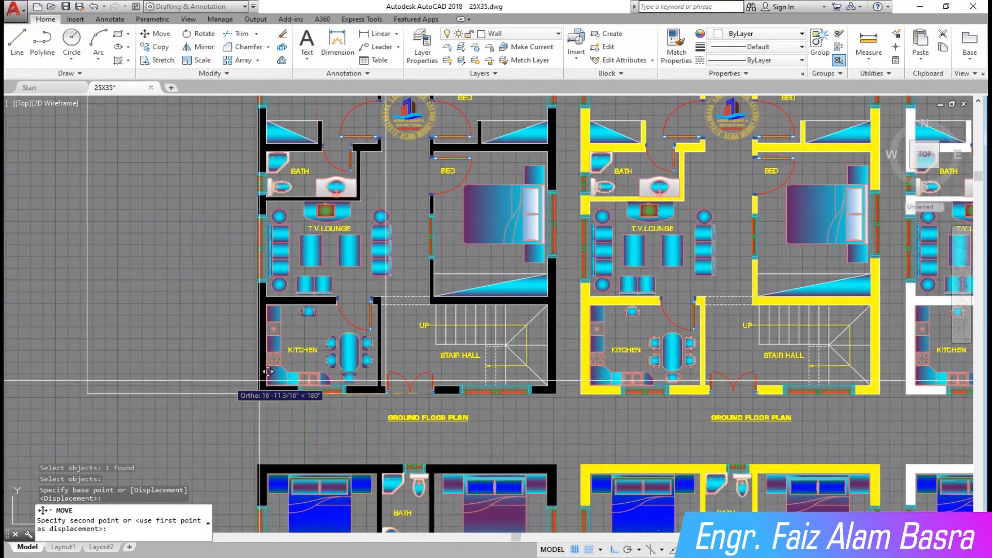
pyautogui.scroll(-2, 344, 381)
pyautogui.click(71, 377)
pyautogui.press('Escape')
pyautogui.scroll(-2, 314, 330)
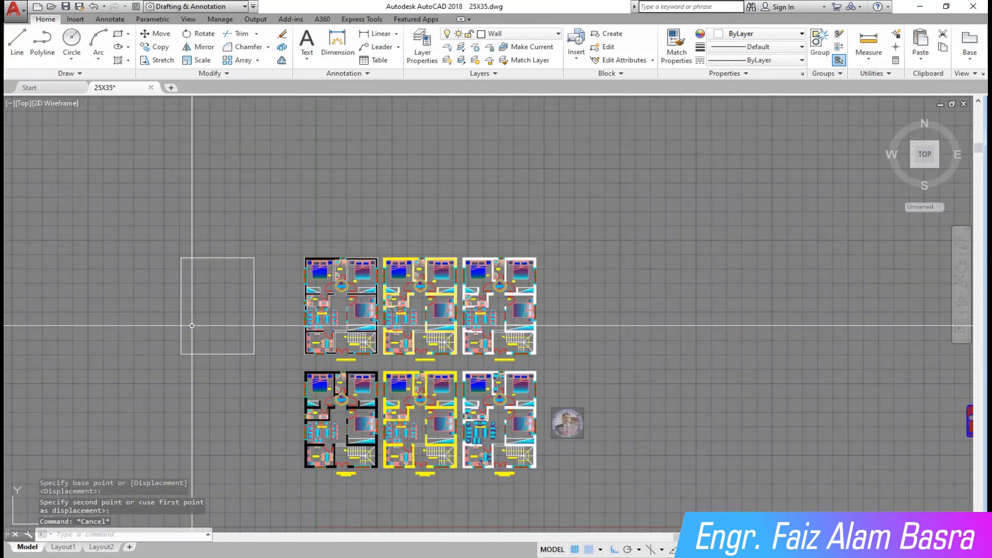
# Step: Fill the empty outline rectangle beside the plans with a solid hatch and set its colour to dark green 19,103,52
pyautogui.scroll(1, 196, 318)
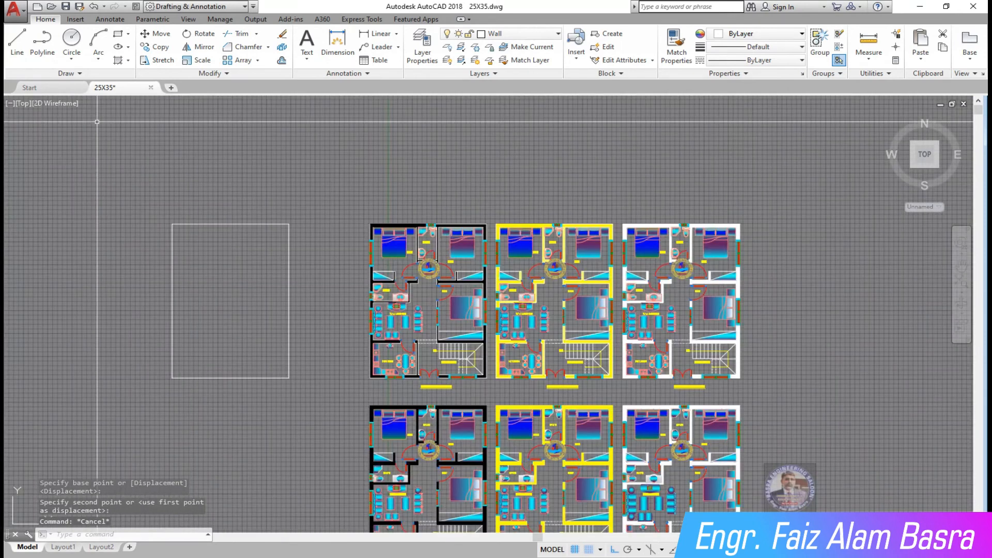
pyautogui.click(220, 270)
pyautogui.press('Escape')
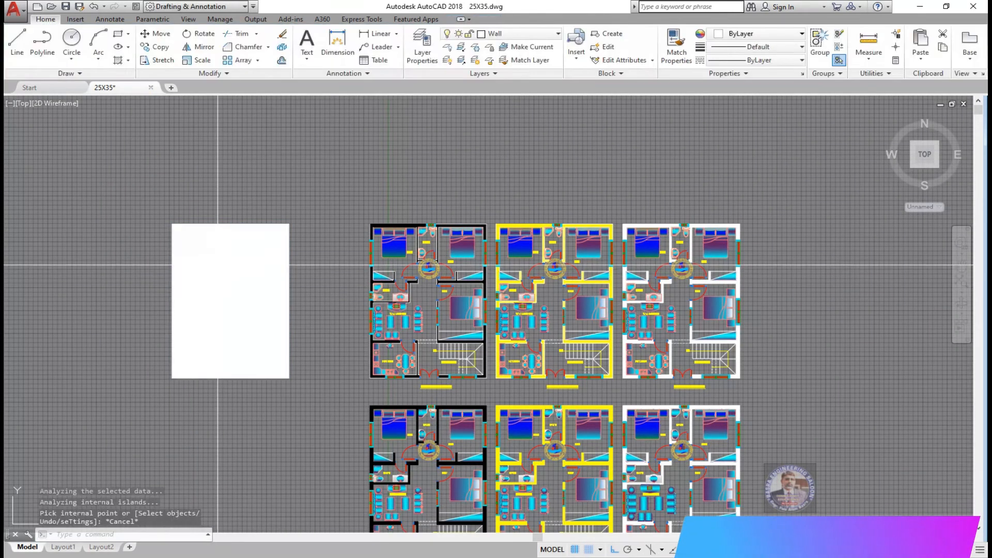
pyautogui.click(219, 264)
pyautogui.click(391, 47)
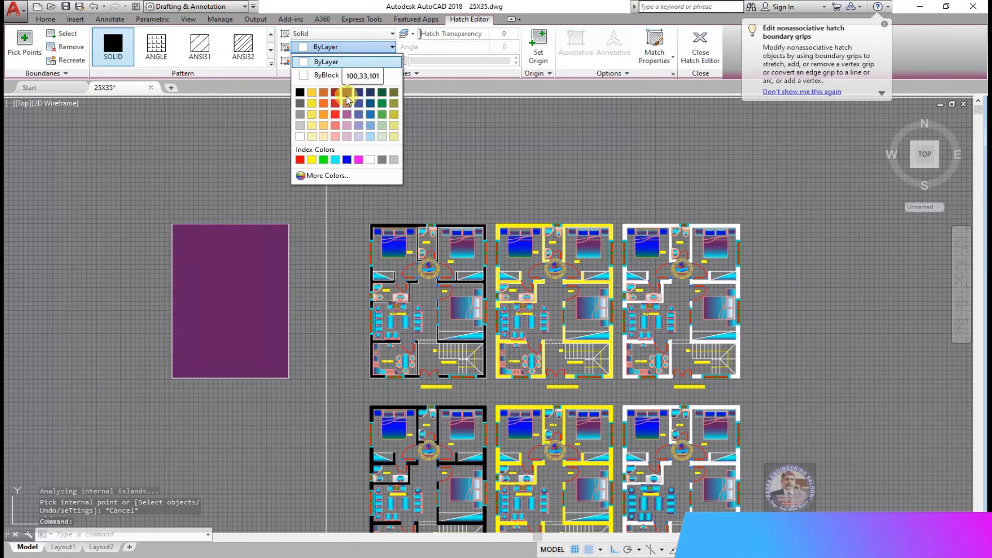
pyautogui.click(382, 103)
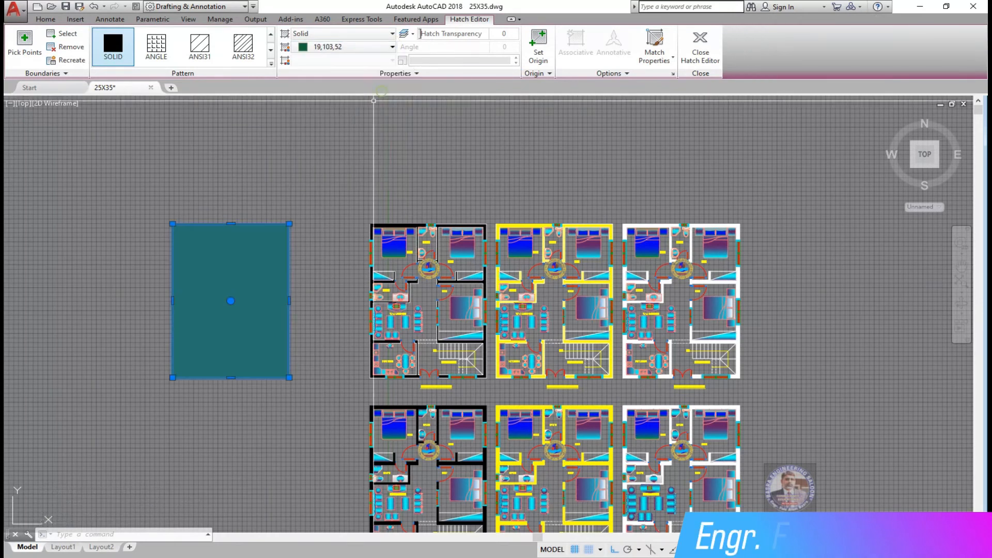
pyautogui.press('Escape')
# Step: Copy the green-filled rectangle onto each of the three upper floor plans, aligning its lower corner with the outer wall corners
pyautogui.click(160, 47)
pyautogui.press('Return')
pyautogui.click(289, 379)
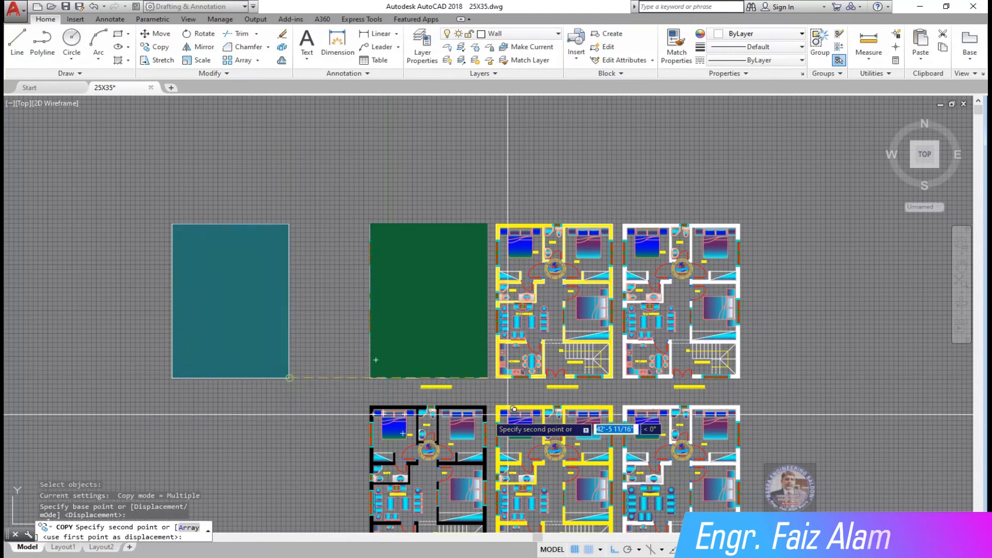
pyautogui.scroll(6, 515, 397)
pyautogui.click(323, 273)
pyautogui.scroll(-5, 329, 267)
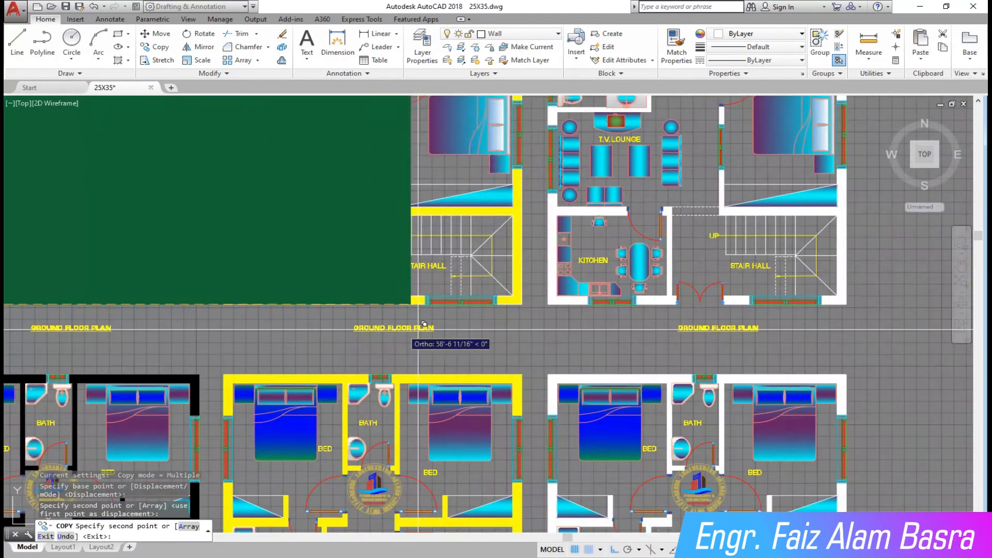
pyautogui.scroll(5, 522, 298)
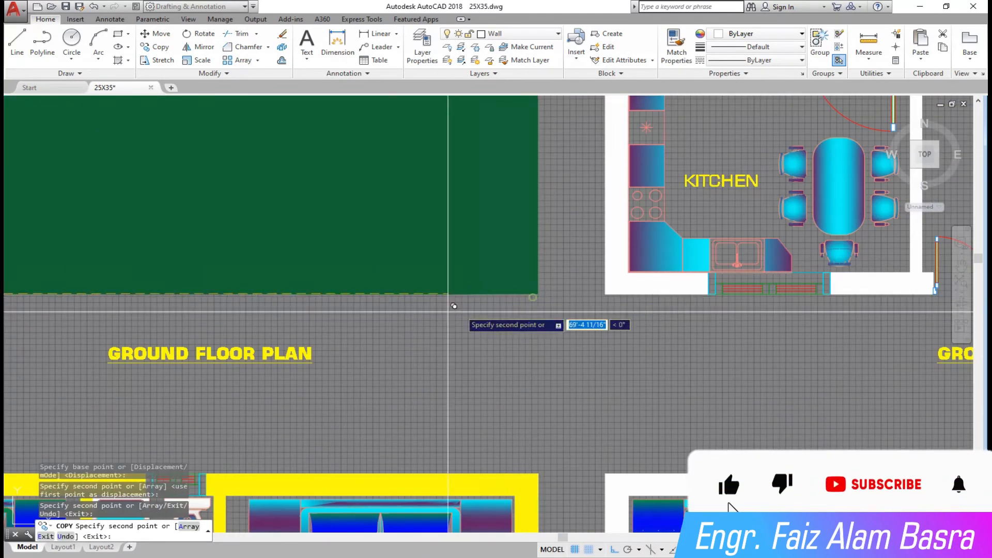
pyautogui.scroll(-5, 599, 323)
pyautogui.scroll(6, 581, 289)
pyautogui.click(578, 289)
pyautogui.scroll(-8, 414, 343)
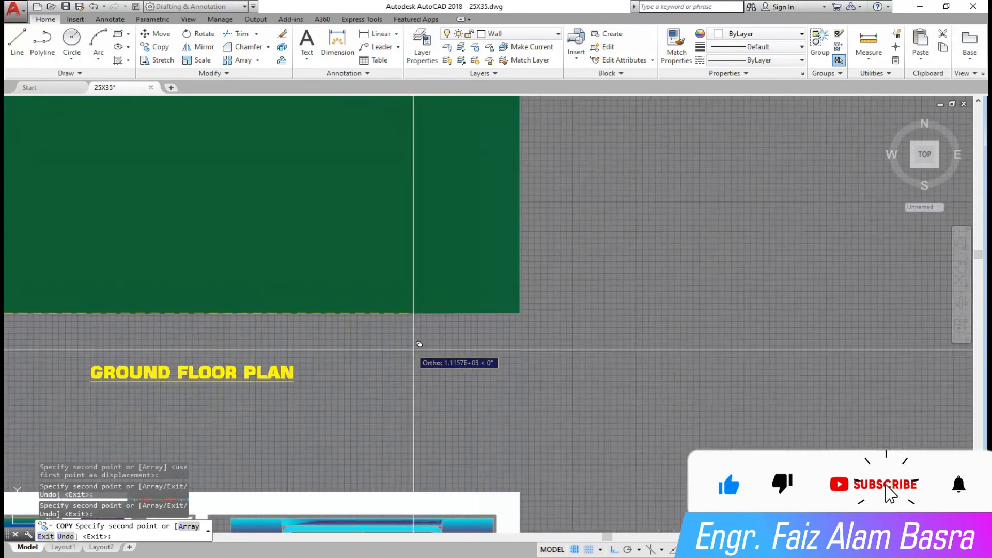
pyautogui.press('Escape')
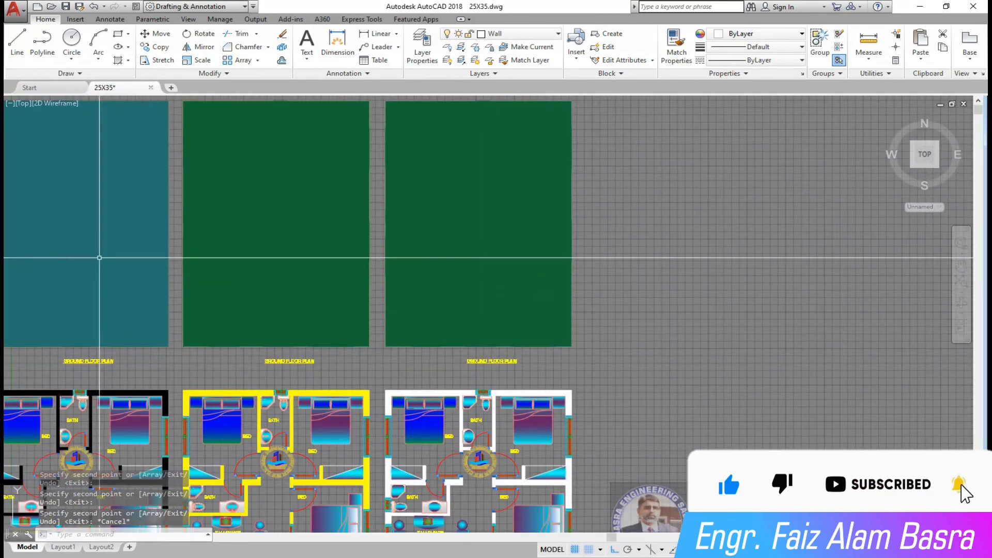
# Step: Send the three green hatches over the upper floor plans to the back, behind the walls and furniture
pyautogui.click(137, 270)
pyautogui.click(281, 266)
pyautogui.click(437, 260)
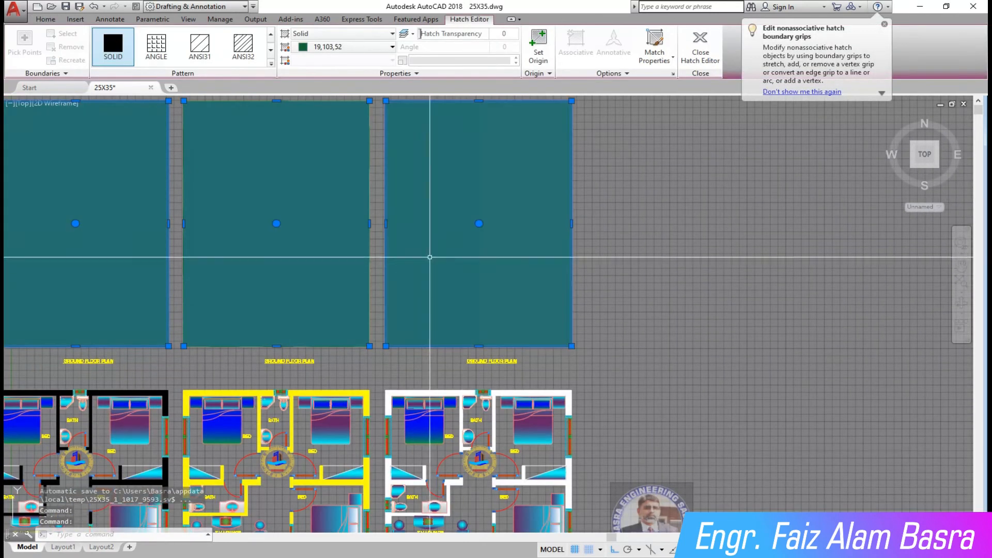
pyautogui.click(46, 19)
pyautogui.click(261, 101)
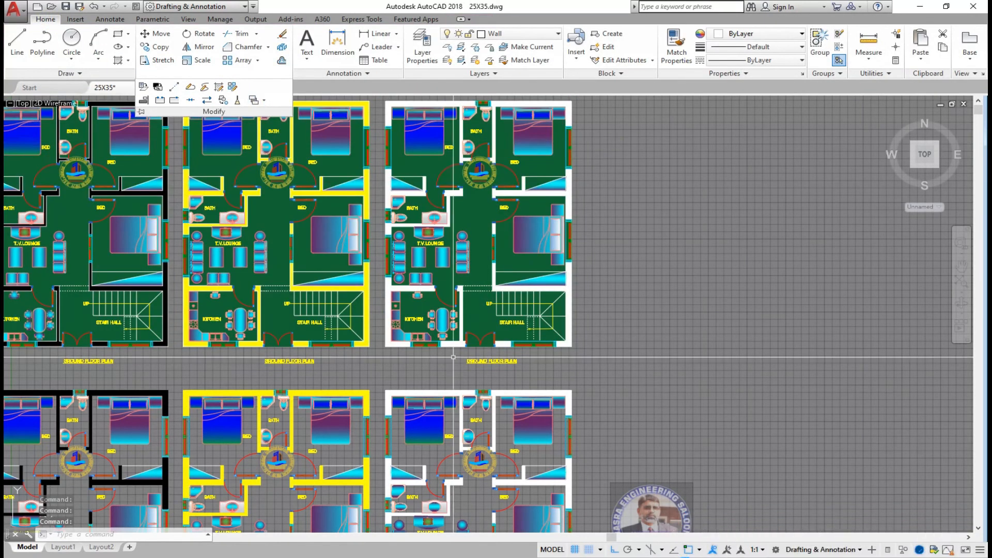
# Step: Delete the spare green-filled rectangle and its outline from the empty area beside the upper plans
pyautogui.scroll(-3, 206, 380)
pyautogui.scroll(4, 206, 381)
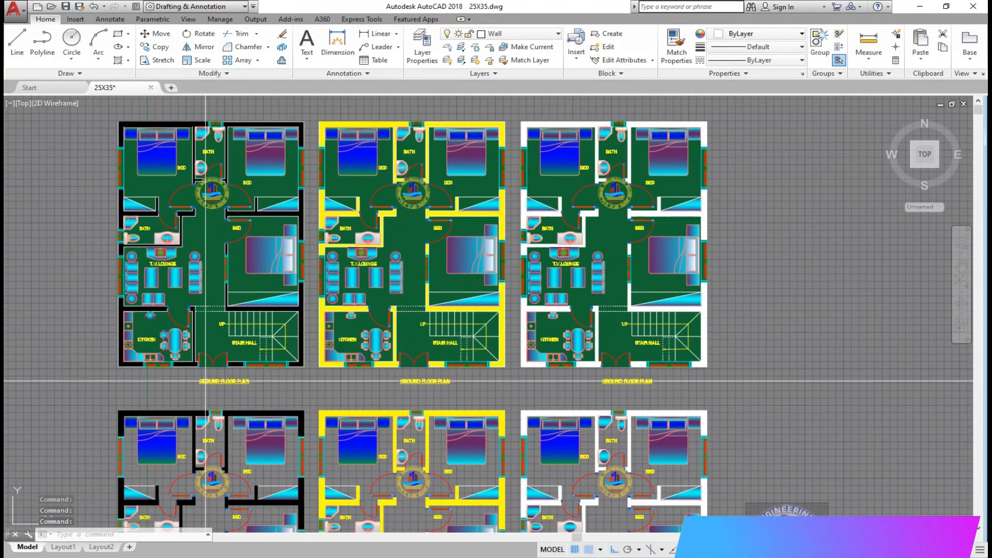
pyautogui.scroll(-2, 450, 336)
pyautogui.click(206, 379)
pyautogui.click(20, 170)
pyautogui.press('Delete')
pyautogui.scroll(2, 424, 333)
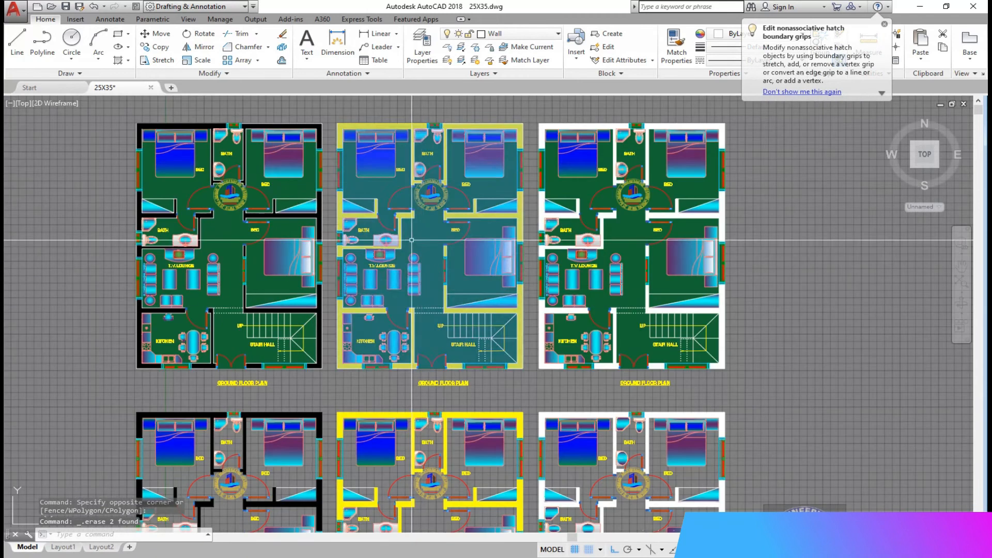
# Step: Examine the three upper floor plans with their green backgrounds, comparing the black, yellow and white walls
pyautogui.scroll(2, 254, 112)
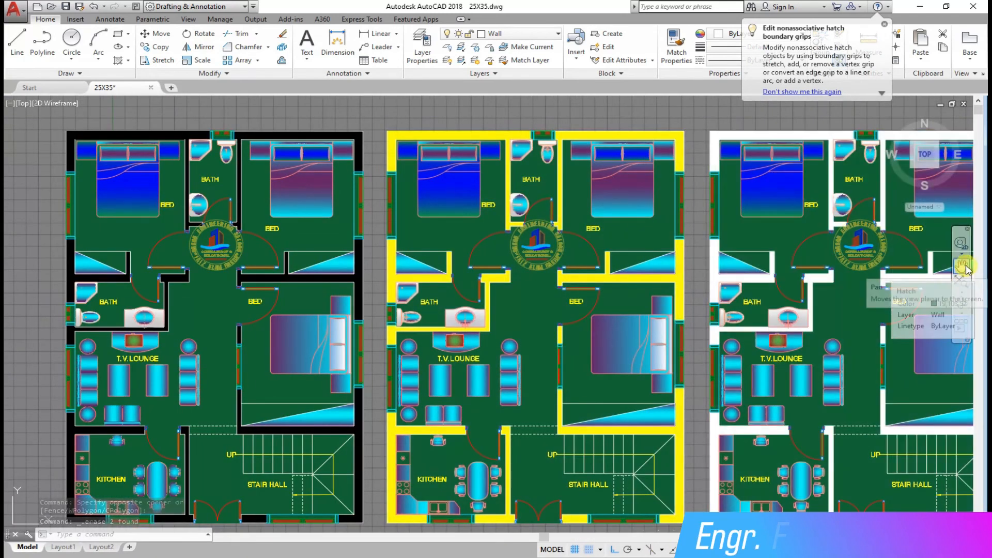
pyautogui.click(964, 266)
pyautogui.moveTo(688, 430); pyautogui.dragTo(617, 407)
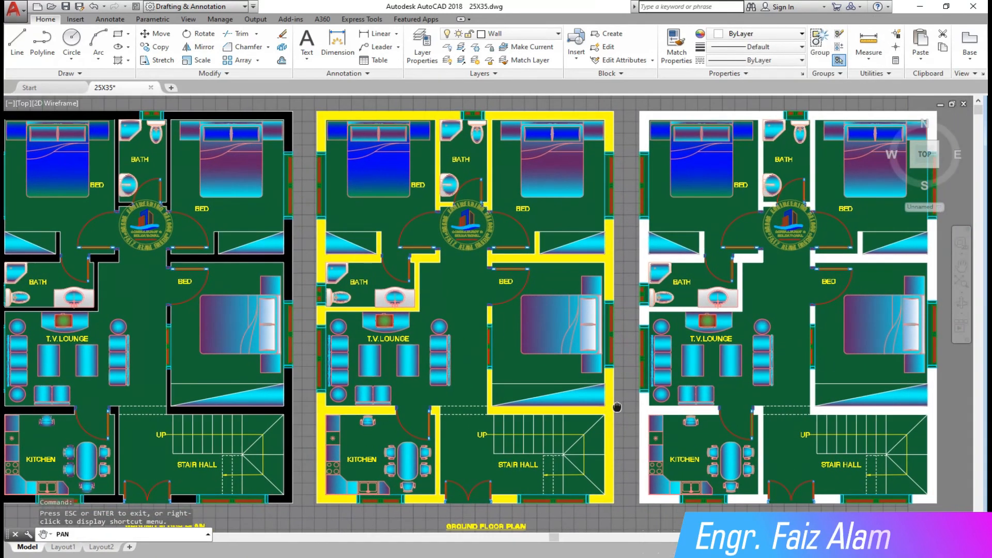
pyautogui.scroll(-2, 617, 404)
pyautogui.moveTo(615, 492); pyautogui.dragTo(599, 450)
pyautogui.rightClick(599, 449)
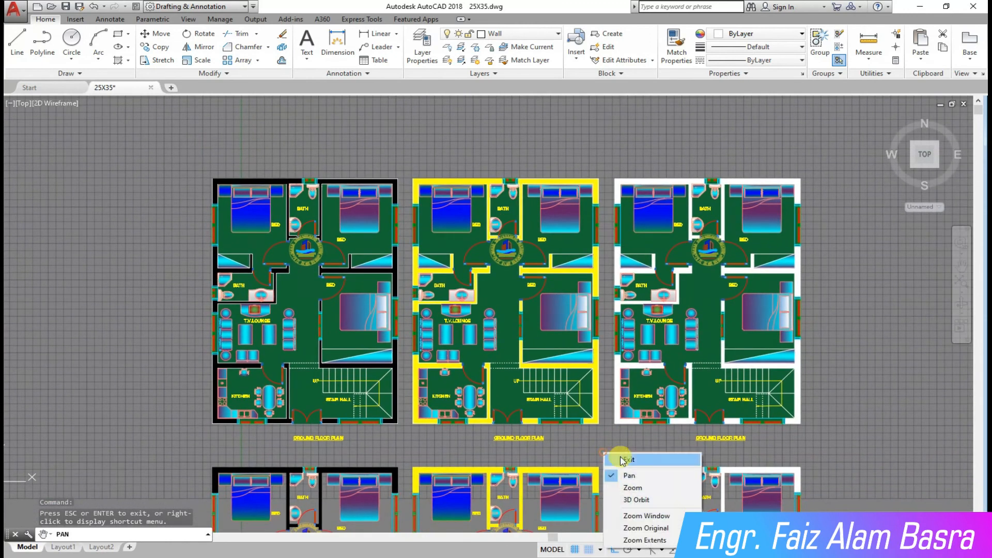
pyautogui.click(626, 457)
pyautogui.scroll(2, 253, 229)
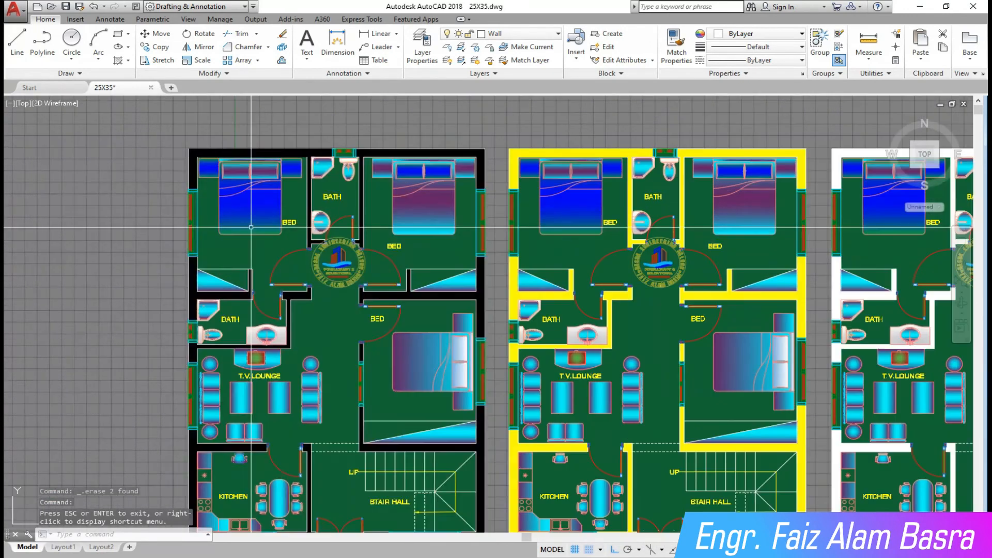
pyautogui.scroll(-2, 178, 154)
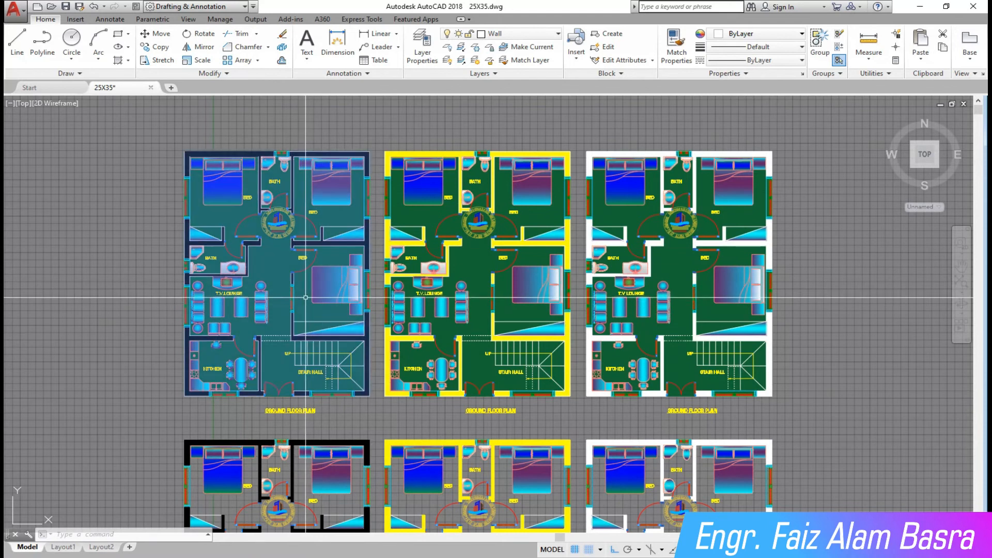
# Step: Change the background hatch of the upper black-walled plan to purple 100,33,101
pyautogui.click(324, 321)
pyautogui.click(392, 47)
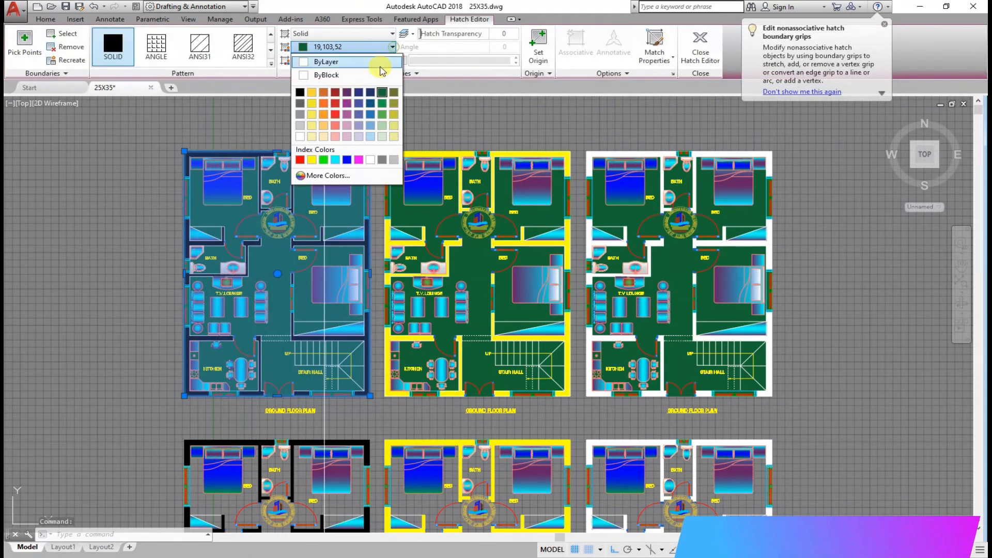
pyautogui.click(348, 85)
pyautogui.press('Escape')
pyautogui.scroll(2, 308, 224)
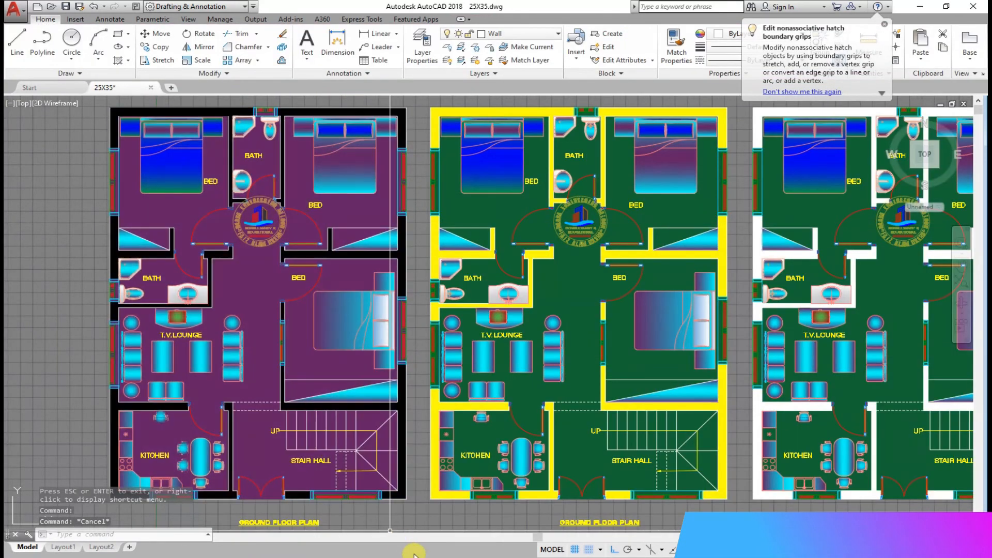
# Step: Change the background hatch of the upper white-walled plan to black
pyautogui.click(855, 387)
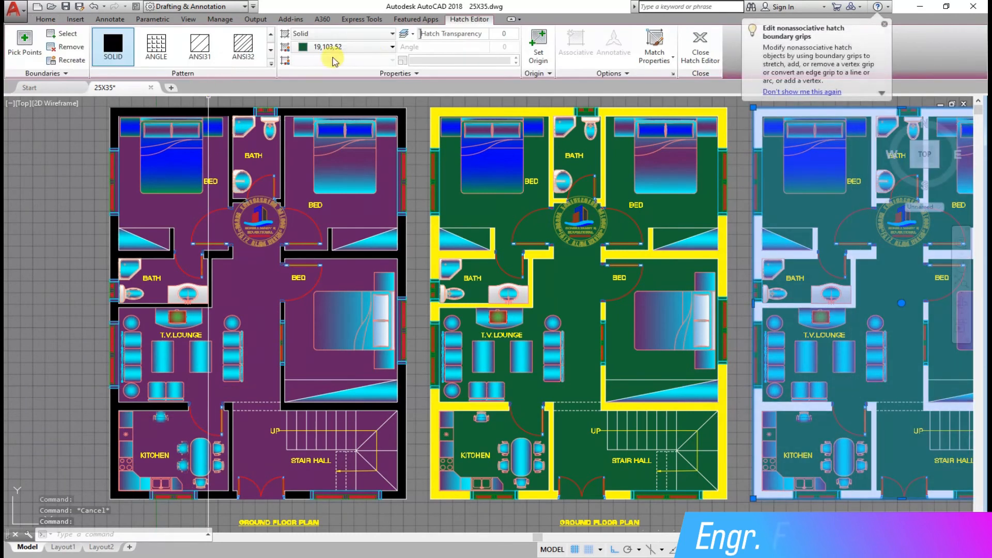
pyautogui.click(393, 46)
pyautogui.click(296, 96)
pyautogui.press('Escape')
pyautogui.scroll(-2, 16, 276)
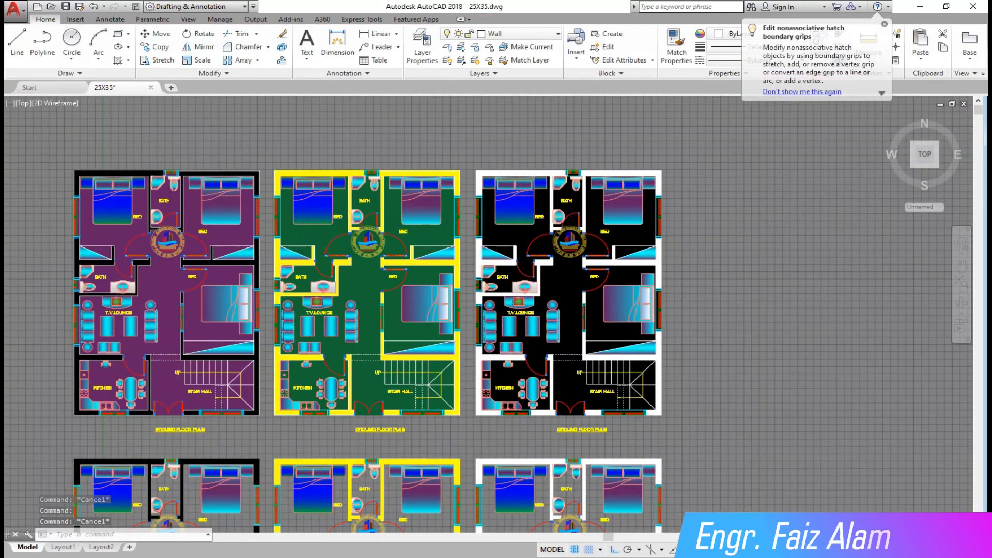
# Step: Examine the upper plans with purple, green and black backgrounds from the bedrooms down to the kitchens and stair halls
pyautogui.scroll(2, 819, 220)
pyautogui.scroll(2, 412, 221)
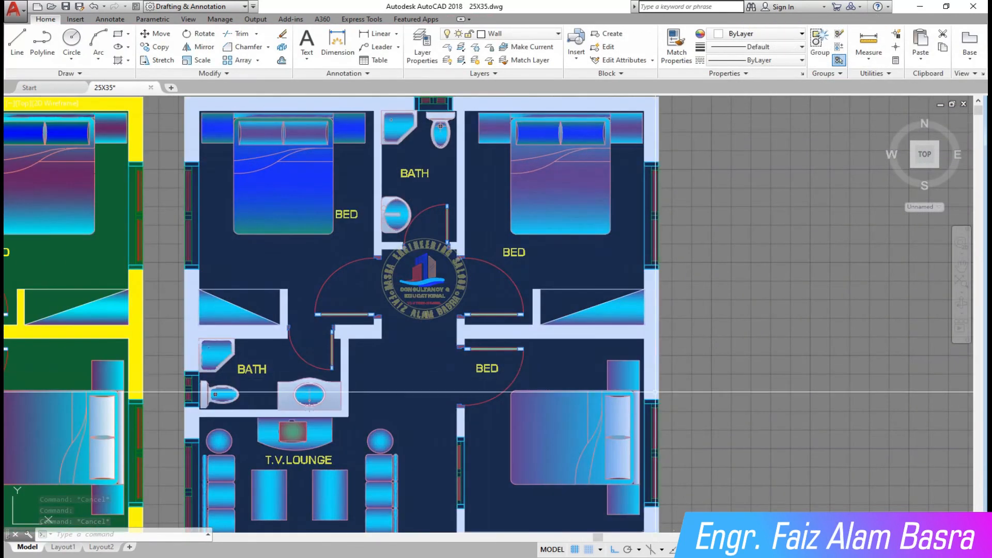
pyautogui.moveTo(714, 395); pyautogui.dragTo(778, 213, button='middle')
pyautogui.moveTo(784, 424); pyautogui.dragTo(788, 309)
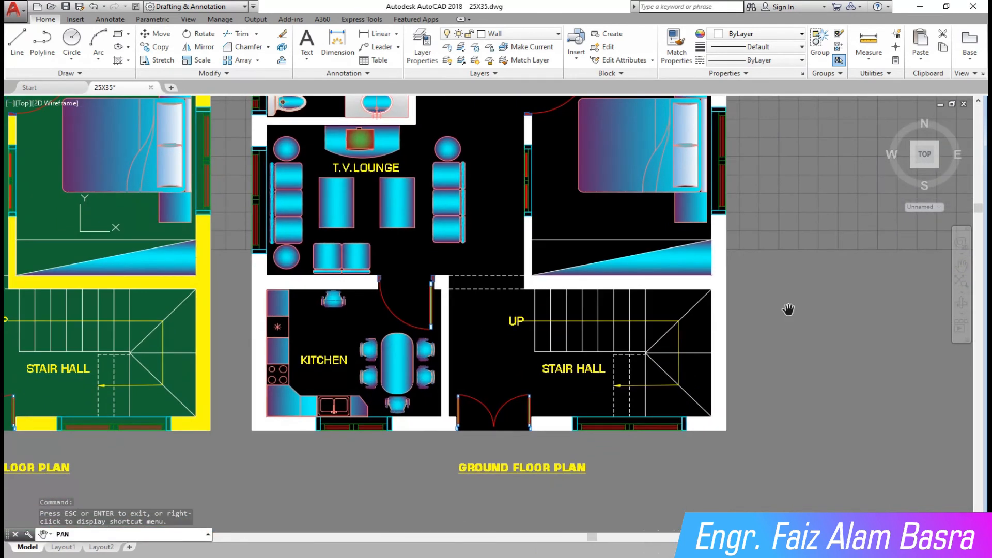
pyautogui.scroll(-3, 777, 335)
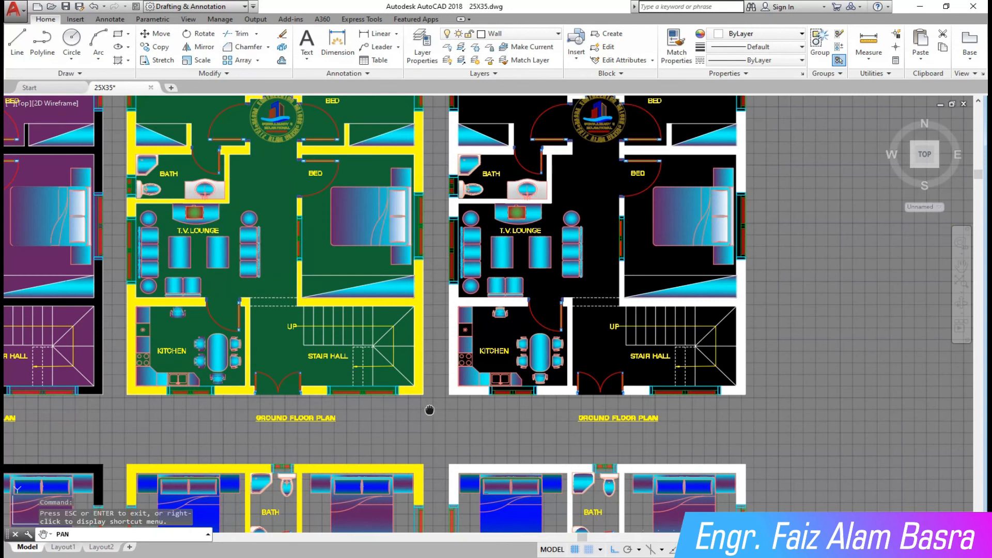
pyautogui.moveTo(430, 409); pyautogui.dragTo(594, 438)
pyautogui.moveTo(276, 222)
pyautogui.mouseDown()
pyautogui.moveTo(314, 288)
pyautogui.moveTo(339, 303)
pyautogui.mouseUp()
pyautogui.moveTo(339, 301); pyautogui.dragTo(339, 303, button='middle')
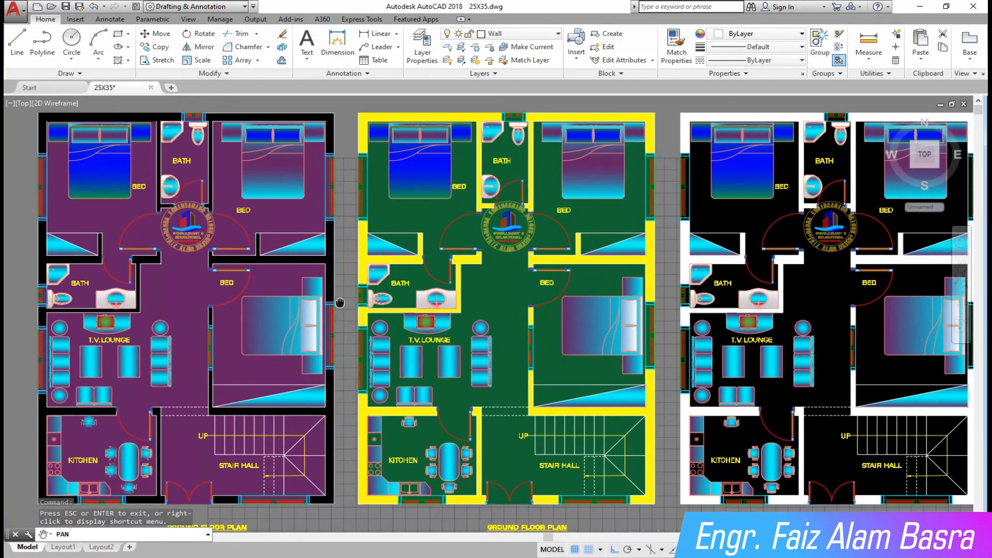
pyautogui.scroll(-5, 737, 410)
pyautogui.rightClick(188, 234)
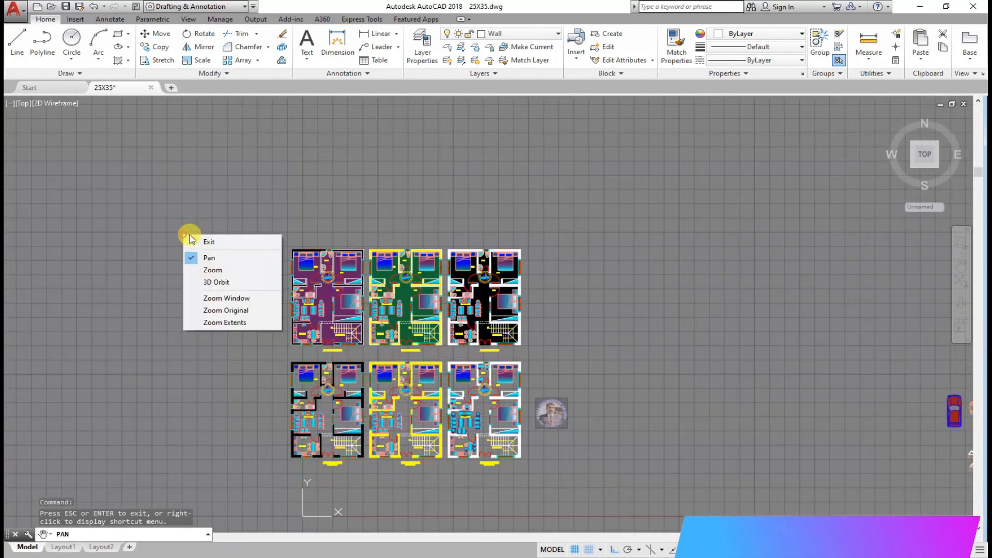
pyautogui.click(210, 242)
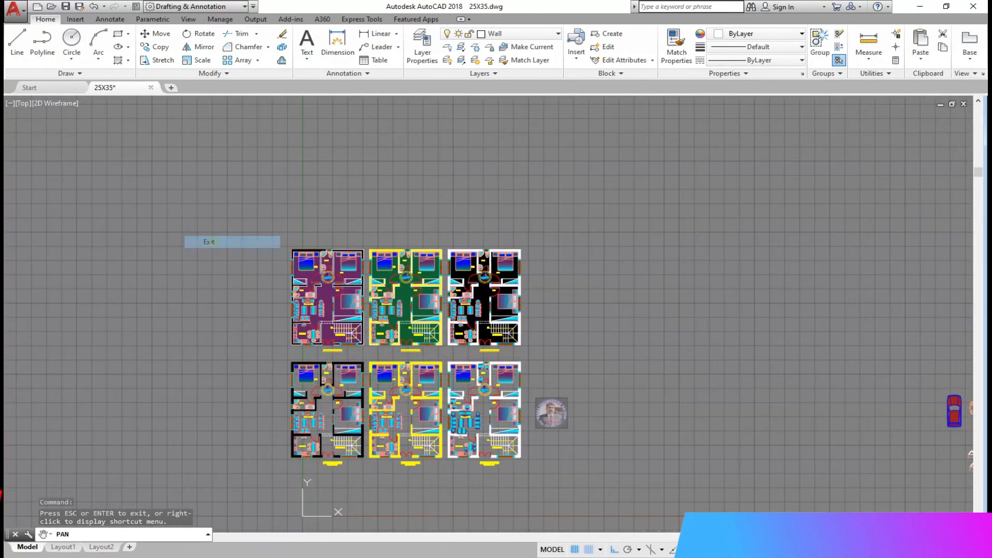
# Step: Copy the upper row of three coloured-background plans with their titles straight up as a third row
pyautogui.click(155, 46)
pyautogui.click(549, 355)
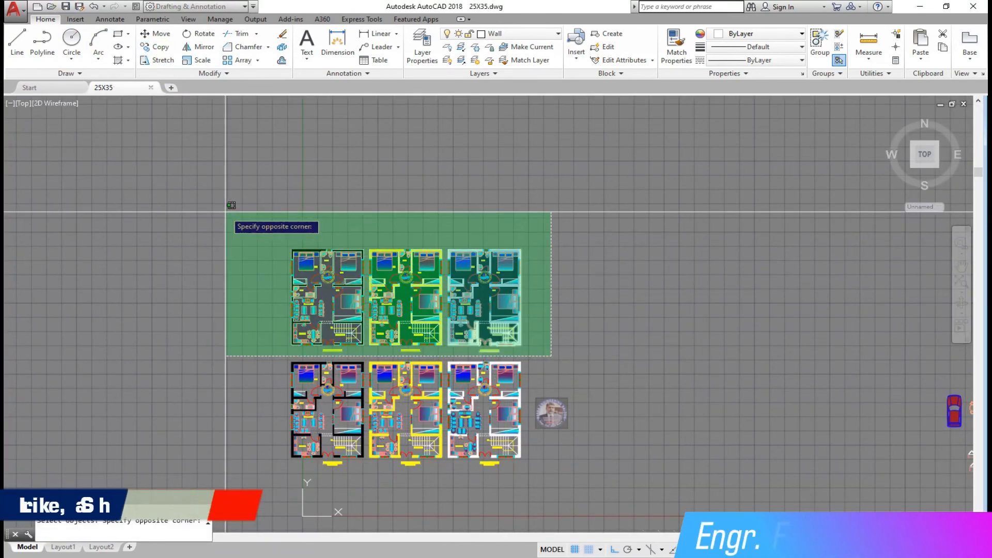
pyautogui.click(244, 222)
pyautogui.press('Return')
pyautogui.click(193, 338)
pyautogui.click(215, 225)
pyautogui.press('Escape')
# Step: Move the small coloured reference plan next to the new top row, beside the purple-background plan, with ortho mode off
pyautogui.scroll(-3, 681, 246)
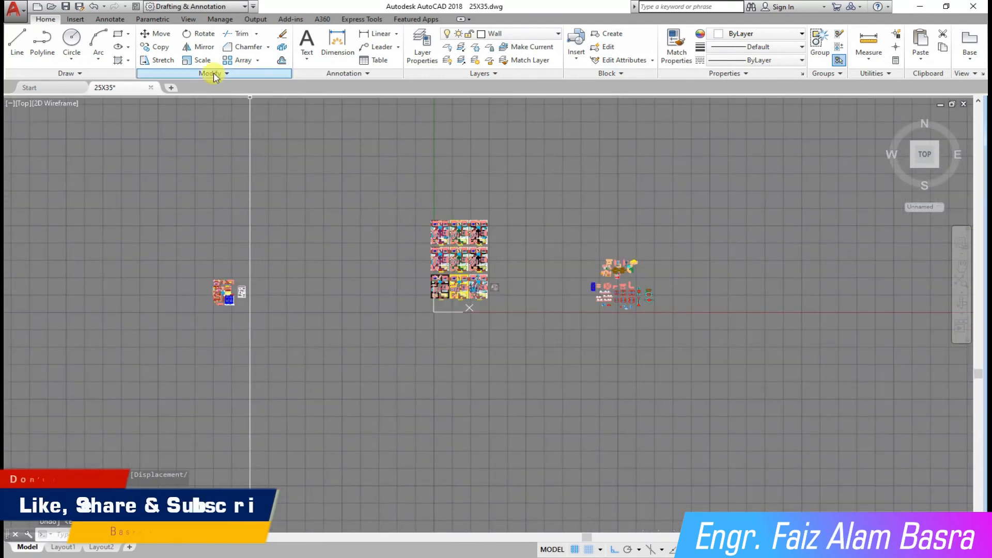
pyautogui.click(158, 34)
pyautogui.scroll(4, 227, 273)
pyautogui.press('Return')
pyautogui.click(276, 355)
pyautogui.scroll(-3, 288, 339)
pyautogui.click(612, 549)
pyautogui.click(557, 248)
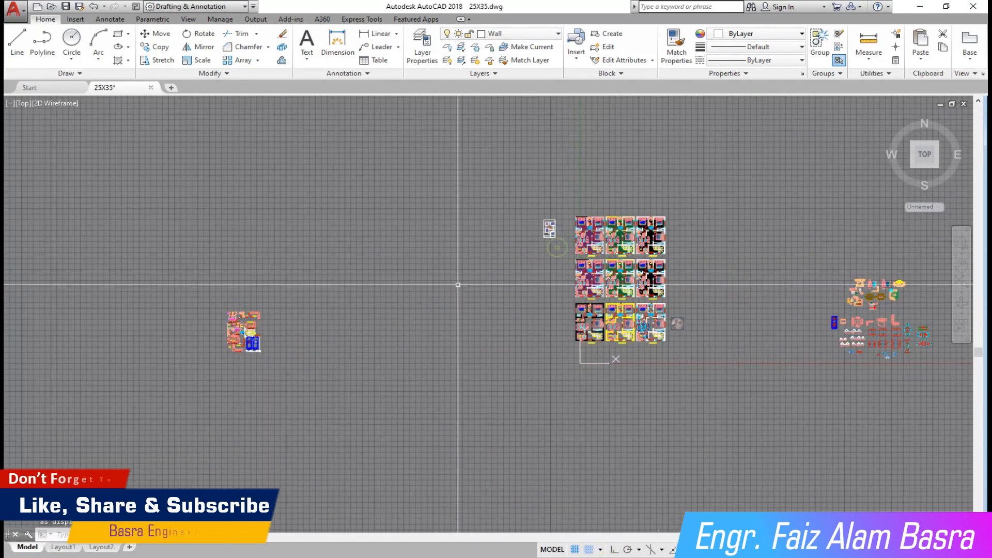
# Step: Match the background hatch of the top-row black-walled plan to the reference plan's pink room hatch
pyautogui.scroll(-2, 277, 307)
pyautogui.scroll(6, 403, 287)
pyautogui.scroll(2, 322, 163)
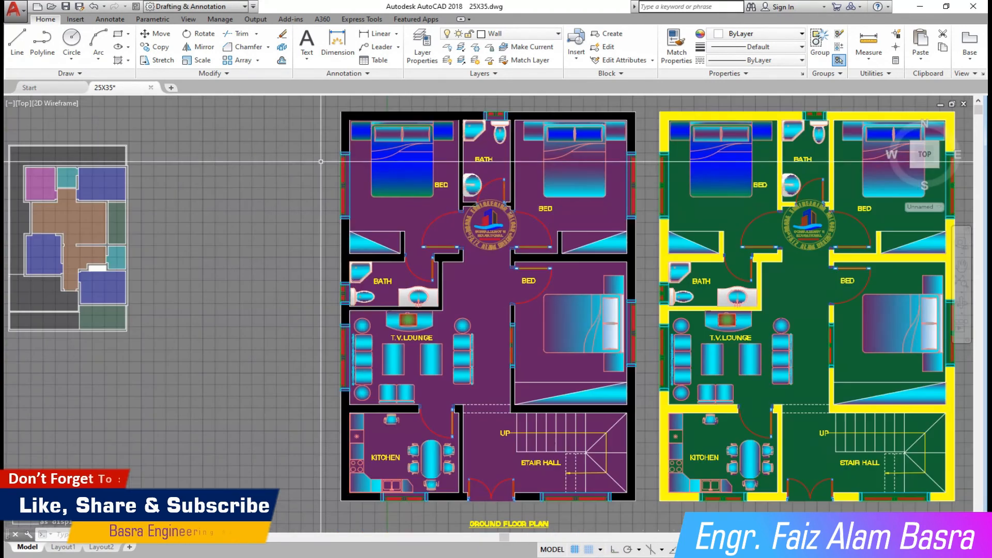
pyautogui.click(390, 213)
pyautogui.press('Escape')
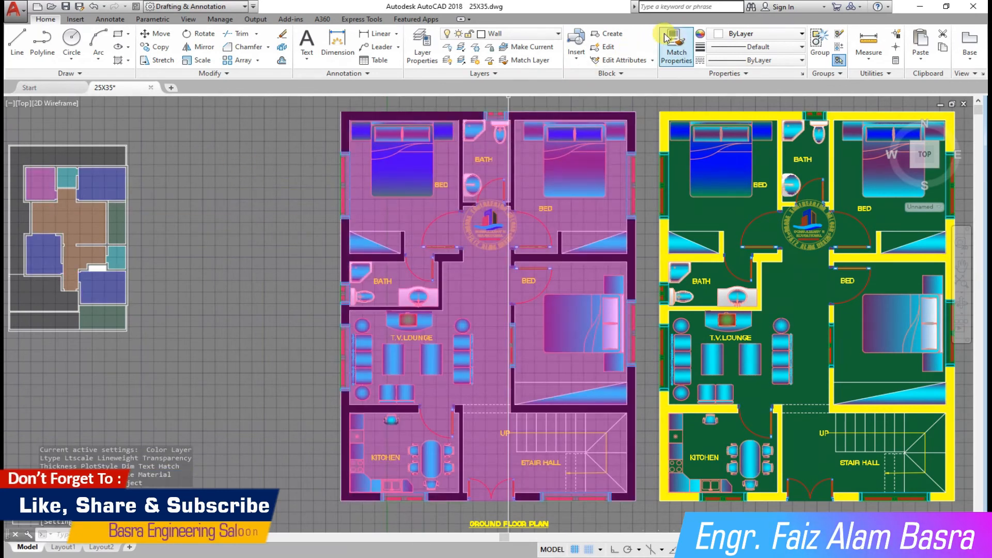
# Step: Match the background hatch of the top-row yellow-walled plan to the reference plan's teal room hatch
pyautogui.click(63, 171)
pyautogui.click(761, 207)
pyautogui.press('Escape')
# Step: Match the background hatch of the top-row white-walled plan to the reference plan's blue room hatch
pyautogui.press('Return')
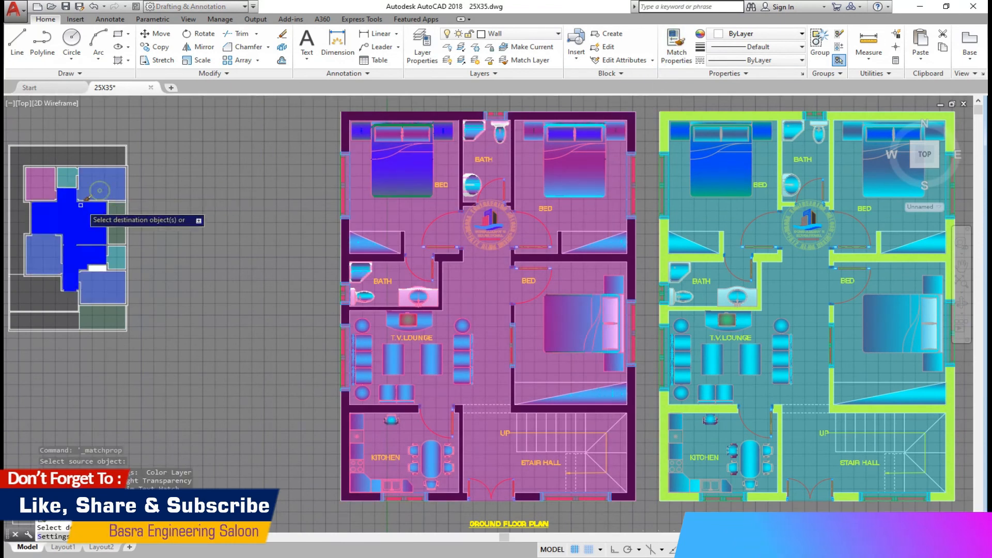
pyautogui.scroll(-4, 77, 207)
pyautogui.click(475, 243)
pyautogui.press('Escape')
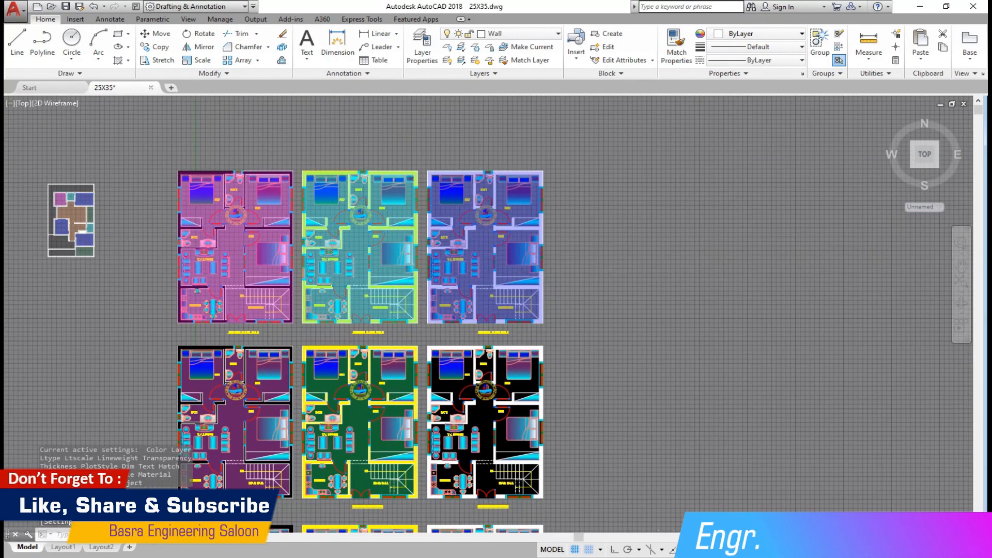
# Step: Send the pink, teal and blue background hatches of the three top-row plans behind all other objects
pyautogui.scroll(2, 285, 262)
pyautogui.click(200, 231)
pyautogui.click(608, 230)
pyautogui.click(402, 224)
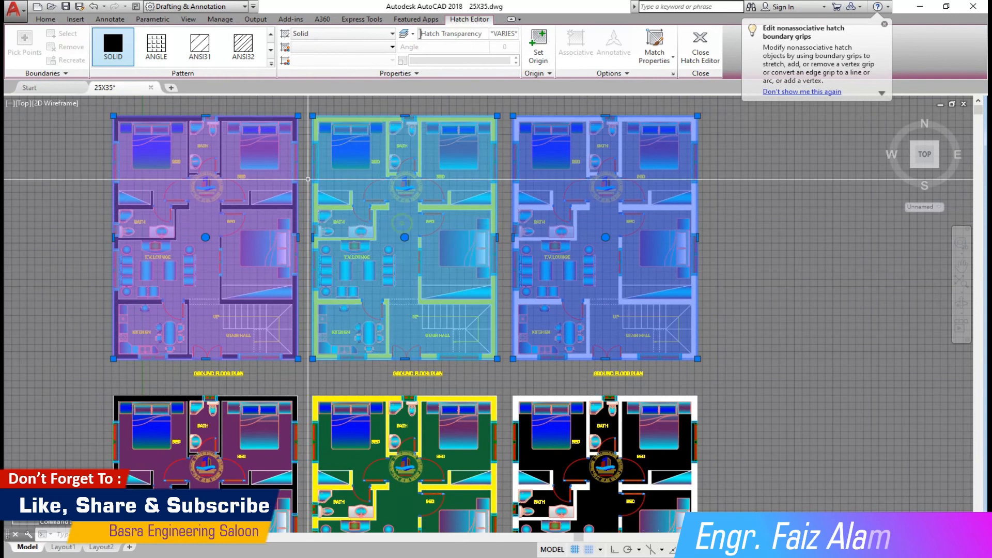
pyautogui.click(44, 21)
pyautogui.click(219, 74)
pyautogui.click(263, 100)
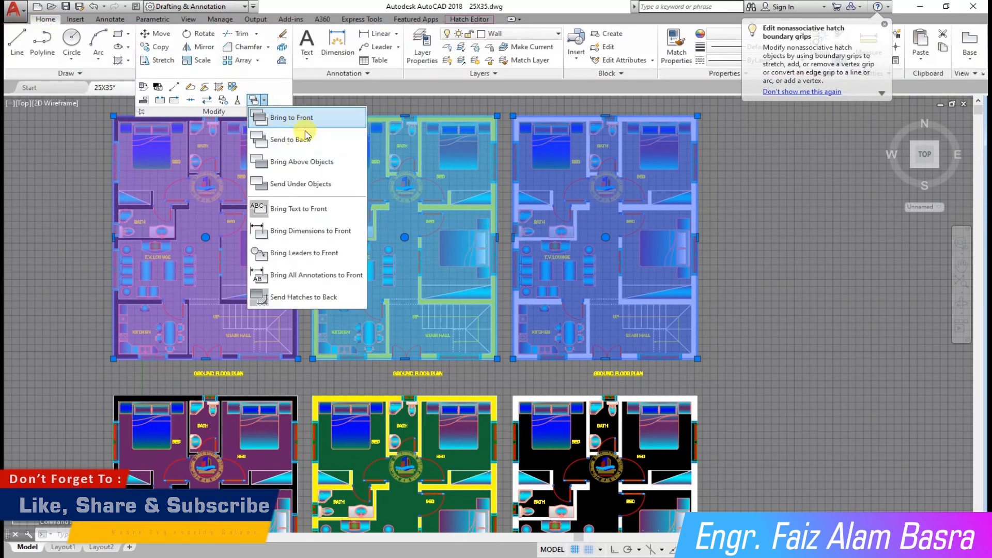
pyautogui.click(306, 138)
# Step: Examine the three top-row plans with semi-transparent backgrounds up close, from the black-walled to the white-walled one
pyautogui.scroll(2, 187, 160)
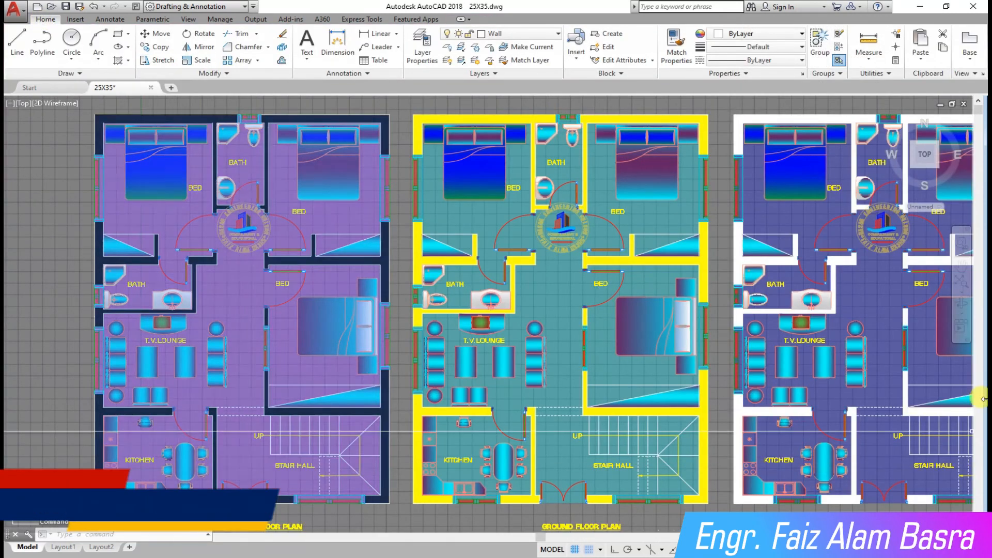
pyautogui.click(967, 254)
pyautogui.moveTo(759, 476); pyautogui.dragTo(397, 475)
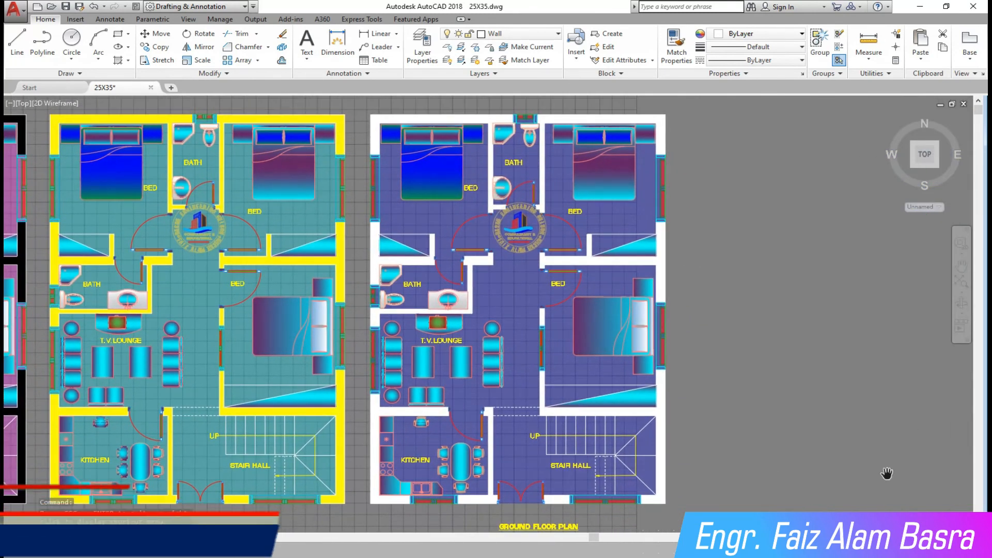
pyautogui.moveTo(155, 295)
pyautogui.mouseDown()
pyautogui.moveTo(335, 310)
pyautogui.moveTo(459, 347)
pyautogui.mouseUp()
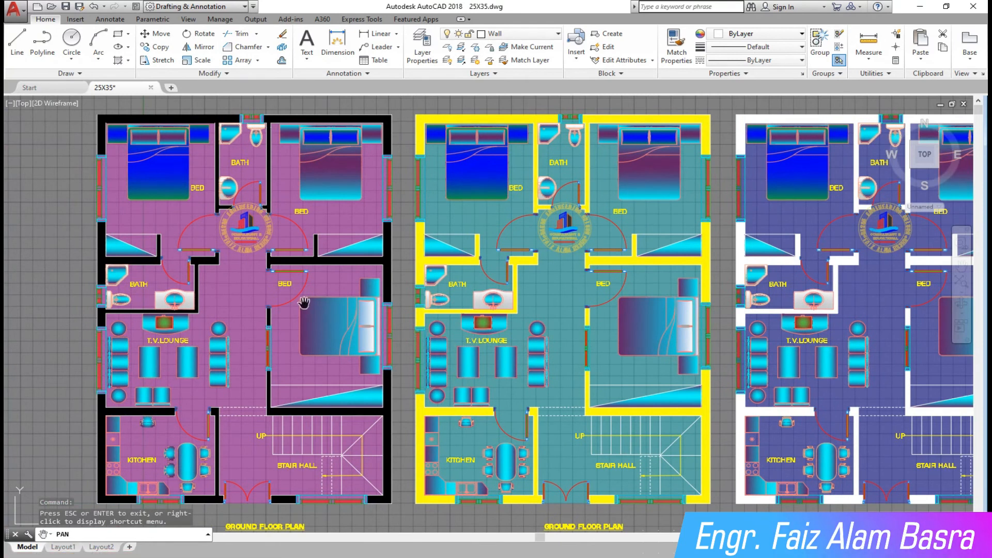
pyautogui.scroll(-5, 217, 304)
pyautogui.rightClick(207, 188)
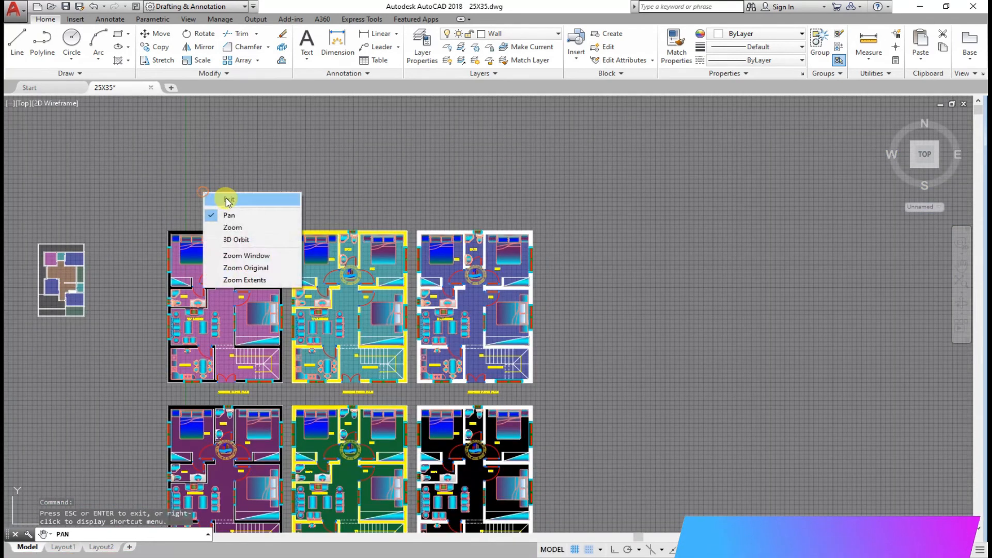
pyautogui.click(228, 197)
# Step: Copy the three semi-transparent top-row plans horizontally to the right of the originals with ortho mode on
pyautogui.click(549, 395)
pyautogui.click(123, 178)
pyautogui.press('Return')
pyautogui.click(126, 159)
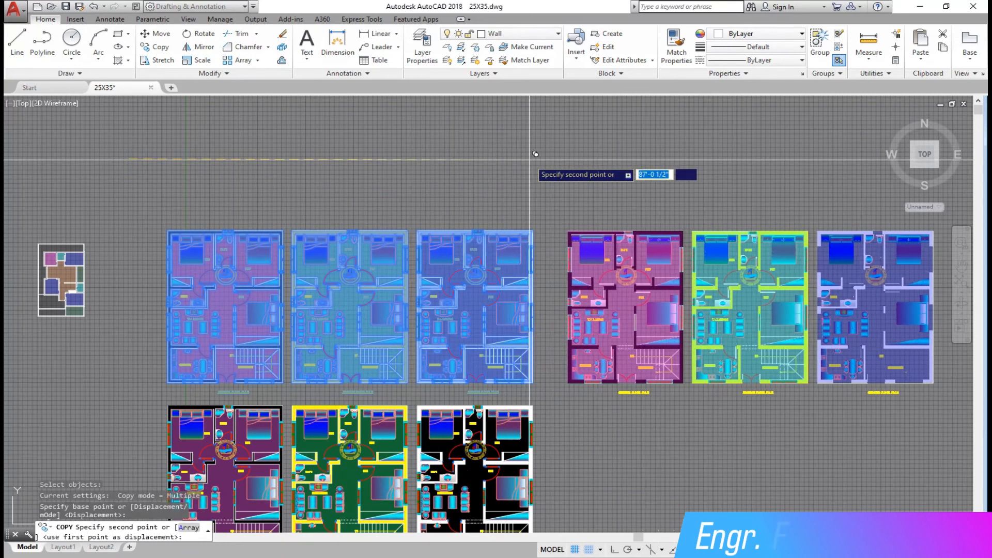
pyautogui.press('F8')
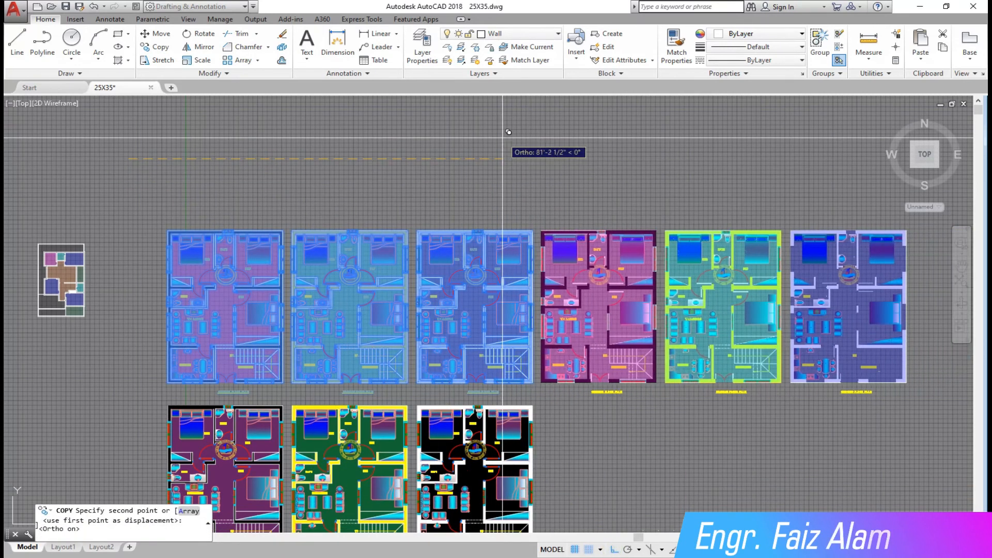
pyautogui.click(507, 163)
pyautogui.press('Escape')
# Step: Change the background hatch colour of the original top-row white-walled plan to black (0,0,0)
pyautogui.scroll(2, 273, 335)
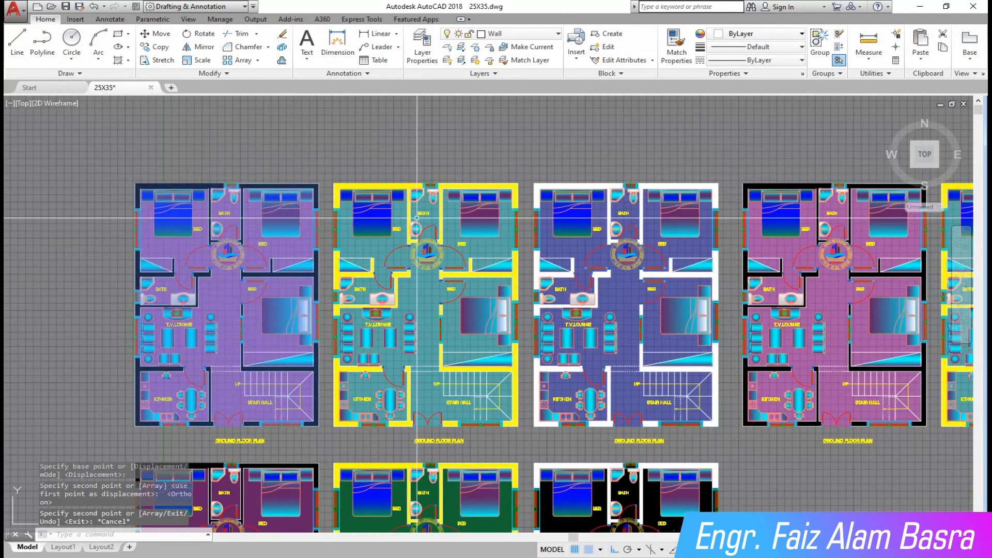
pyautogui.click(630, 249)
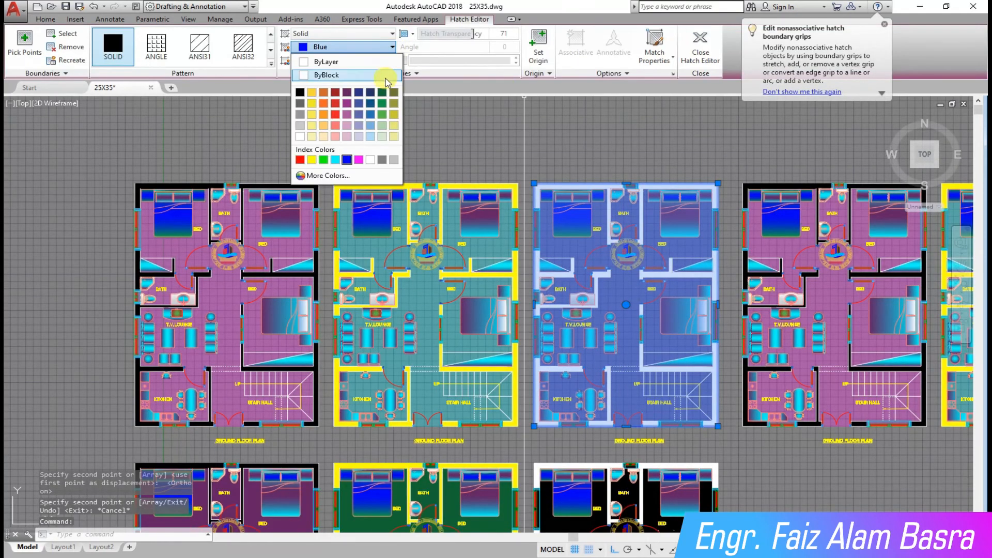
pyautogui.click(381, 94)
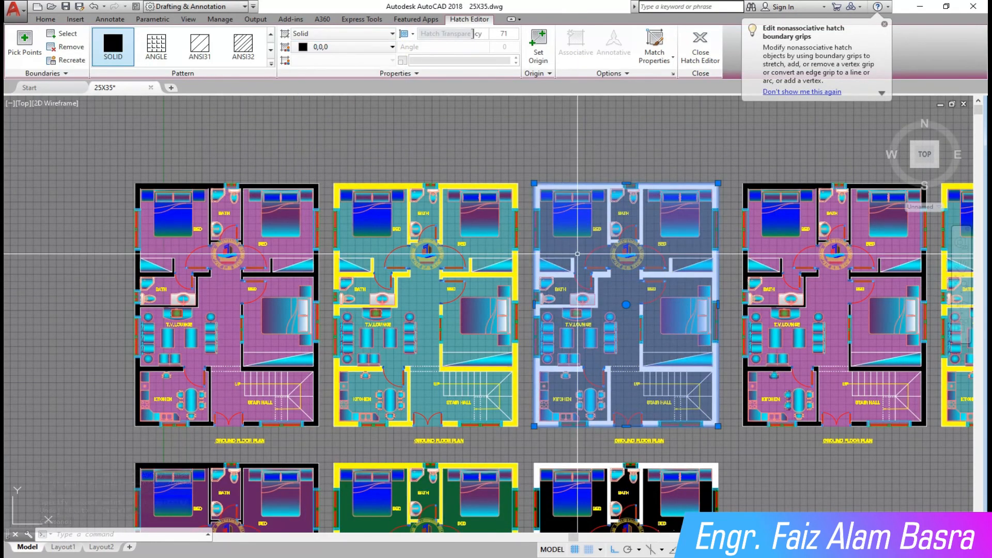
pyautogui.press('Escape')
# Step: Change the background hatch colour of the original top-row yellow-walled plan to dark green
pyautogui.click(419, 292)
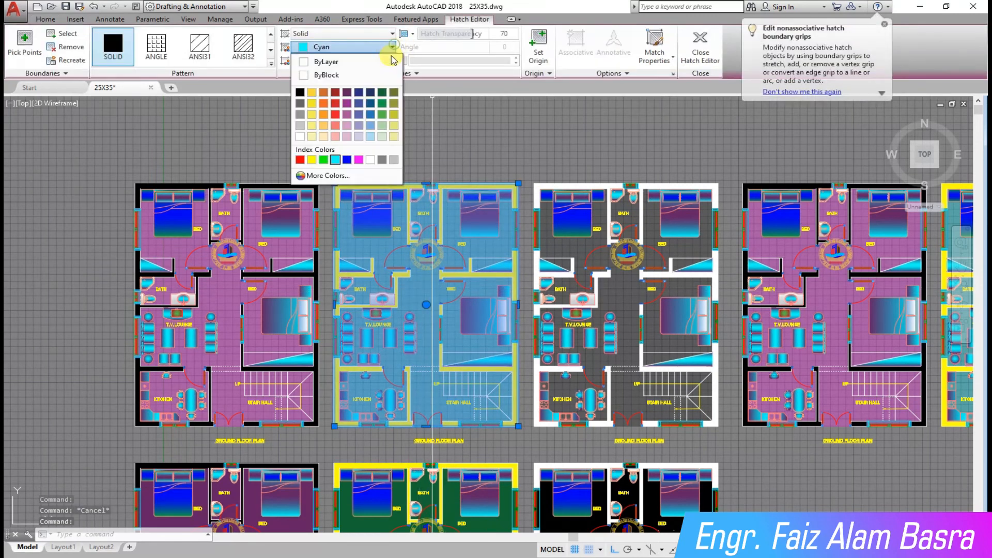
pyautogui.click(382, 93)
pyautogui.press('Escape')
# Step: Change the background hatch colour of the original top-row black-walled plan to golden yellow
pyautogui.click(228, 248)
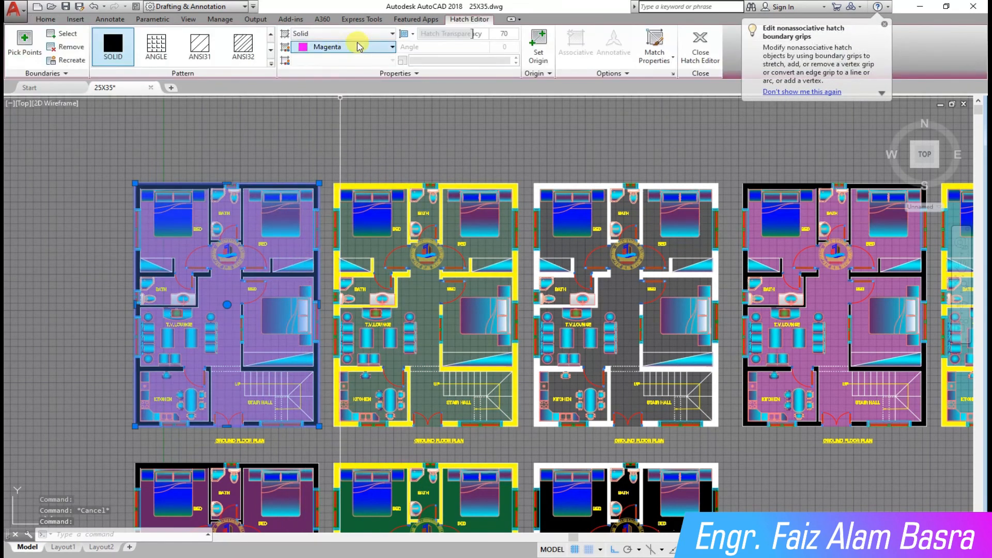
pyautogui.click(313, 94)
pyautogui.press('Escape')
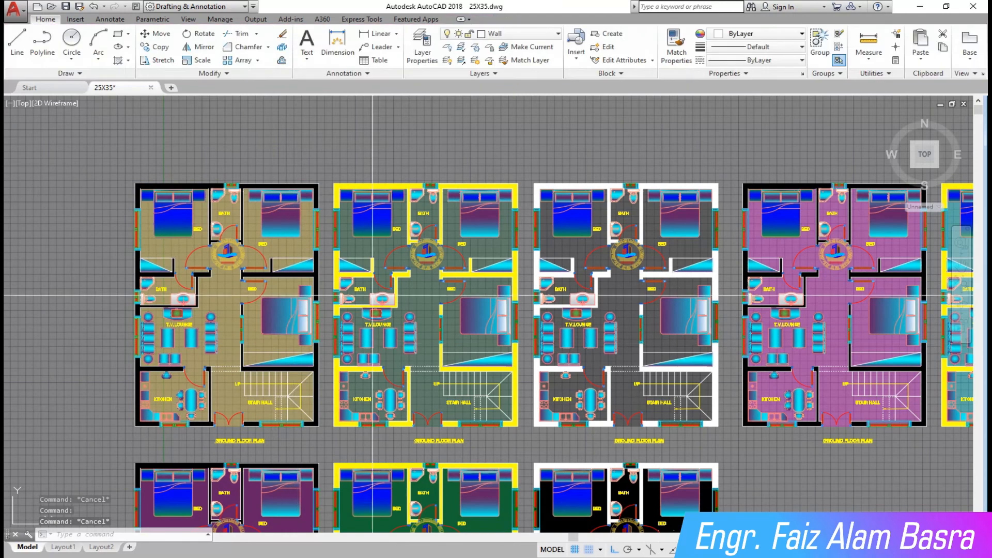
# Step: Examine the recoloured top-row plans and their pink, teal and blue copies, ending at the row of solid-background plans
pyautogui.scroll(2, 375, 278)
pyautogui.click(961, 266)
pyautogui.moveTo(308, 370)
pyautogui.mouseDown()
pyautogui.moveTo(392, 366)
pyautogui.moveTo(395, 346)
pyautogui.moveTo(185, 344)
pyautogui.mouseUp()
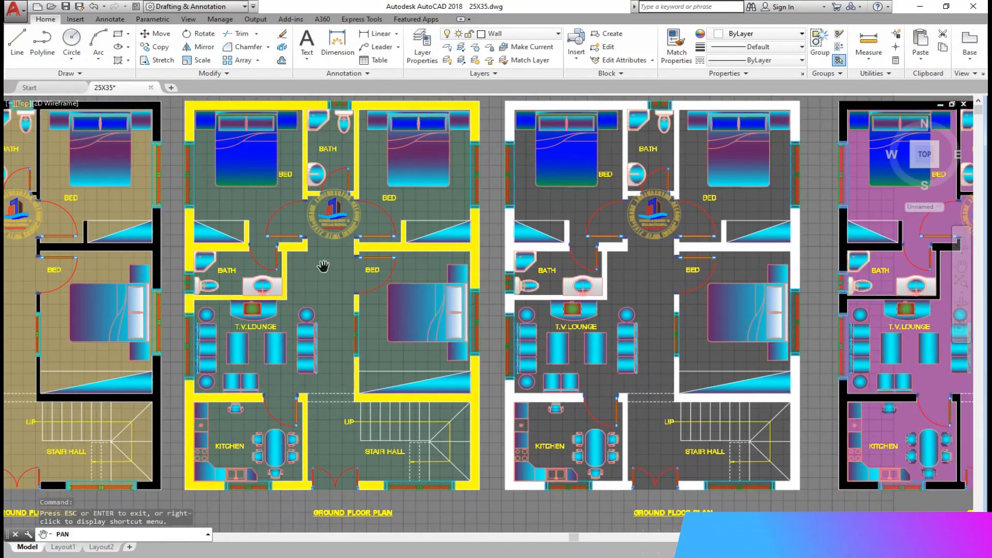
pyautogui.moveTo(626, 346); pyautogui.dragTo(379, 345)
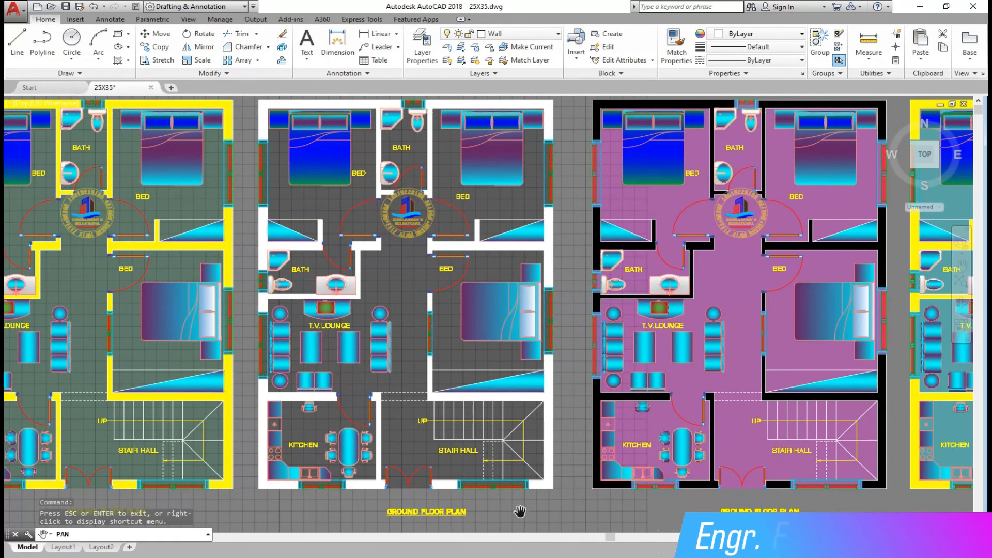
pyautogui.moveTo(670, 398)
pyautogui.mouseDown()
pyautogui.moveTo(582, 412)
pyautogui.moveTo(354, 412)
pyautogui.mouseUp()
pyautogui.moveTo(546, 410); pyautogui.dragTo(360, 403)
pyautogui.press('Escape')
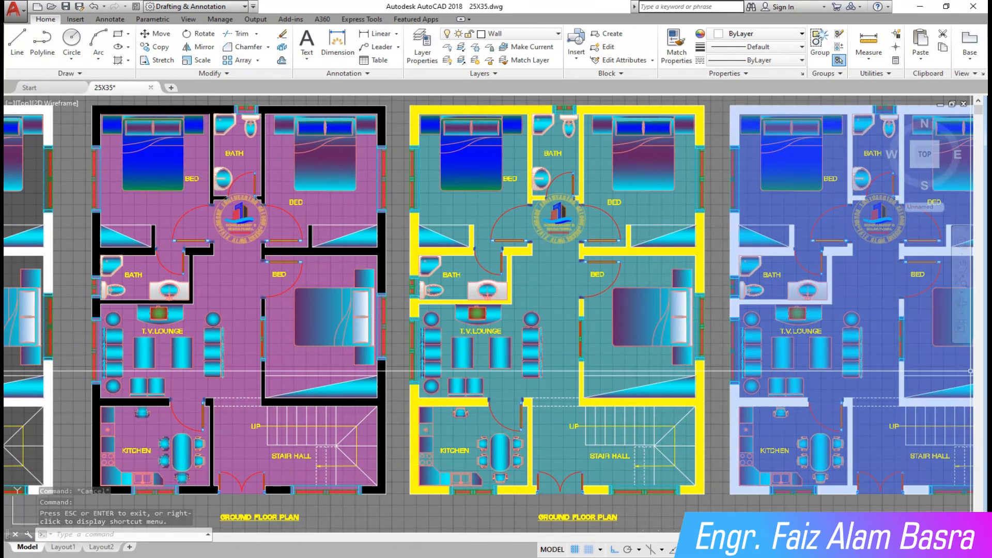
pyautogui.click(957, 269)
pyautogui.moveTo(683, 312); pyautogui.dragTo(237, 316)
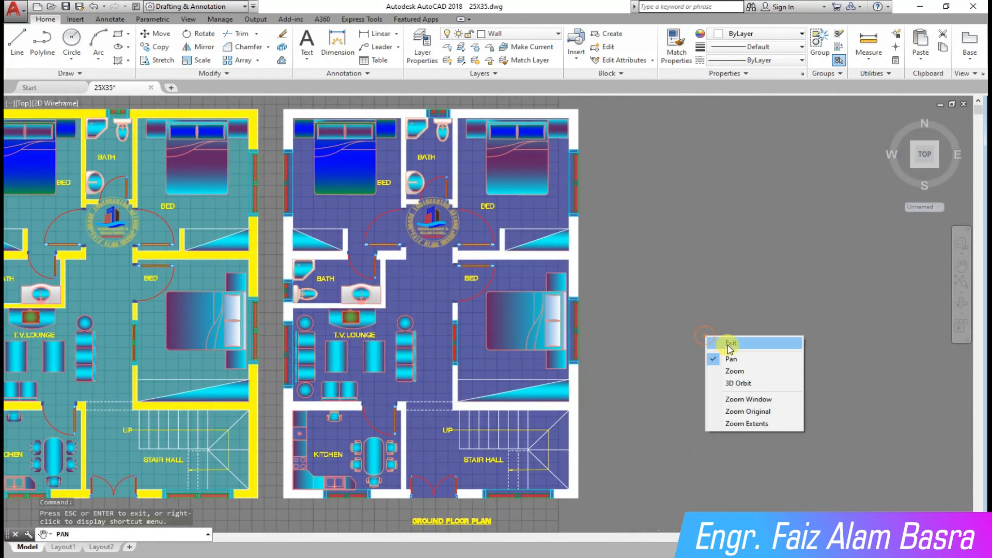
pyautogui.click(730, 344)
pyautogui.moveTo(765, 435); pyautogui.dragTo(861, 176)
pyautogui.moveTo(494, 377); pyautogui.dragTo(776, 217)
pyautogui.moveTo(237, 345); pyautogui.dragTo(671, 317)
pyautogui.scroll(-5, 744, 313)
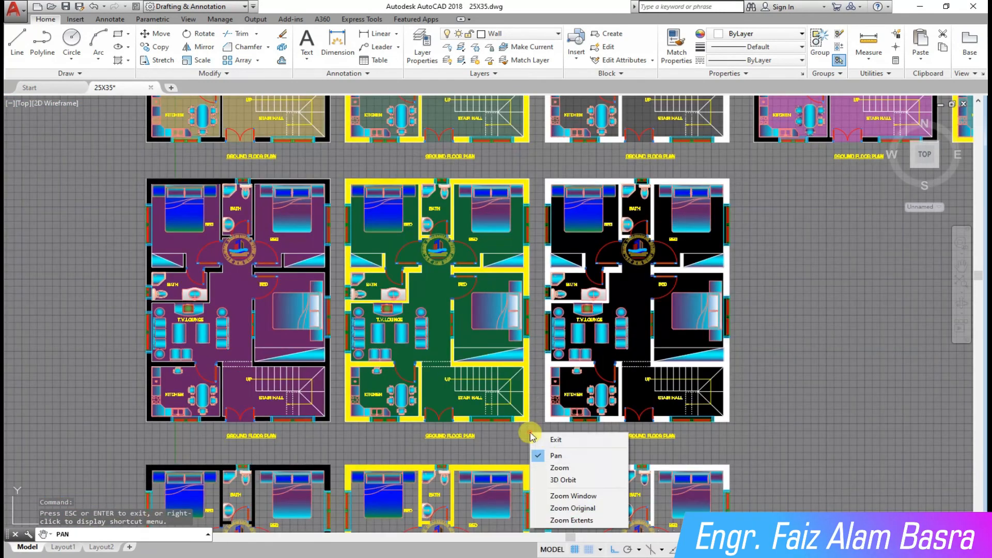
pyautogui.click(551, 440)
# Step: Copy the yellow-walled plan with the solid green background horizontally to the right of the white-walled black-background plan
pyautogui.click(161, 47)
pyautogui.click(532, 430)
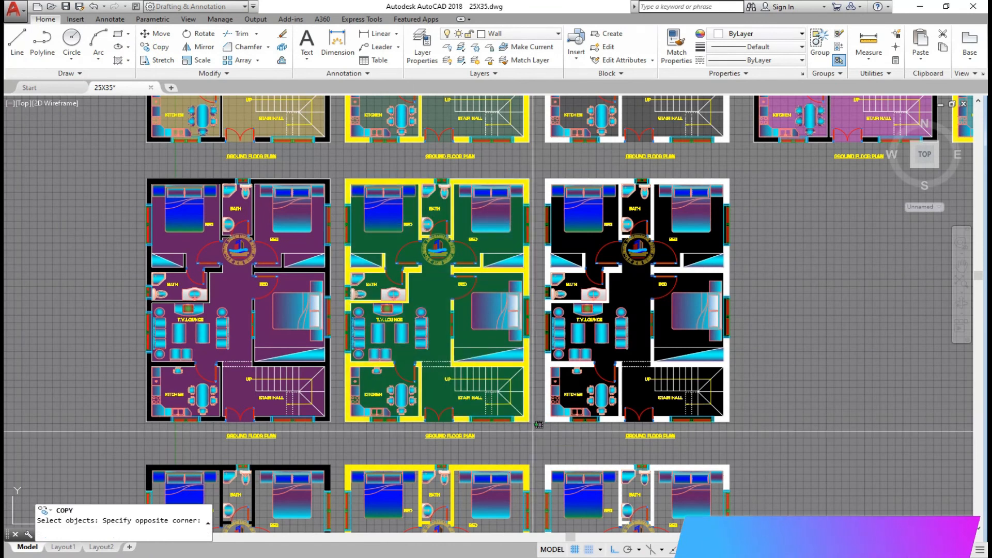
pyautogui.click(337, 168)
pyautogui.click(352, 444)
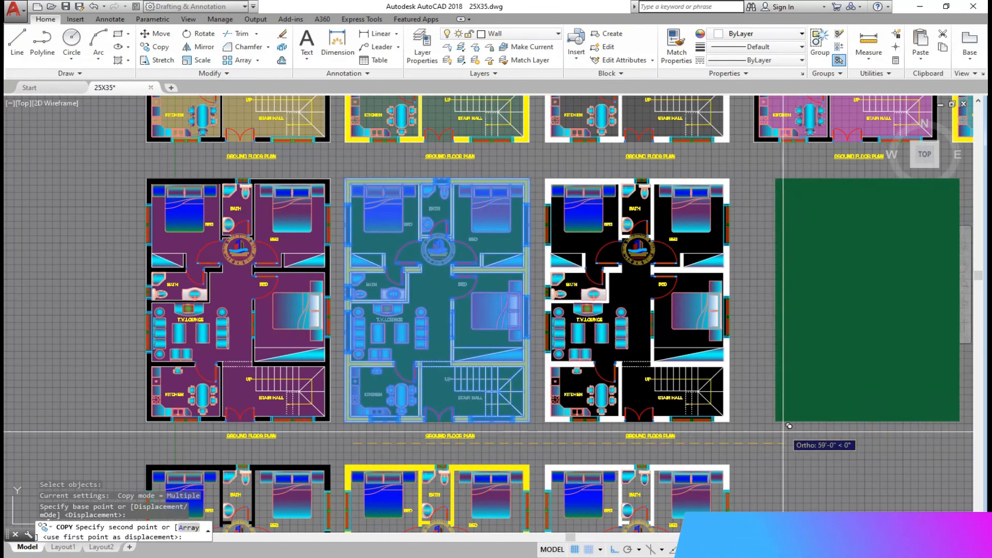
pyautogui.click(755, 439)
pyautogui.press('Escape')
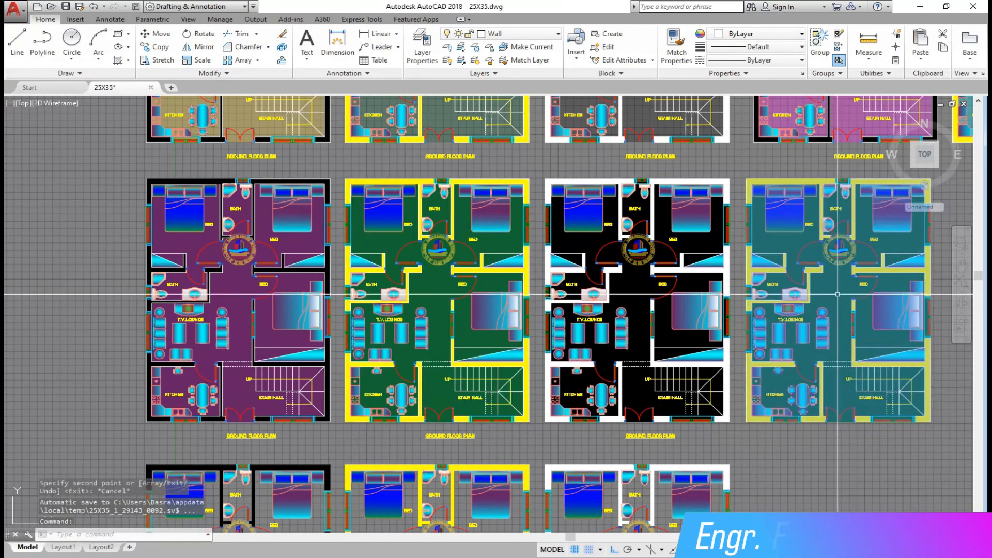
# Step: Change the background hatch colour of the newly copied yellow-walled plan to solid blue
pyautogui.click(833, 293)
pyautogui.click(347, 159)
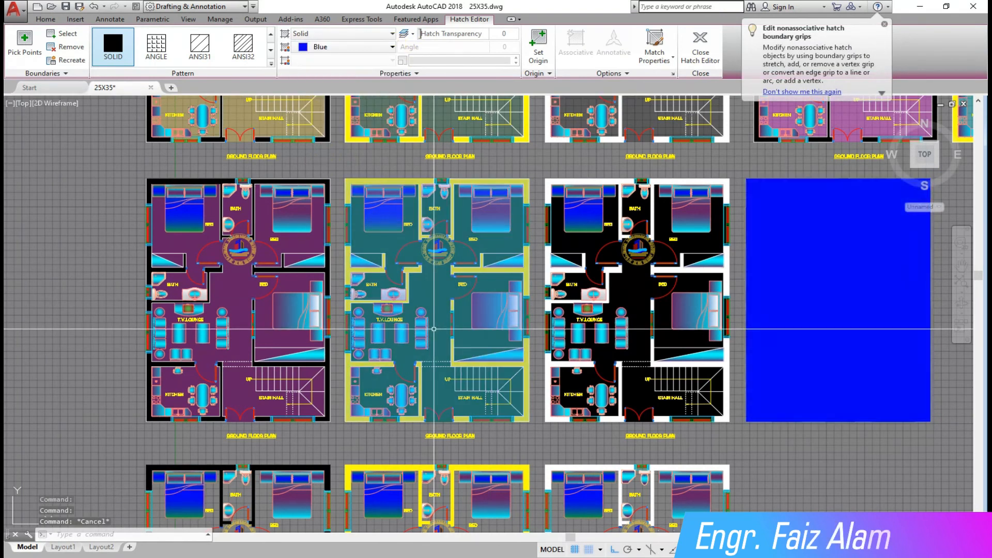
pyautogui.press('Escape')
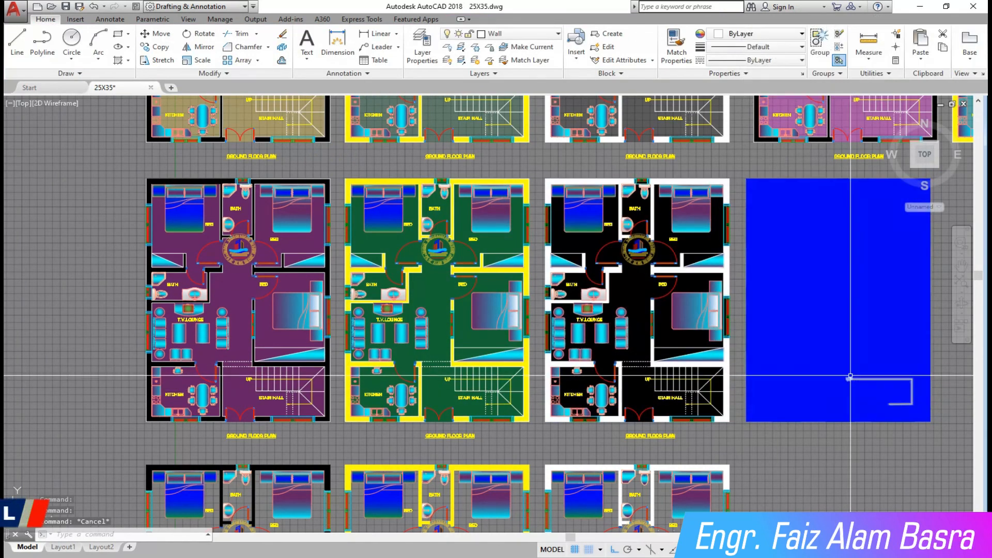
# Step: Send the blue background hatch behind the copied plan's walls, furniture and labels
pyautogui.click(838, 251)
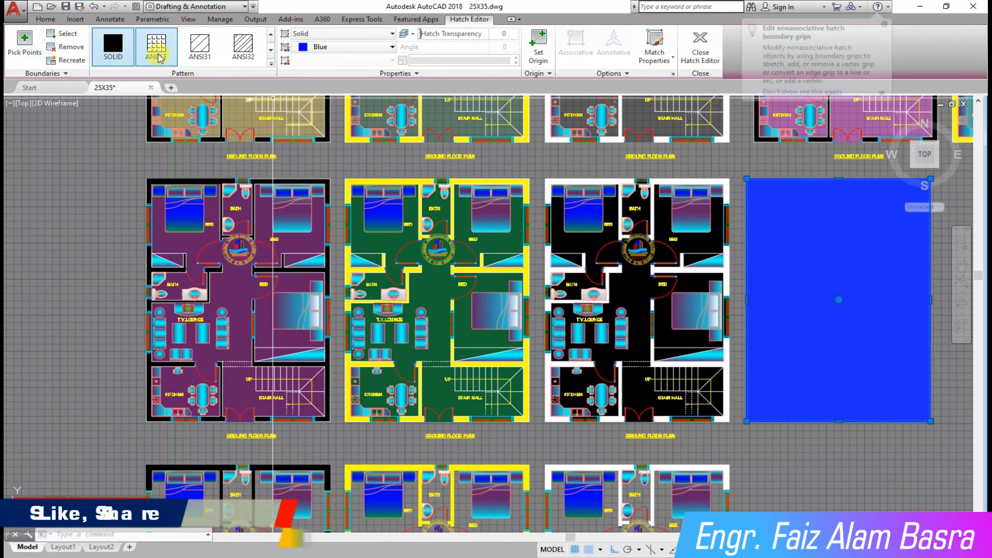
pyautogui.click(265, 97)
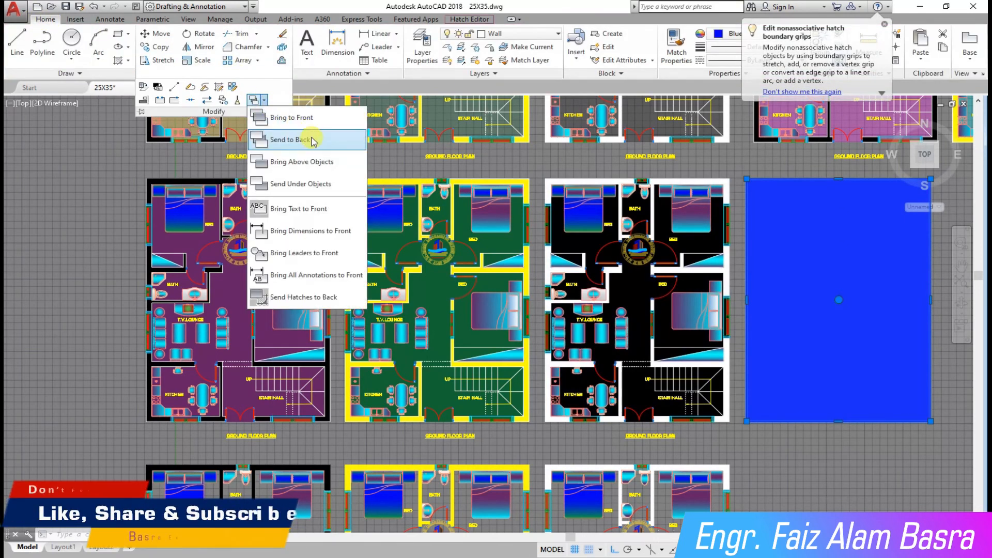
pyautogui.click(300, 127)
# Step: Examine the blue-background plan beside its row and compare it with the semi-transparent plans in the row above
pyautogui.scroll(-1, 5, 325)
pyautogui.scroll(2, 498, 292)
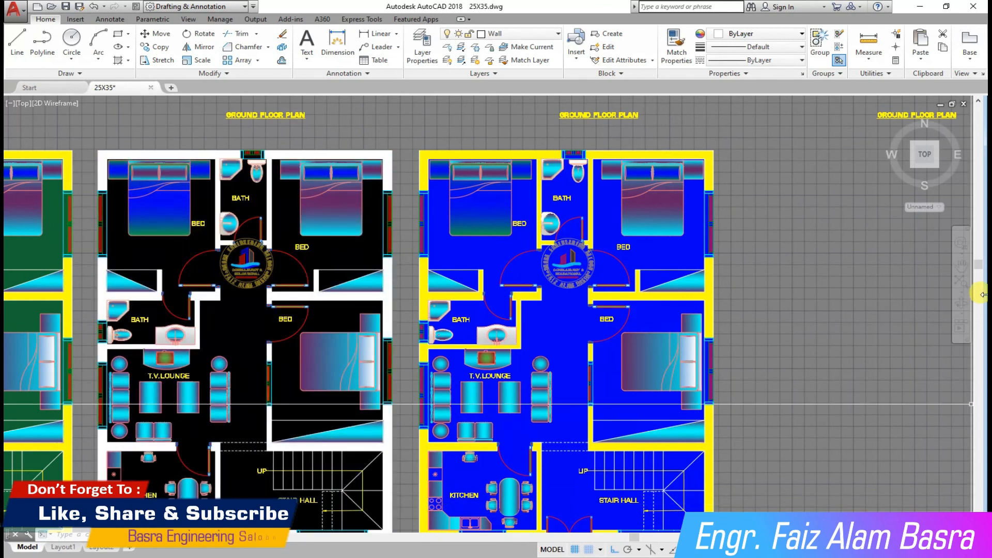
pyautogui.scroll(-1, 772, 321)
pyautogui.scroll(-1, 529, 369)
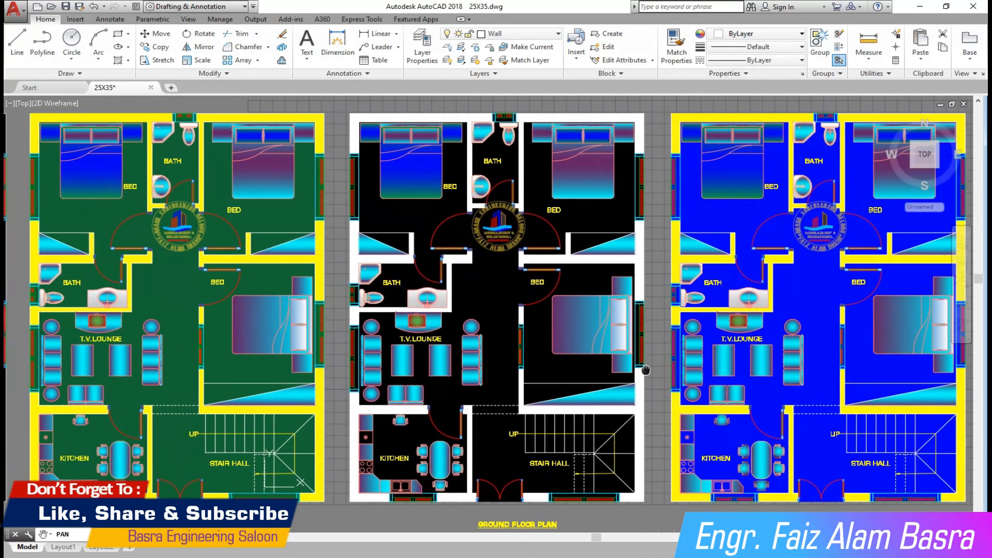
pyautogui.scroll(-2, 492, 379)
pyautogui.moveTo(441, 292); pyautogui.dragTo(459, 393)
pyautogui.moveTo(448, 319); pyautogui.dragTo(451, 431)
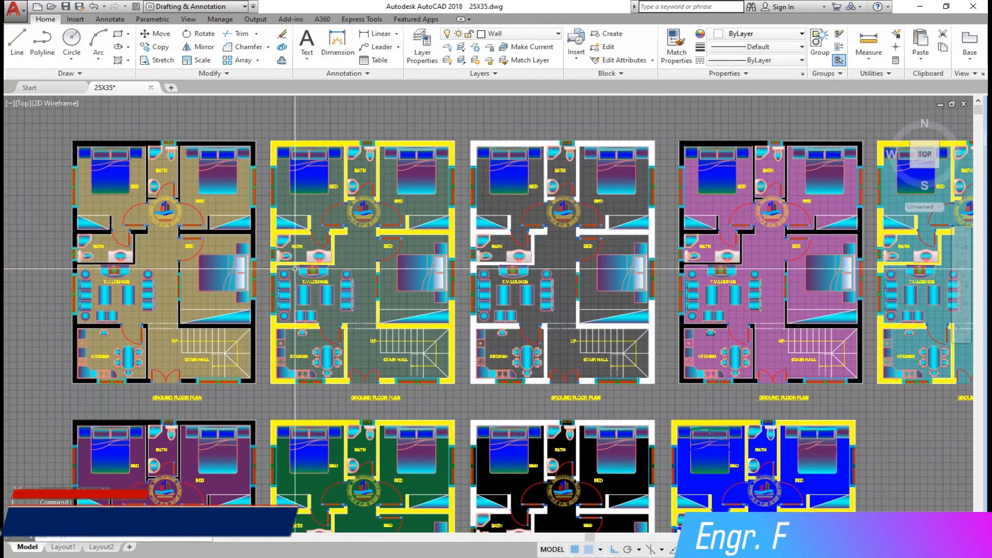
pyautogui.scroll(2, 276, 261)
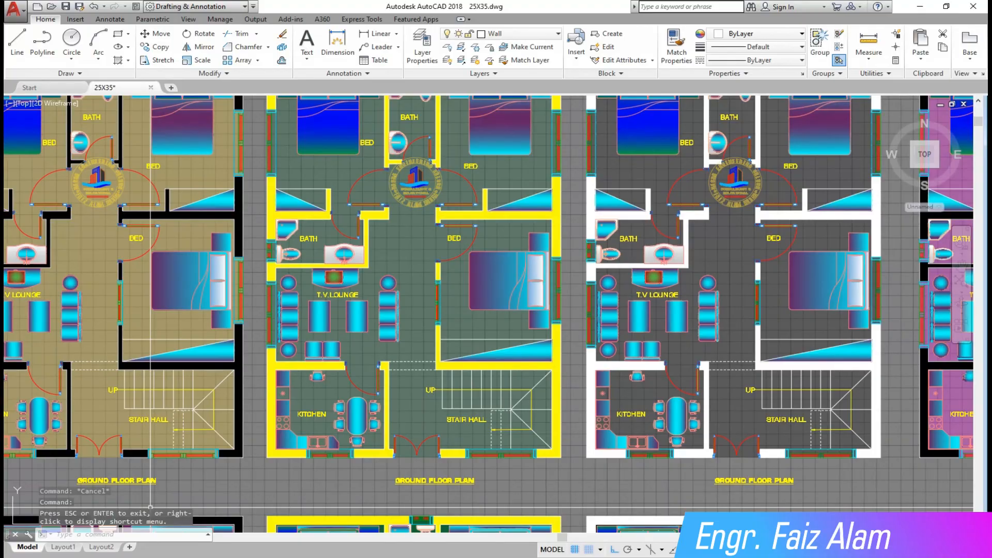